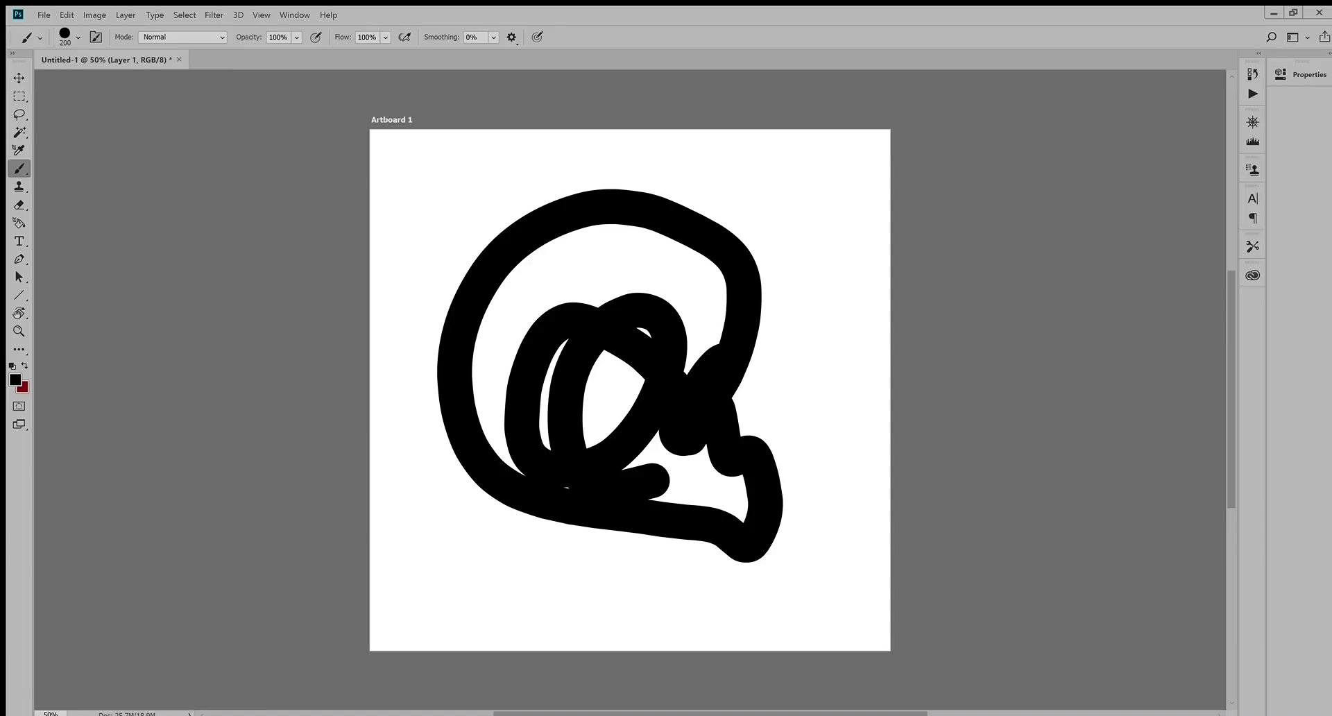
Step: Try to erase the outer right edge of the large black loop with a 250 px textured eraser
key(e)
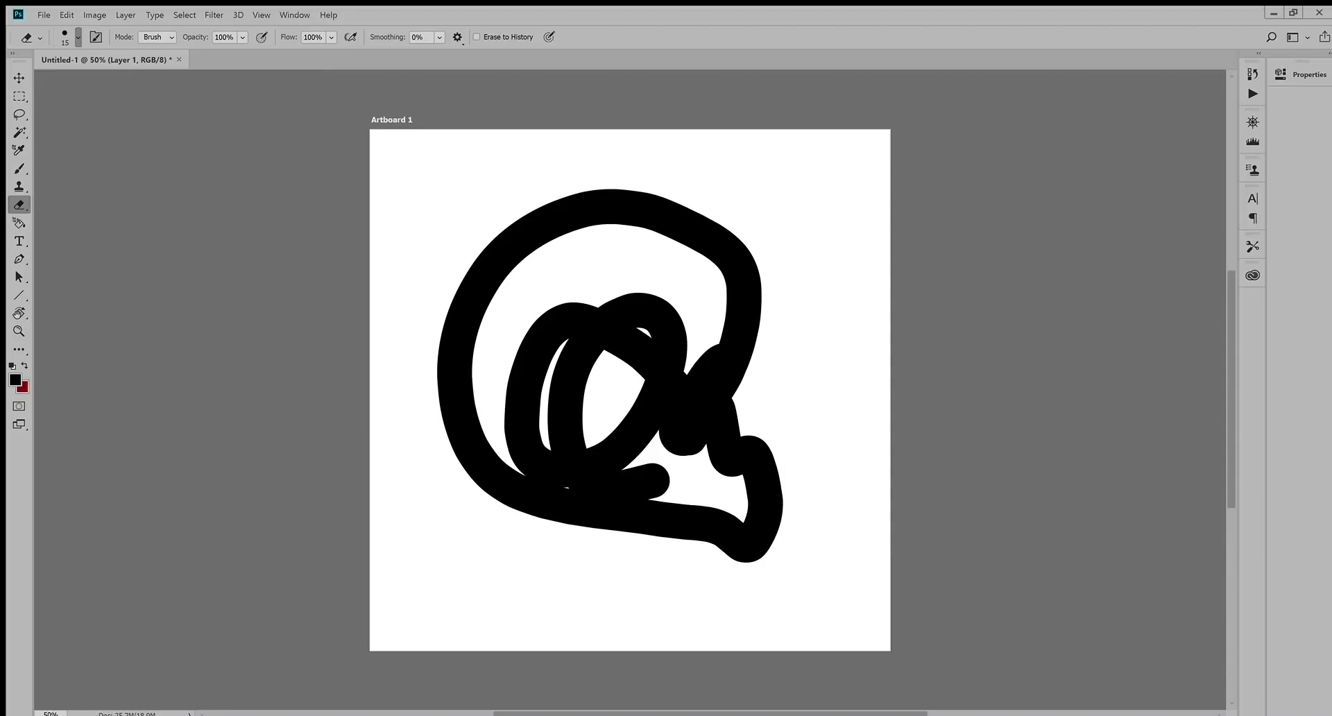
key(period)
key(bracketright)
key(bracketright)
key(bracketright)
key(bracketright)
key(bracketright)
key(bracketright)
key(bracketright)
drag(772, 299, 748, 363)
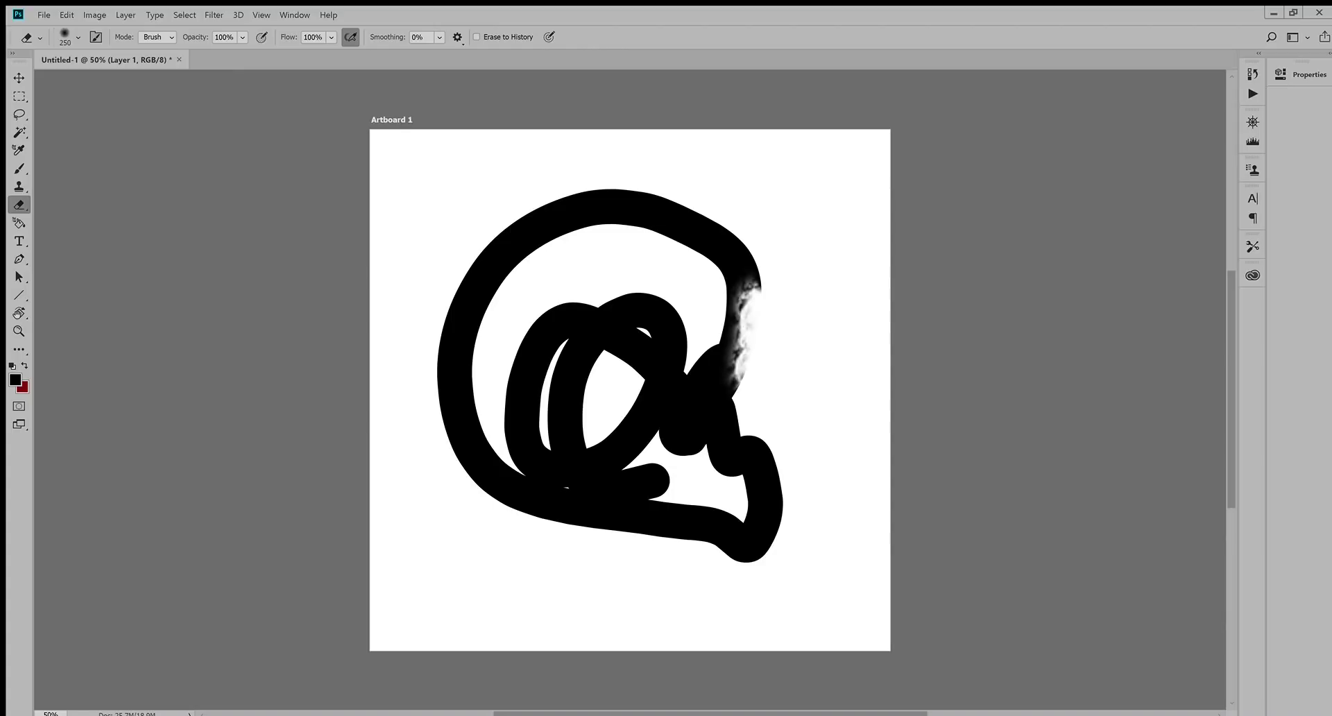
key(ctrl+z)
Step: Erase a soft, rough edge along the outer upper-right side of the large loop, using a 125 px eraser
mouse_move(779, 286)
mouse_down()
mouse_move(745, 375)
mouse_move(749, 244)
mouse_move(776, 276)
mouse_move(765, 371)
mouse_move(769, 260)
mouse_move(763, 374)
mouse_up()
key(ctrl+z)
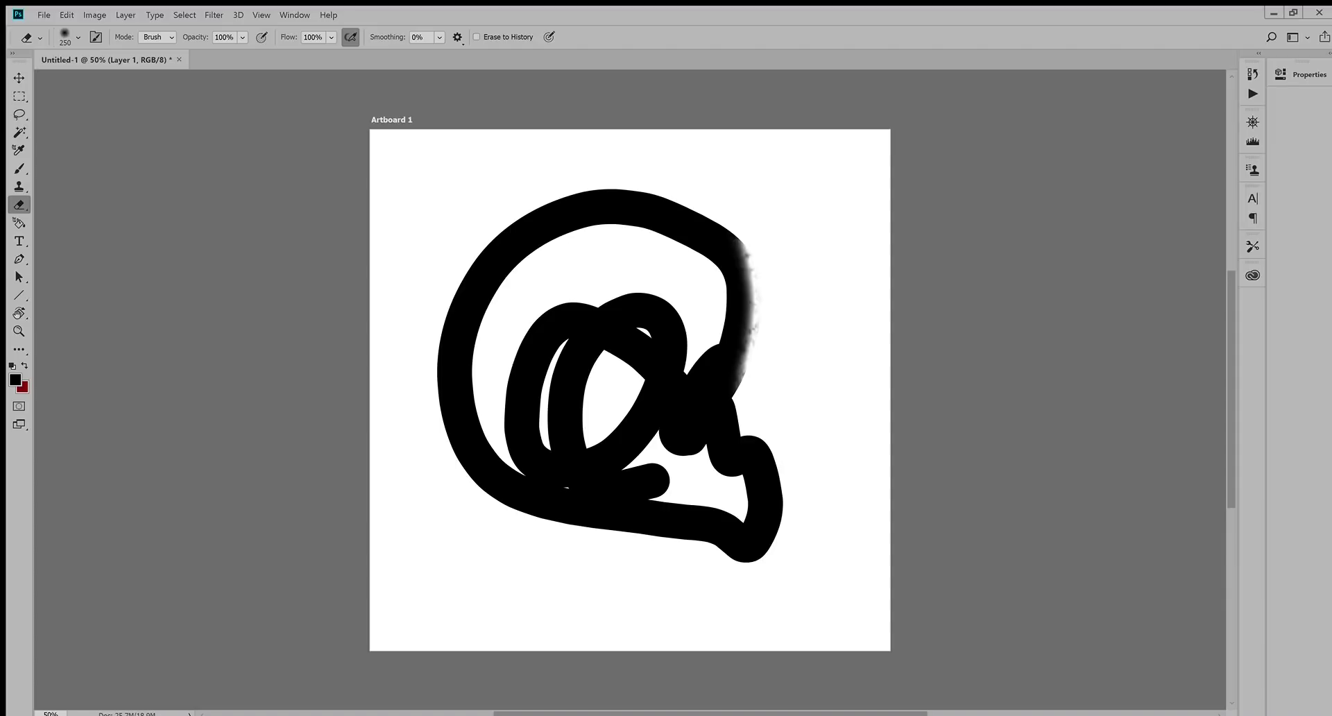
key(ctrl+z)
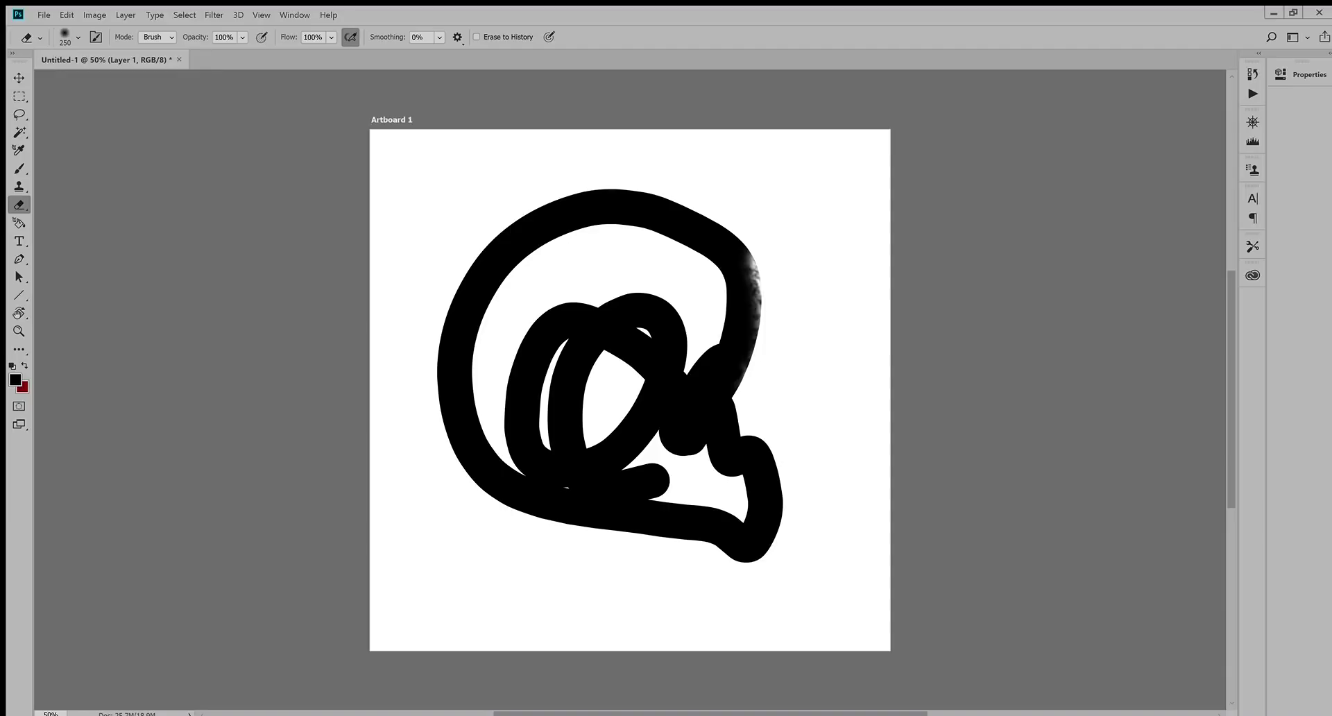
mouse_move(767, 240)
mouse_down()
mouse_move(769, 371)
mouse_move(771, 284)
mouse_move(735, 222)
mouse_up()
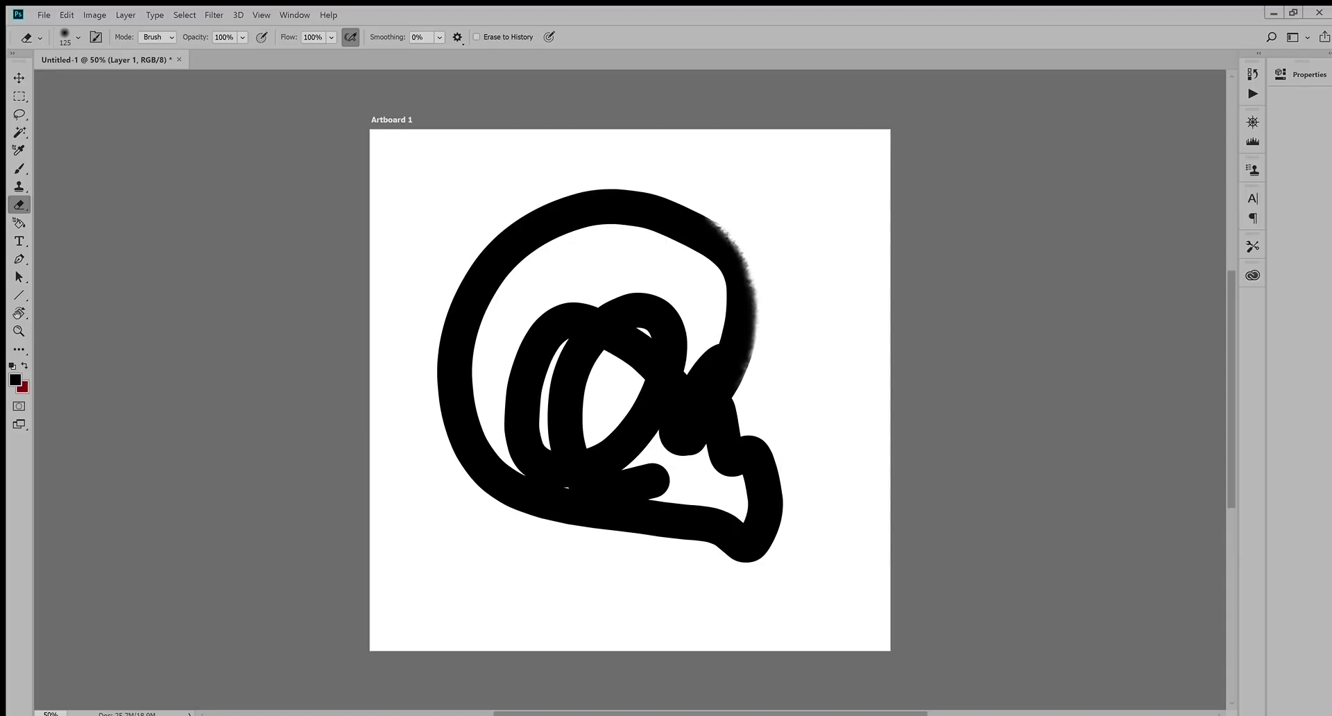
Step: Paint a black accent stroke following the outside of the large loop's right edge with the 200 px brush
key(b)
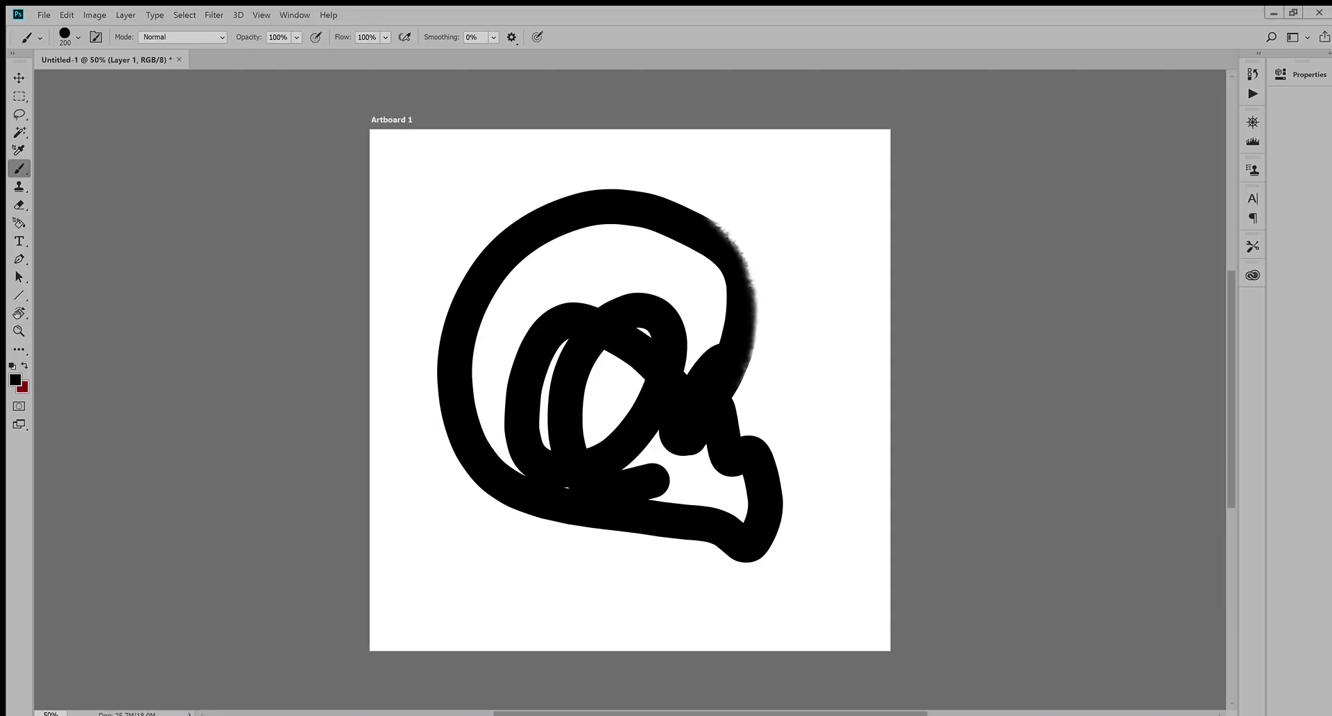
mouse_move(711, 203)
mouse_down()
mouse_move(758, 257)
mouse_move(767, 364)
mouse_up()
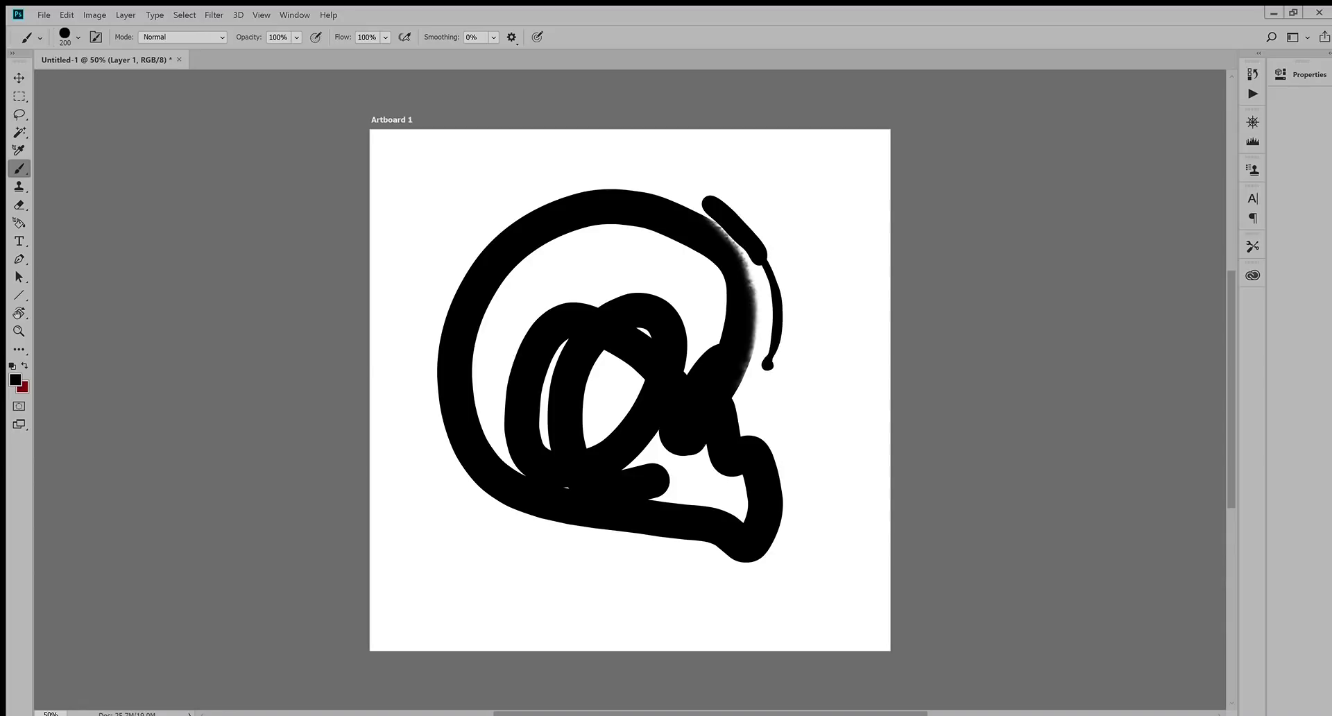
drag(767, 256, 771, 395)
key(ctrl+z)
mouse_move(765, 269)
mouse_down()
mouse_move(761, 390)
mouse_move(739, 409)
mouse_move(772, 338)
mouse_move(765, 278)
mouse_up()
key(ctrl+z)
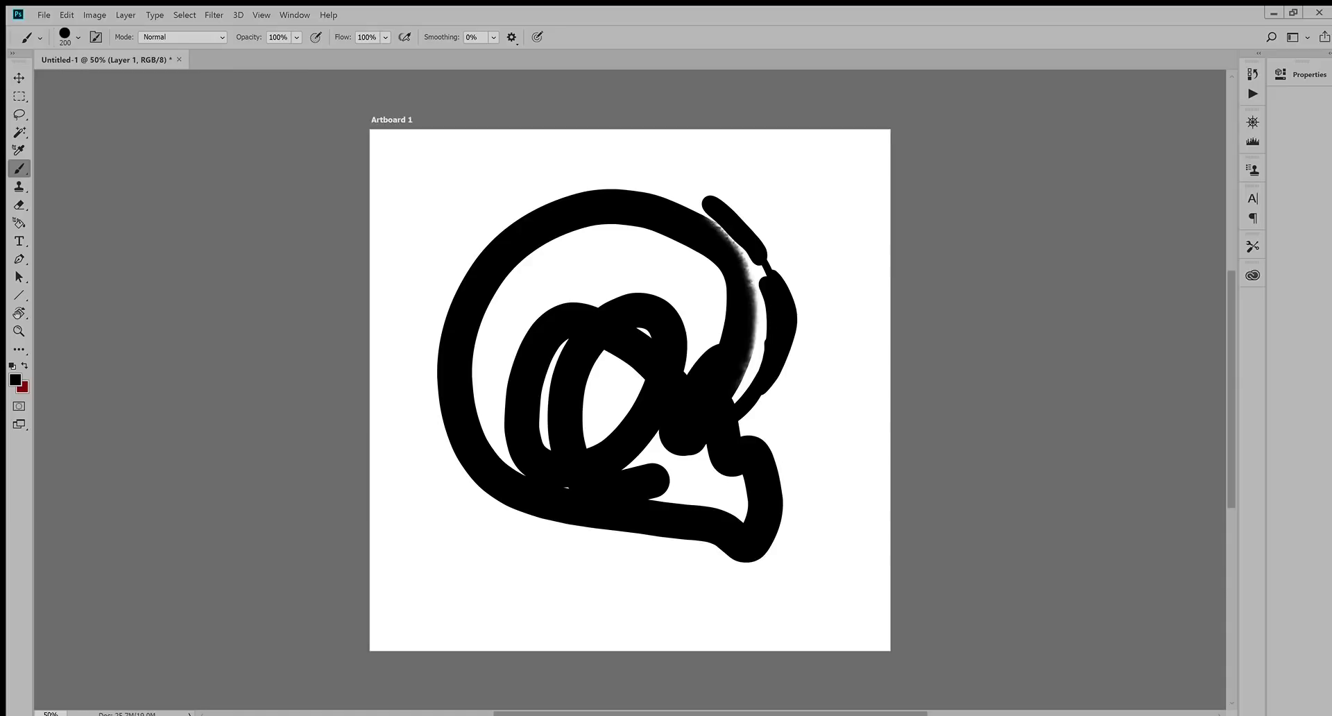
Step: Change the eraser to a hard round tip and set its size to 80 px
key(e)
key(bracketleft)
key(bracketleft)
key(bracketleft)
key(bracketleft)
key(bracketleft)
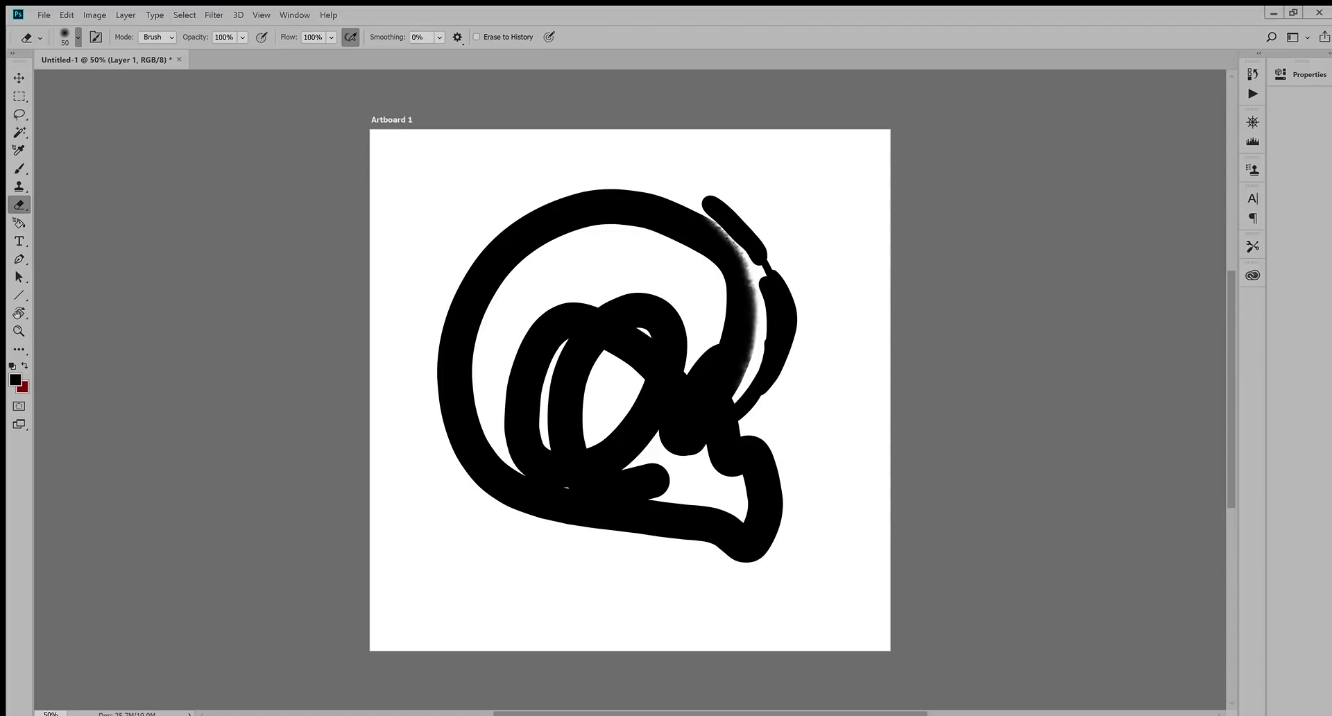
double_click(132, 229)
click(132, 208)
key(bracketright)
key(bracketright)
key(bracketright)
key(bracketright)
key(bracketright)
key(bracketright)
Step: Erase the soft grey edge between the large loop and the outer accent stroke, leaving a clean white gap
drag(702, 203, 730, 228)
key(ctrl+z)
key(ctrl+z)
drag(709, 217, 761, 288)
key(ctrl+z)
mouse_move(704, 210)
mouse_down()
mouse_move(758, 292)
mouse_move(745, 371)
mouse_up()
key(ctrl+z)
drag(756, 284, 730, 395)
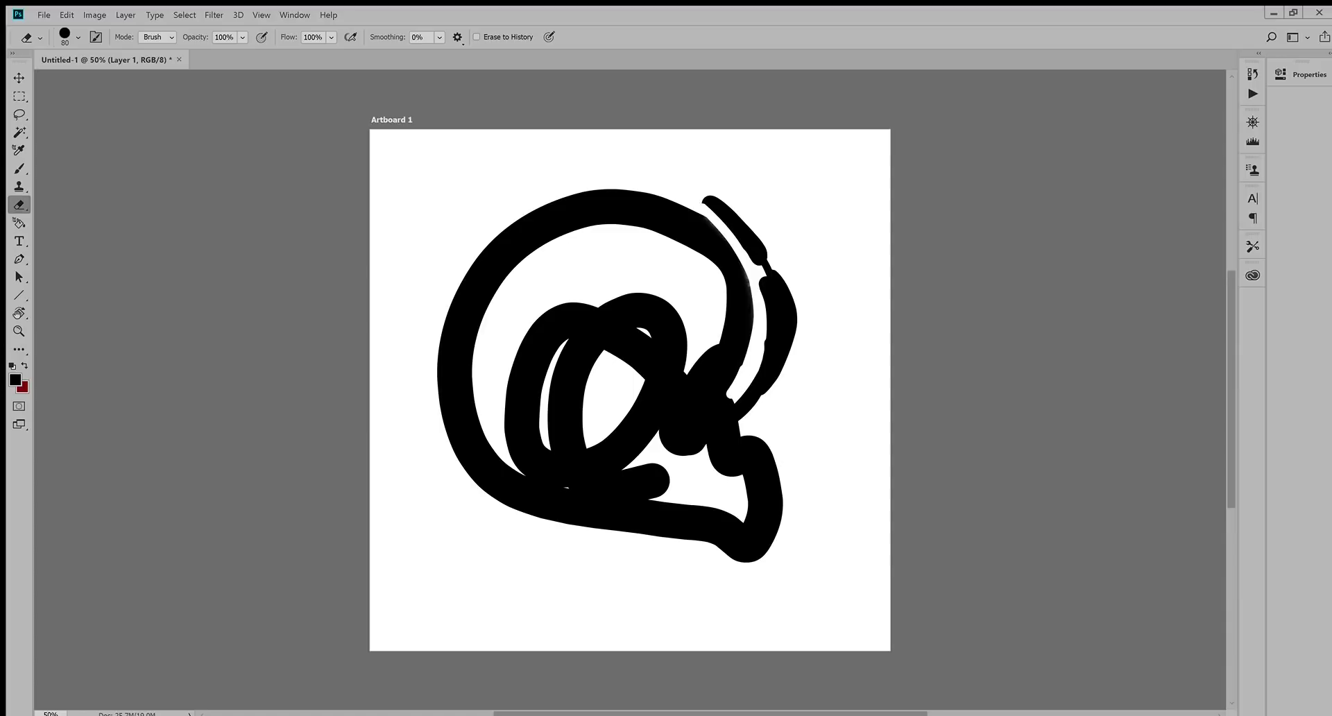
Step: Widen the white gap between the large loop and the outer right stroke with the 80 px eraser
drag(746, 343, 723, 408)
drag(762, 337, 739, 396)
drag(755, 279, 758, 332)
drag(760, 342, 742, 391)
drag(765, 320, 760, 344)
mouse_move(709, 208)
mouse_down()
mouse_move(752, 258)
mouse_move(768, 340)
mouse_up()
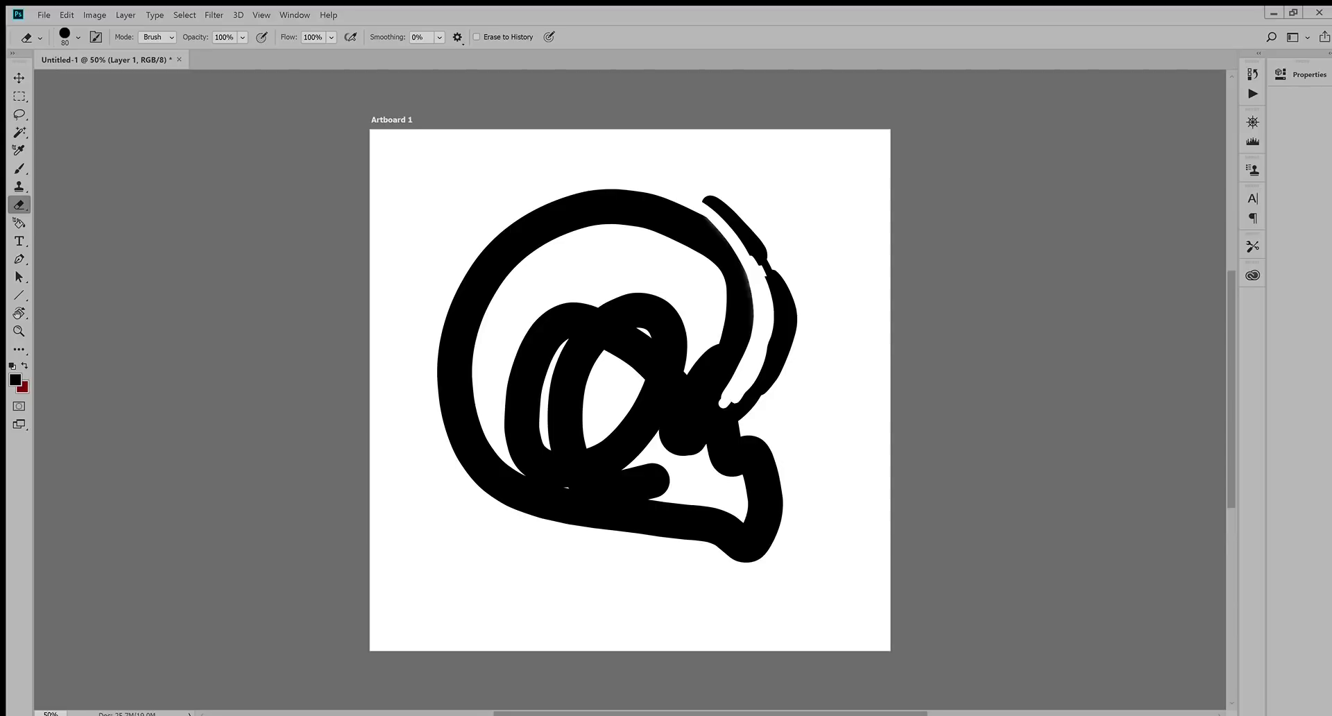
Step: Extend the white gap down to the lower end of the outer right stroke with the 80 px eraser
key(ctrl+z)
drag(766, 279, 750, 395)
key(ctrl+z)
drag(763, 351, 718, 424)
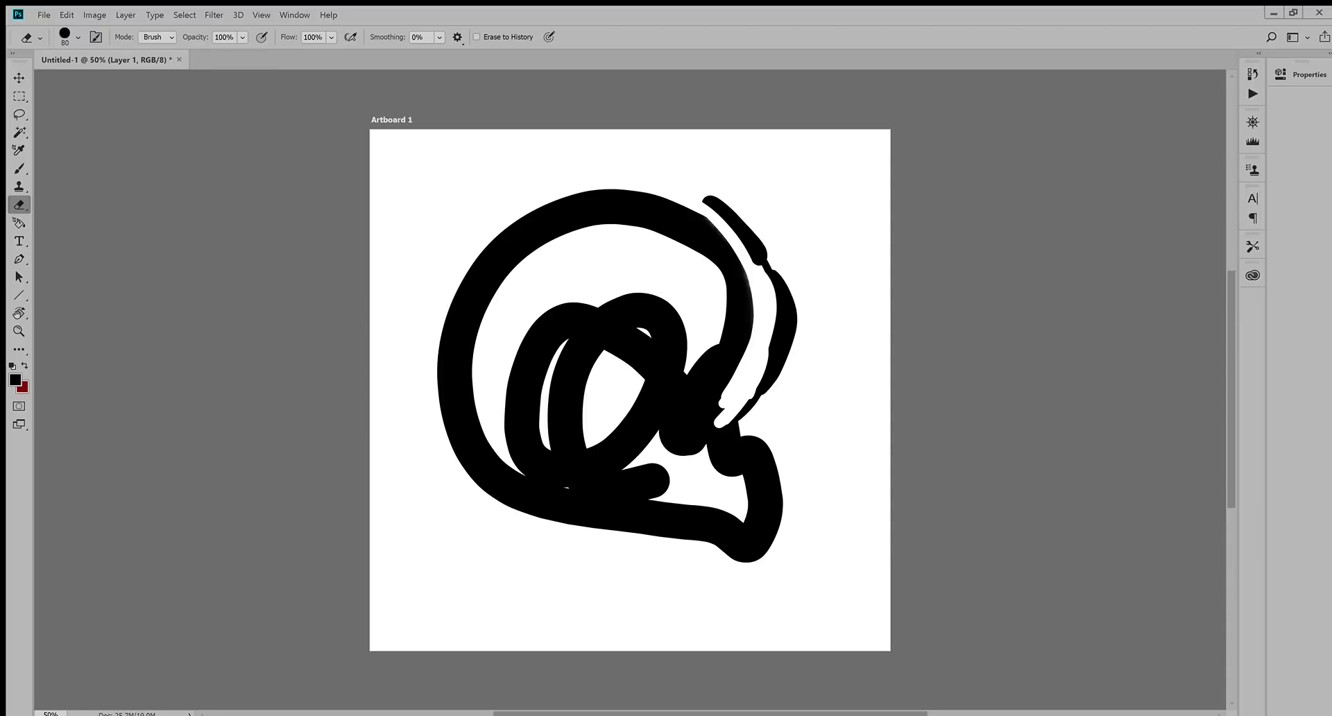
Step: Move the whole drawing down and slightly right so its lower part runs off the artboard
key(l)
mouse_move(642, 584)
mouse_down()
mouse_move(854, 341)
mouse_move(736, 130)
mouse_move(378, 315)
mouse_move(639, 579)
mouse_up()
key(ctrl+t)
mouse_move(612, 366)
mouse_down()
mouse_move(641, 419)
mouse_move(655, 555)
mouse_up()
key(Return)
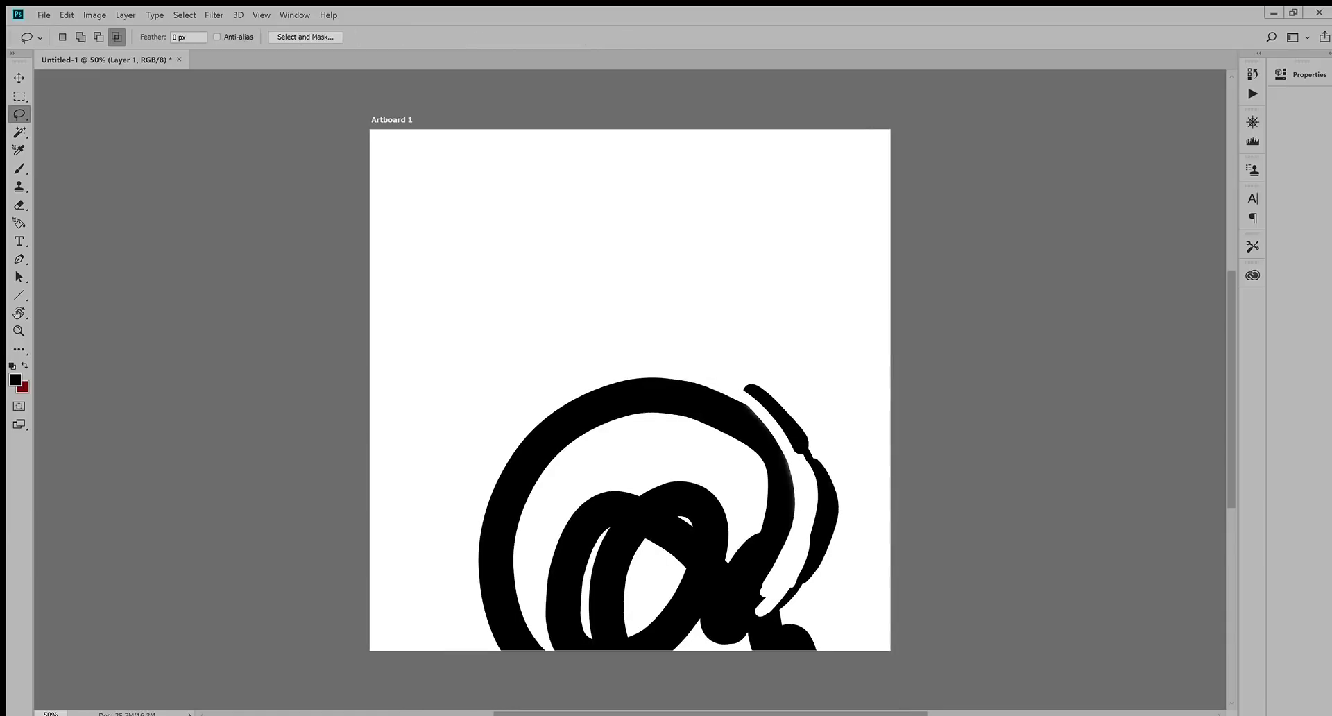
Step: Paint thick black curls running off the artboard's upper edge on Layer 2 with the 200 px brush
key(b)
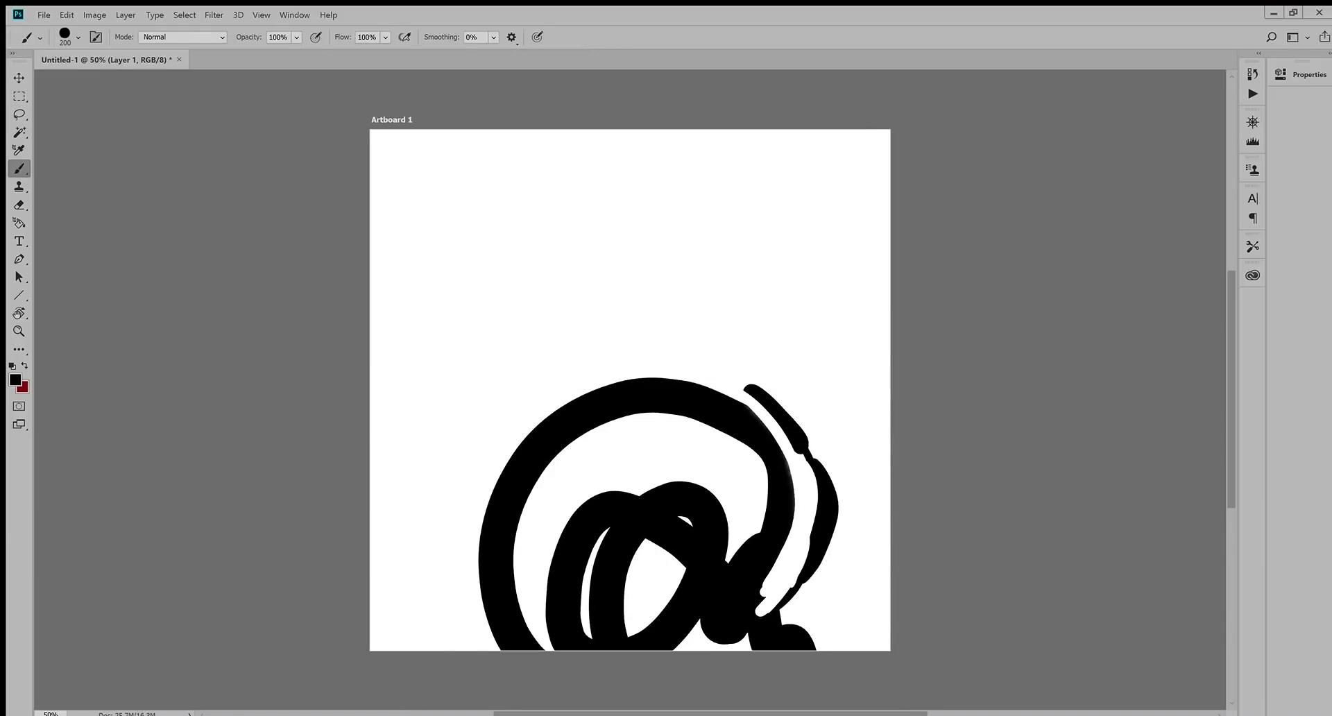
mouse_move(684, 136)
mouse_down()
mouse_move(523, 163)
mouse_move(519, 152)
mouse_move(445, 184)
mouse_up()
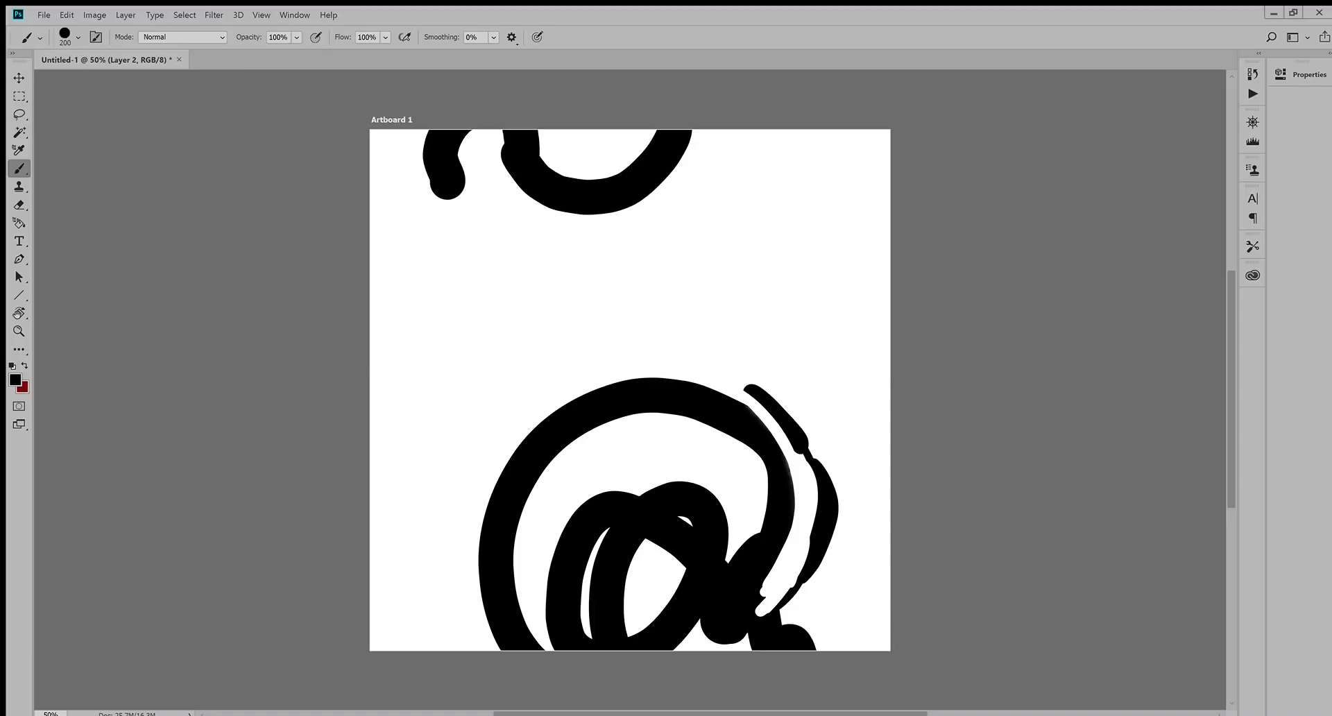
Step: Thin the outer left side of the upper curl by erasing along it with a 175 px eraser
key(e)
mouse_move(492, 134)
mouse_down()
mouse_move(508, 189)
mouse_move(551, 237)
mouse_up()
key(bracketright)
key(bracketright)
key(bracketright)
key(bracketright)
key(ctrl+z)
key(ctrl+z)
mouse_move(491, 152)
mouse_down()
mouse_move(519, 226)
mouse_move(558, 238)
mouse_up()
key(ctrl+z)
drag(499, 170, 558, 226)
drag(486, 132, 503, 167)
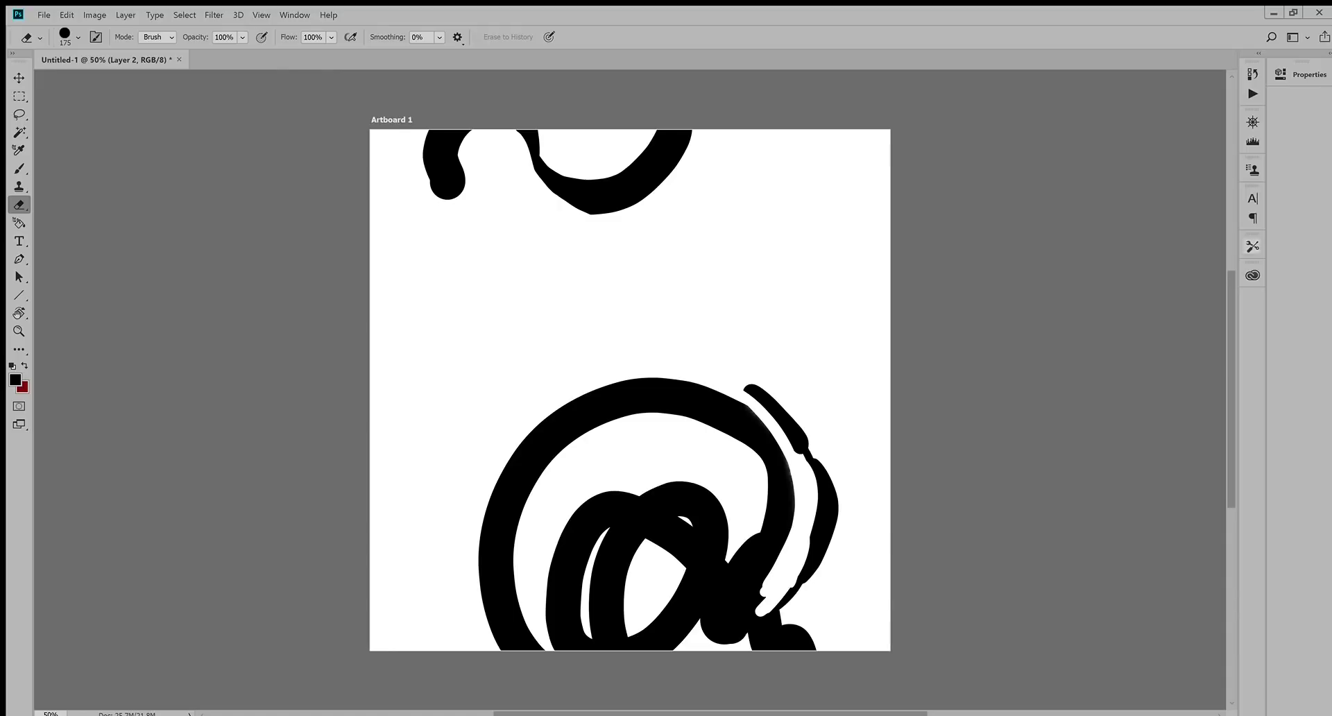
Step: Reduce the eraser size and trim the lower outer edge of the upper curl's bowl
click(1253, 74)
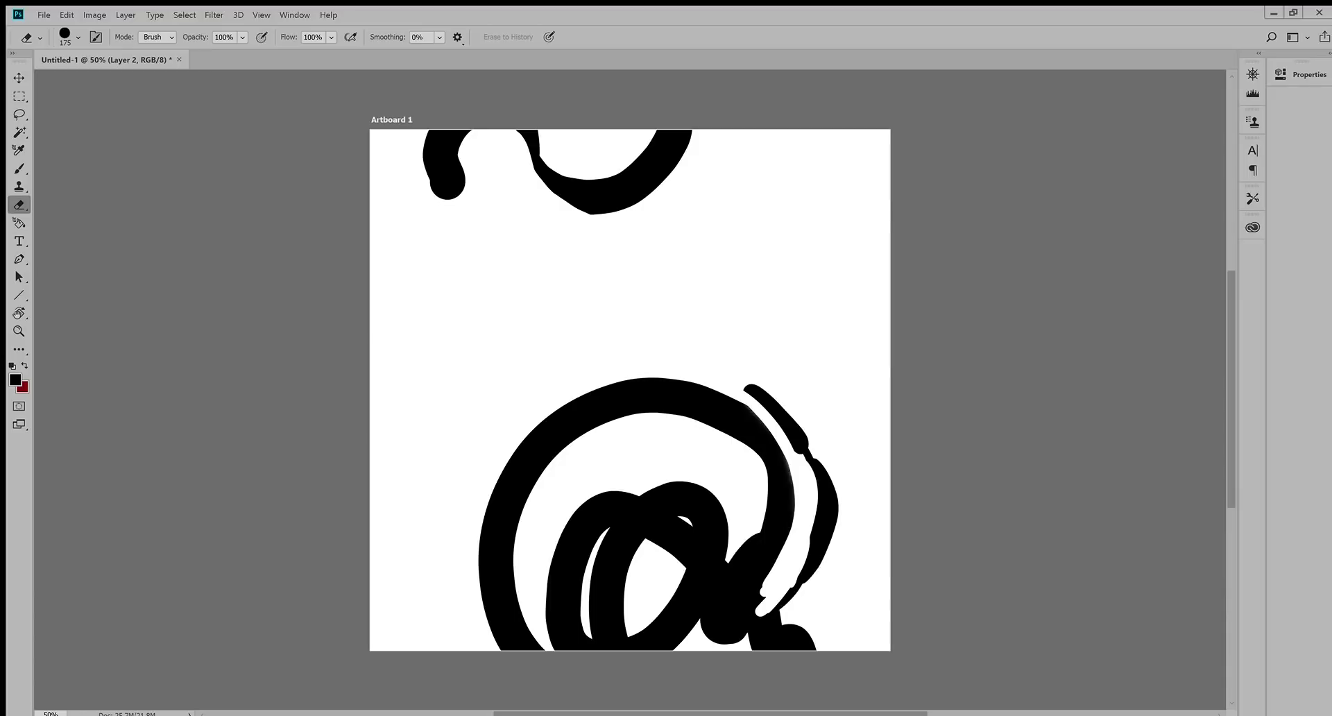
key(bracketleft)
key(bracketleft)
key(bracketleft)
key(bracketleft)
key(bracketleft)
key(bracketleft)
key(bracketleft)
key(bracketleft)
key(bracketleft)
key(bracketleft)
key(bracketleft)
key(bracketleft)
key(bracketright)
key(bracketright)
key(bracketright)
key(bracketright)
drag(578, 223, 608, 229)
key(ctrl+z)
Step: Trim the rounded lower end of the short upper-left curl into an angled tip with the eraser
click(418, 194)
click(425, 207)
click(425, 203)
click(436, 208)
click(438, 207)
click(458, 209)
key(ctrl+z)
Step: Paint a thin accent stroke around the outside of the short upper-left curl on Layer 1 with the 125 px brush
key(alt+bracketleft)
key(b)
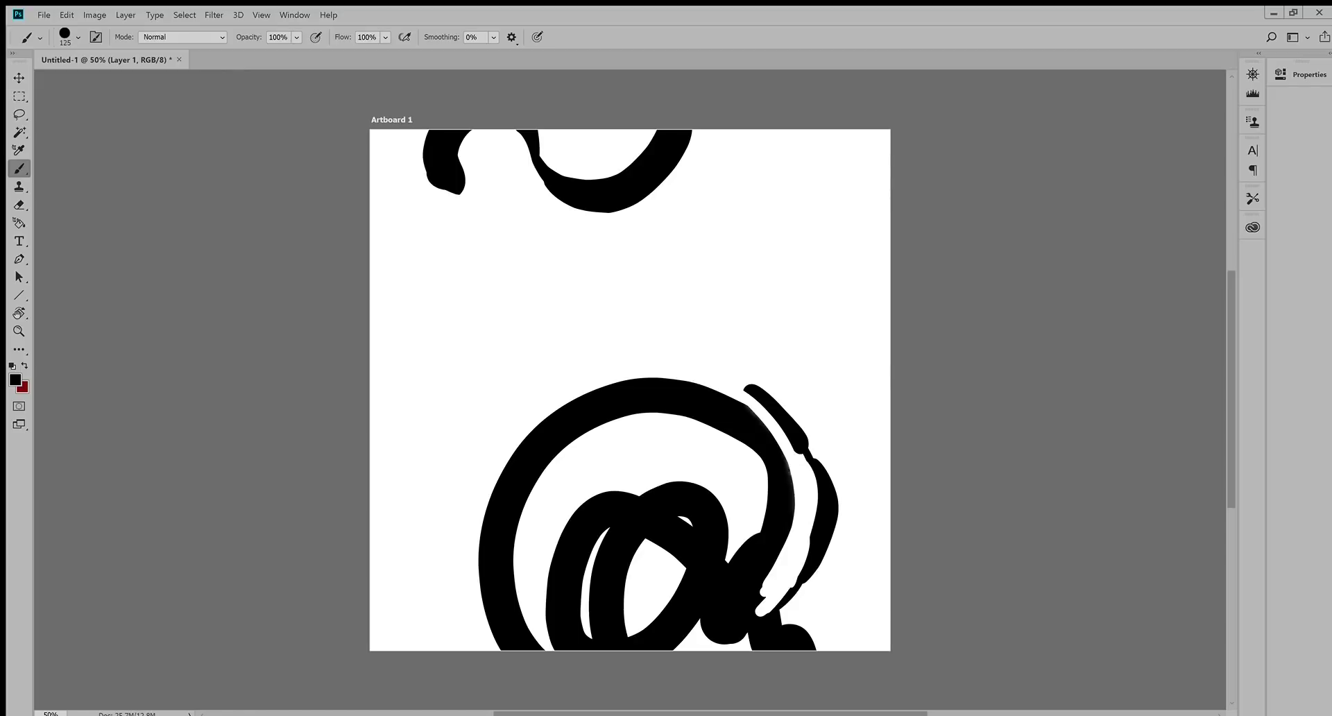
drag(419, 143, 451, 199)
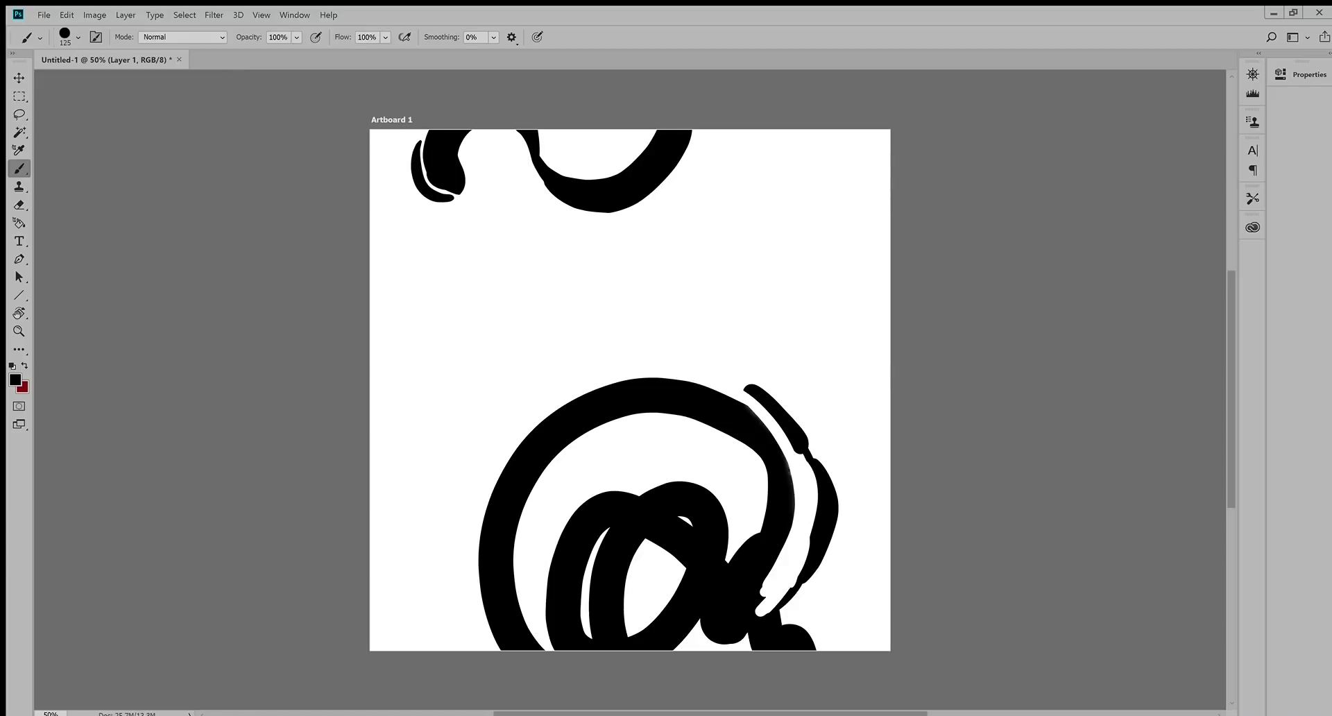
Step: Paint a thin accent stroke along the lower-right outside edge of the upper bowl with an 80 px brush
drag(596, 217, 679, 163)
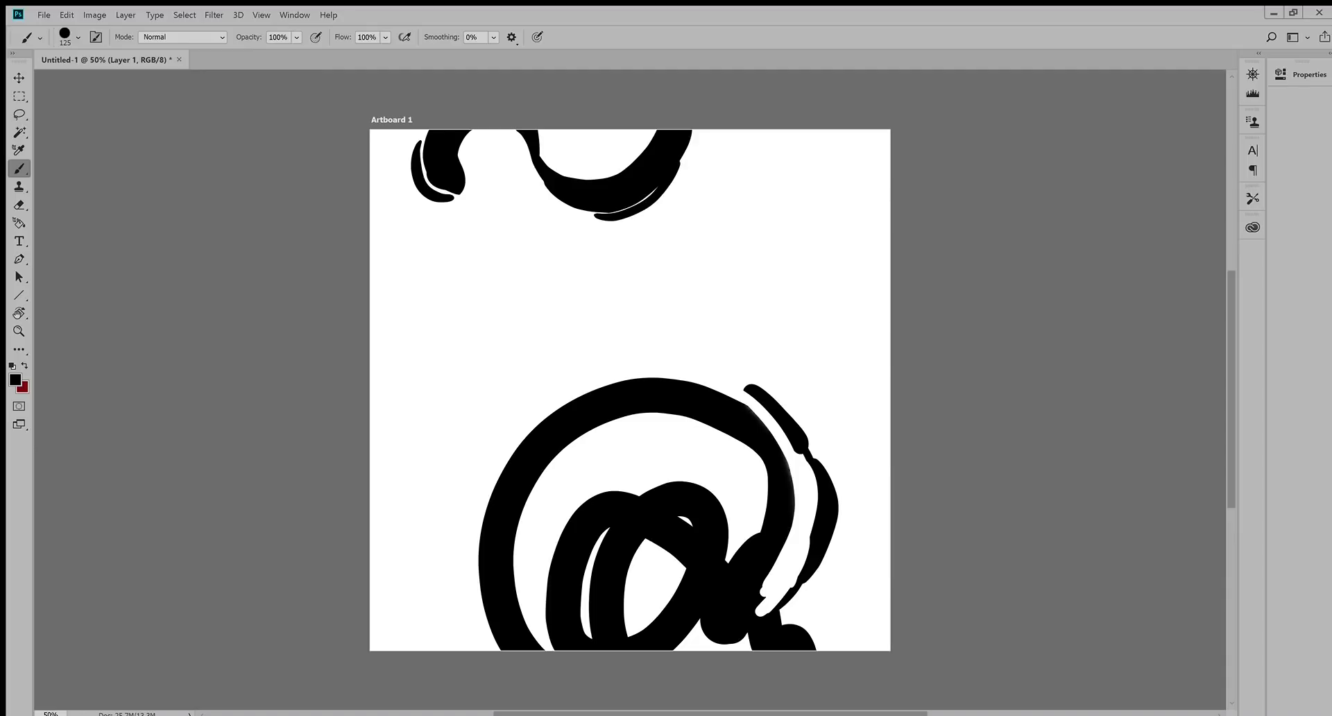
key(ctrl+z)
key(bracketleft)
key(bracketleft)
drag(587, 219, 655, 202)
key(ctrl+z)
key(ctrl+z)
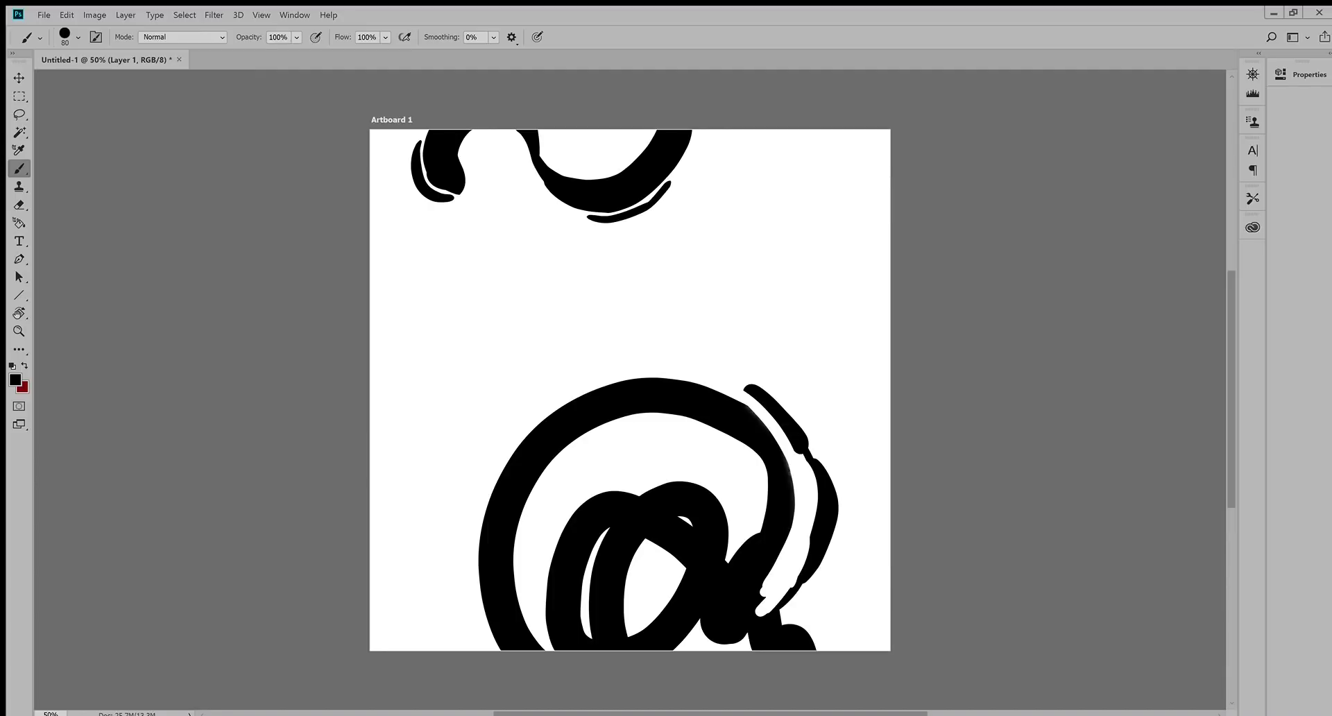
key(ctrl+z)
mouse_move(588, 216)
mouse_down()
mouse_move(647, 213)
mouse_move(654, 202)
mouse_move(623, 213)
mouse_move(659, 195)
mouse_move(688, 156)
mouse_up()
key(ctrl+z)
key(ctrl+z)
key(ctrl+z)
key(ctrl+z)
key(ctrl+z)
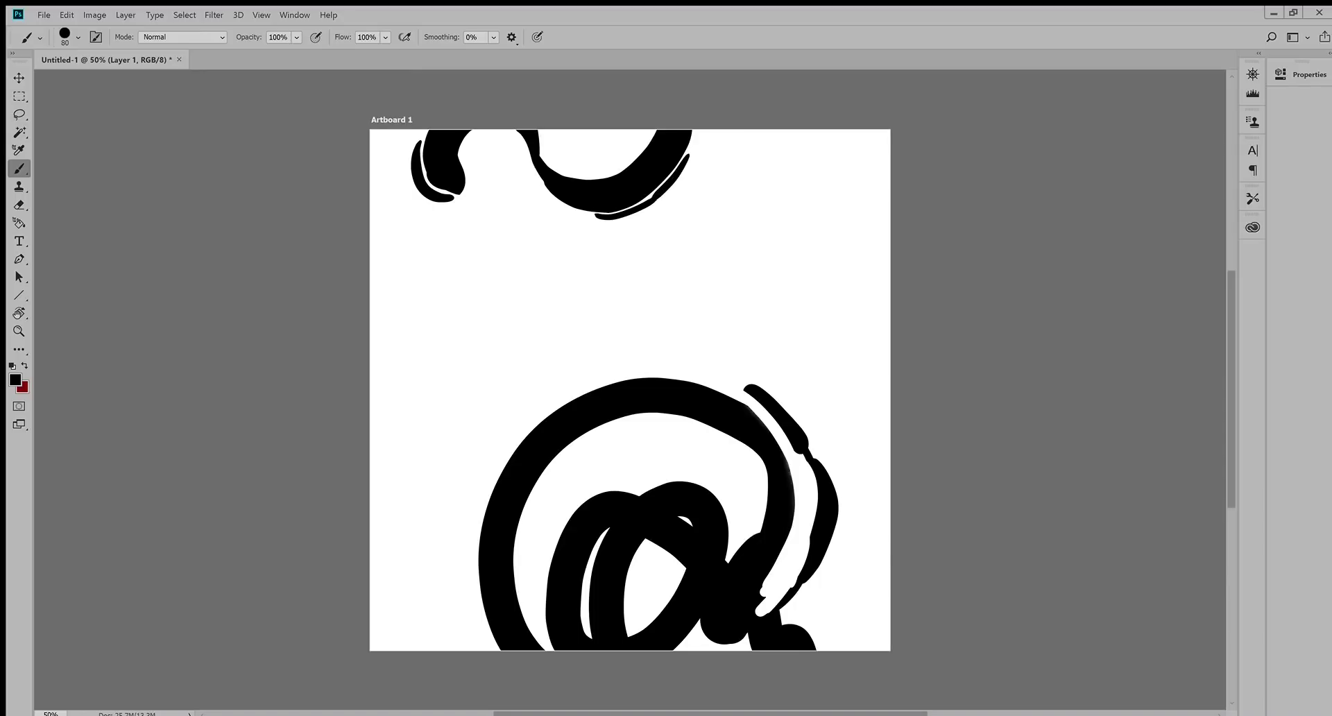
Step: Try adding further brush strokes along the accent line below the upper bowl
mouse_move(646, 200)
mouse_down()
mouse_move(668, 188)
mouse_move(655, 192)
mouse_up()
key(ctrl+z)
key(ctrl+z)
mouse_move(624, 218)
mouse_down()
mouse_move(657, 201)
mouse_move(660, 216)
mouse_up()
key(ctrl+z)
key(e)
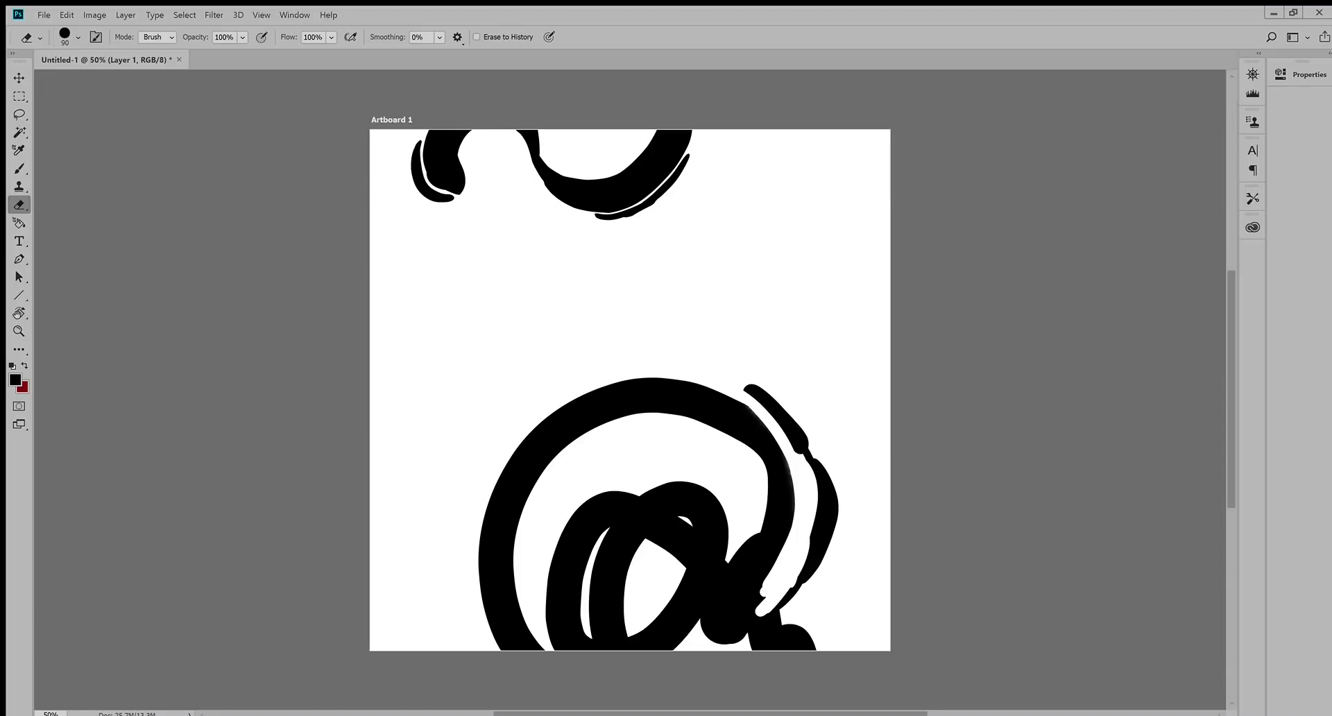
key(b)
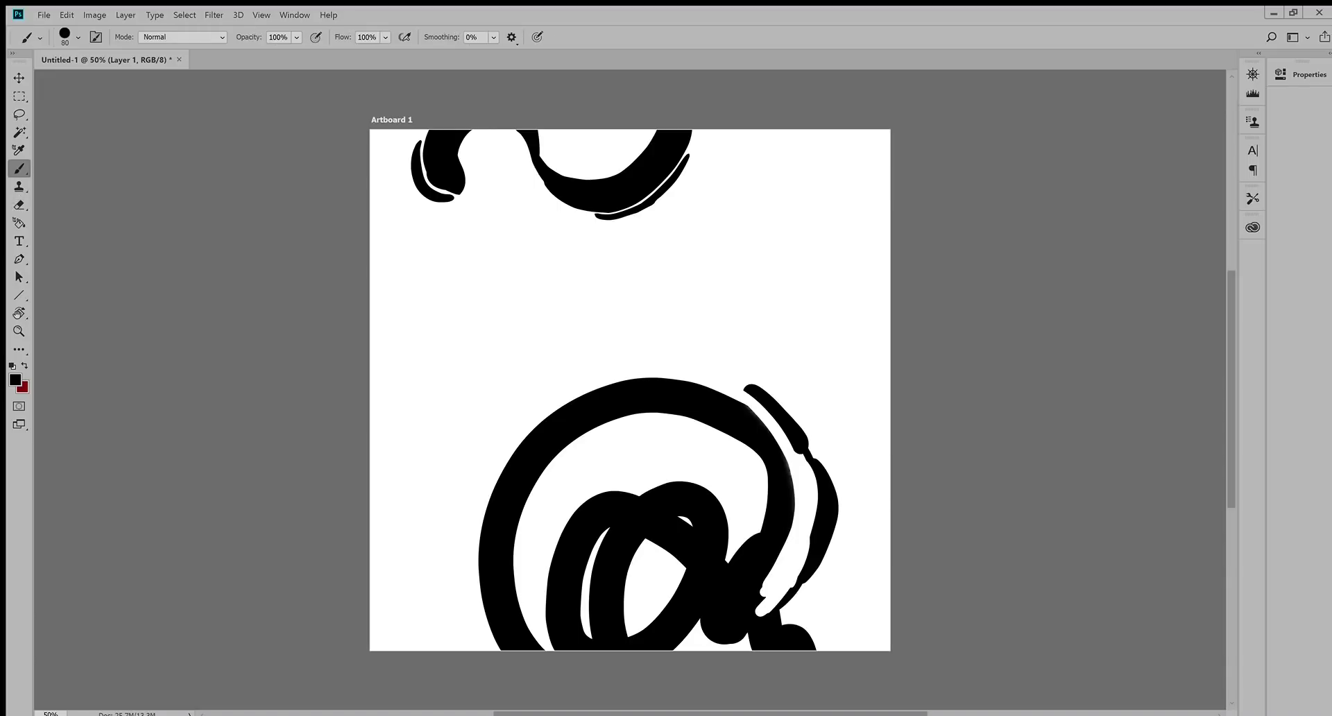
Step: Paint short accent strokes along the outside and upper tip of the large loop's right-hand outer stroke
drag(755, 379, 798, 421)
drag(826, 461, 843, 518)
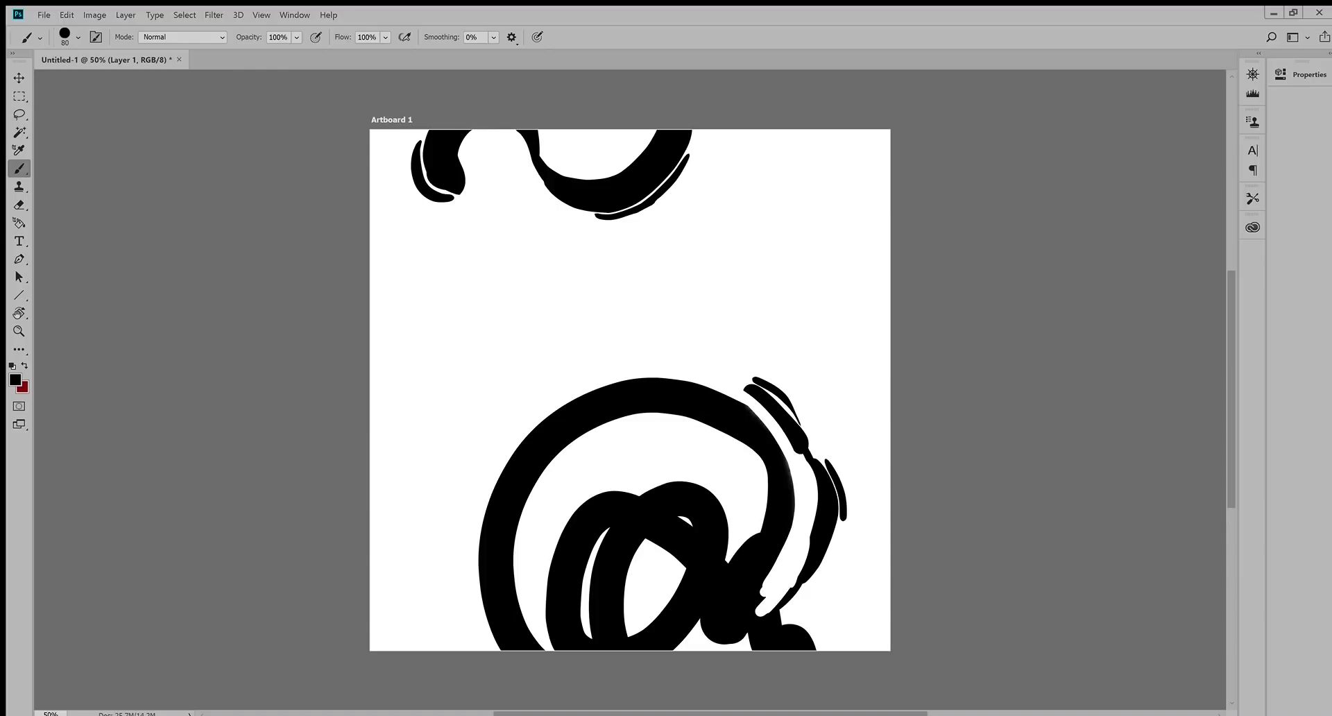
drag(729, 380, 749, 389)
key(ctrl+z)
Step: Paint a thin tapered accent stroke along the outside of the large loop's left edge
drag(524, 431, 469, 535)
key(ctrl+z)
key(ctrl+z)
drag(511, 447, 470, 561)
key(ctrl+z)
drag(498, 464, 470, 571)
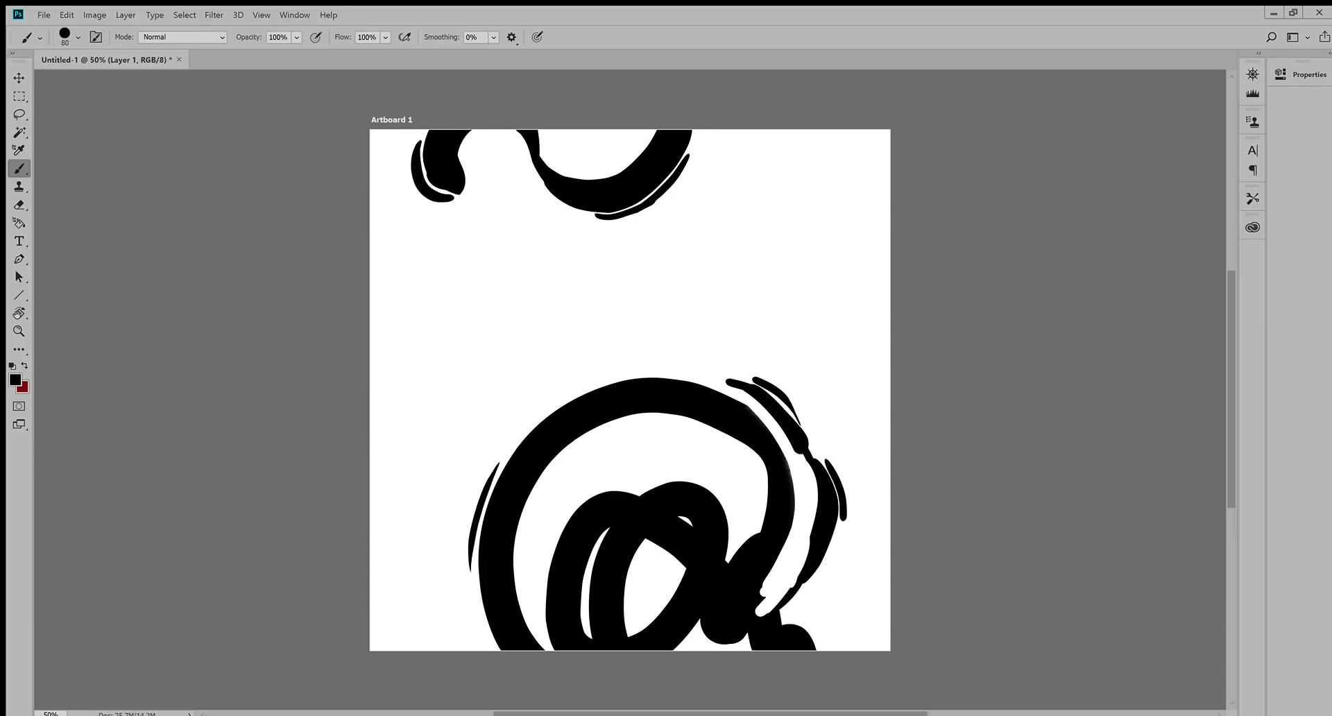
Step: Paint a short curved accent stroke above the top of the inner loop with the 80 px brush
drag(649, 486, 696, 477)
key(ctrl+z)
key(e)
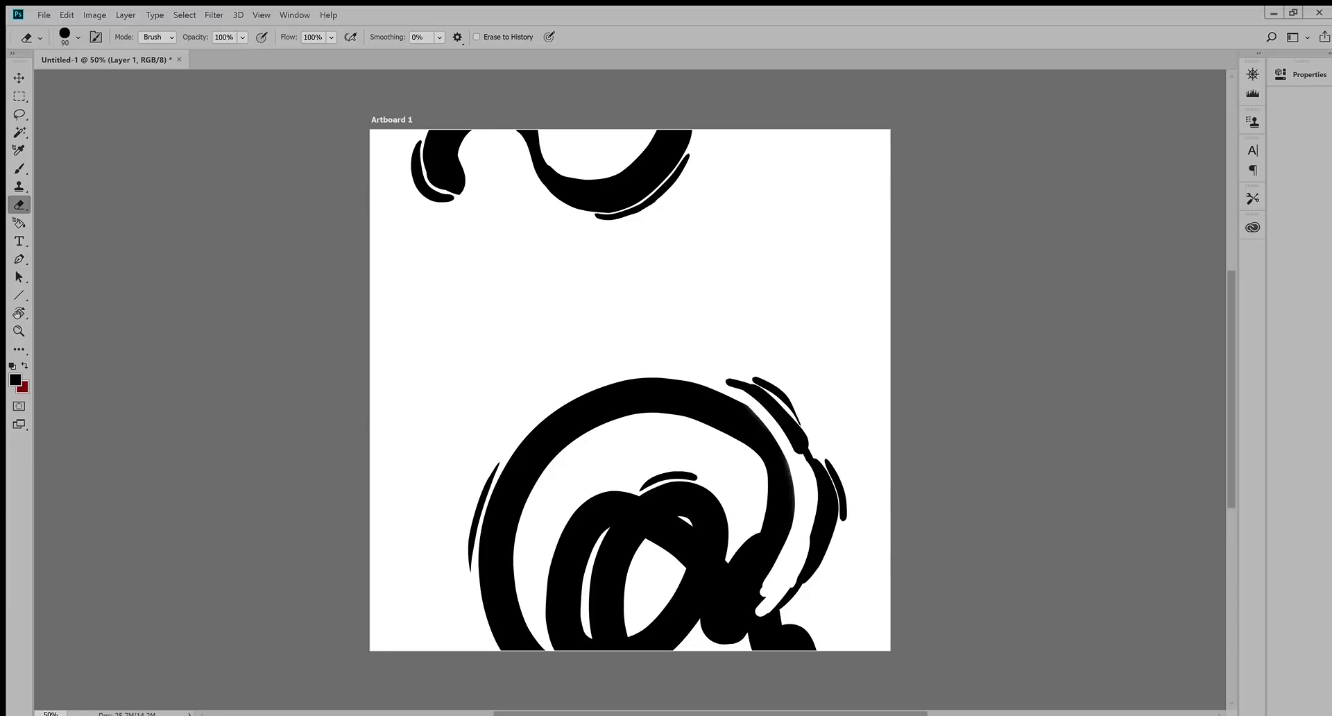
key(b)
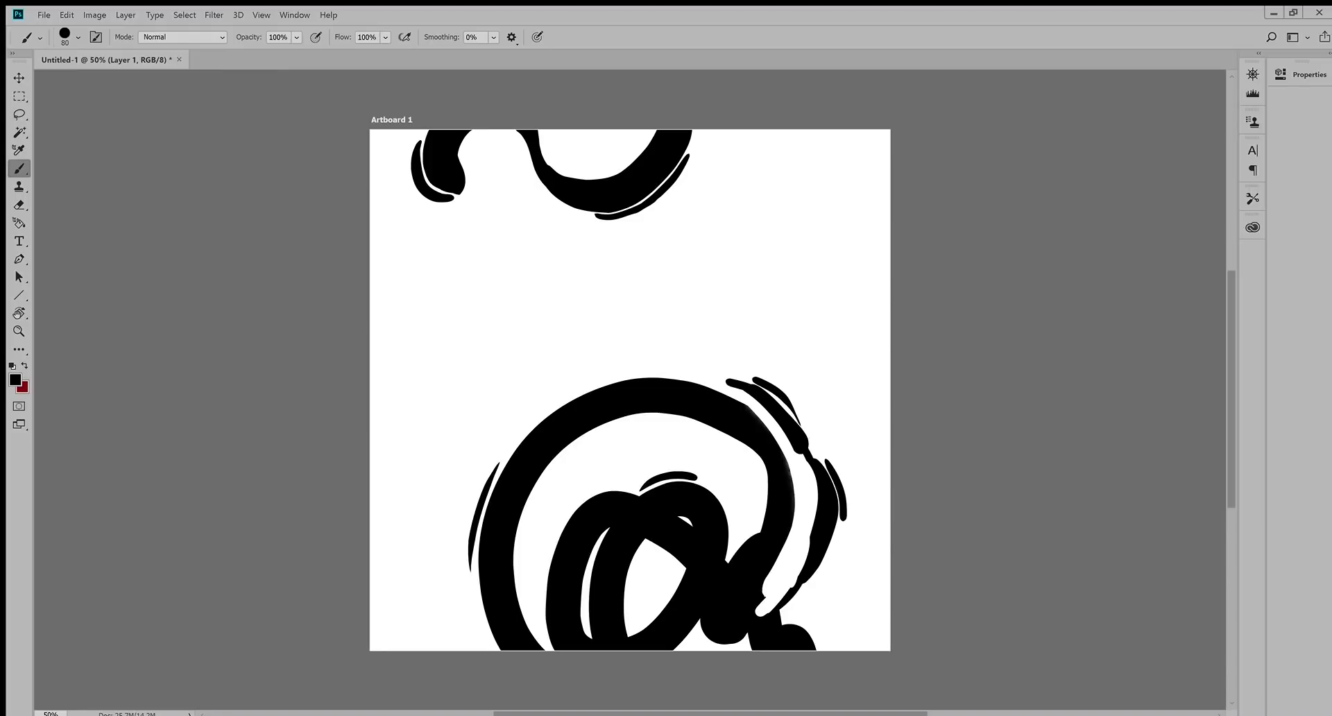
Step: Smooth the large loop's lower-right contour and the facing outer stroke by painting over their dents
drag(809, 561, 790, 592)
click(760, 587)
mouse_move(761, 577)
mouse_down()
mouse_move(757, 594)
mouse_move(764, 519)
mouse_move(736, 555)
mouse_move(782, 543)
mouse_up()
key(ctrl+z)
key(ctrl+z)
drag(778, 586, 784, 540)
key(ctrl+z)
drag(768, 591, 755, 610)
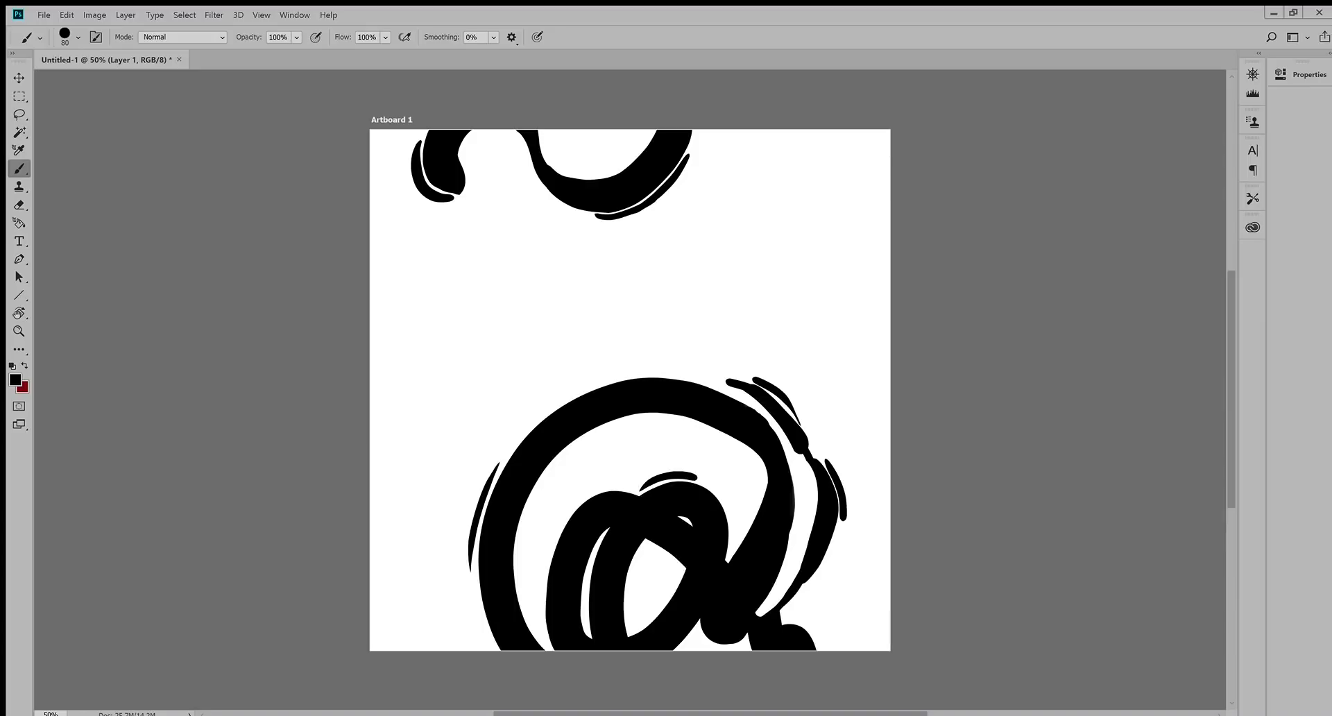
drag(787, 535, 779, 566)
Step: Smooth the outer upper-right contour of the large loop with small dabs of the 80 px brush
drag(767, 422, 776, 437)
key(ctrl+z)
click(769, 422)
key(ctrl+z)
click(750, 417)
key(ctrl+z)
click(749, 408)
click(737, 410)
click(722, 402)
key(ctrl+z)
Step: Extend the accent stroke outside the large loop's left edge further downward
drag(474, 535, 479, 614)
key(ctrl+z)
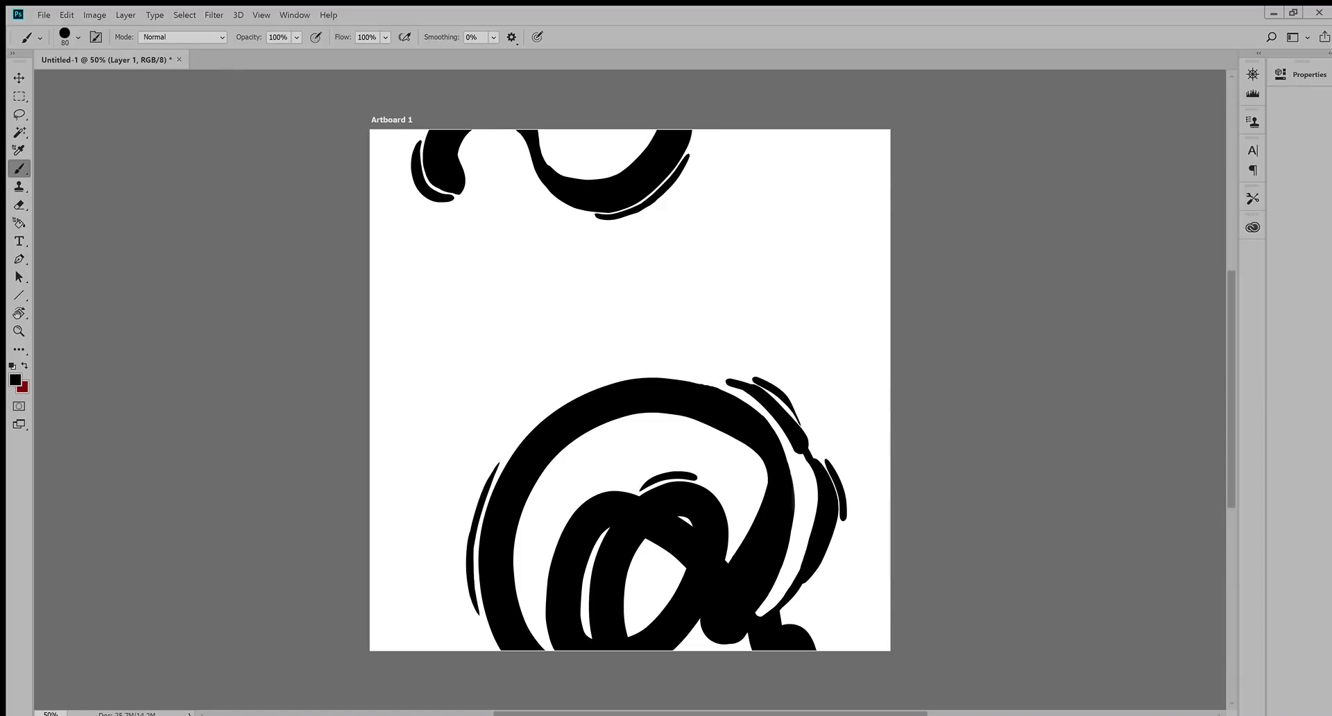
key(e)
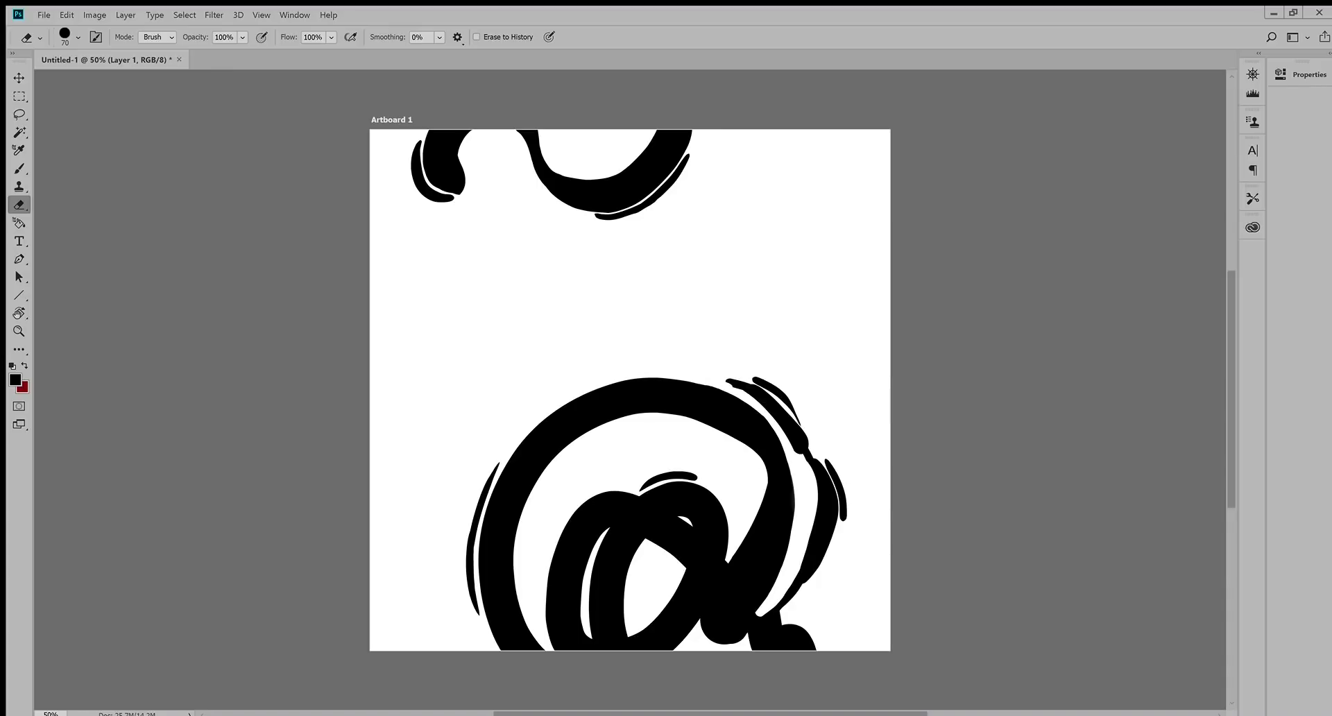
key(b)
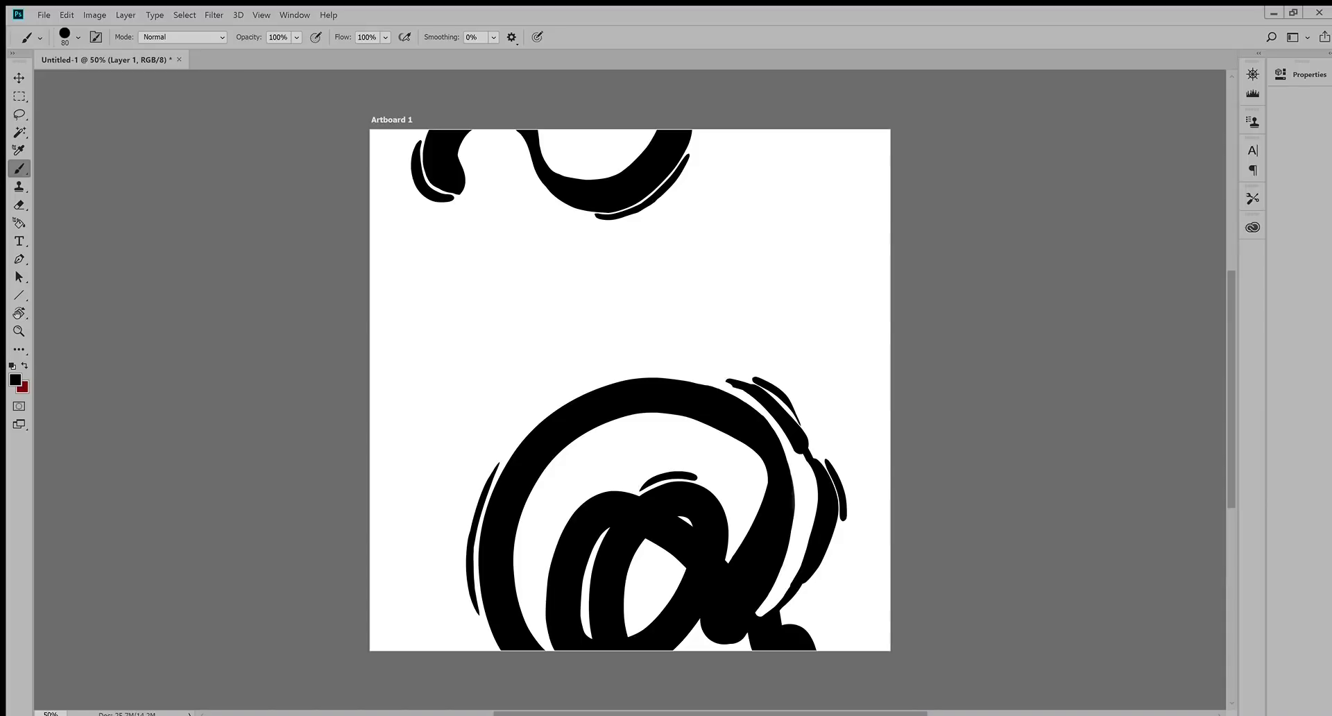
key(e)
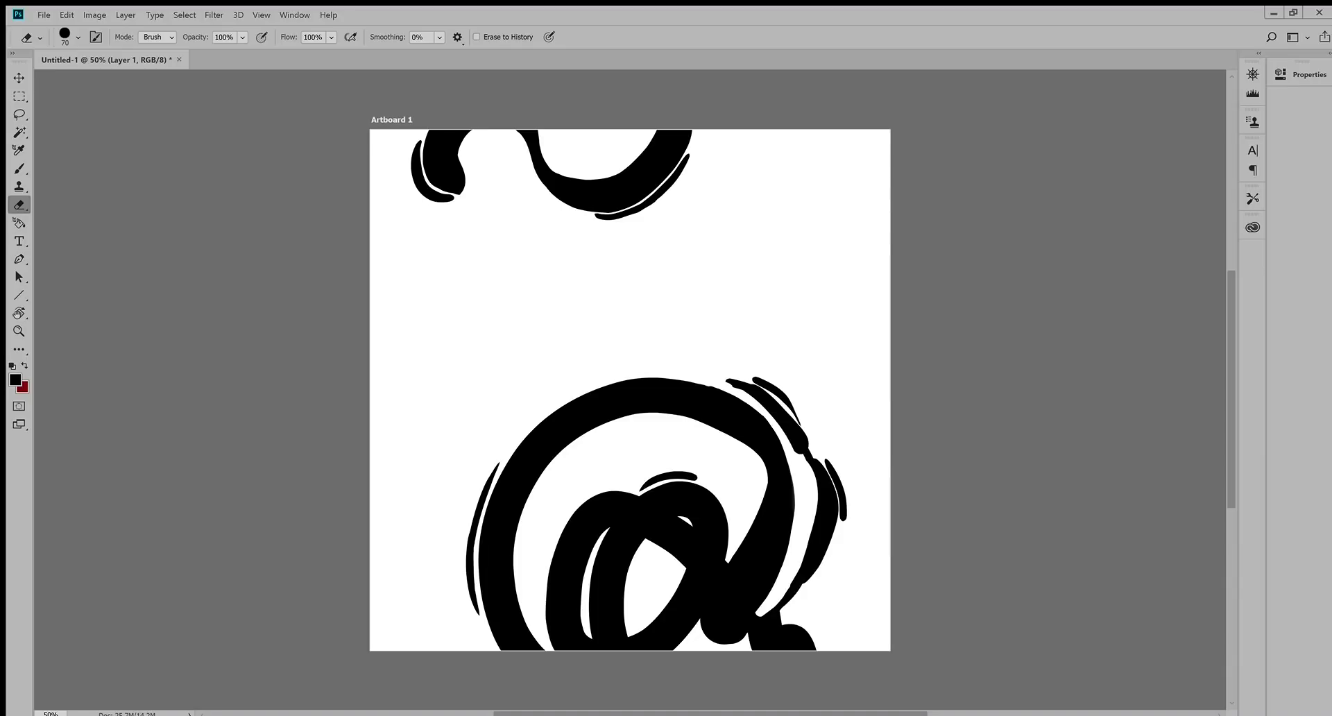
Step: Smooth the large loop's top-right contour with the 80 px brush and thin the nearby accent stroke's tip with the 70 px eraser
key(b)
drag(678, 393, 712, 397)
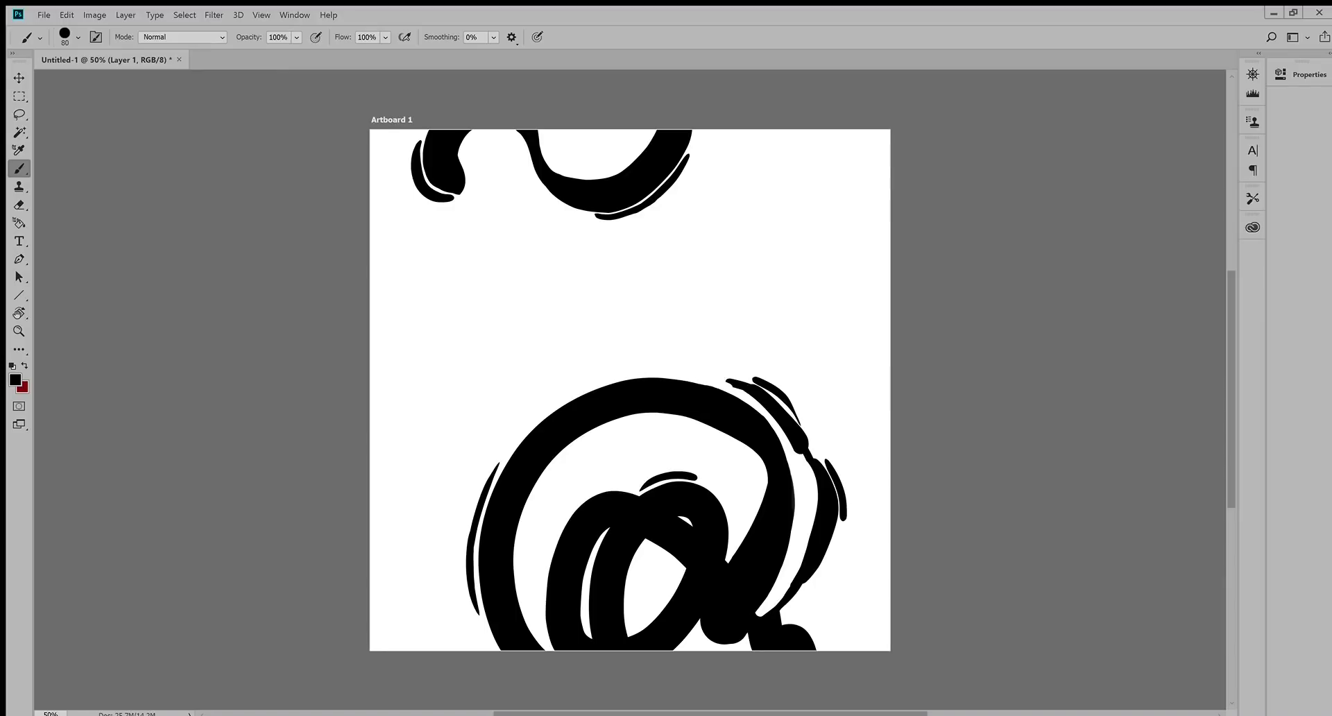
mouse_move(678, 393)
mouse_down()
mouse_move(706, 397)
mouse_move(708, 384)
mouse_up()
key(e)
mouse_move(727, 392)
mouse_down()
mouse_move(756, 410)
mouse_move(754, 397)
mouse_up()
key(ctrl+z)
key(ctrl+z)
key(ctrl+z)
key(ctrl+z)
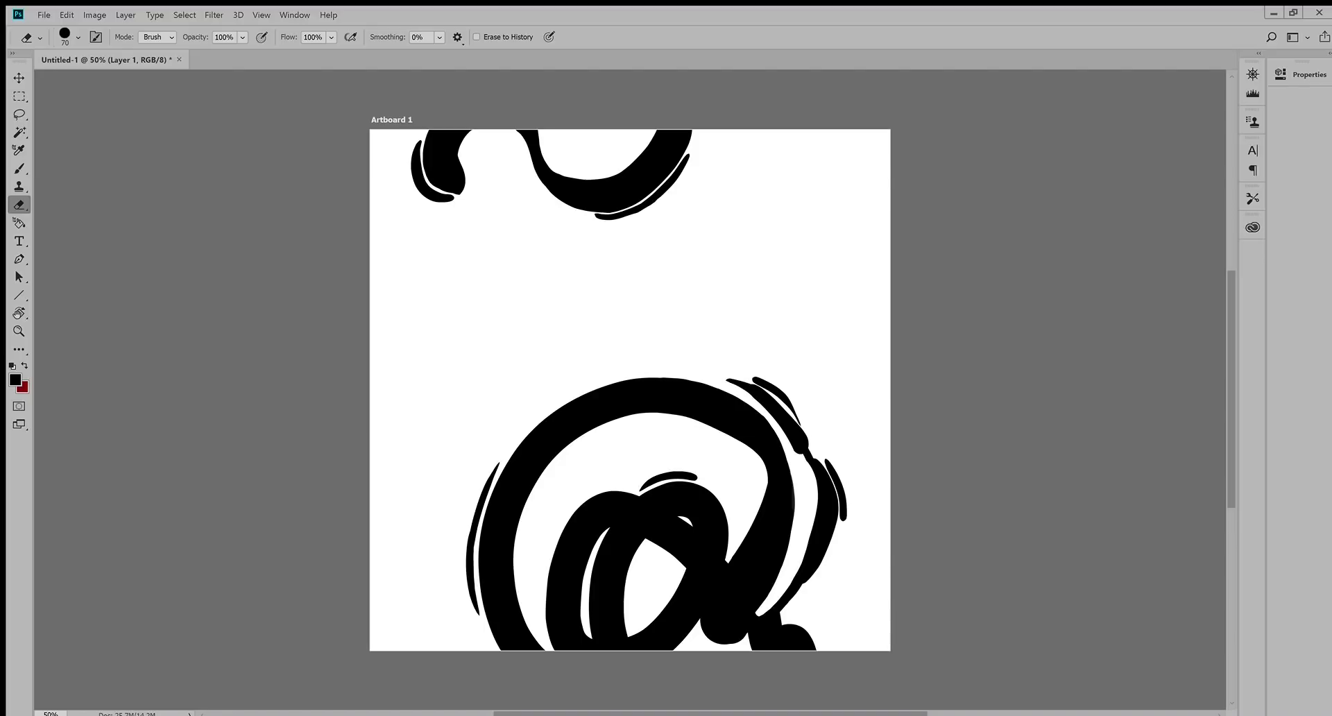
Step: Trim the narrow joint of the outer right stroke and clean up the neighbouring accent edges with the eraser
click(811, 454)
drag(638, 225, 659, 213)
key(b)
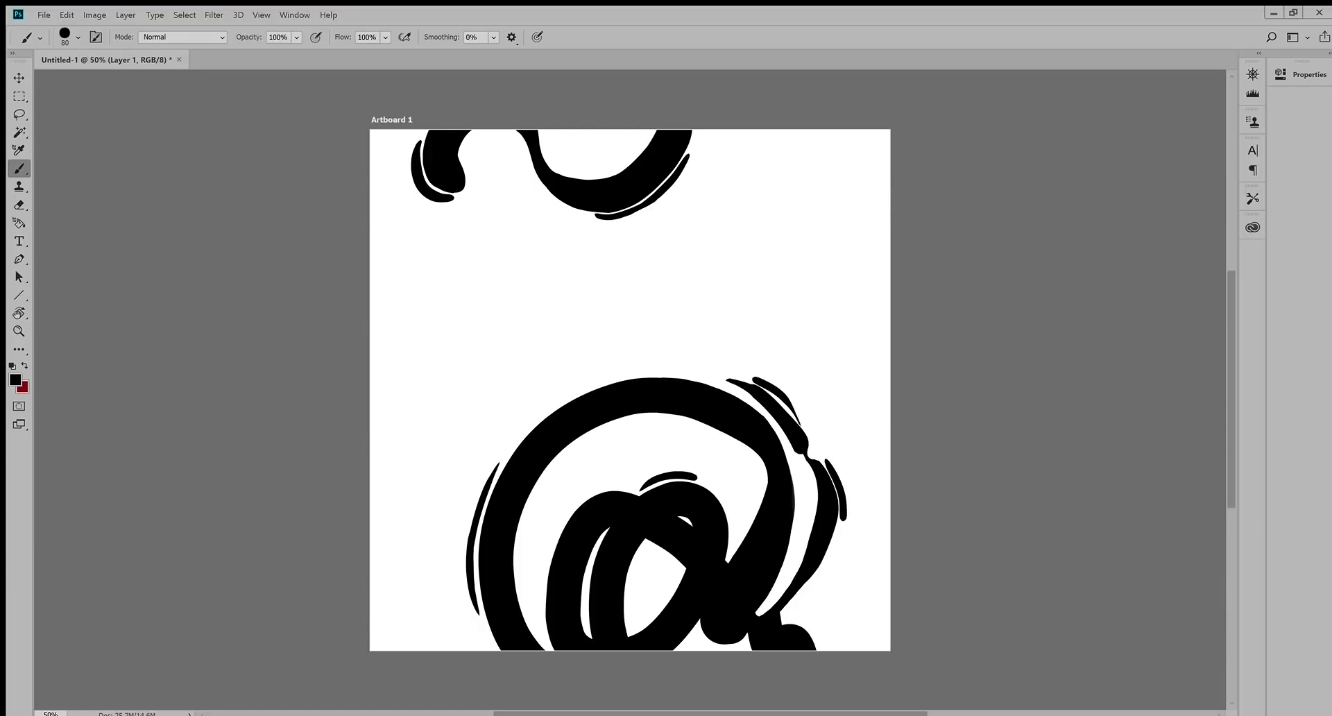
key(e)
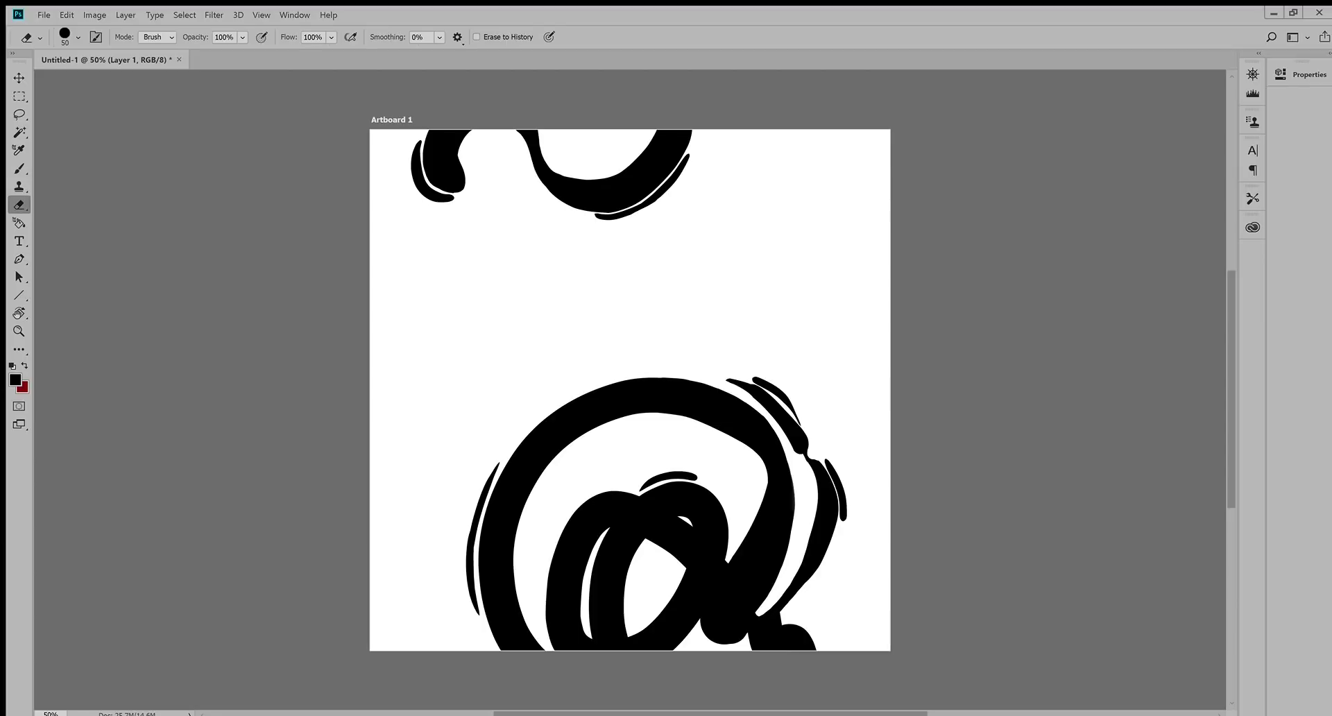
drag(747, 392, 770, 415)
Step: Thicken the outer side of the accent stroke along the large loop's left edge with the 80 px brush
key(b)
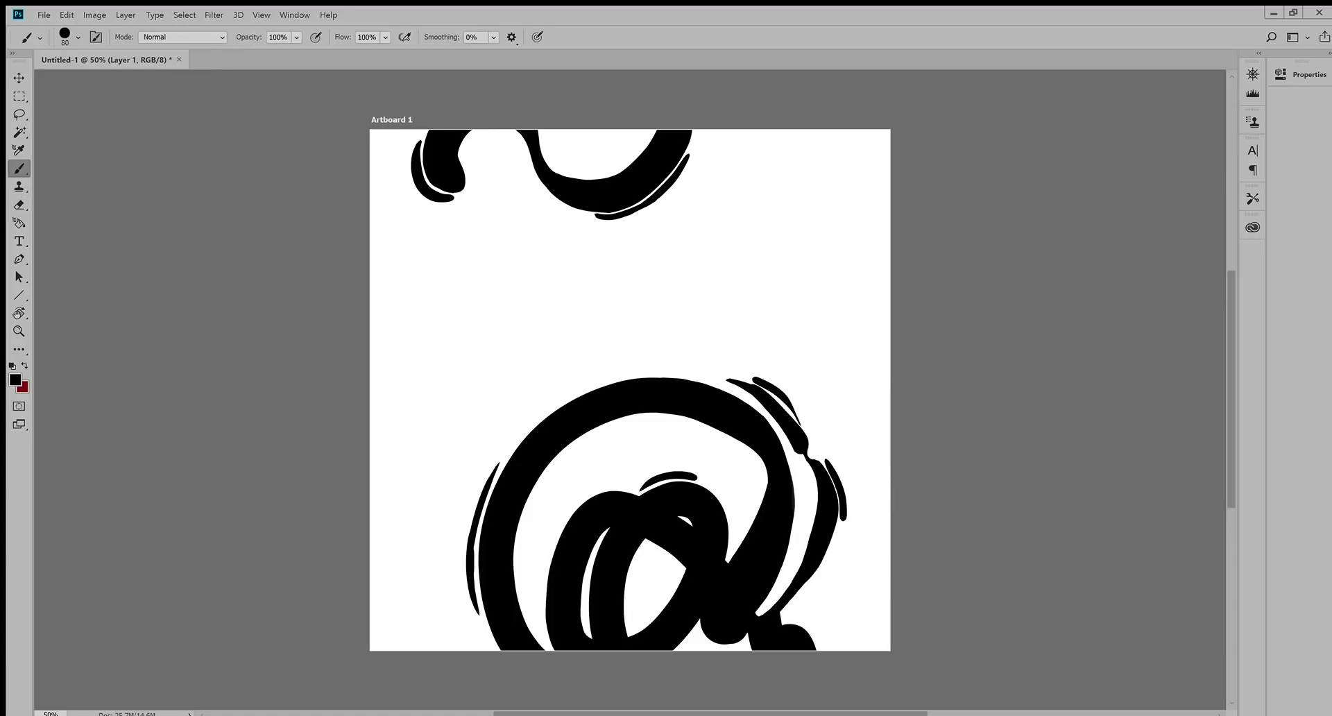
drag(469, 529, 465, 573)
drag(475, 510, 469, 536)
drag(466, 569, 466, 588)
Step: Extend the thin accent stroke beneath the upper curve further left and taper its end with the 45 px brush
drag(585, 215, 599, 217)
key(ctrl+z)
key(ctrl+z)
key(ctrl+z)
key(ctrl+z)
key(ctrl+z)
key(e)
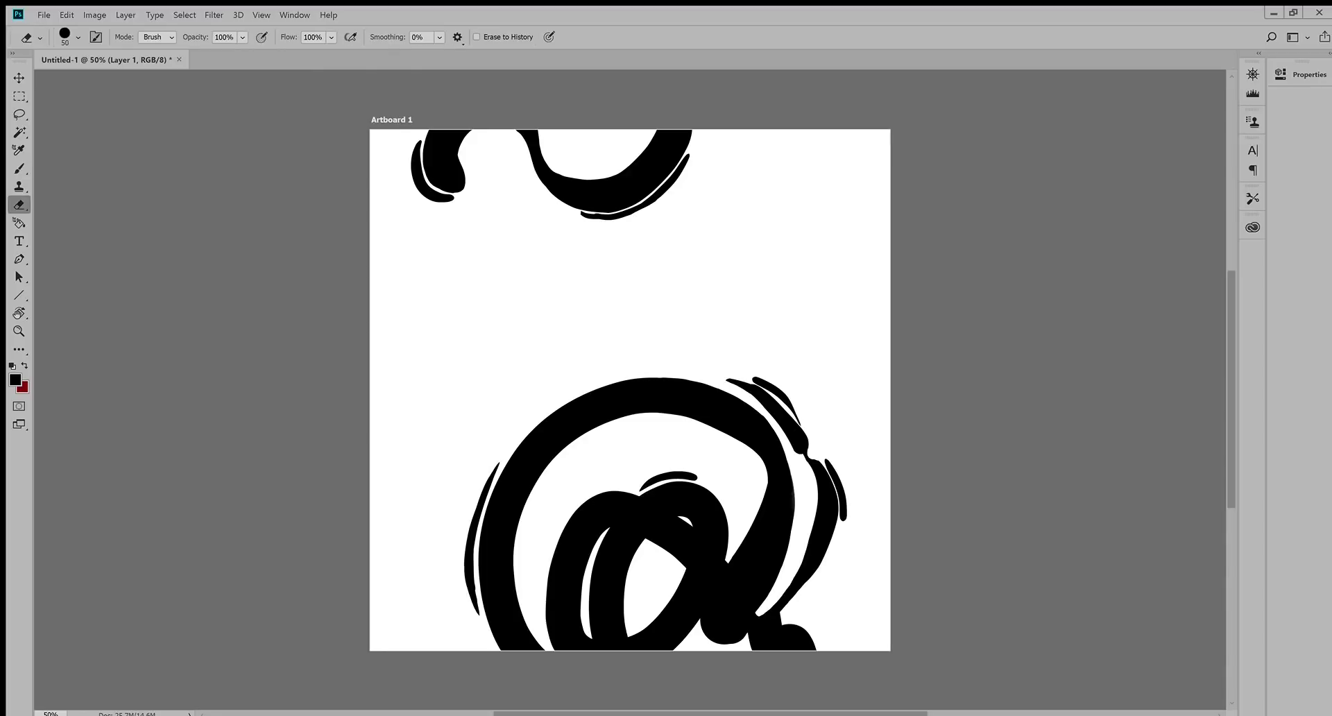
key(b)
drag(601, 219, 561, 205)
key(ctrl+z)
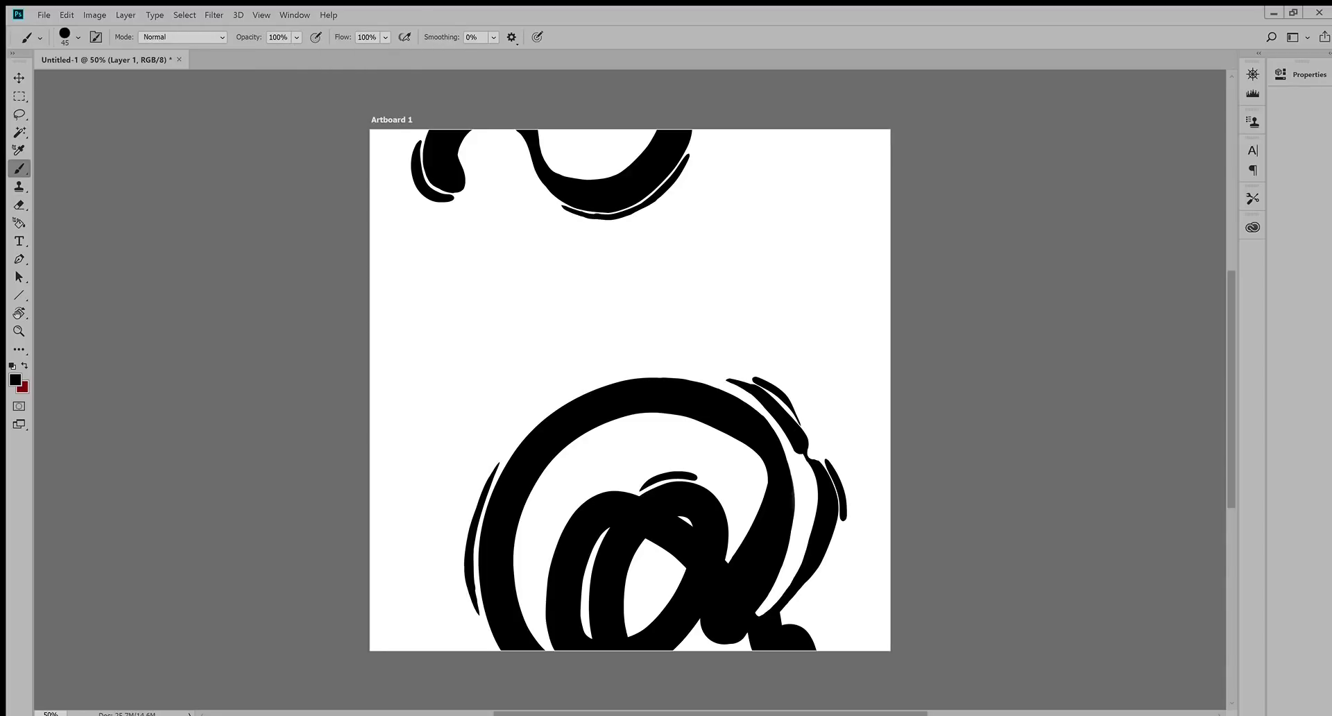
key(e)
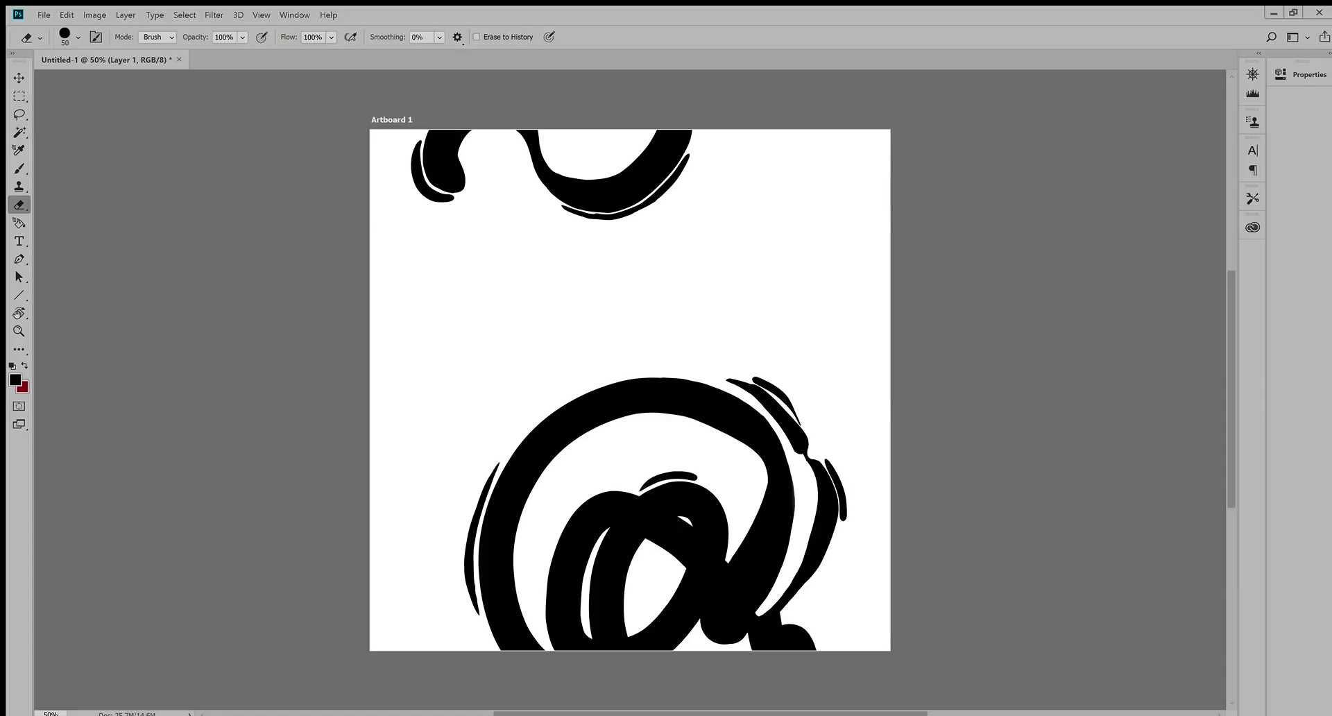
drag(591, 215, 560, 205)
key(ctrl+z)
key(bracketleft)
Step: Set the foreground colour to light pink and the background colour to black
key(b)
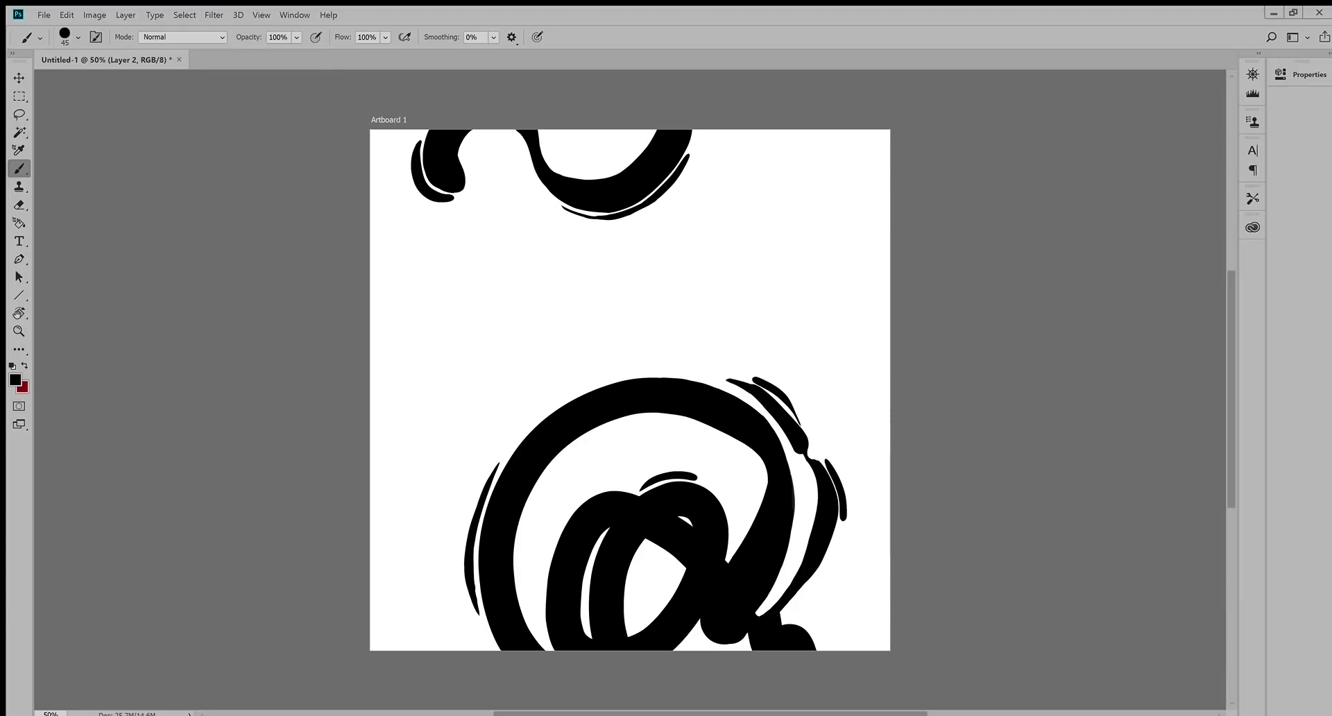
key(i)
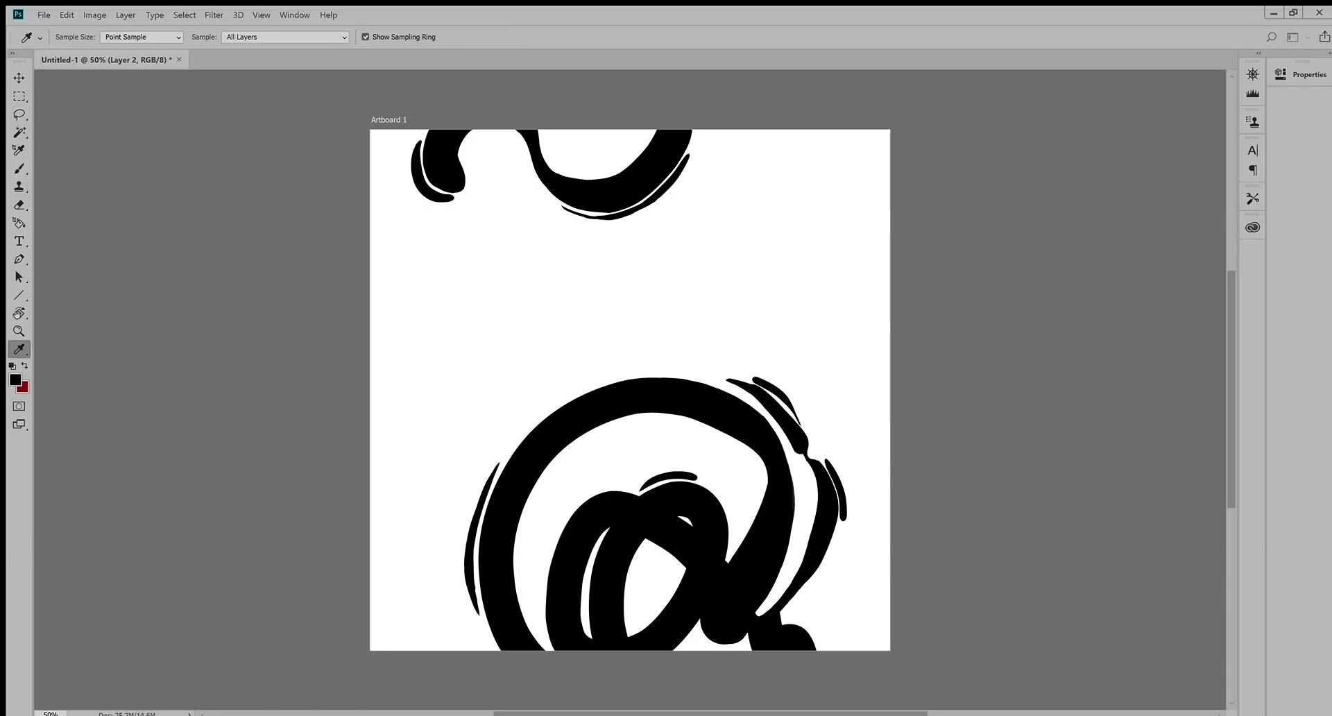
key(b)
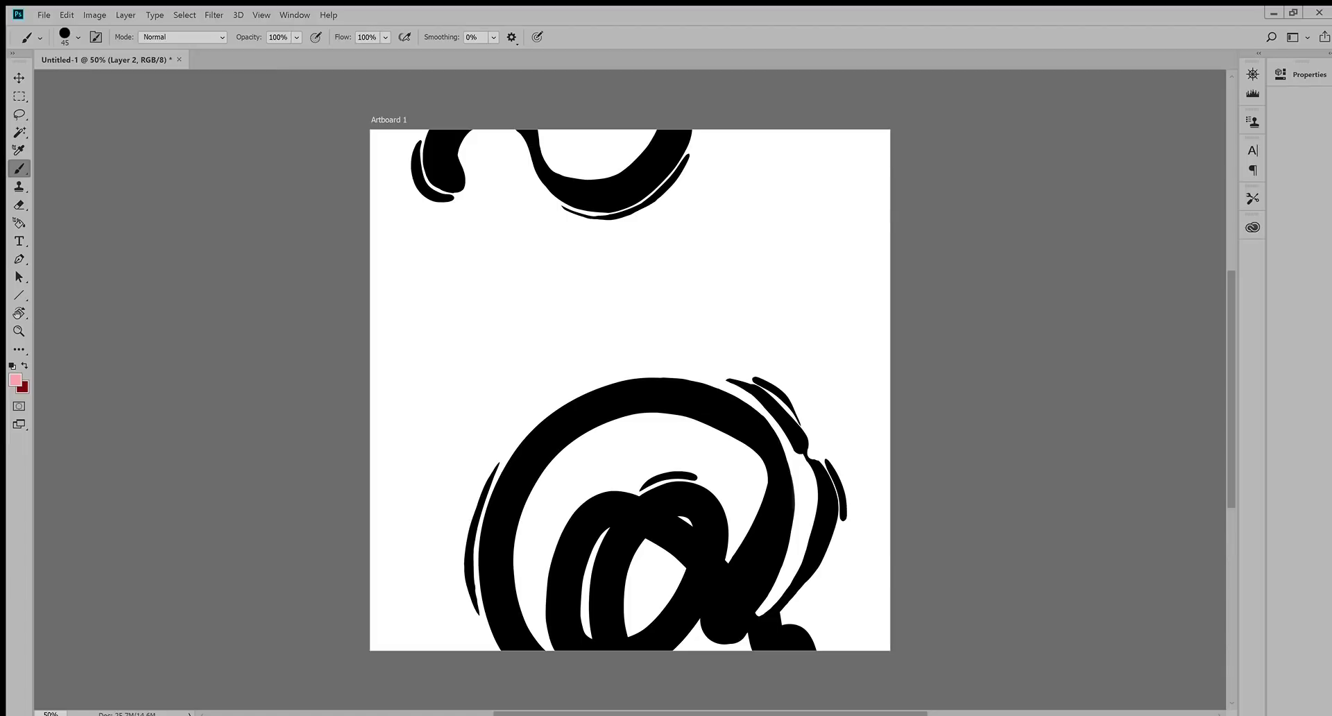
key(i)
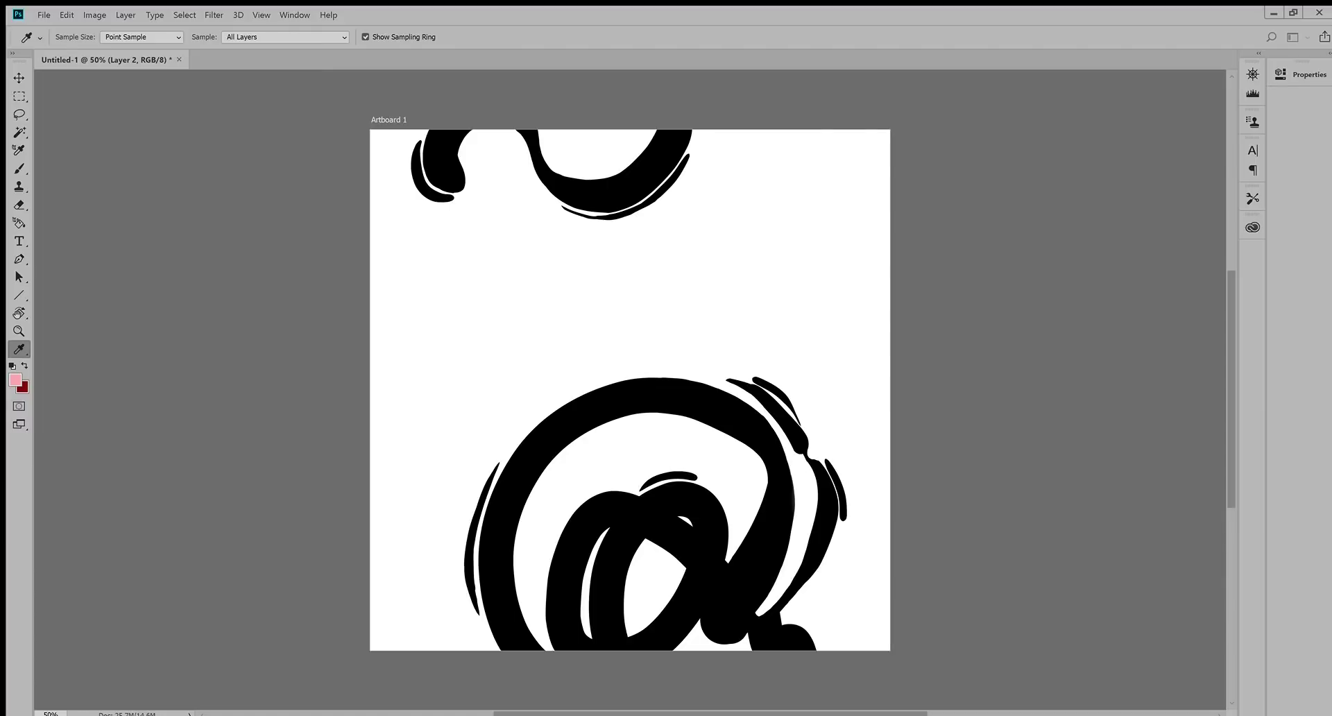
key(b)
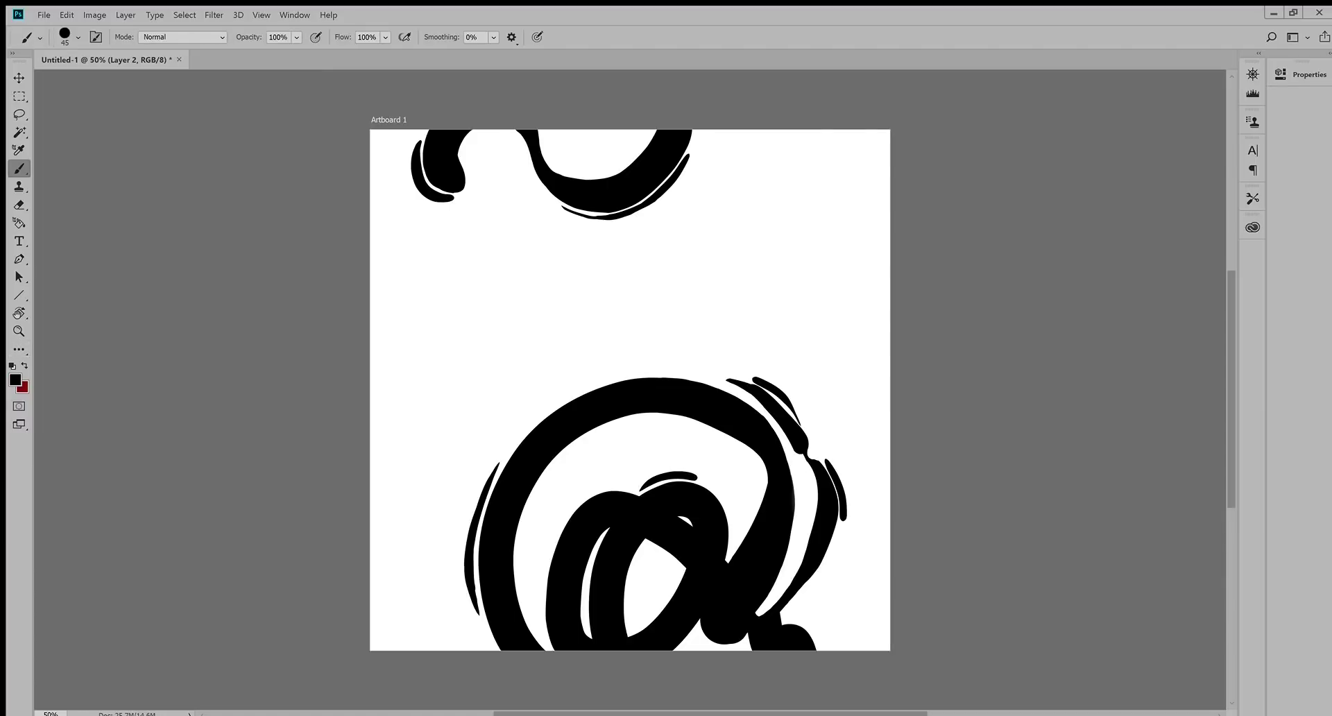
key(x)
key(i)
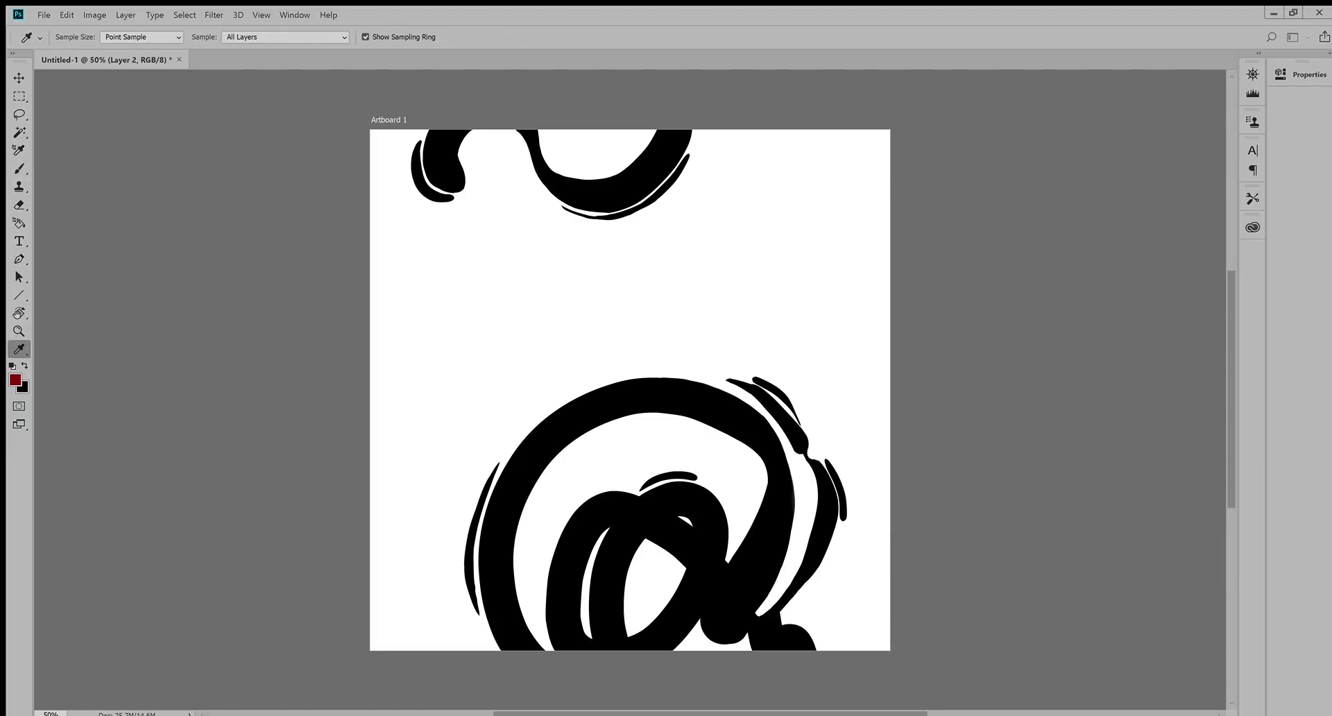
key(b)
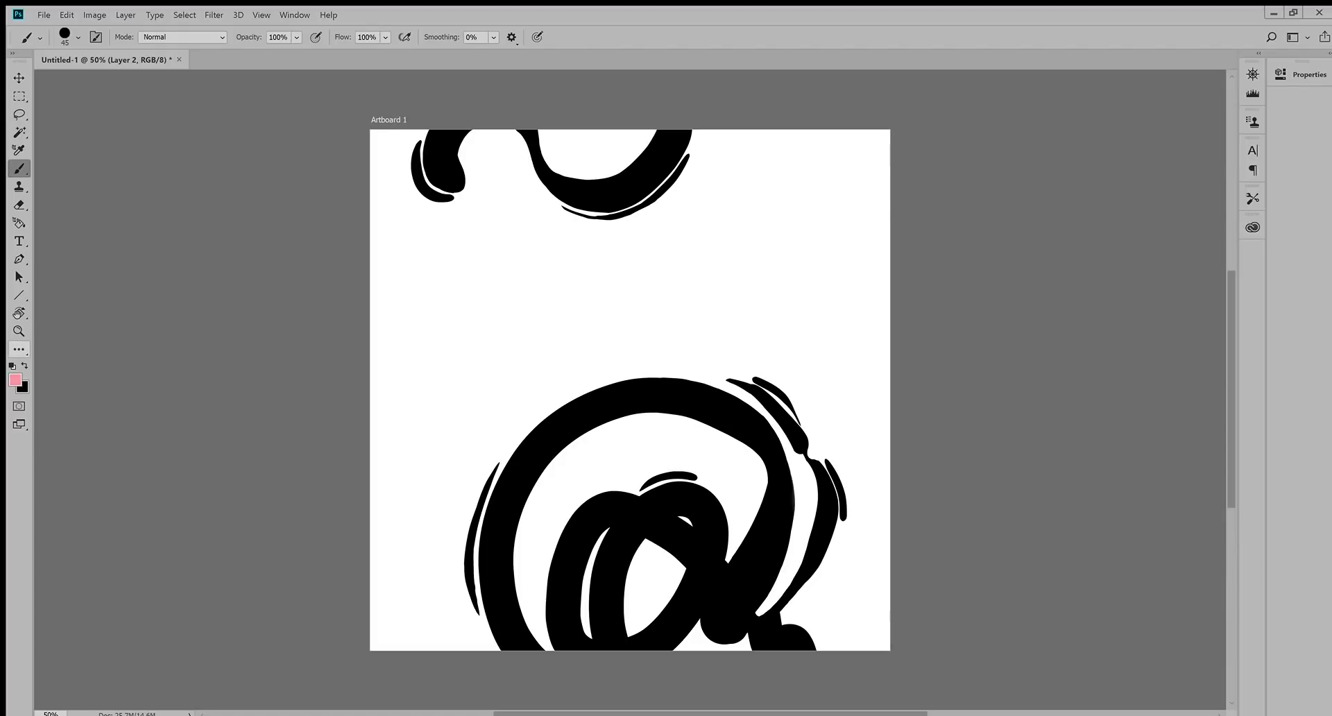
Step: Draw a pink-to-transparent linear gradient upward over the large loops on Layer 3, in Screen mode at 90% opacity and limited to the strokes
click(18, 222)
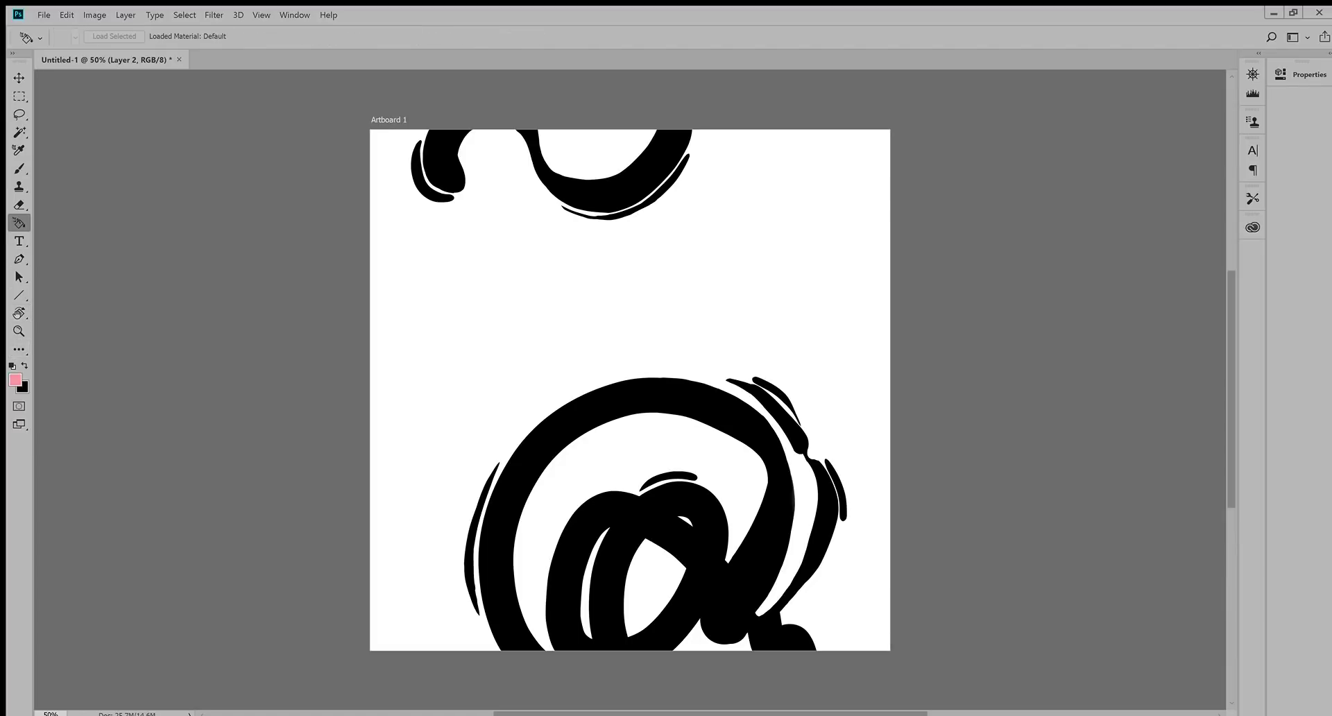
key(alt+bracketleft)
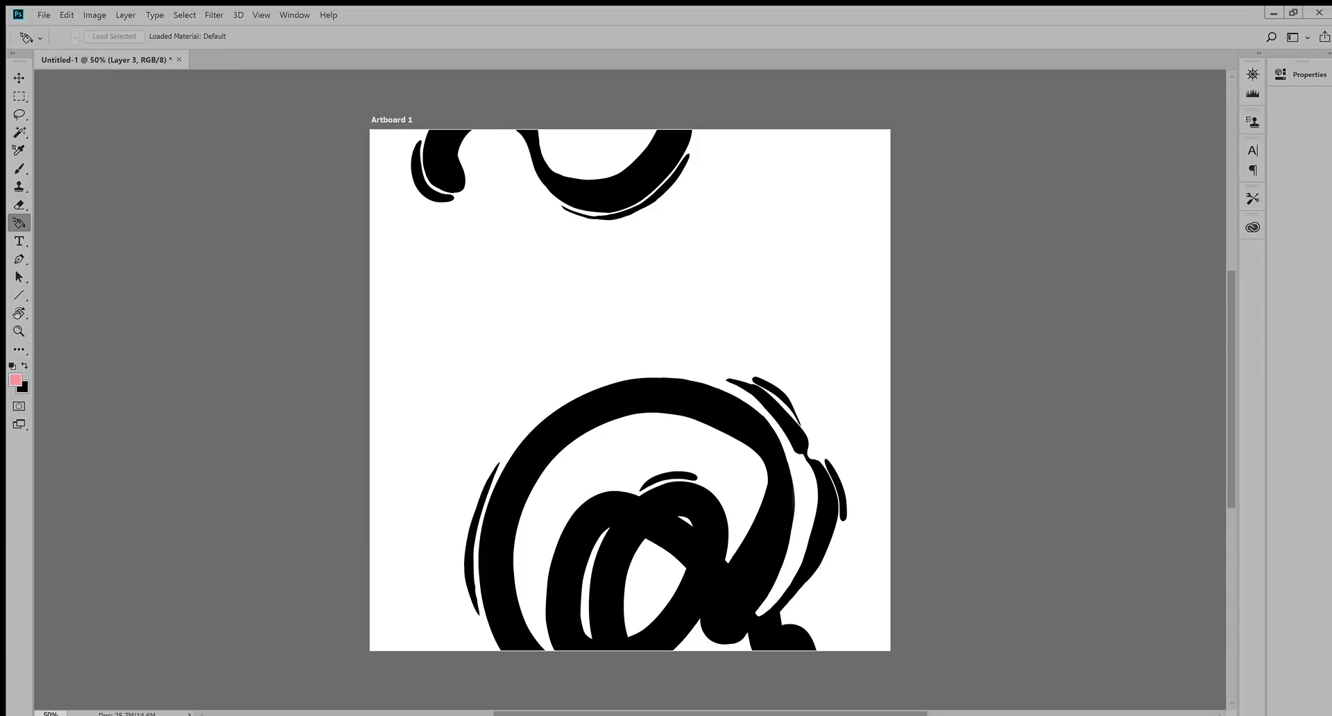
key(i)
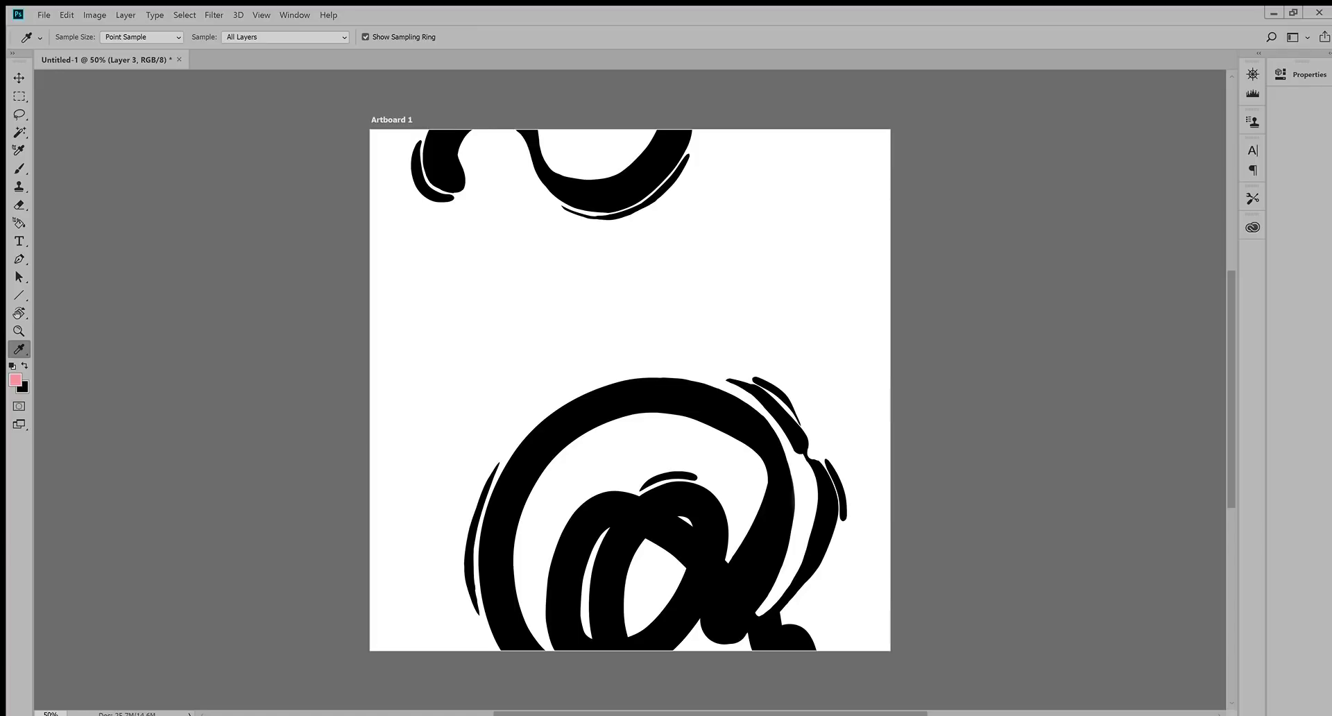
key(g)
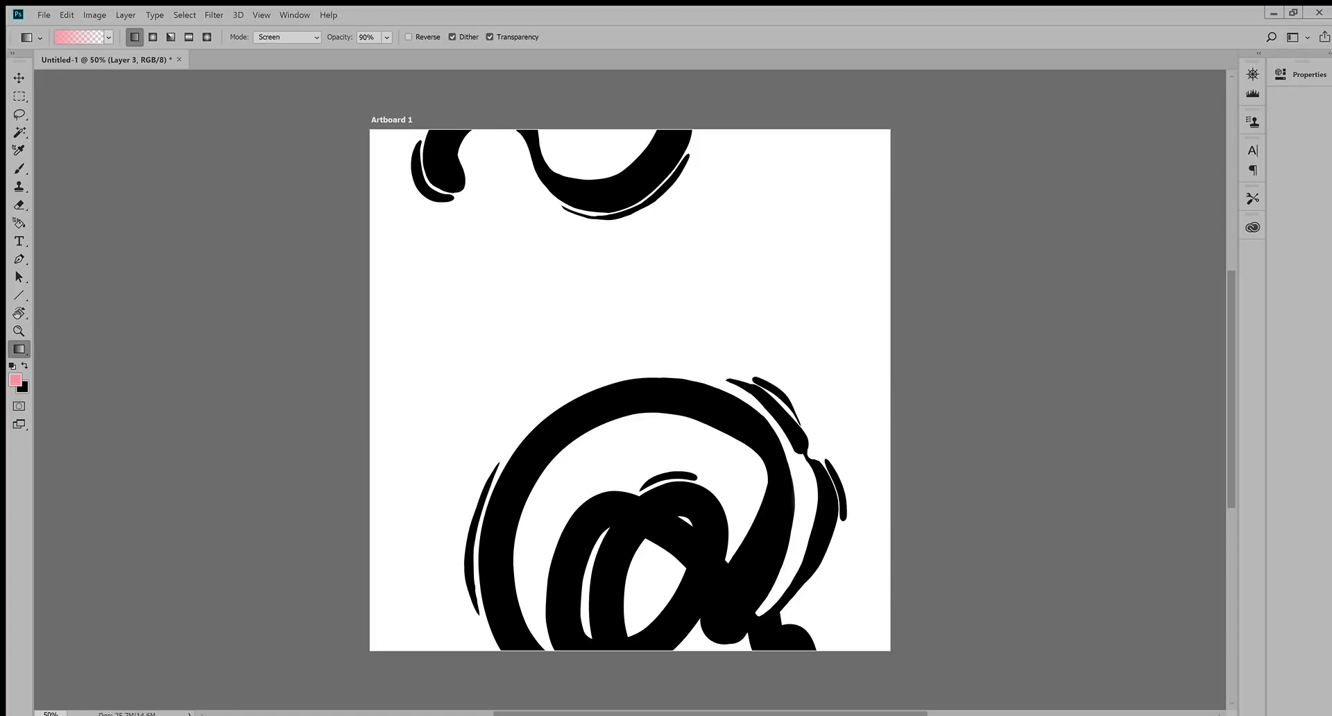
drag(626, 656, 662, 186)
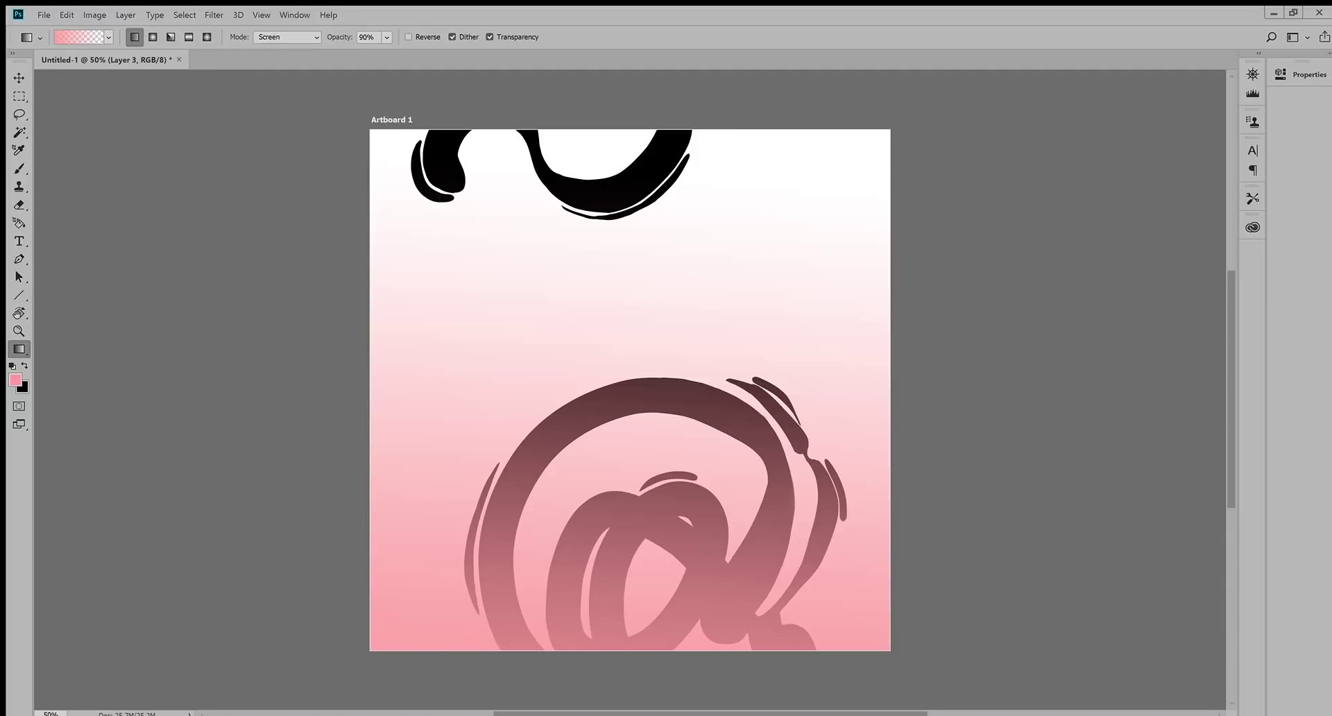
key(ctrl+z)
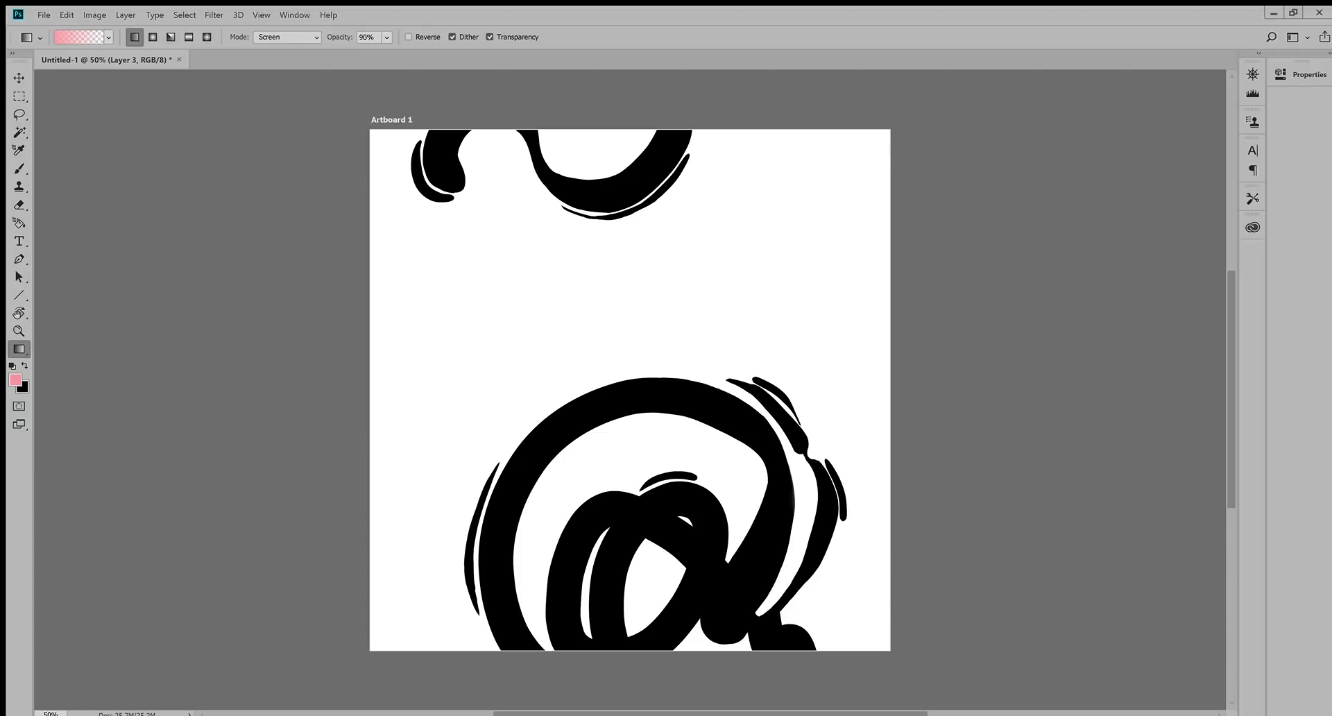
drag(633, 683, 629, 191)
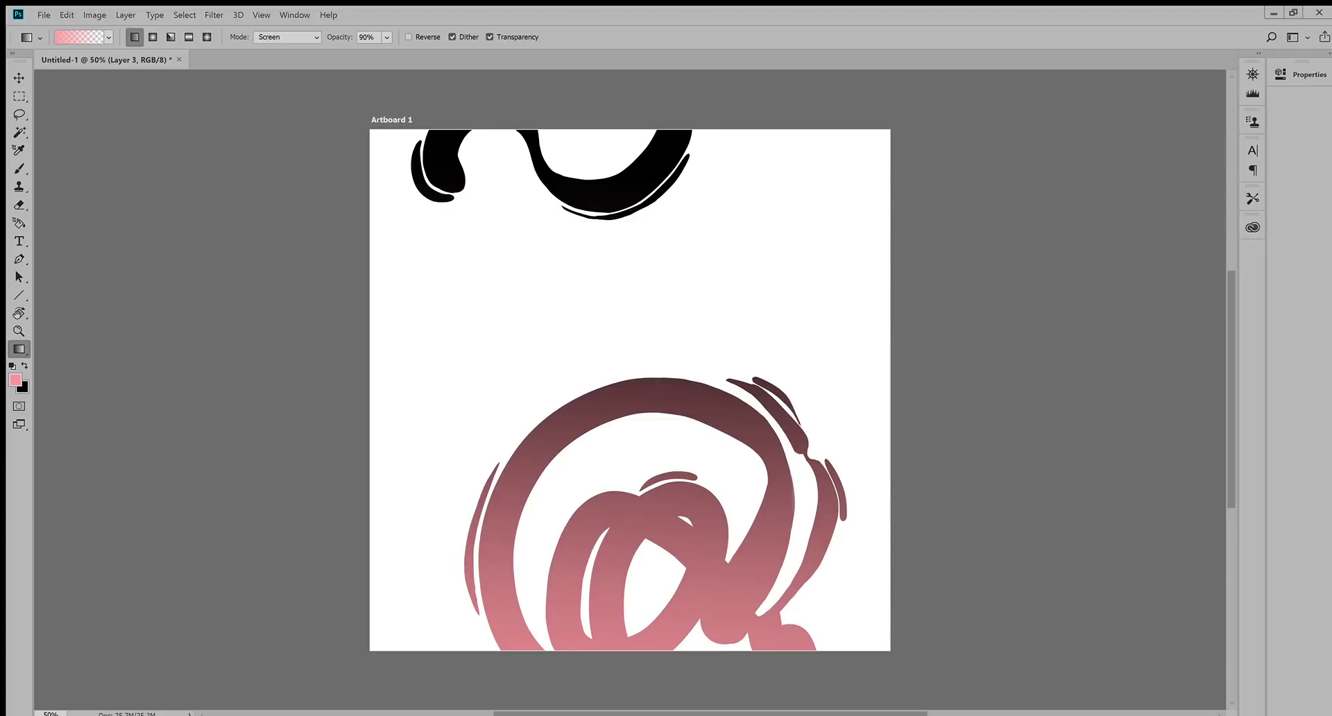
Step: Rework the blending of the pink gradient on the large loops into a dark red fade and switch to Layer 4
key(ctrl+z)
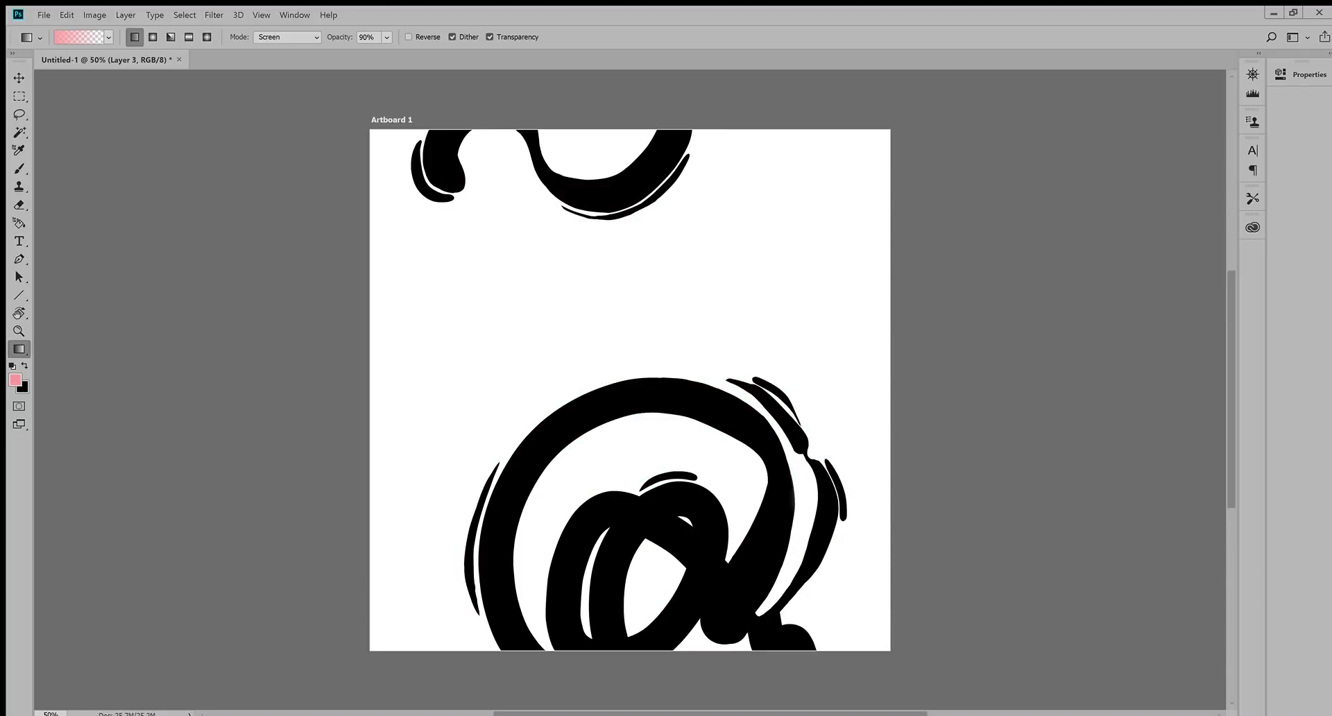
key(ctrl+shift+z)
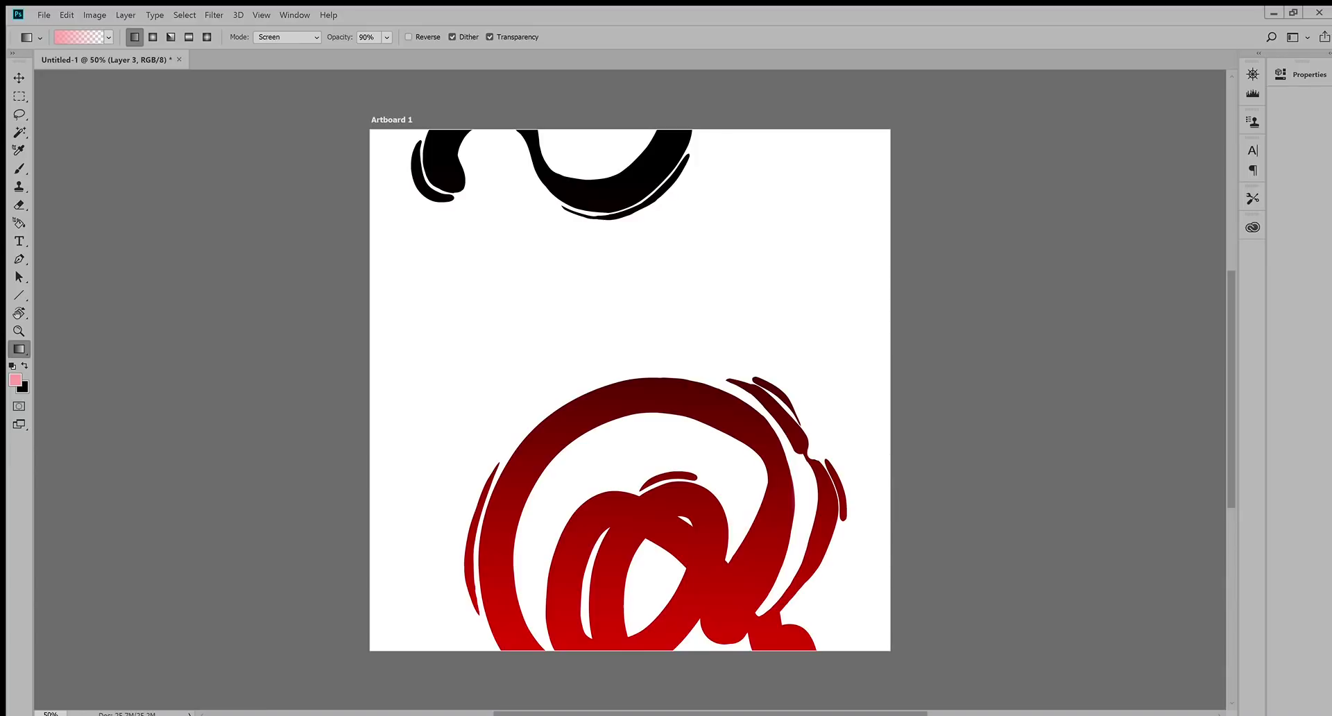
key(ctrl+alt+z)
key(ctrl+alt+z)
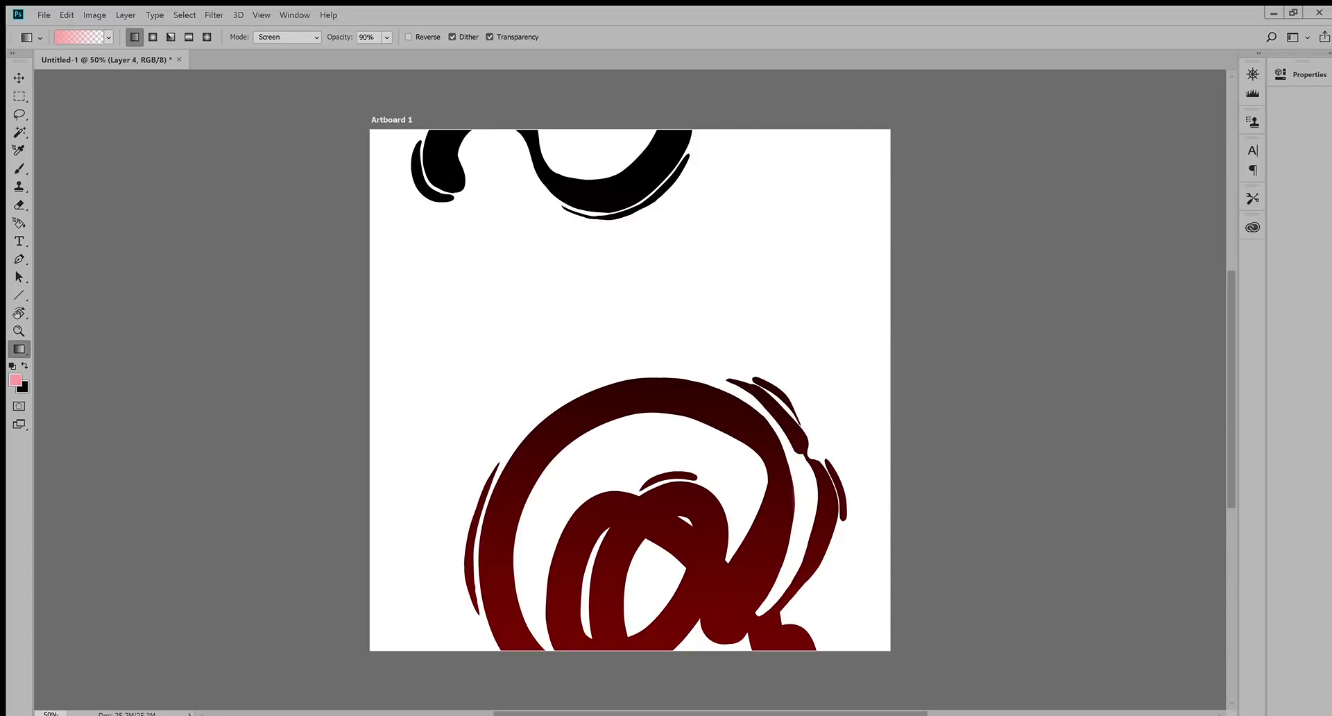
Step: Set the foreground colour to a bright light green for the Gradient tool
key(alt)
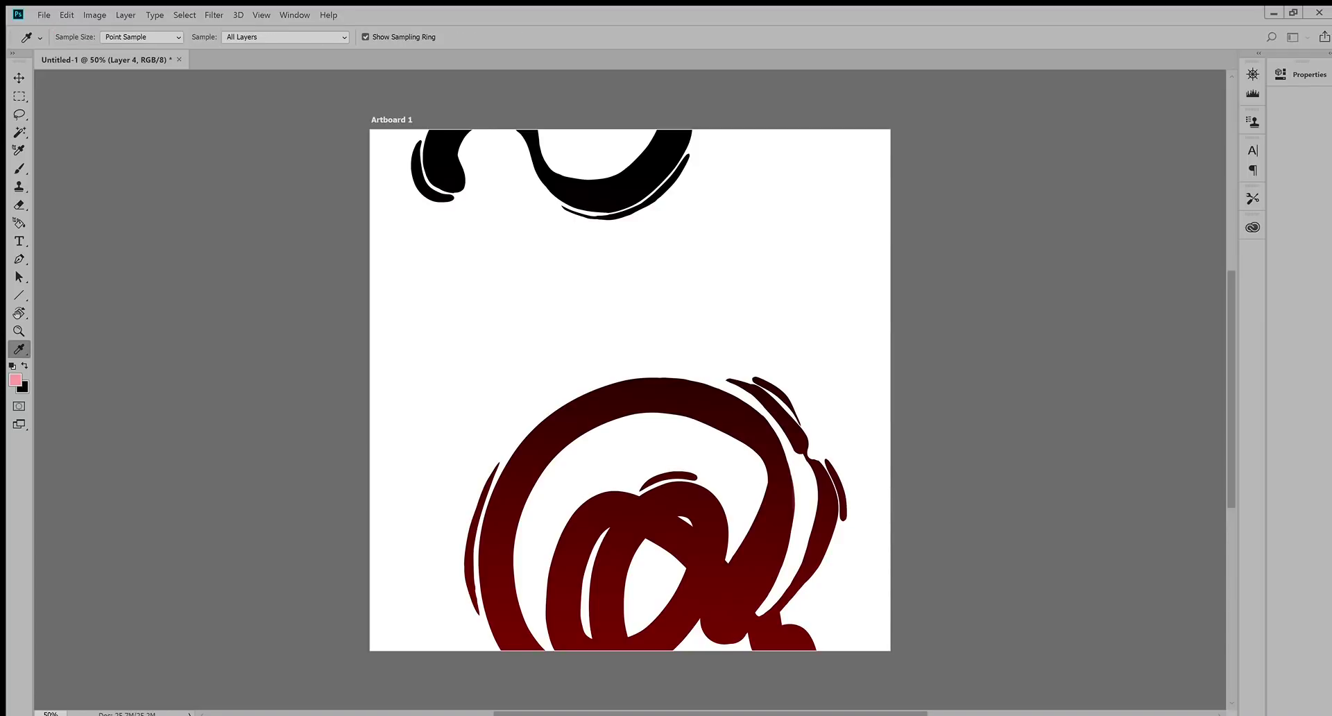
key(Return)
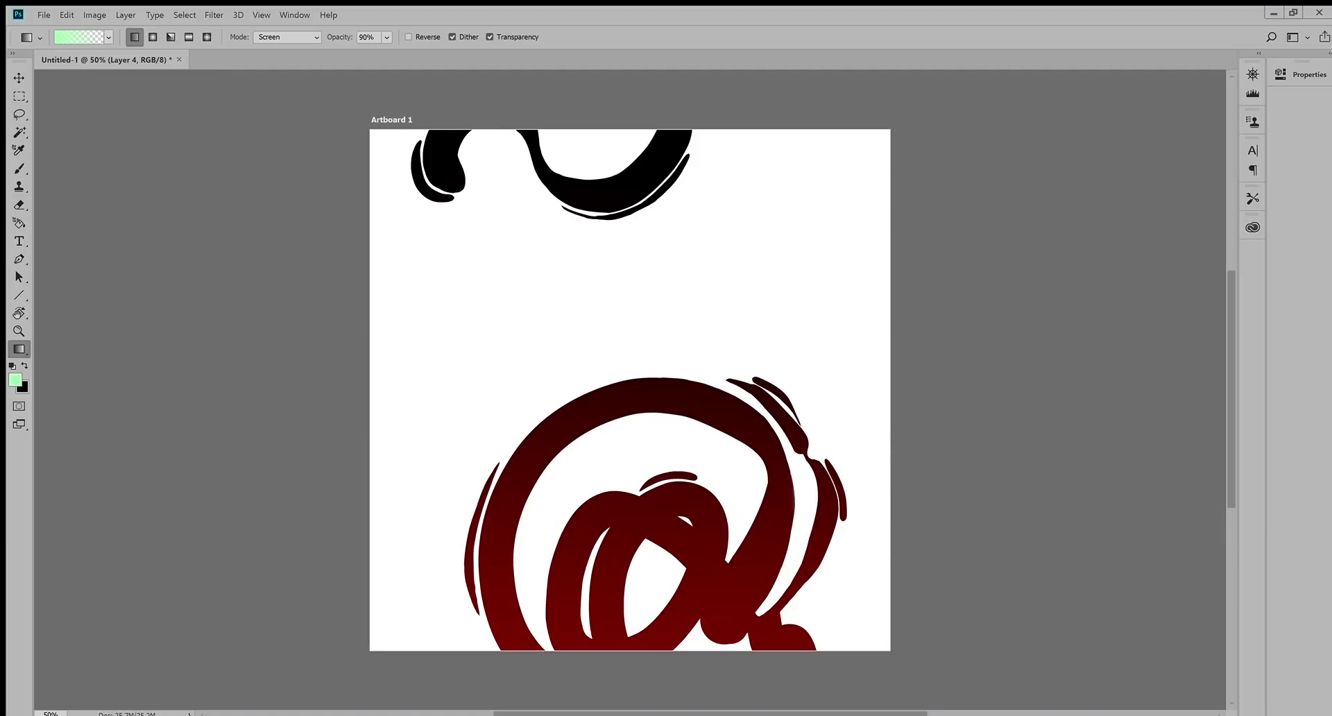
key(alt)
key(alt)
key(d)
key(x)
key(alt)
key(i)
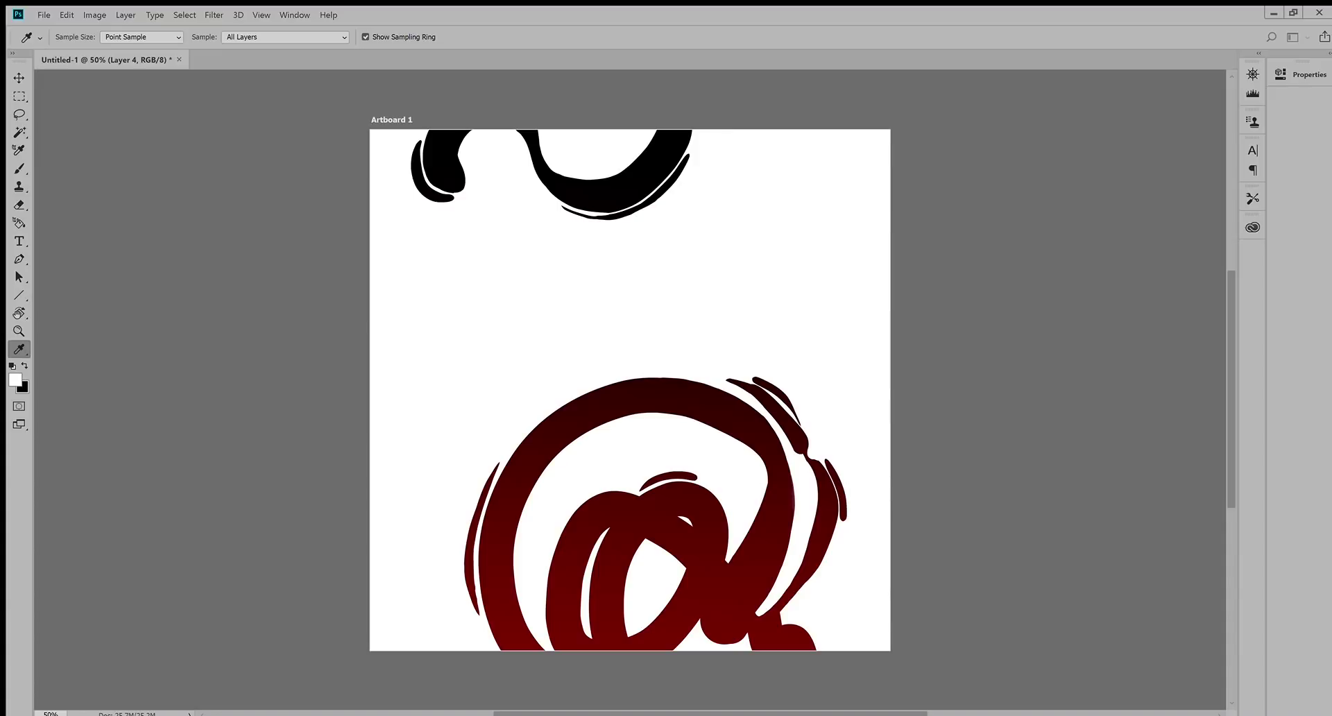
key(g)
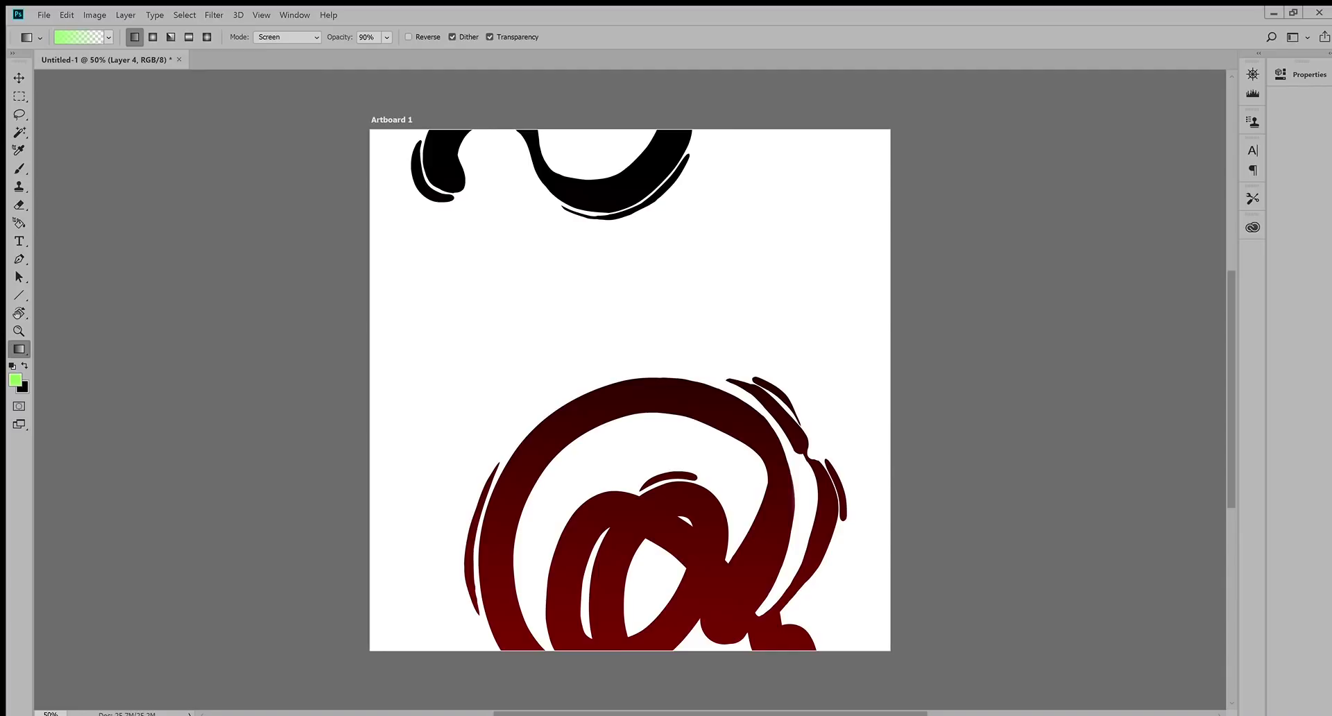
Step: Draw a green-to-transparent linear gradient down from the artboard's top, limit it to the upper strokes and tone it to a muted dark green
drag(671, 106, 671, 328)
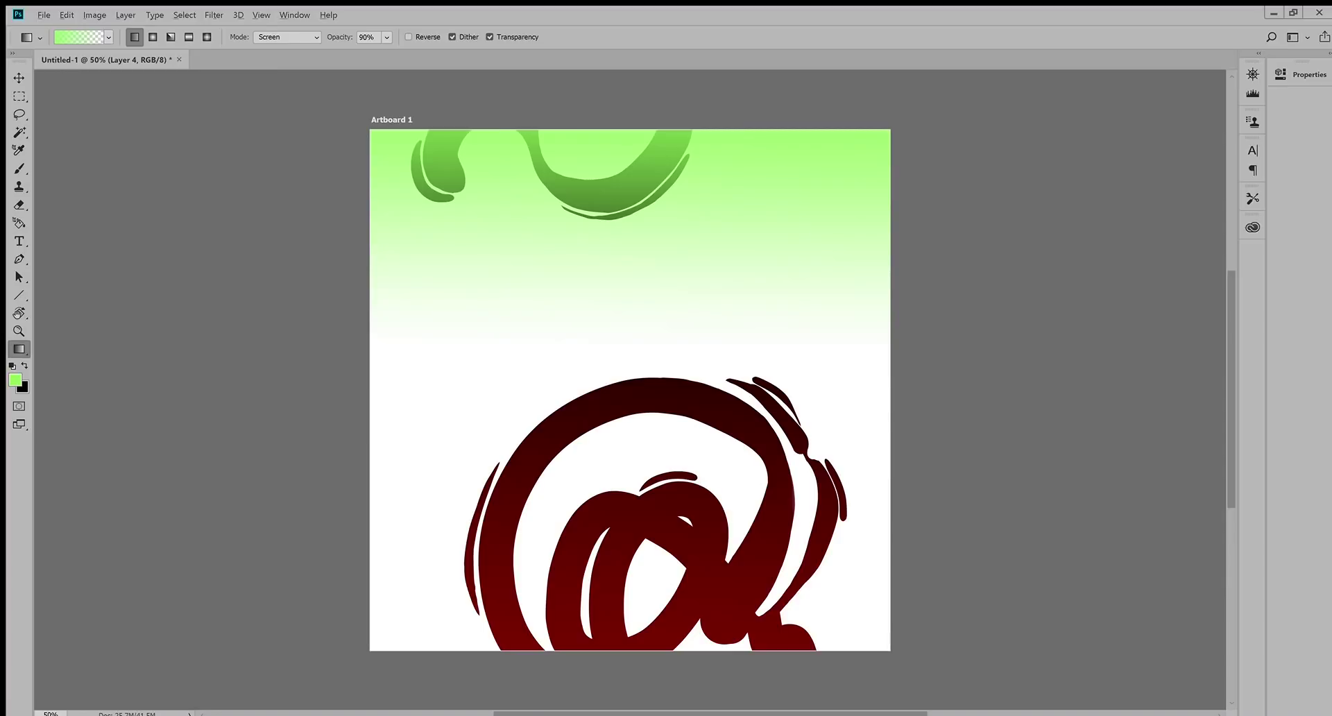
key(ctrl+z)
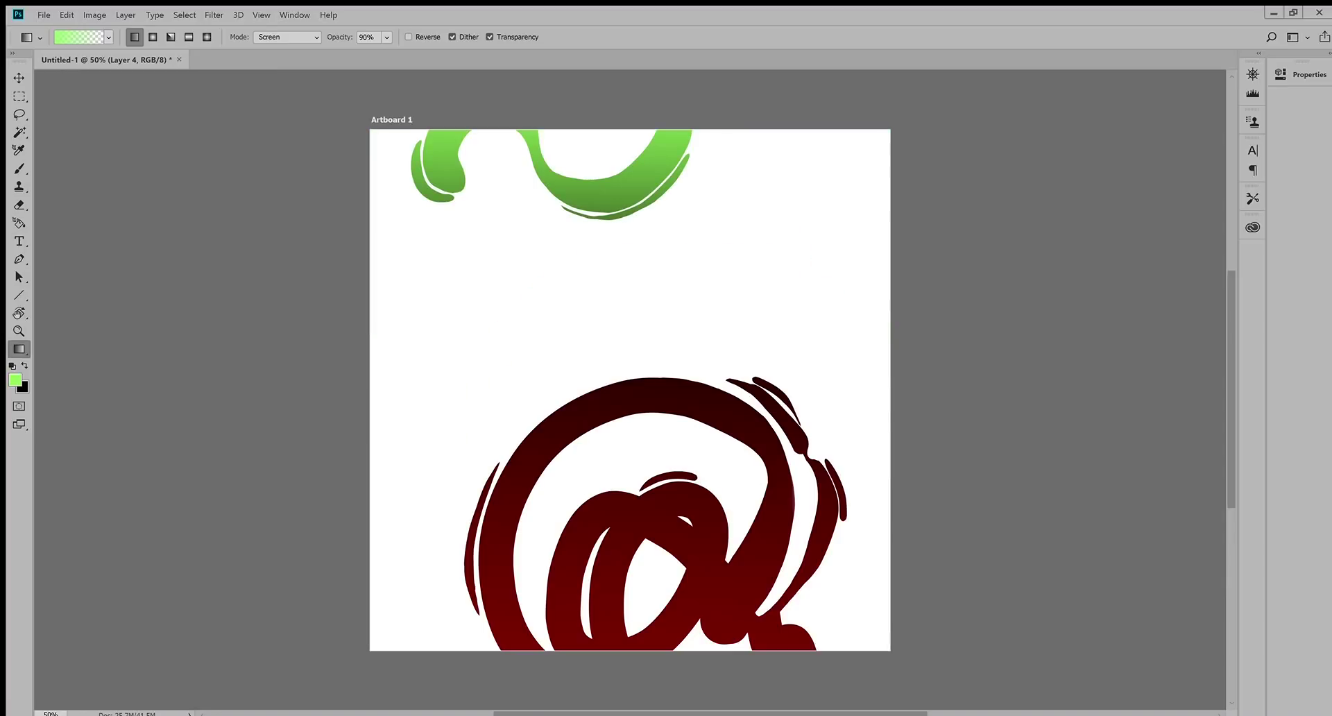
key(ctrl+alt+z)
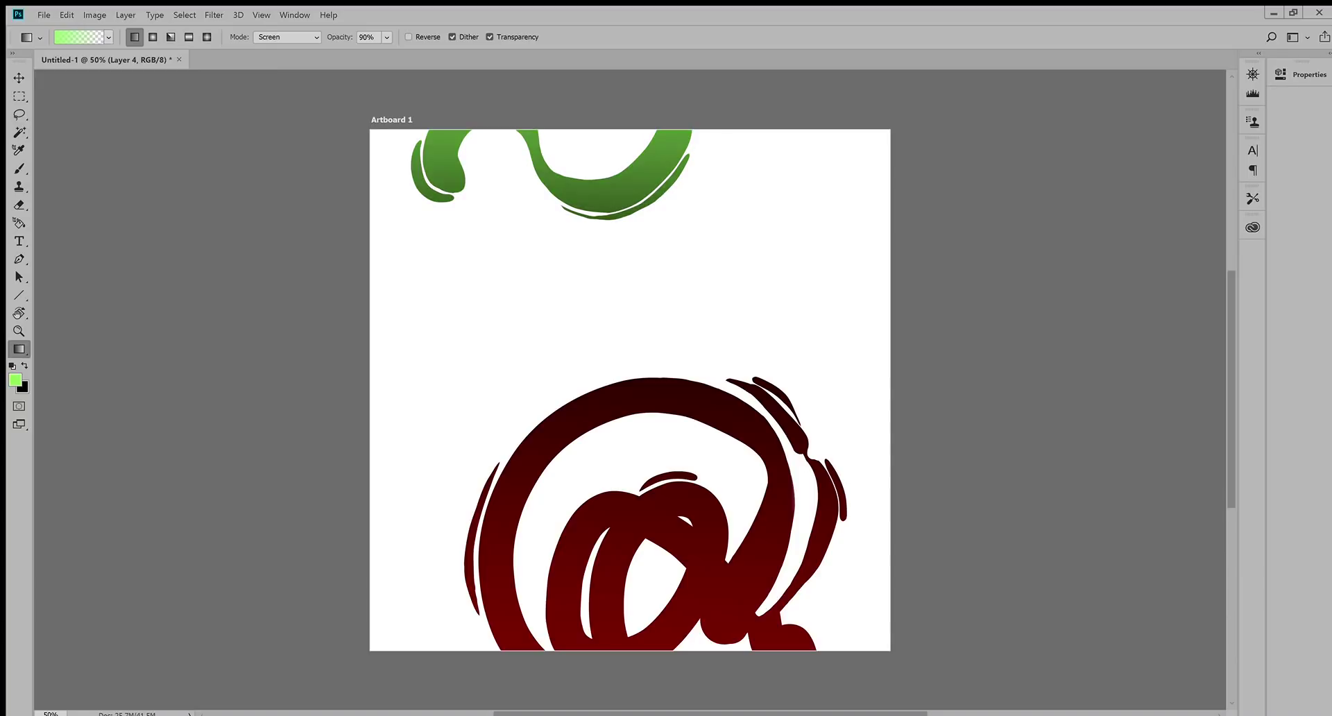
key(ctrl+alt+z)
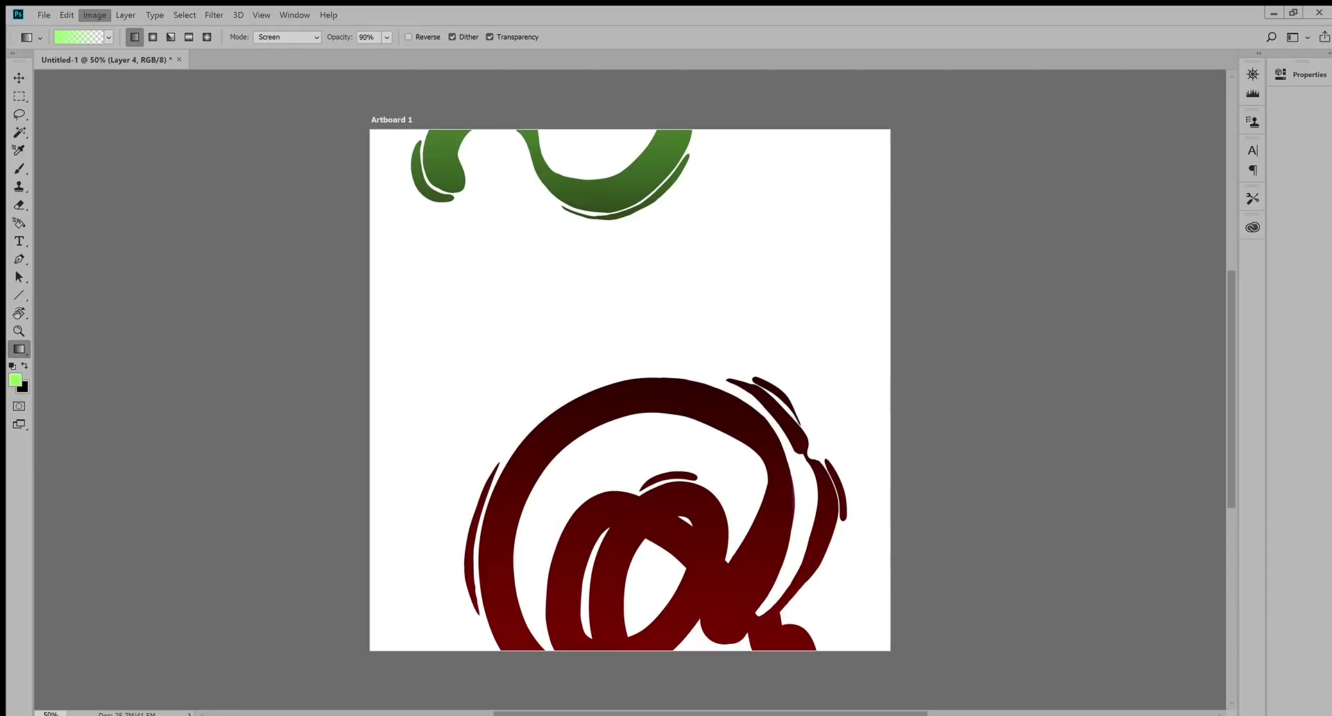
key(i)
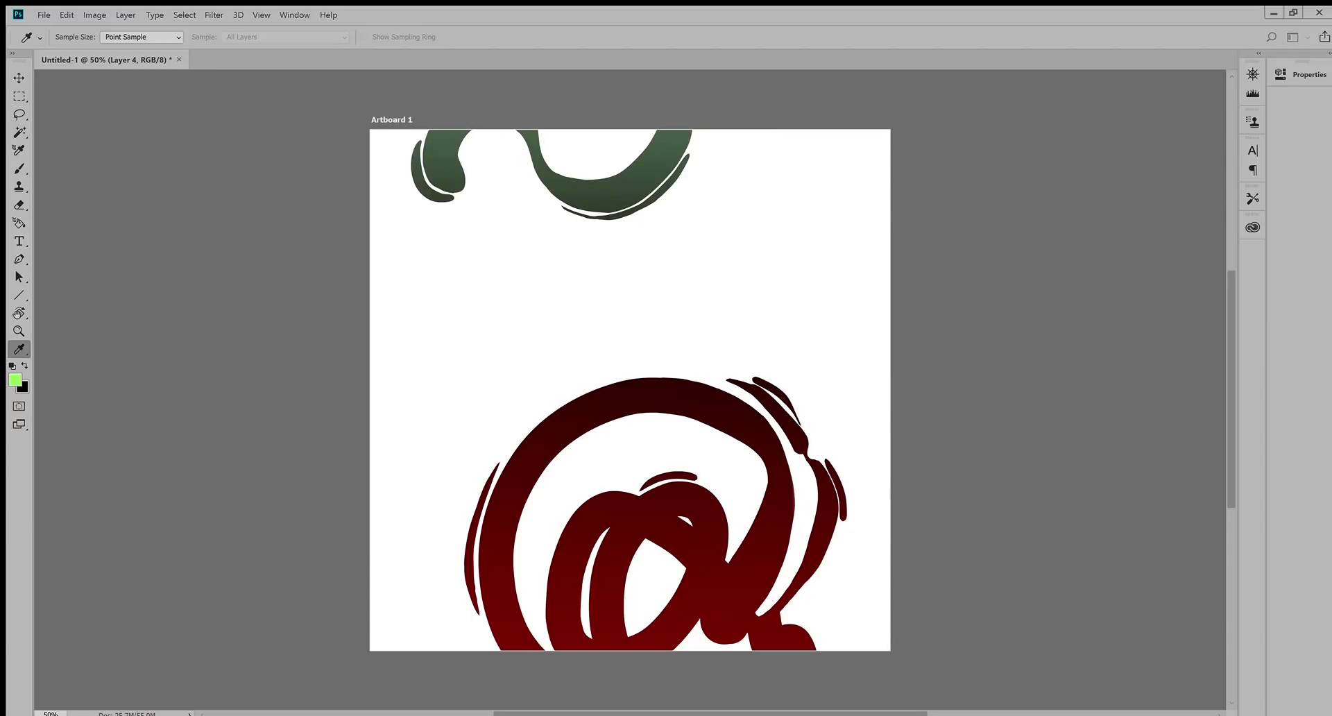
key(g)
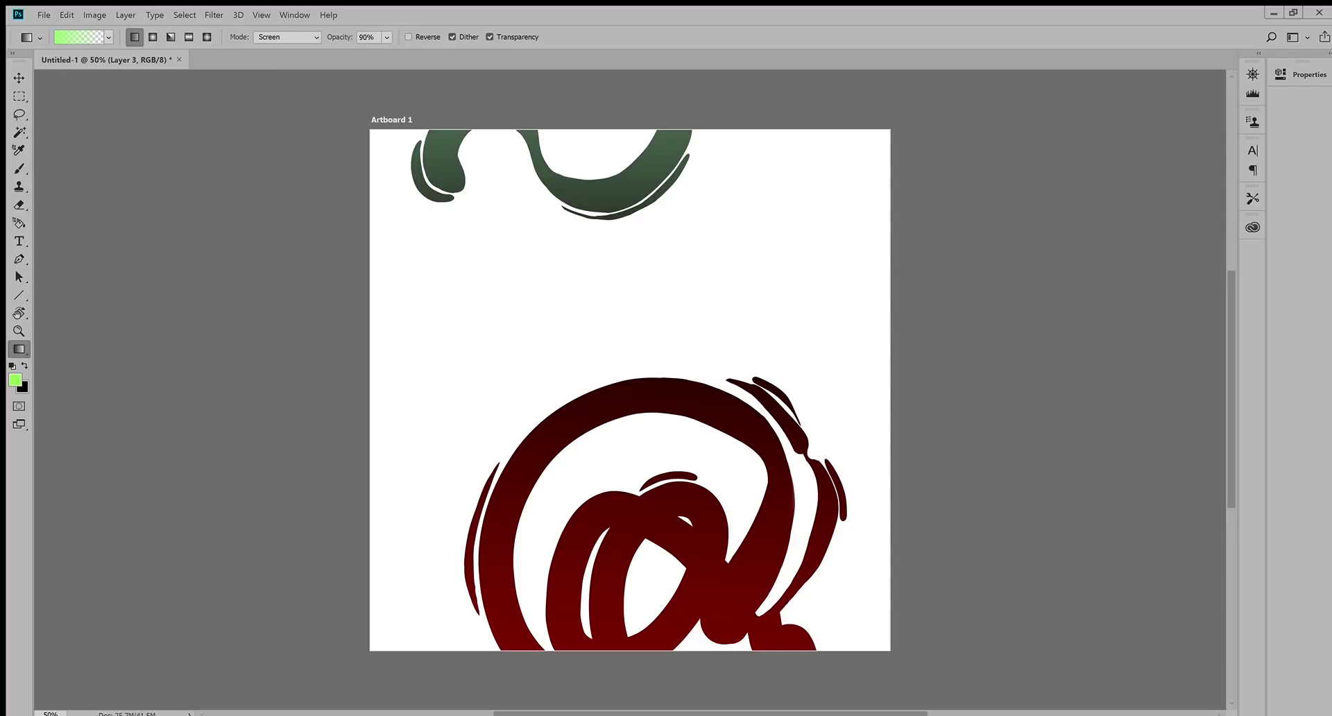
Step: Undo the dark red and green gradients on the large loops and the upper strokes
key(ctrl+alt+z)
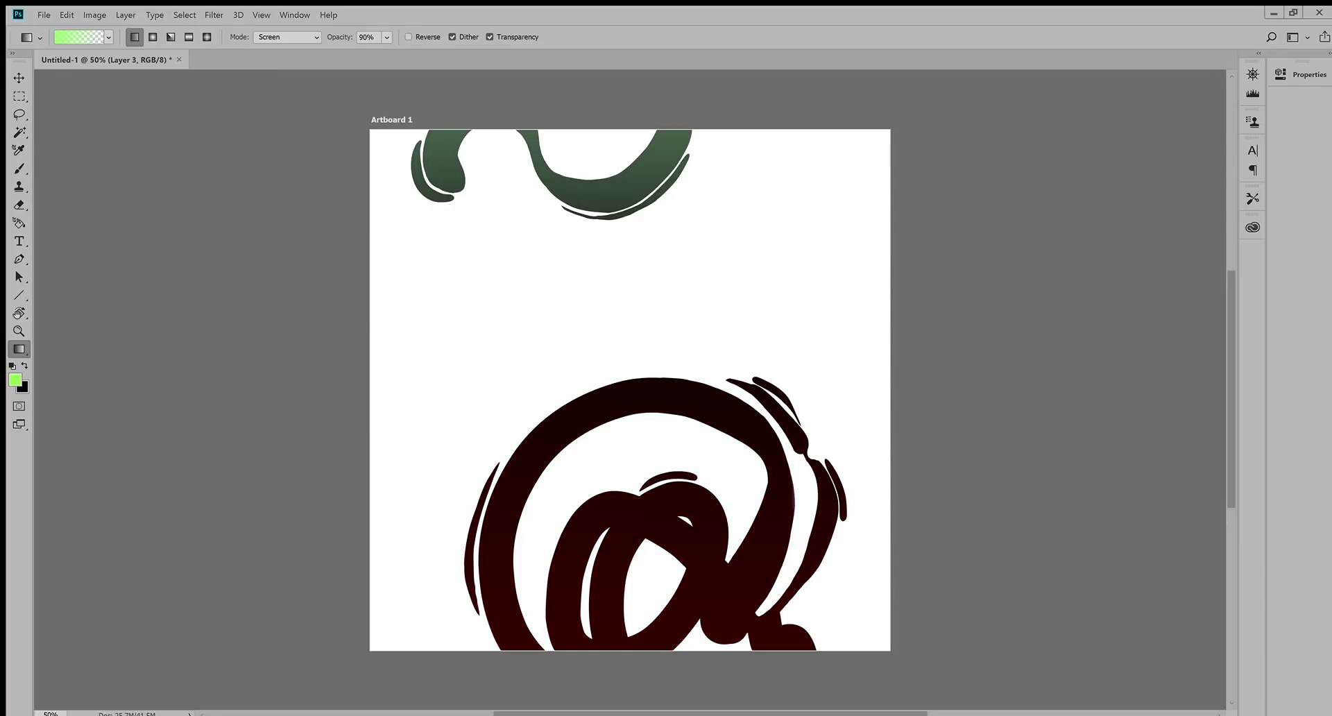
key(ctrl+alt+z)
key(ctrl+alt+z)
key(ctrl+alt+z)
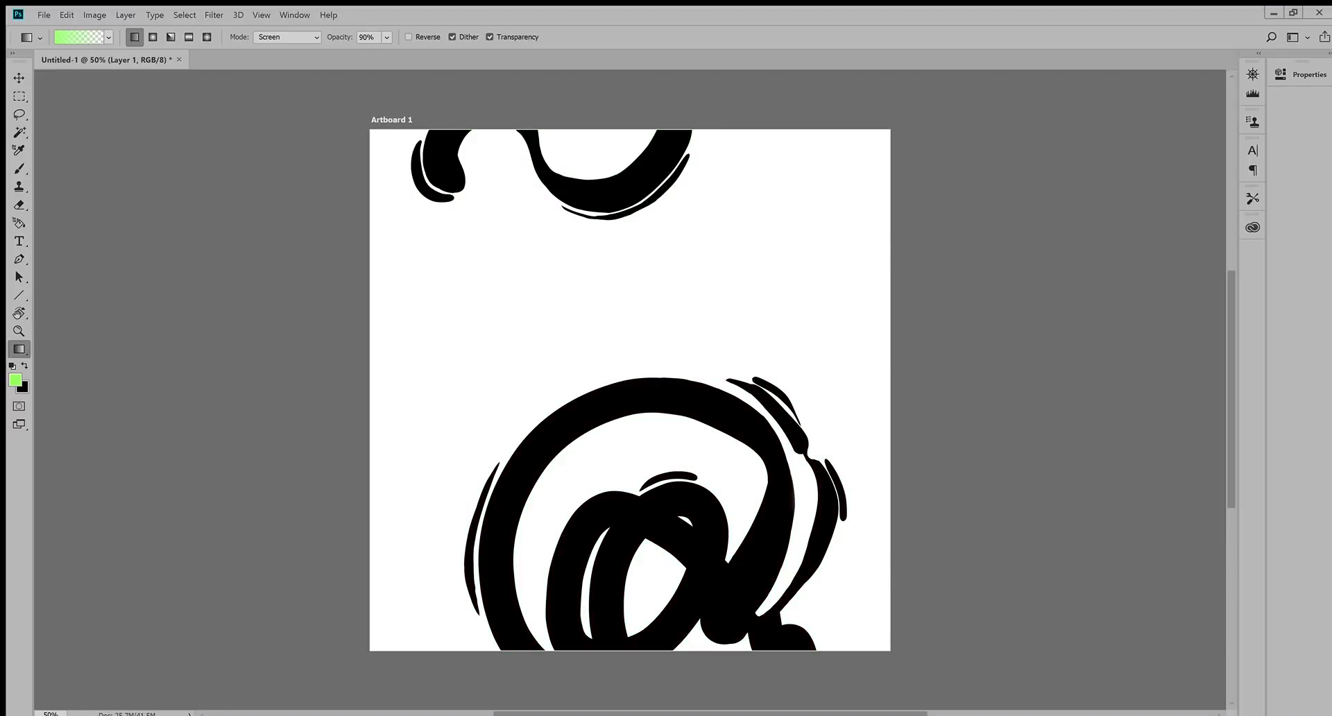
key(ctrl+alt+z)
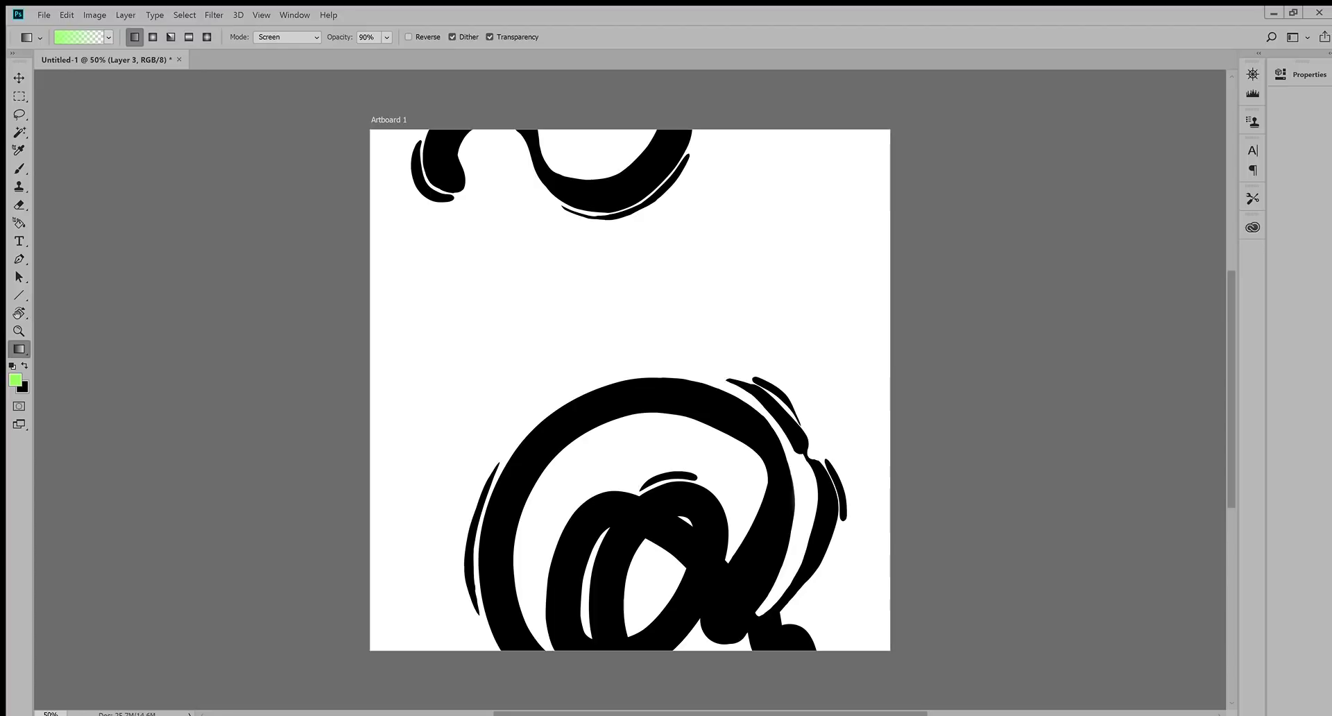
Step: Fill Layer 3 with a medium grey at 100% opacity and place it behind the black strokes
key(shift+g)
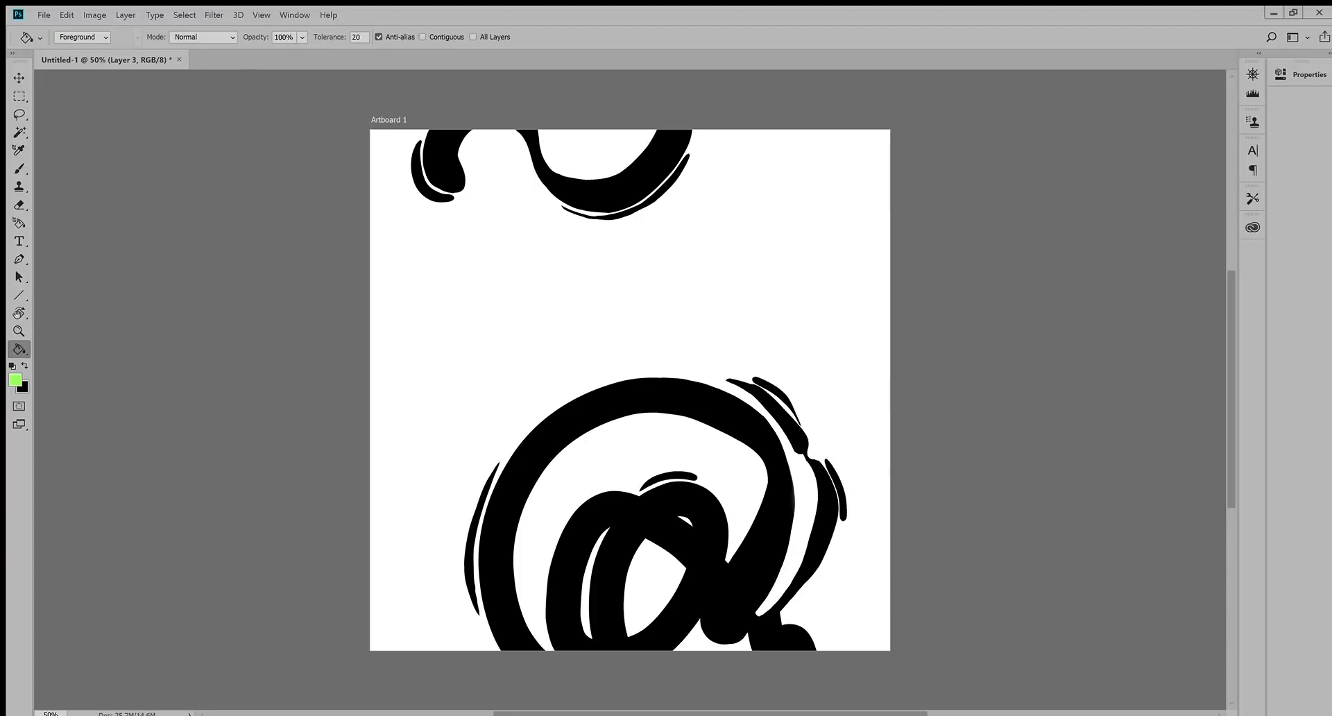
key(alt)
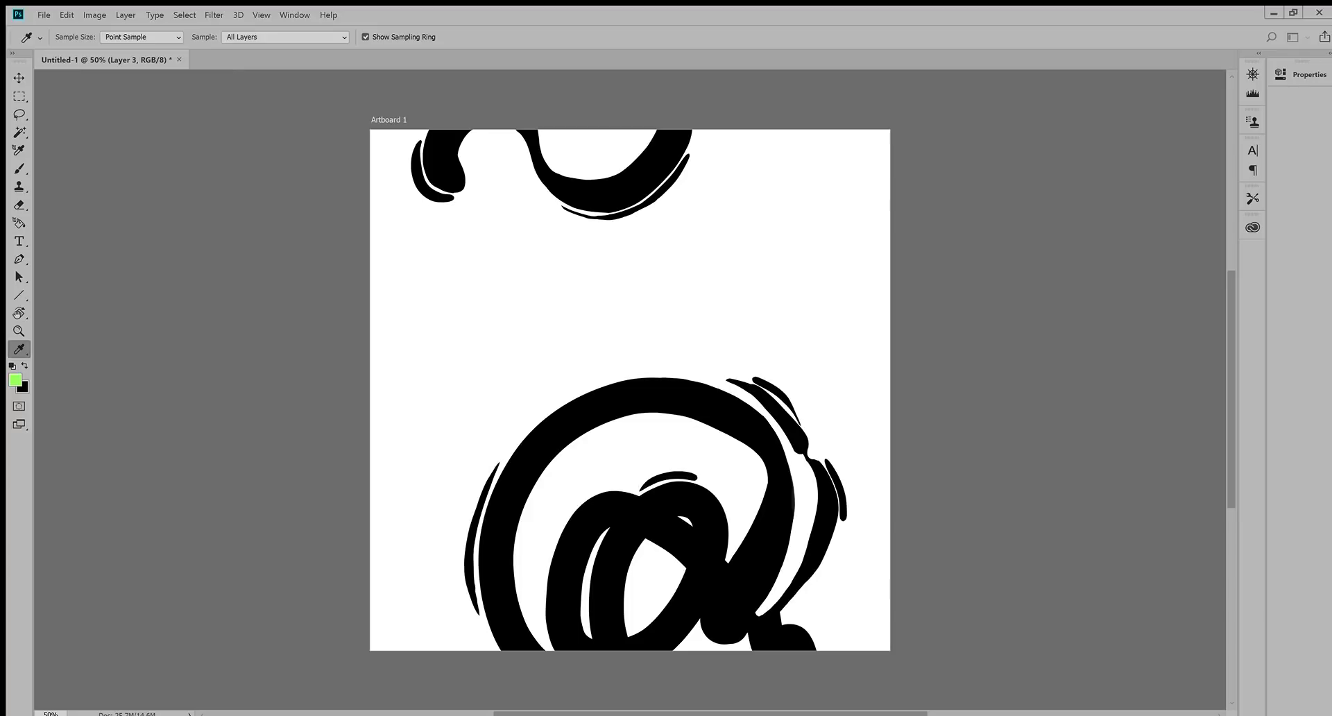
key(Return)
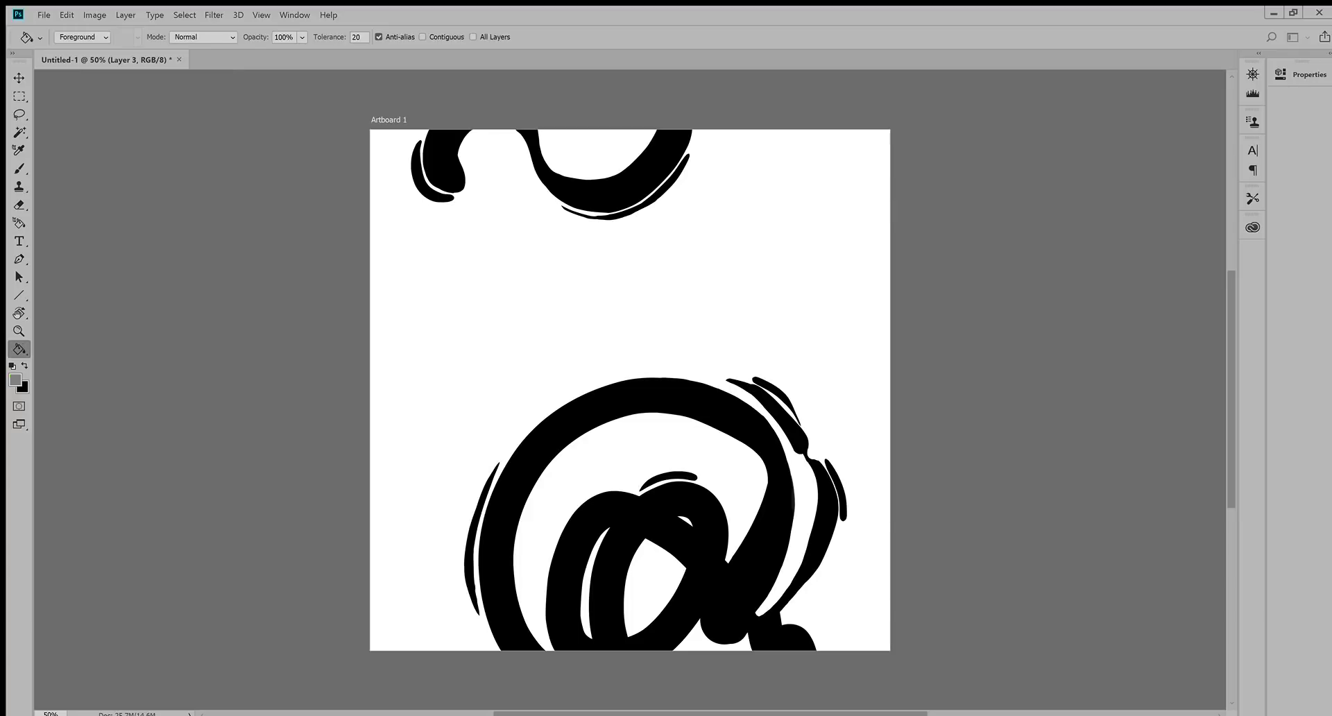
key(alt+BackSpace)
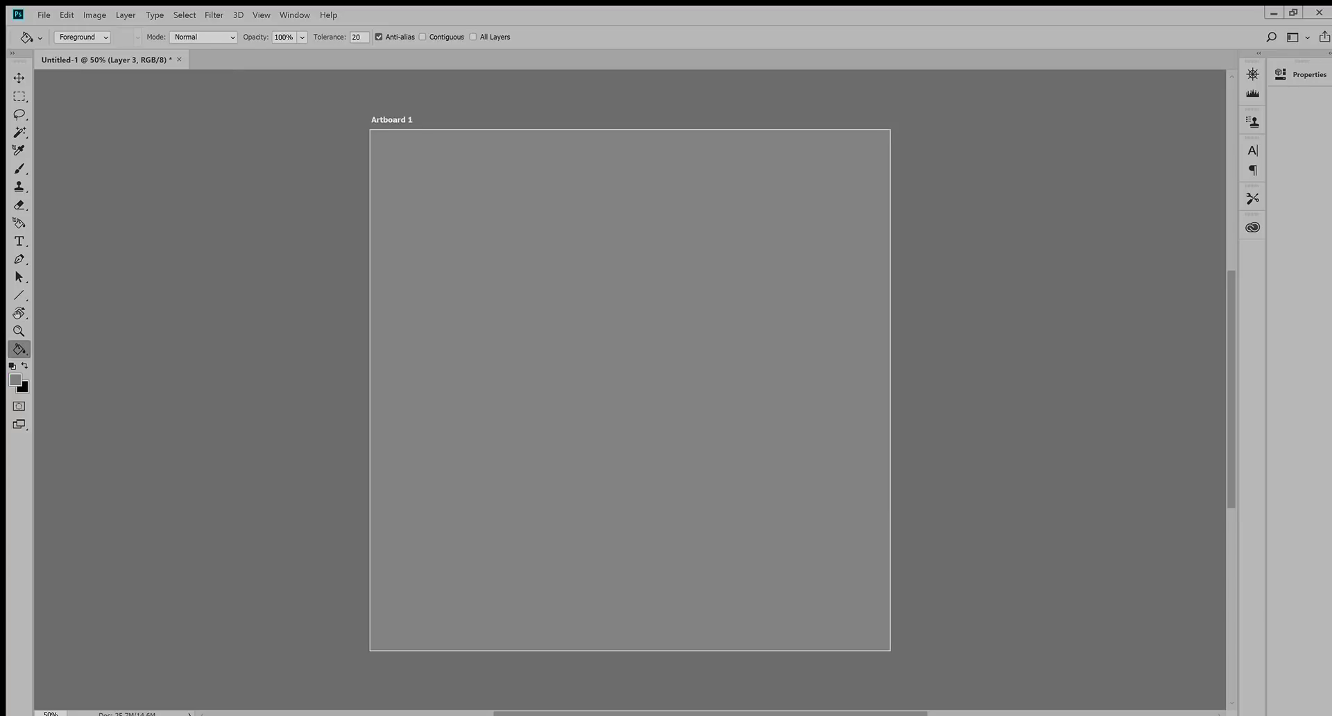
key(ctrl+z)
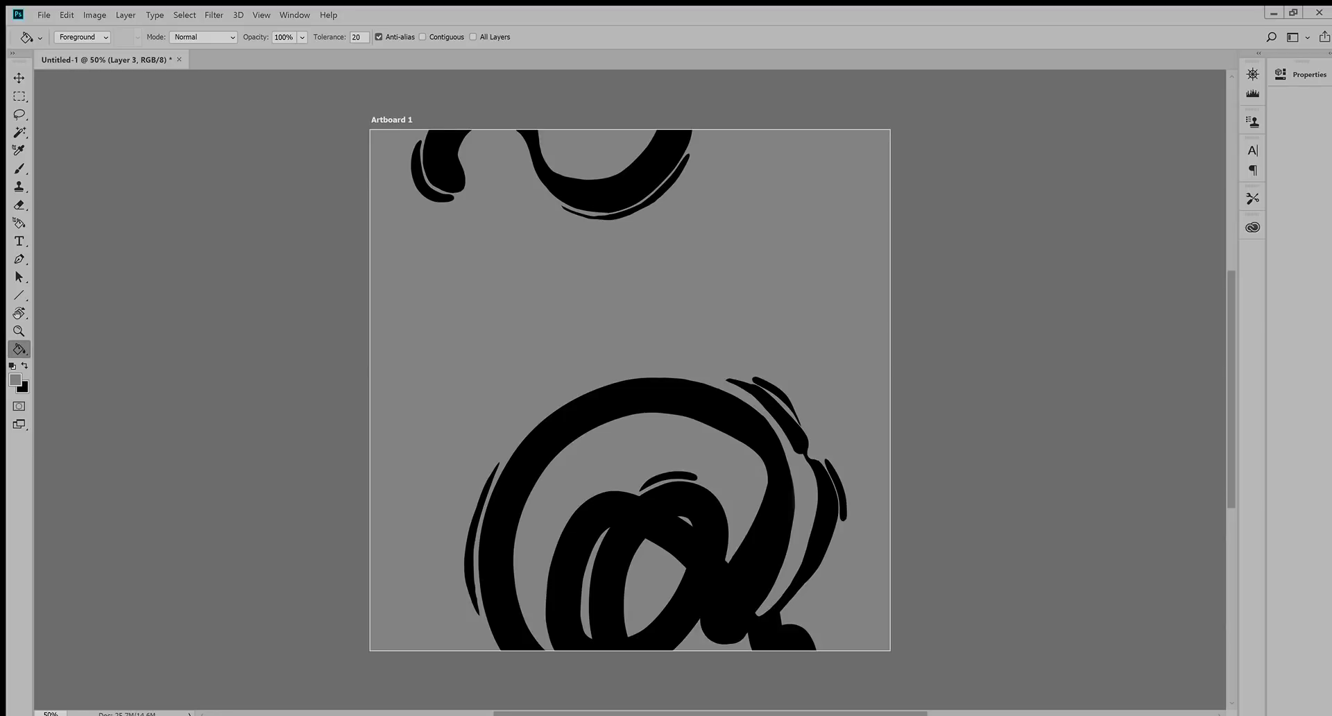
Step: Paint two full-height light grey vertical streaks on Layer 3 with a soft textured brush at size 300
key(b)
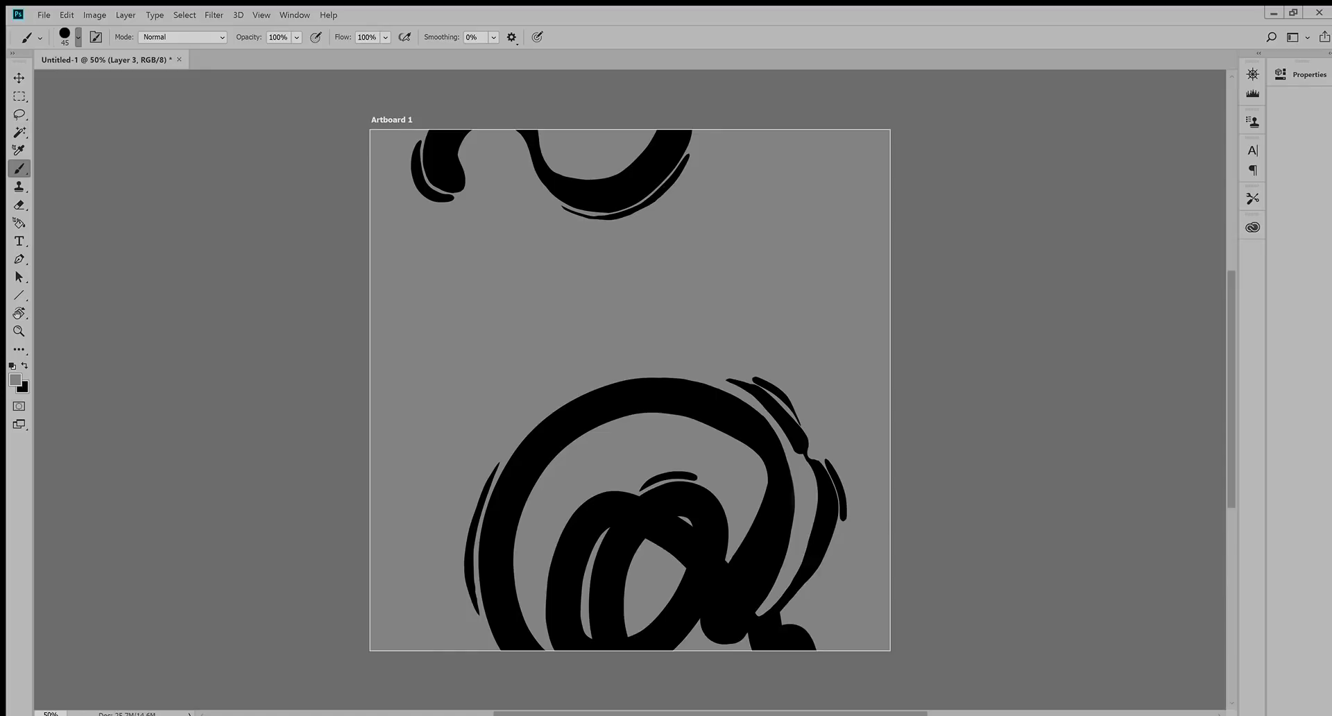
key(comma)
key(bracketleft)
key(bracketright)
key(bracketright)
key(bracketright)
key(bracketright)
key(bracketright)
key(bracketright)
key(bracketright)
key(bracketright)
key(bracketright)
key(bracketright)
key(bracketright)
key(bracketright)
key(bracketright)
key(bracketright)
key(bracketright)
key(i)
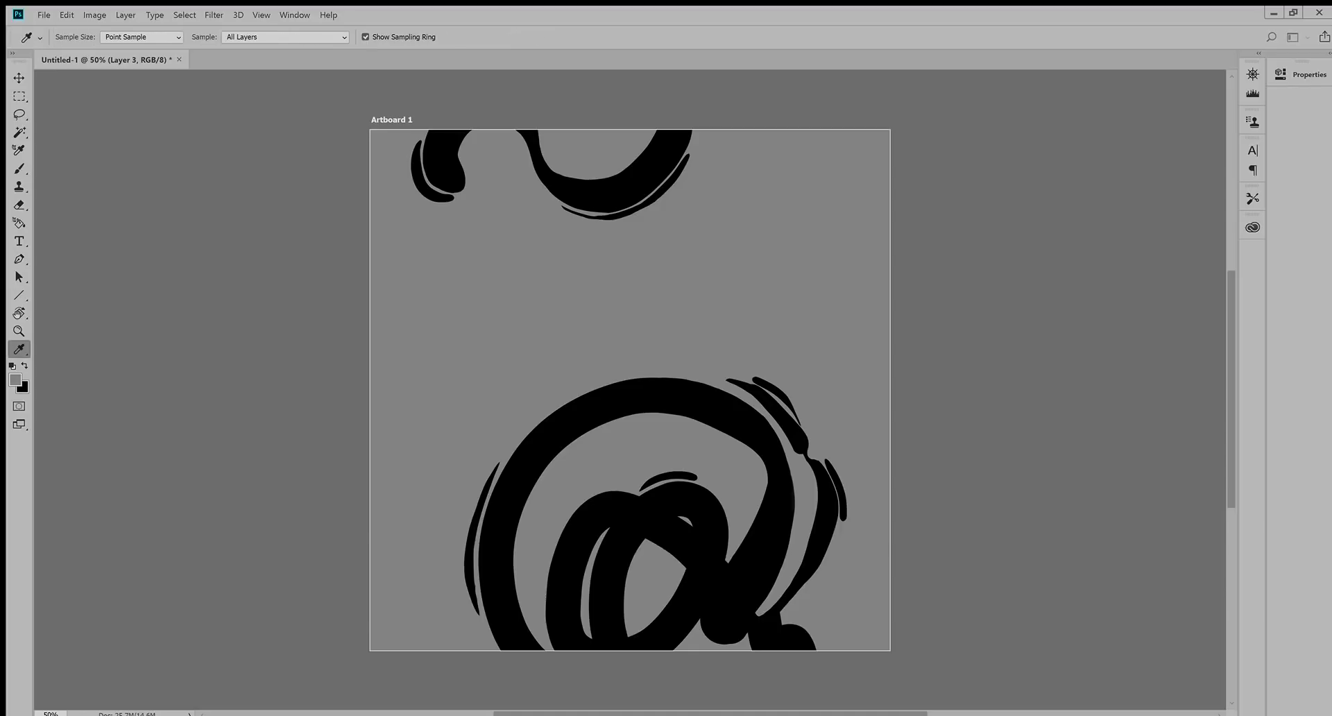
key(b)
mouse_move(830, 132)
mouse_down()
mouse_move(816, 513)
mouse_move(829, 649)
mouse_up()
drag(708, 131, 705, 649)
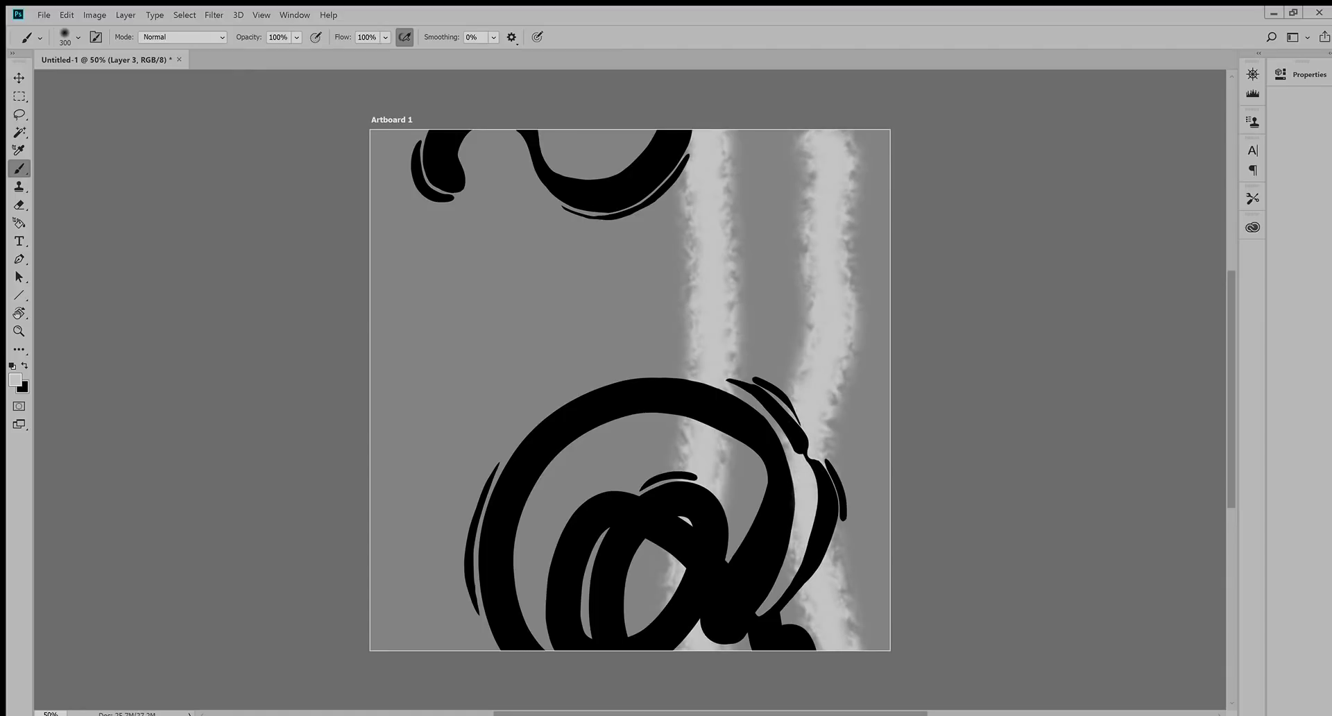
key(bracketleft)
key(bracketleft)
drag(605, 130, 548, 649)
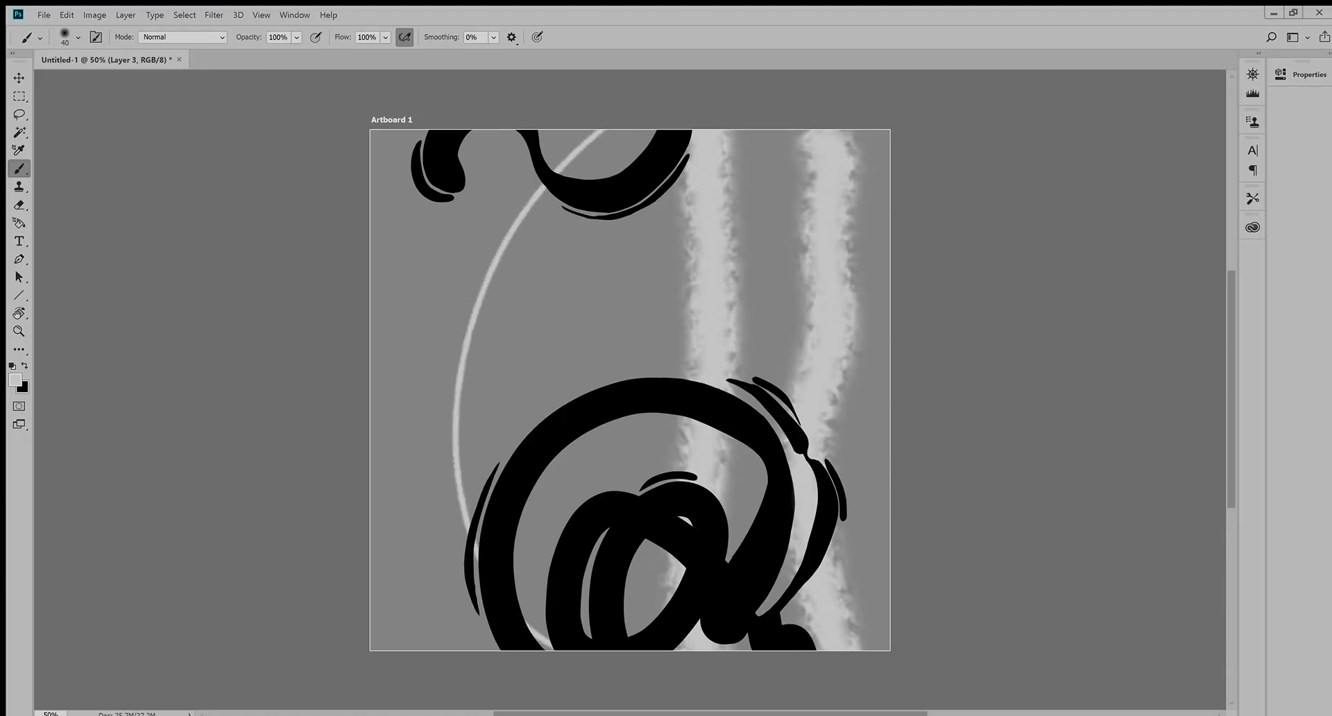
key(ctrl+z)
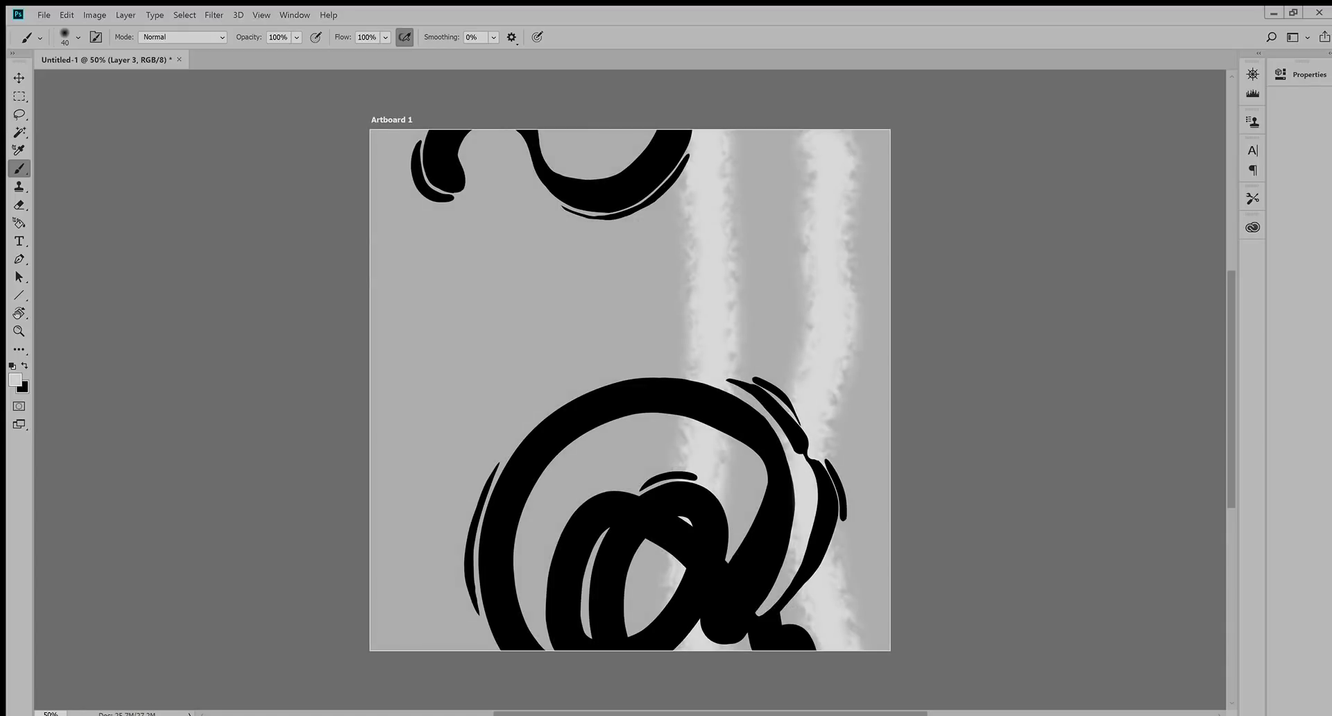
Step: Paint cloudy light grey patches across the middle and left of the background with the textured brush at size 600
drag(660, 132, 645, 576)
drag(600, 208, 586, 548)
drag(468, 437, 451, 565)
mouse_move(512, 343)
mouse_down()
mouse_move(458, 347)
mouse_move(555, 208)
mouse_up()
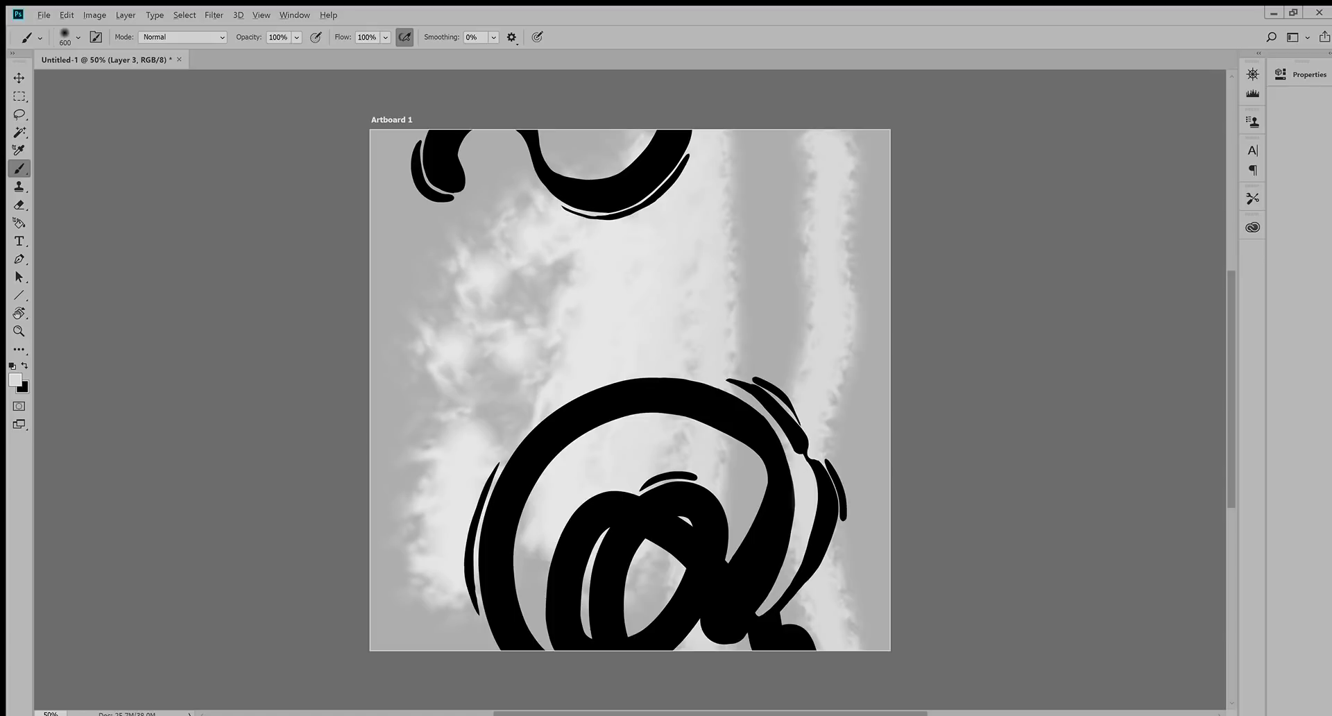
mouse_move(555, 263)
mouse_down()
mouse_move(497, 375)
mouse_move(507, 437)
mouse_up()
drag(755, 262, 760, 406)
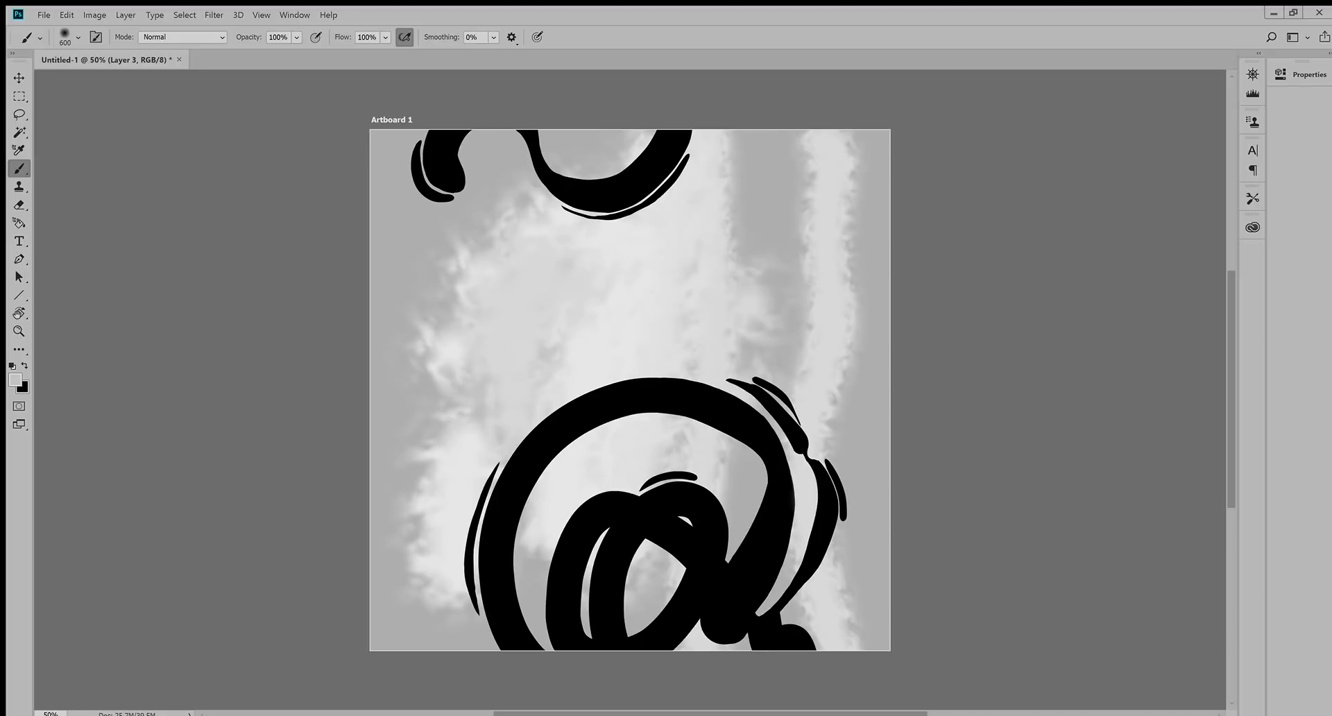
drag(764, 167, 767, 354)
mouse_move(767, 170)
mouse_down()
mouse_move(610, 152)
mouse_move(514, 184)
mouse_move(472, 229)
mouse_up()
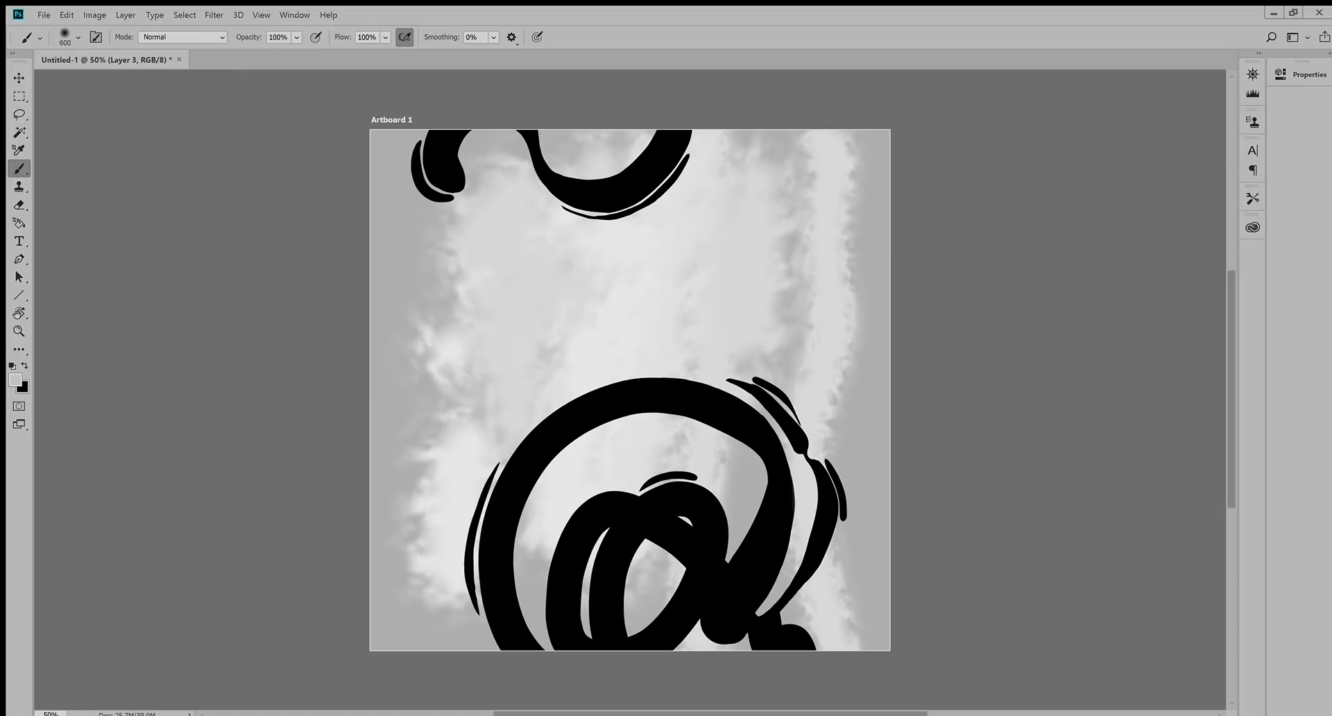
drag(427, 267, 437, 320)
drag(469, 382, 437, 430)
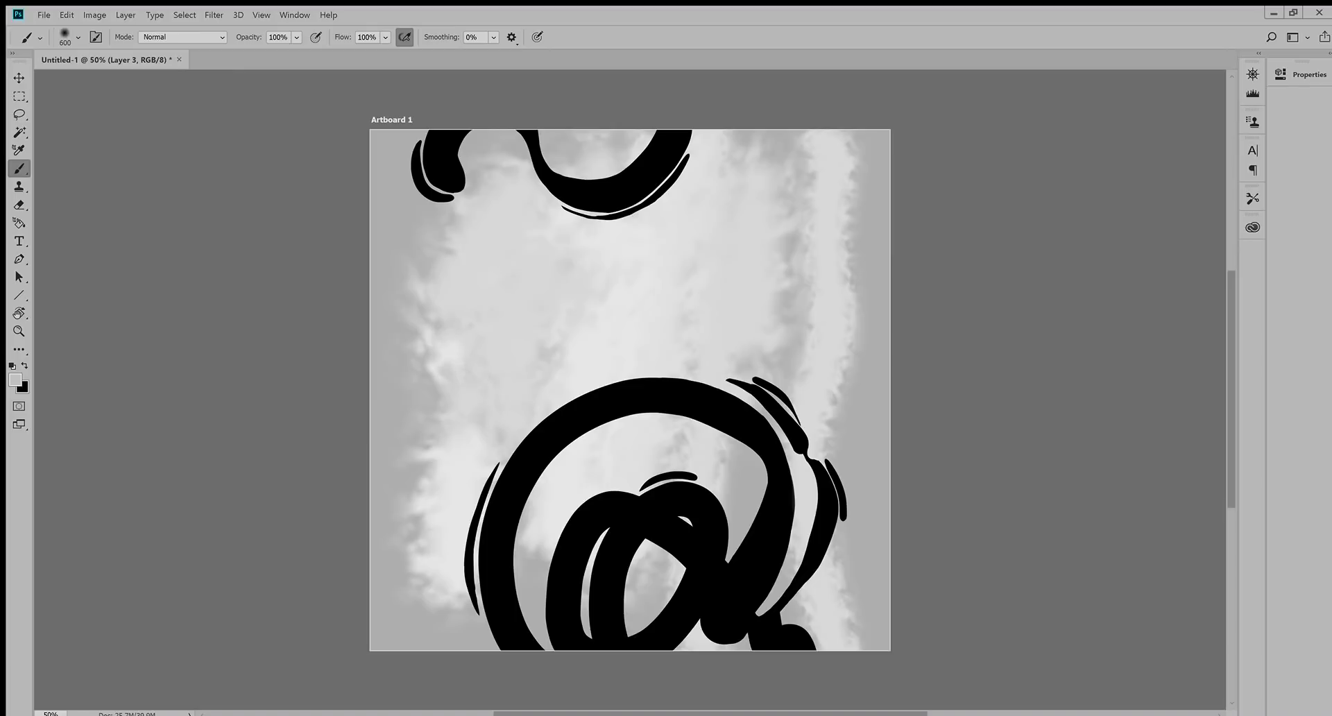
Step: Sample greys from the background and blend its left and right edges with the textured brush at size 600
alt+click(454, 444)
alt+click(472, 396)
mouse_move(430, 371)
mouse_down()
mouse_move(420, 424)
mouse_move(434, 485)
mouse_move(402, 566)
mouse_up()
mouse_move(410, 431)
mouse_down()
mouse_move(406, 326)
mouse_move(427, 208)
mouse_move(402, 306)
mouse_up()
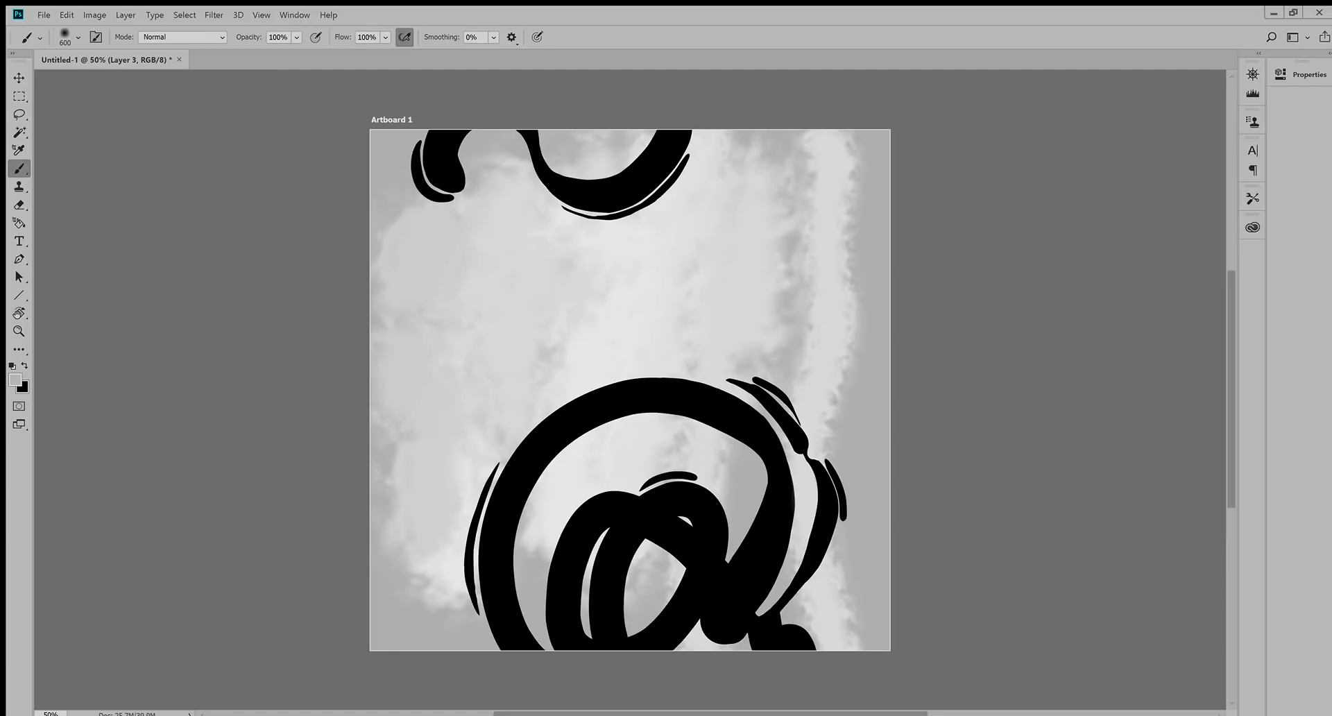
drag(788, 240, 791, 379)
drag(867, 180, 850, 496)
drag(860, 444, 861, 569)
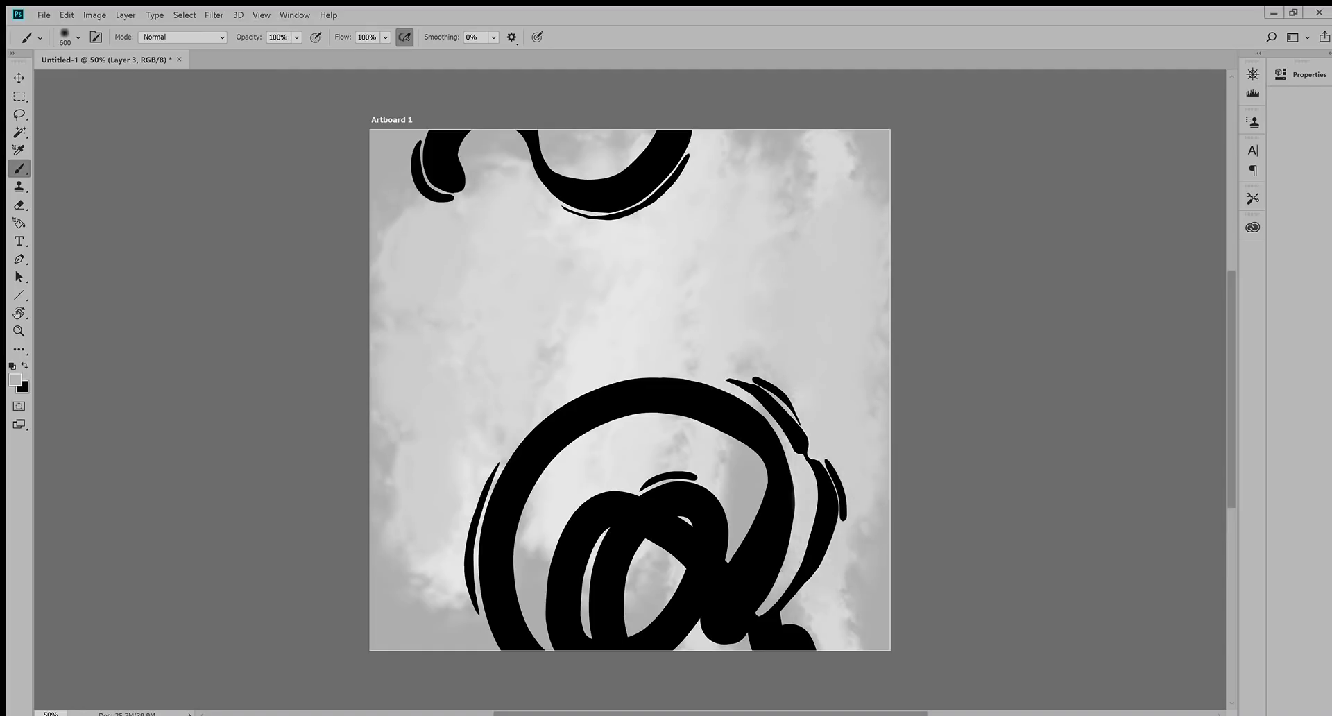
drag(769, 420, 746, 530)
drag(857, 517, 861, 552)
drag(555, 302, 548, 396)
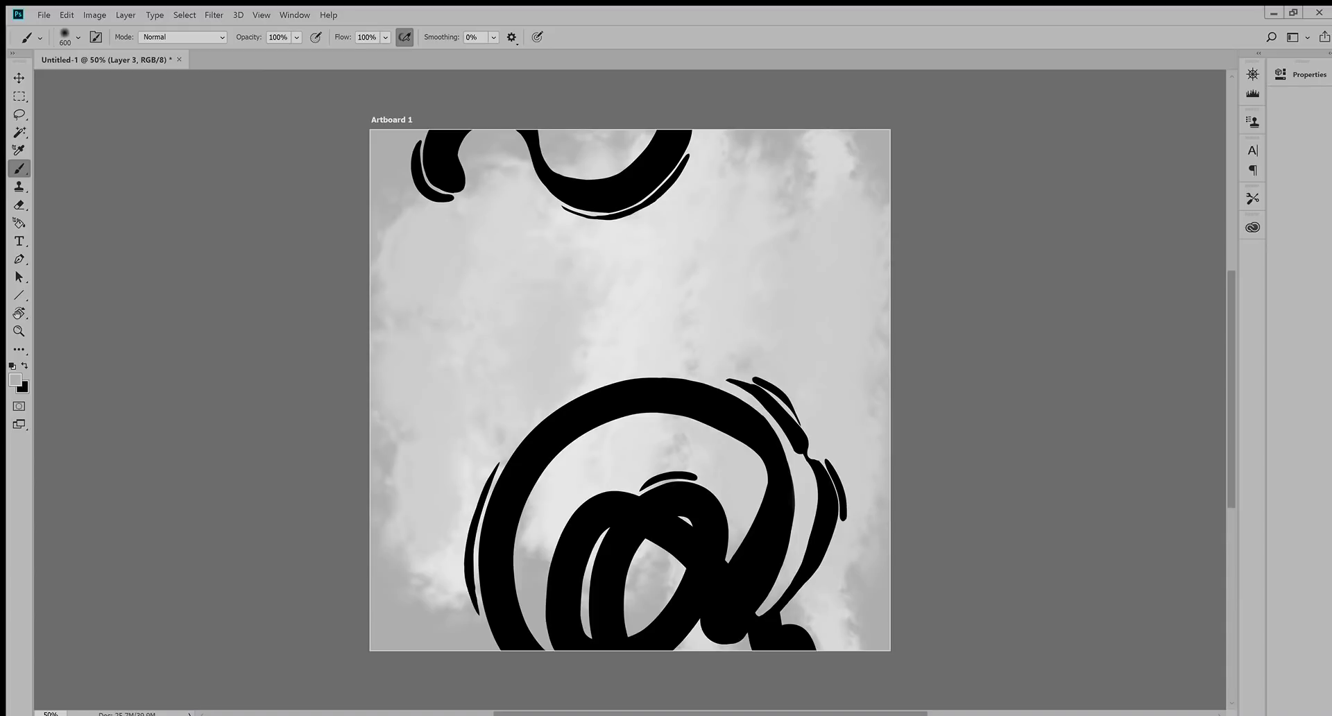
Step: Cover the remaining darker grey along the artboard's lower area, corners and upper edge with sampled light grey
alt+click(600, 458)
mouse_move(645, 430)
mouse_down()
mouse_move(670, 454)
mouse_move(652, 597)
mouse_move(538, 583)
mouse_up()
drag(528, 513, 548, 645)
mouse_move(493, 590)
mouse_down()
mouse_move(430, 624)
mouse_move(393, 611)
mouse_up()
mouse_move(392, 444)
mouse_down()
mouse_move(427, 433)
mouse_move(396, 617)
mouse_move(458, 631)
mouse_move(437, 574)
mouse_move(486, 625)
mouse_up()
alt+click(397, 396)
mouse_move(864, 507)
mouse_down()
mouse_move(867, 645)
mouse_move(763, 576)
mouse_up()
mouse_move(749, 139)
mouse_down()
mouse_move(812, 201)
mouse_move(798, 163)
mouse_move(884, 205)
mouse_up()
drag(652, 139, 417, 180)
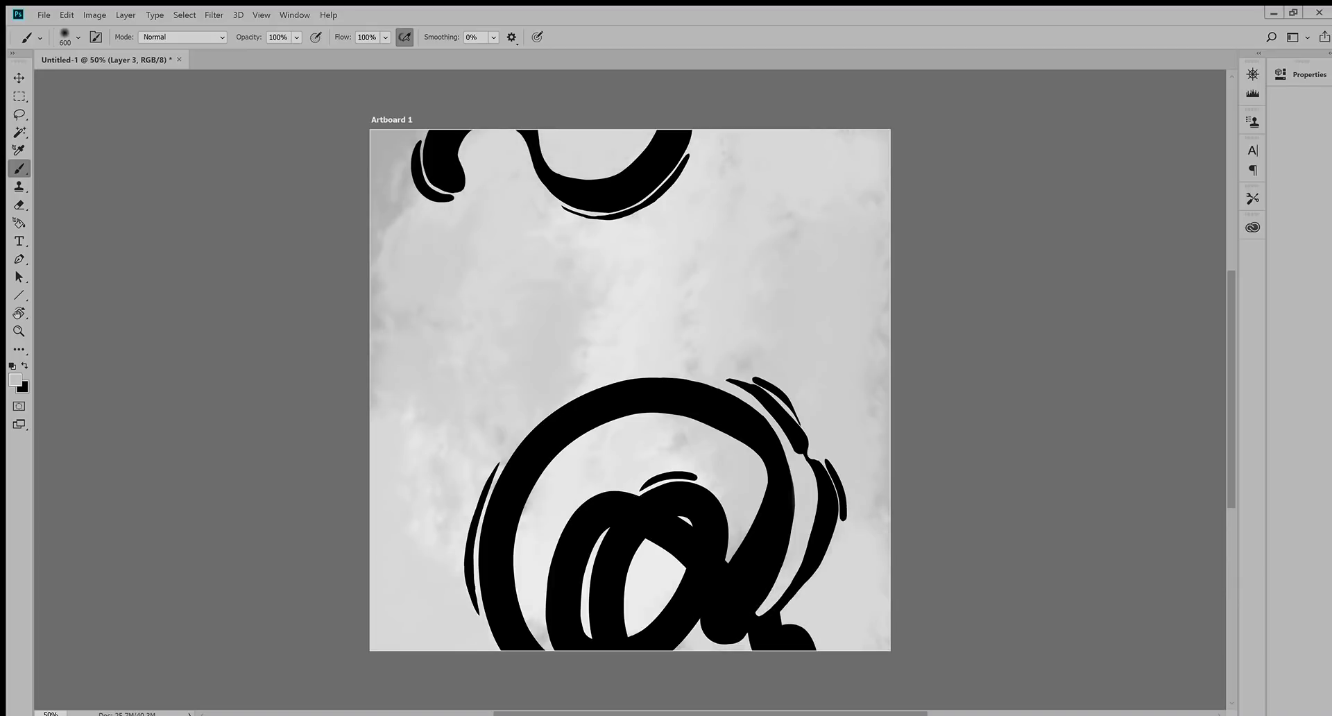
drag(396, 135, 399, 299)
mouse_move(379, 387)
mouse_down()
mouse_move(380, 167)
mouse_move(395, 135)
mouse_up()
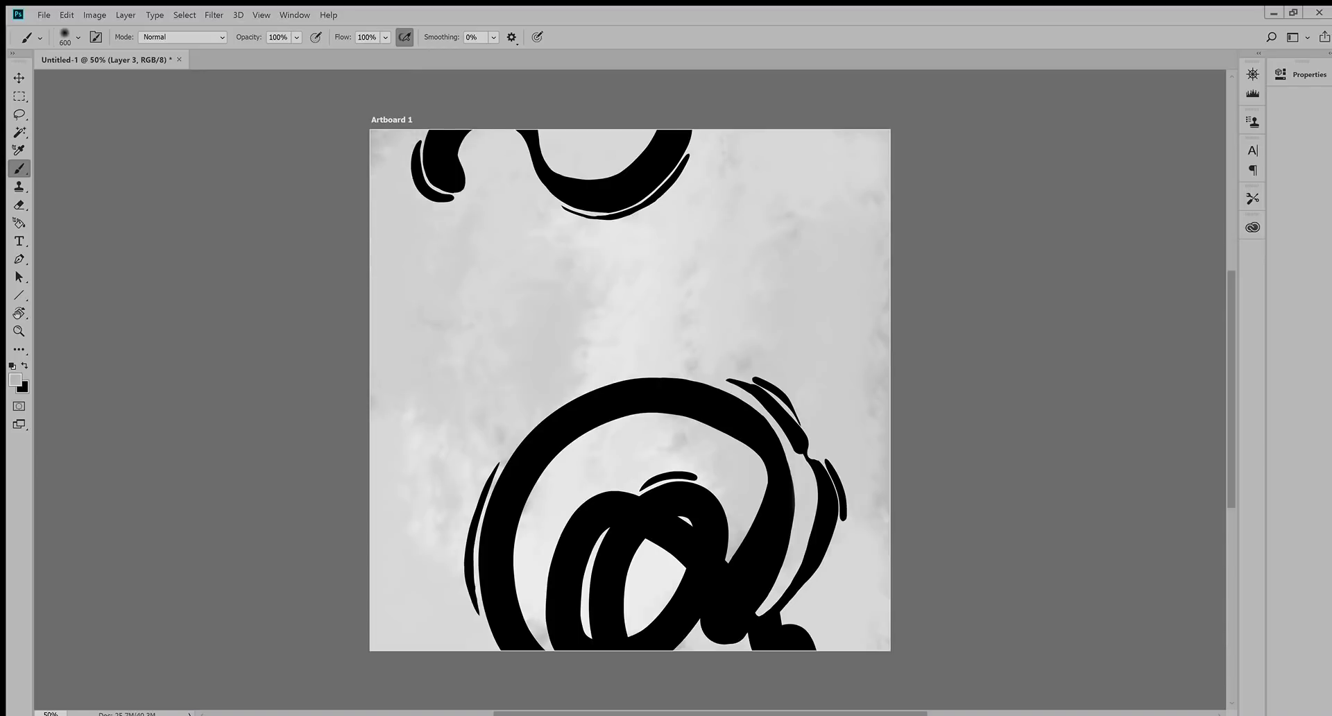
mouse_move(880, 354)
mouse_down()
mouse_move(880, 437)
mouse_move(880, 320)
mouse_up()
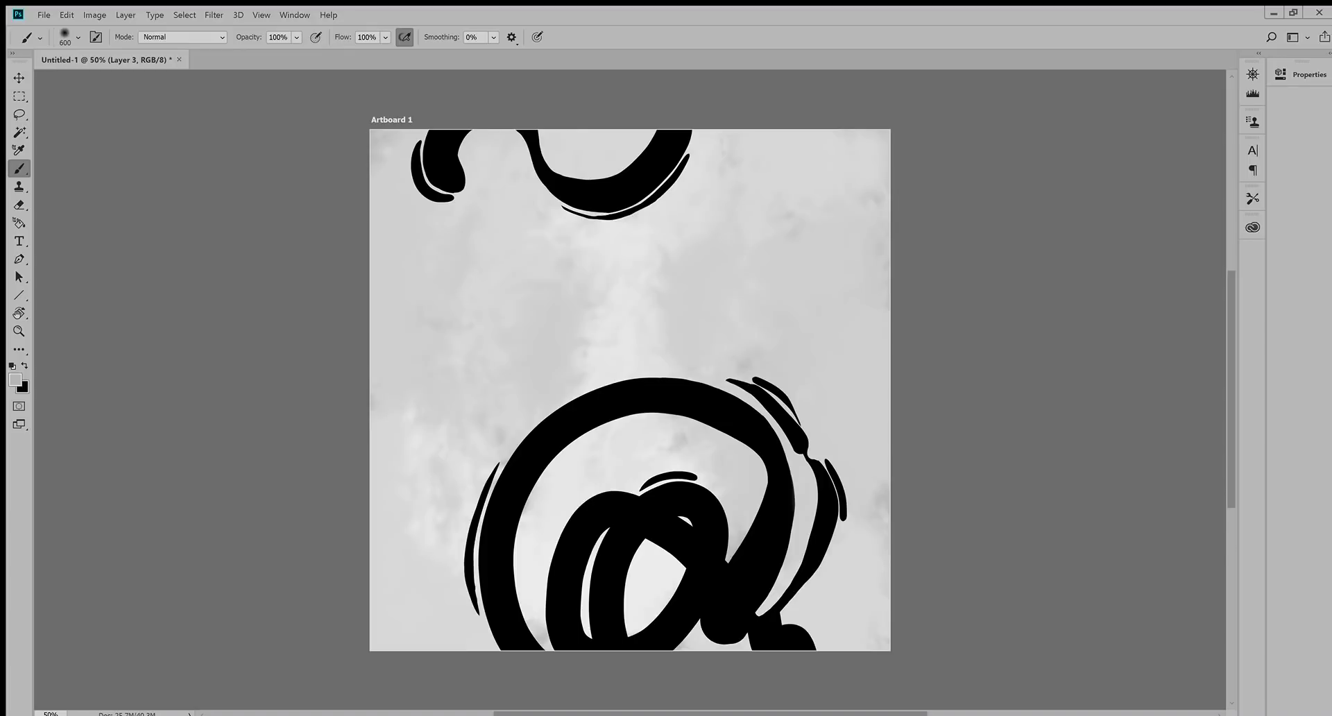
Step: Brighten the background from the middle outwards with near-white textured strokes at brush sizes 700 and 800, keeping the borders greyer
alt+click(798, 323)
mouse_move(576, 388)
mouse_down()
mouse_move(548, 333)
mouse_move(520, 316)
mouse_up()
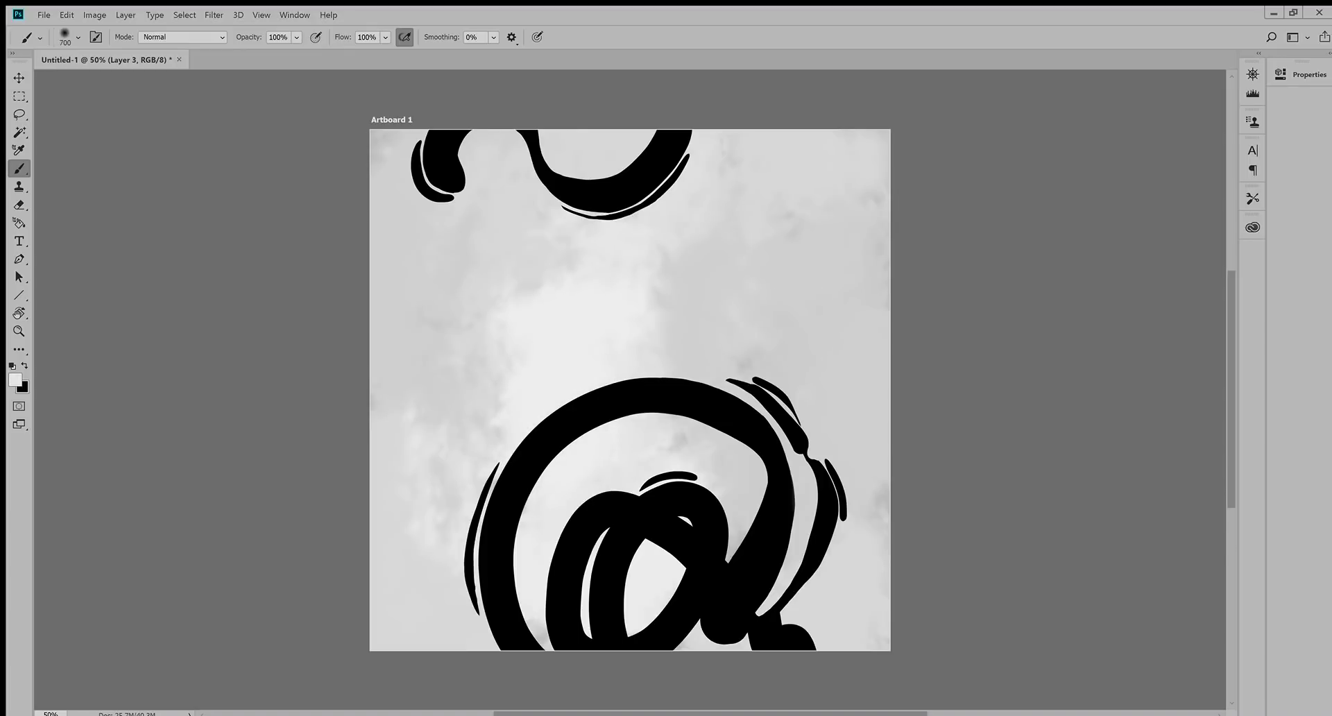
mouse_move(556, 228)
mouse_down()
mouse_move(472, 556)
mouse_move(728, 479)
mouse_move(693, 278)
mouse_move(826, 306)
mouse_move(853, 513)
mouse_move(819, 250)
mouse_up()
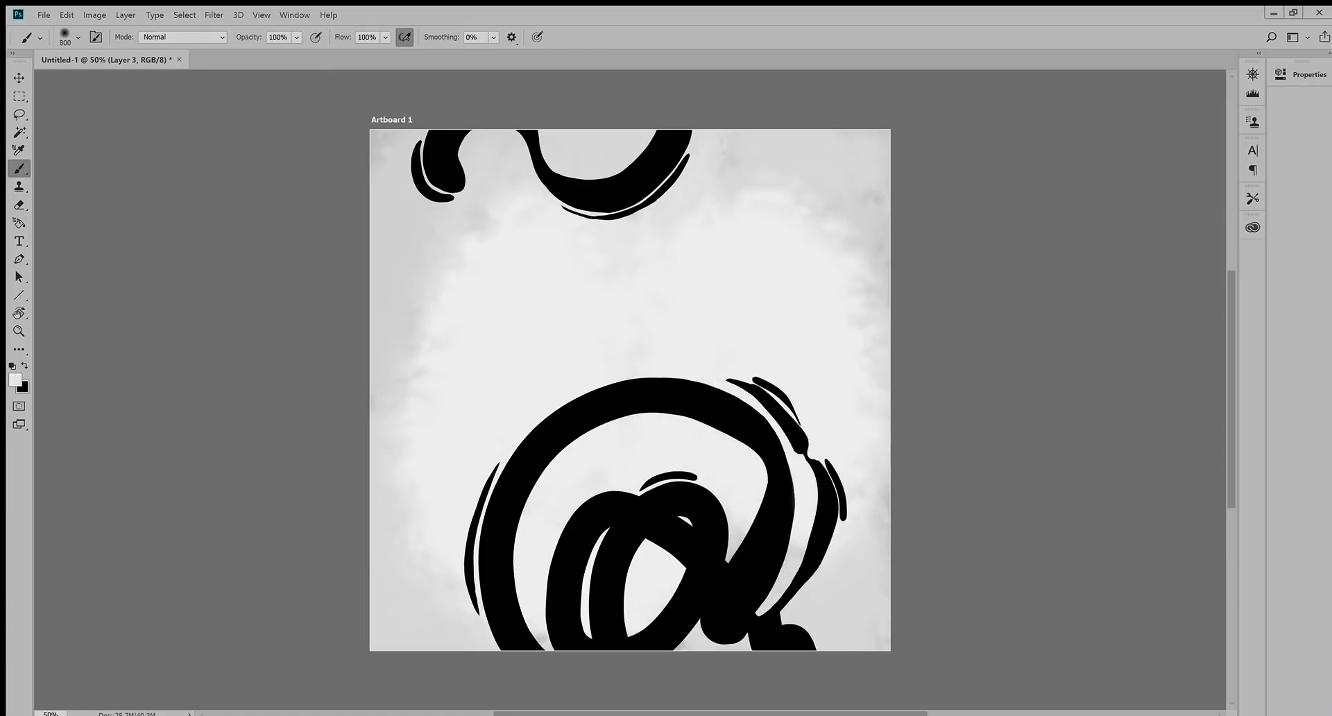
mouse_move(781, 200)
mouse_down()
mouse_move(770, 180)
mouse_move(826, 229)
mouse_move(729, 194)
mouse_up()
mouse_move(514, 208)
mouse_down()
mouse_move(458, 250)
mouse_move(403, 444)
mouse_move(417, 611)
mouse_move(410, 208)
mouse_up()
mouse_move(395, 569)
mouse_down()
mouse_move(417, 611)
mouse_move(392, 549)
mouse_up()
mouse_move(795, 566)
mouse_down()
mouse_move(823, 610)
mouse_move(874, 305)
mouse_up()
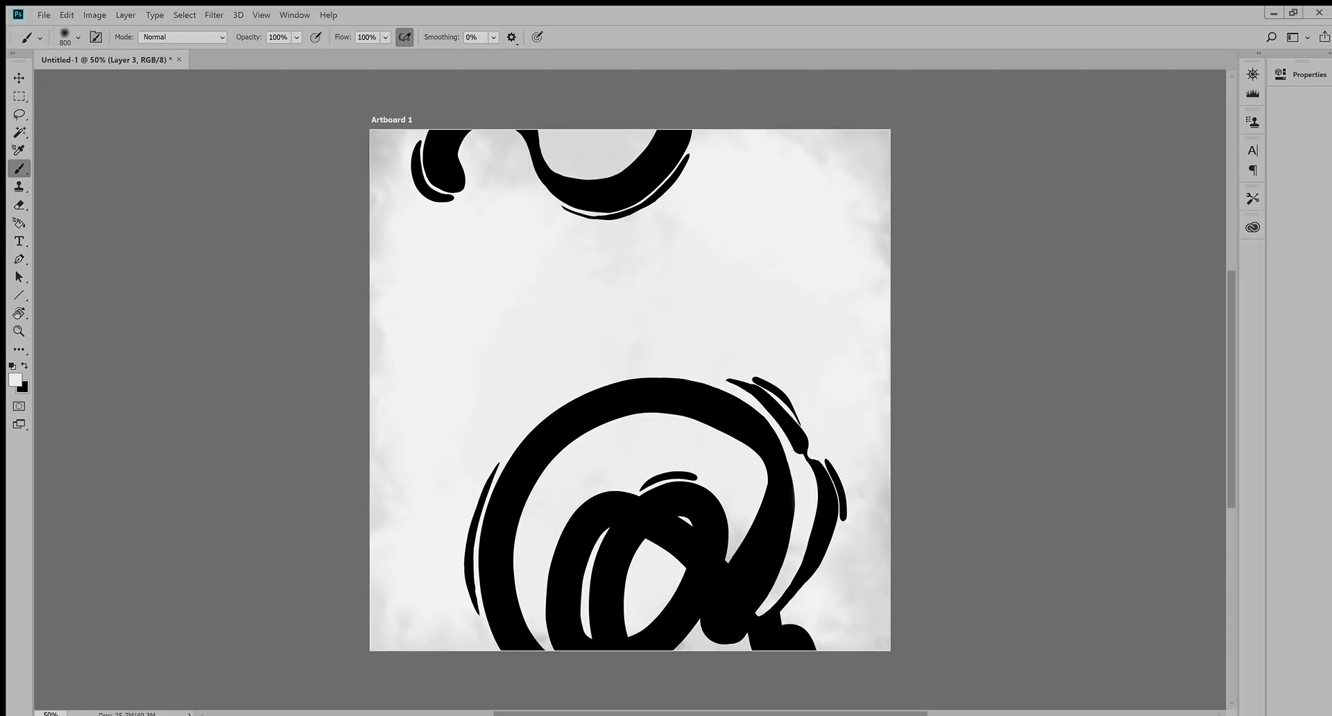
mouse_move(871, 229)
mouse_down()
mouse_move(829, 152)
mouse_move(877, 165)
mouse_up()
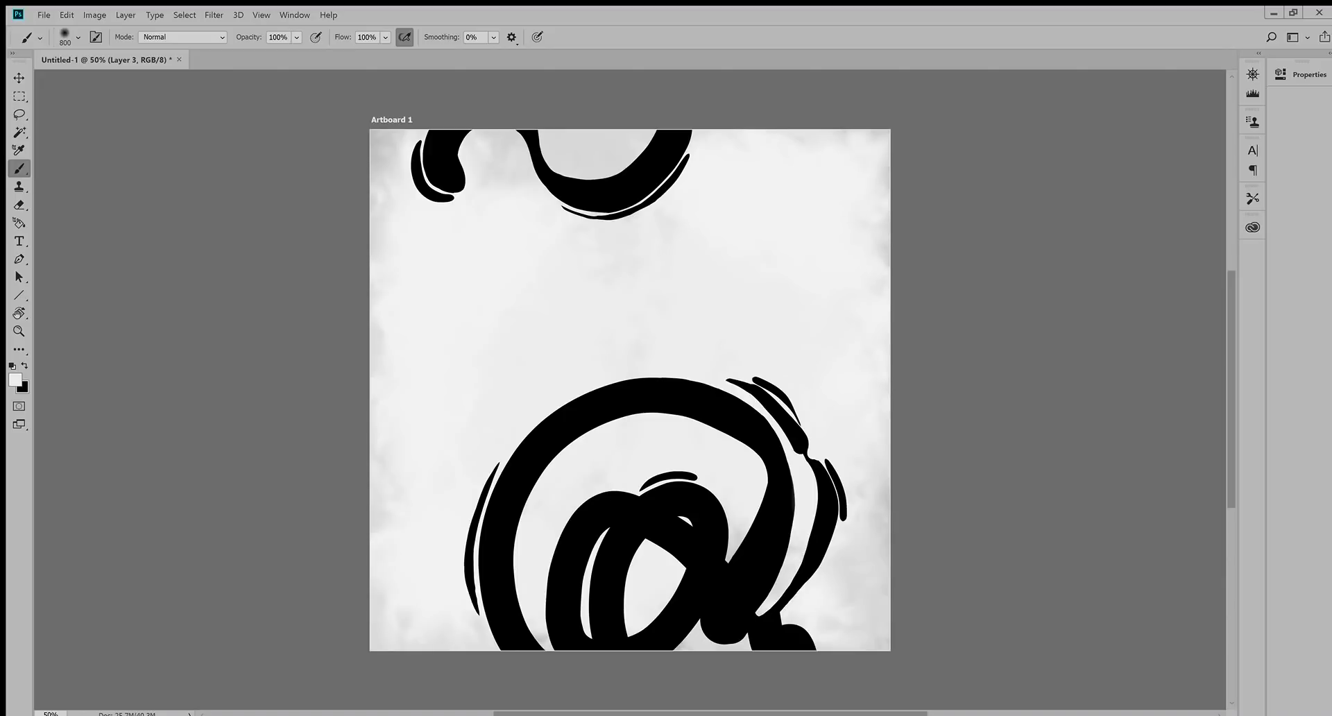
drag(503, 149, 388, 194)
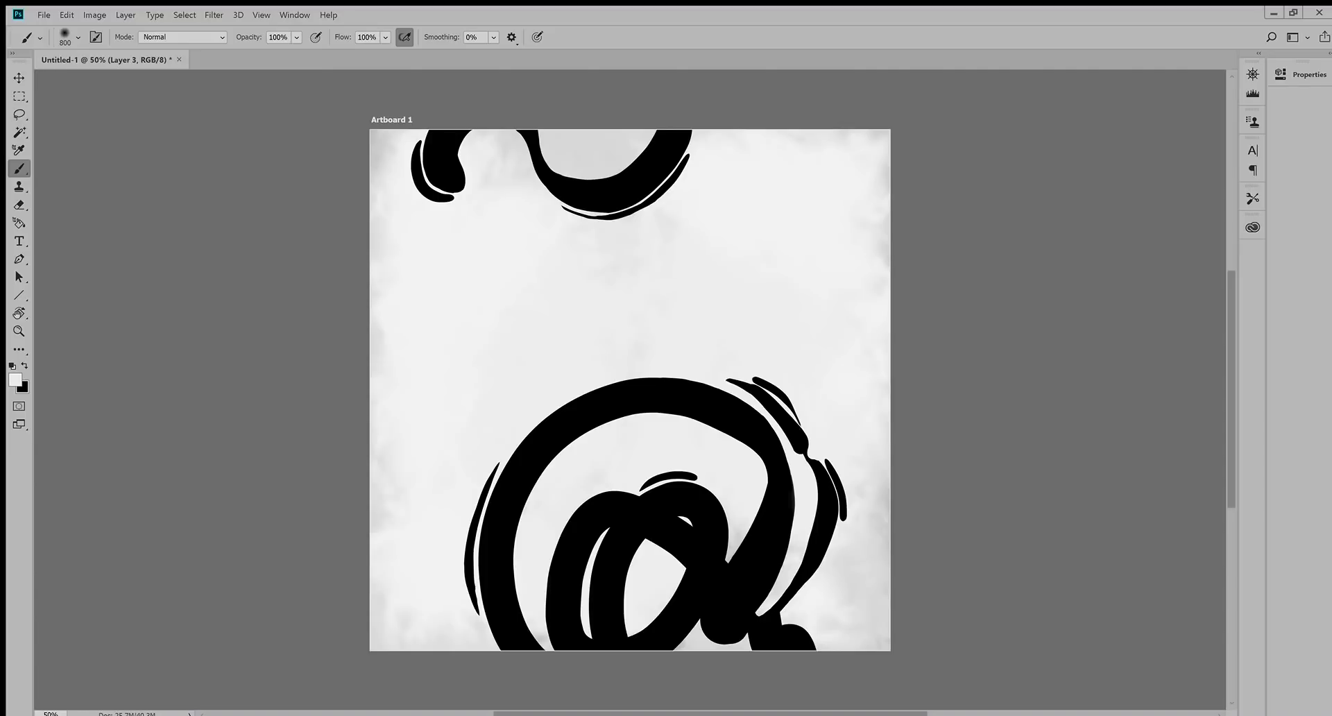
Step: Switch to a black bristle brush on Layer 1 and try a size 300 stroke over the large loop's upper-right accents
key(e)
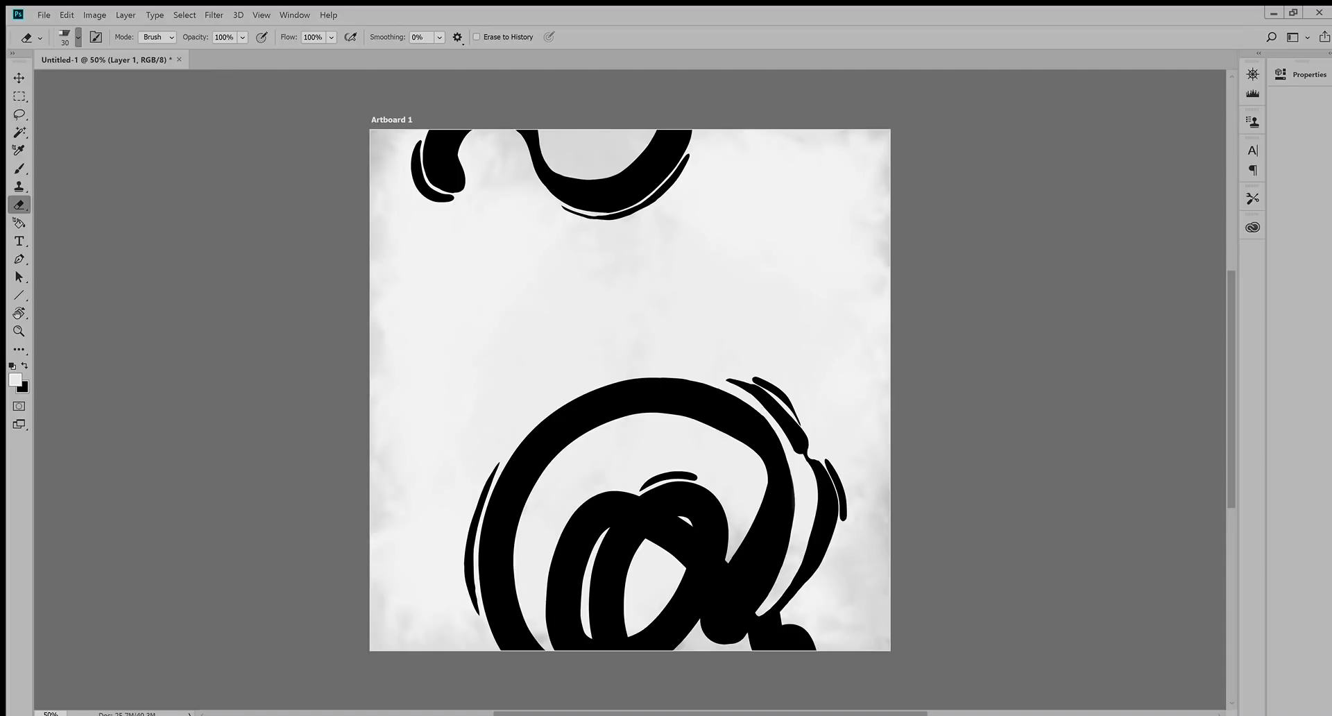
drag(757, 377, 764, 383)
key(b)
key(x)
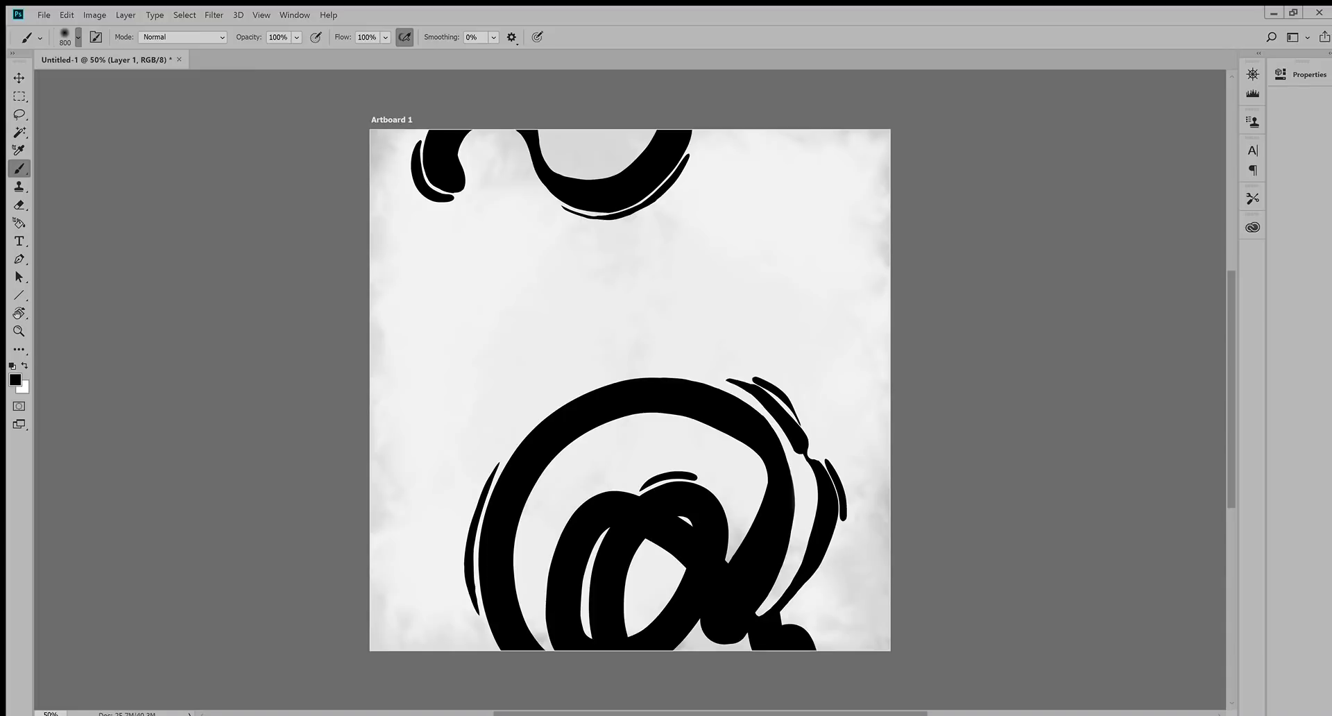
key(period)
key(period)
key(period)
drag(709, 364, 789, 386)
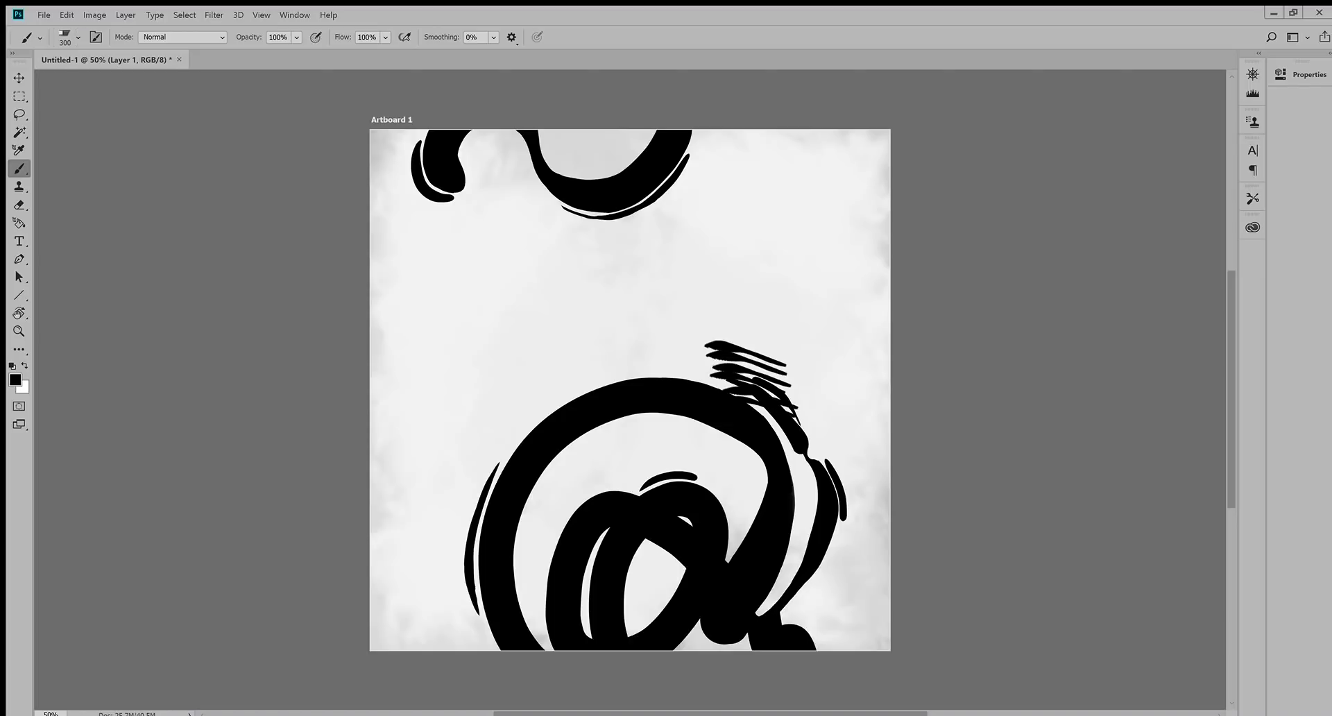
key(ctrl+z)
Step: Extend the tip of the large loop's upper-right accent with fine black bristle streaks from a smaller brush
key(bracketleft)
key(bracketleft)
drag(710, 369, 741, 390)
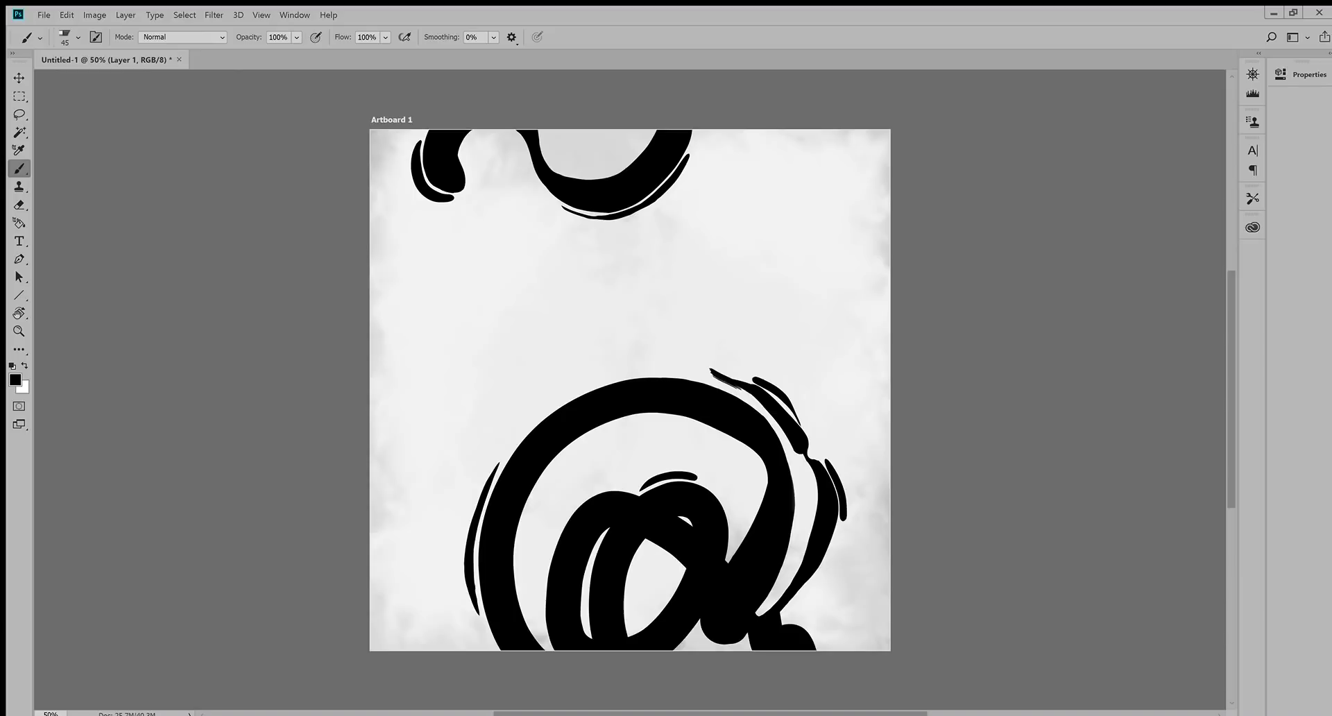
key(ctrl+z)
drag(706, 365, 781, 427)
key(ctrl+z)
mouse_move(740, 375)
mouse_down()
mouse_move(780, 404)
mouse_move(771, 392)
mouse_up()
key(ctrl+z)
key(ctrl+z)
drag(766, 454, 751, 521)
key(ctrl+z)
drag(765, 466, 742, 546)
key(ctrl+z)
Step: Thicken the large loop's inner right edge with a downward black bristle stroke at brush size 150
key(])
key(])
key(])
key(])
mouse_move(732, 552)
mouse_down()
mouse_move(764, 455)
mouse_move(742, 540)
mouse_up()
key(ctrl+z)
key(ctrl+shift+z)
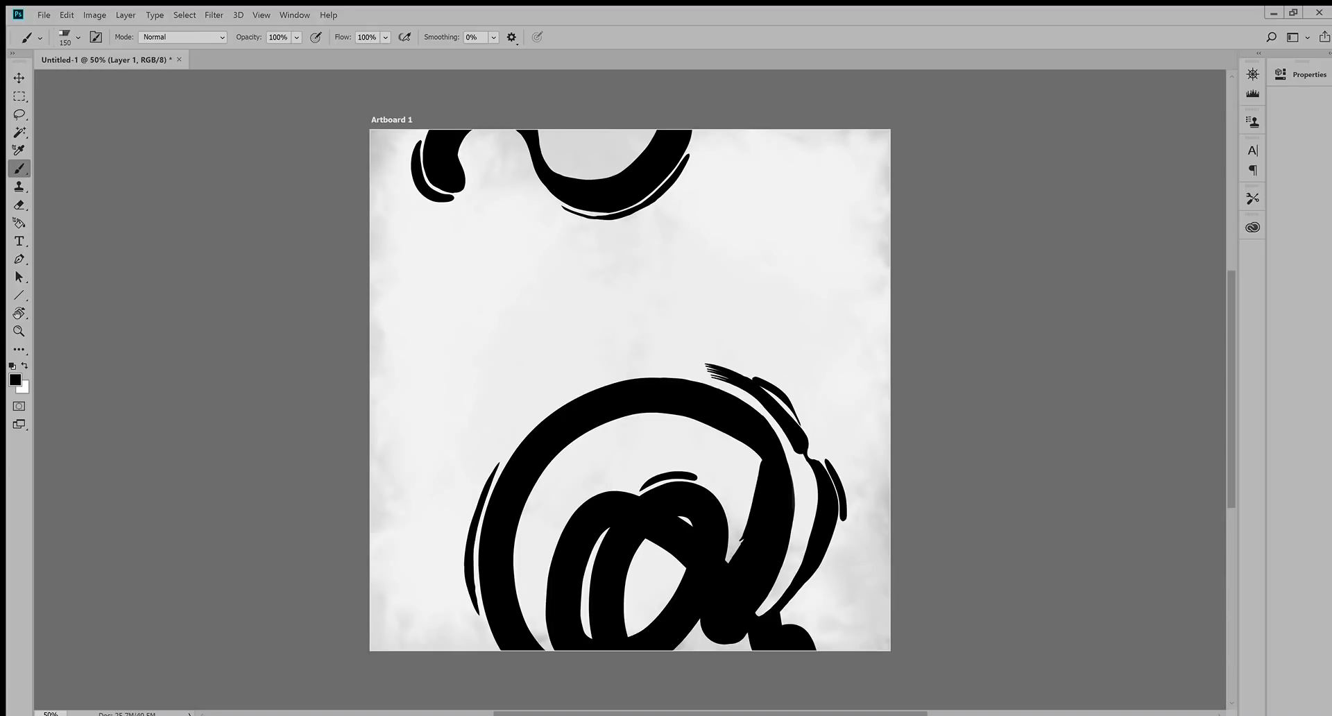
key(ctrl+z)
drag(763, 455, 734, 539)
Step: Try black bristle streaks along the upper inner edge of the large loop and undo them
mouse_move(749, 452)
mouse_down()
mouse_move(653, 421)
mouse_move(607, 436)
mouse_up()
key(ctrl+z)
key(ctrl+z)
key(ctrl+shift+z)
key(ctrl+z)
key(ctrl+shift+z)
key(ctrl+z)
key(ctrl+shift+z)
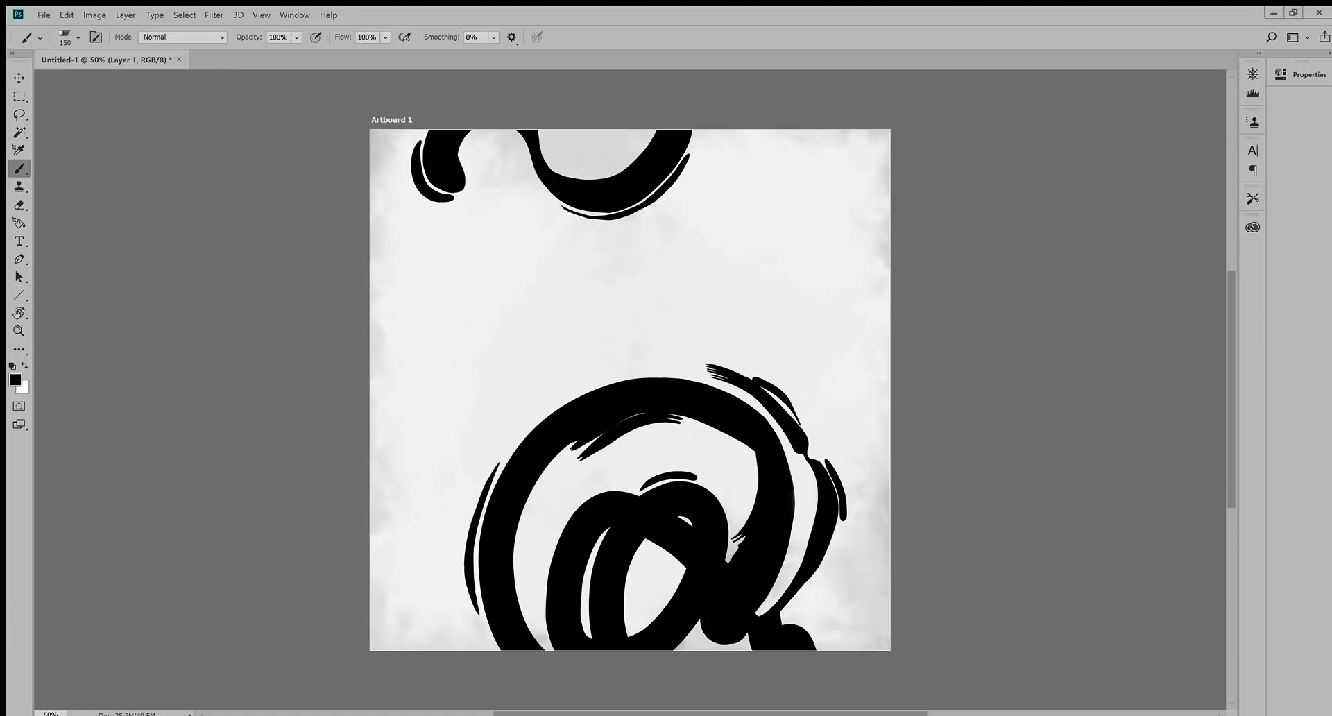
key(ctrl+z)
drag(667, 417, 535, 490)
key(ctrl+z)
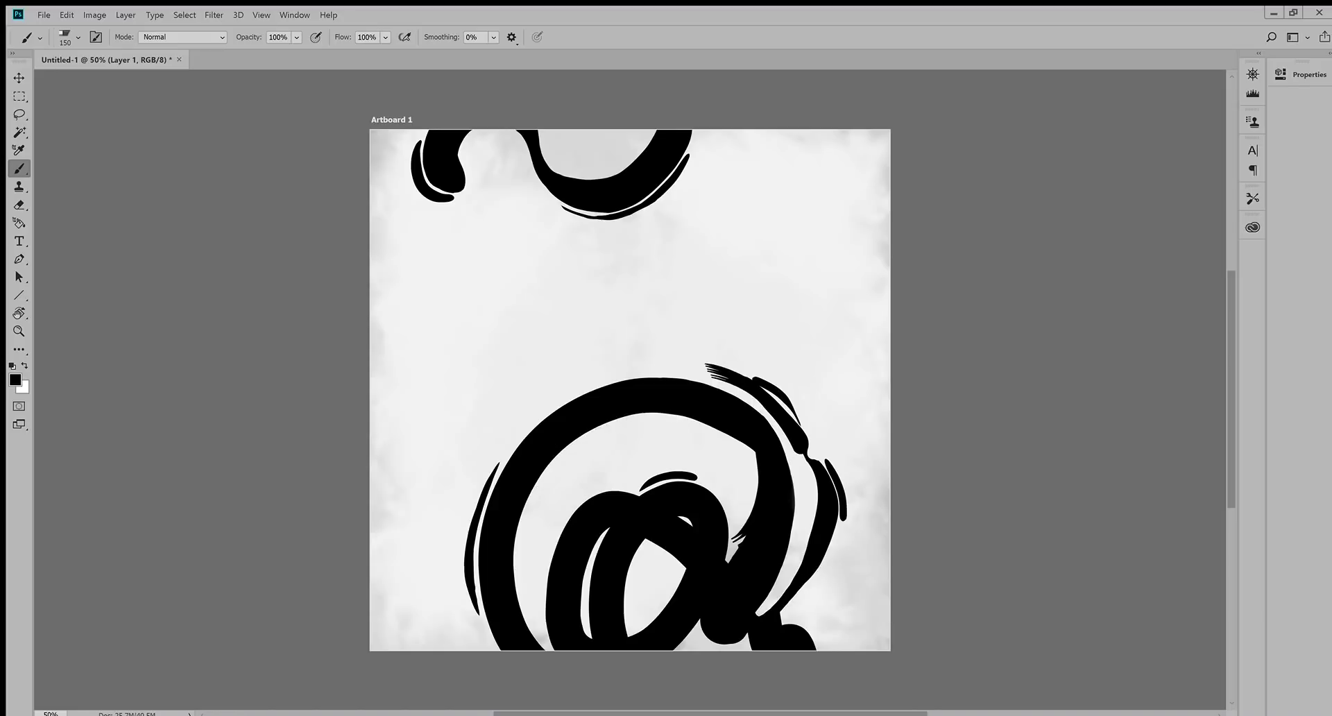
Step: Paint a size 150 black bristle stroke along the large loop's upper-left outer edge, ending in frayed tips
drag(625, 375, 497, 464)
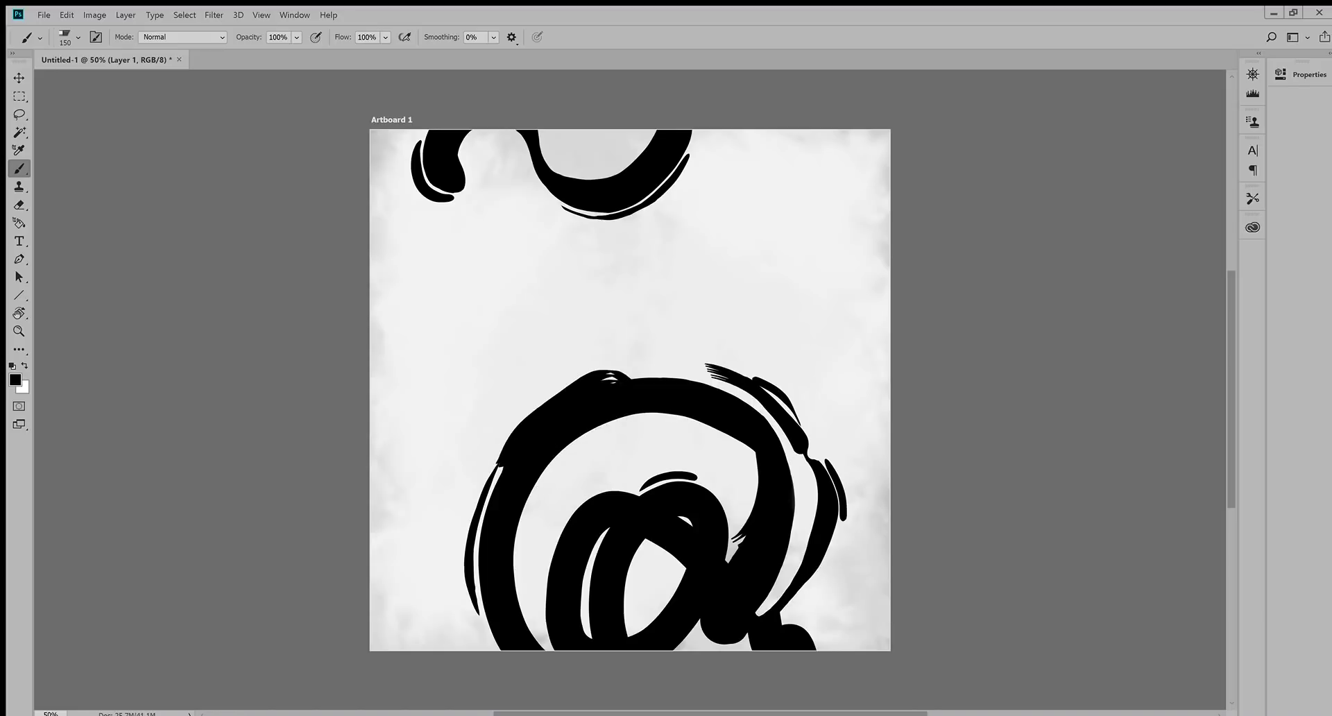
key(ctrl+z)
drag(689, 357, 530, 418)
key(ctrl+z)
drag(659, 359, 545, 414)
key(ctrl+z)
drag(671, 368, 522, 423)
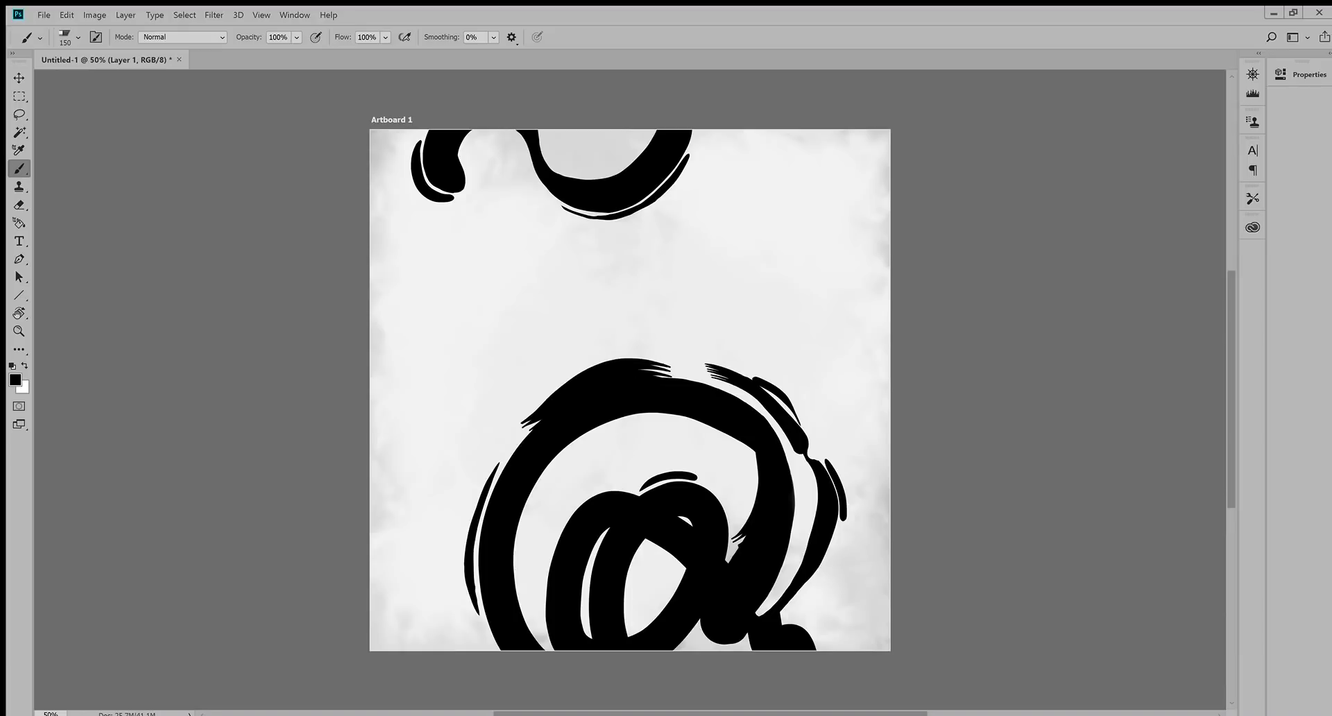
Step: Try black bristle strokes along the large loop's lower-left outer edge
drag(477, 582, 491, 630)
key(ctrl+z)
drag(482, 593, 494, 649)
key(ctrl+z)
Step: Paint a short black bristle stroke down the right inner edge of the small inner loop
drag(680, 573, 632, 631)
key(ctrl+z)
drag(683, 562, 649, 620)
Step: Reduce the brush to size 50 and add fine black bristle streaks at the lower tip of the artboard's upper-left hook
key(bracketleft)
key(bracketleft)
key(bracketleft)
mouse_move(440, 201)
mouse_down()
mouse_move(465, 200)
mouse_move(454, 201)
mouse_up()
key(ctrl+z)
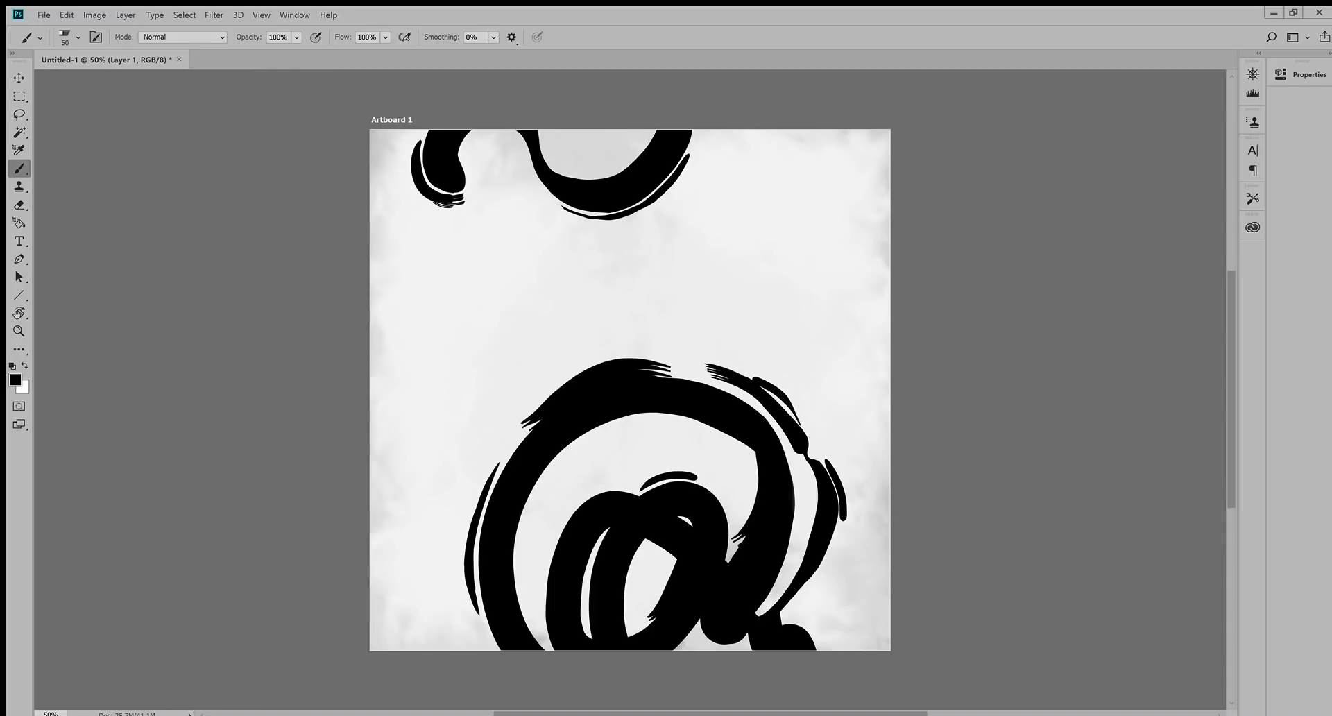
Step: Add size 50 black bristle streaks along the outer and inner right edges of the curve at the artboard's upper edge
mouse_move(695, 142)
mouse_down()
mouse_move(680, 178)
mouse_move(639, 212)
mouse_up()
drag(637, 146, 587, 178)
key(ctrl+z)
drag(655, 131, 601, 175)
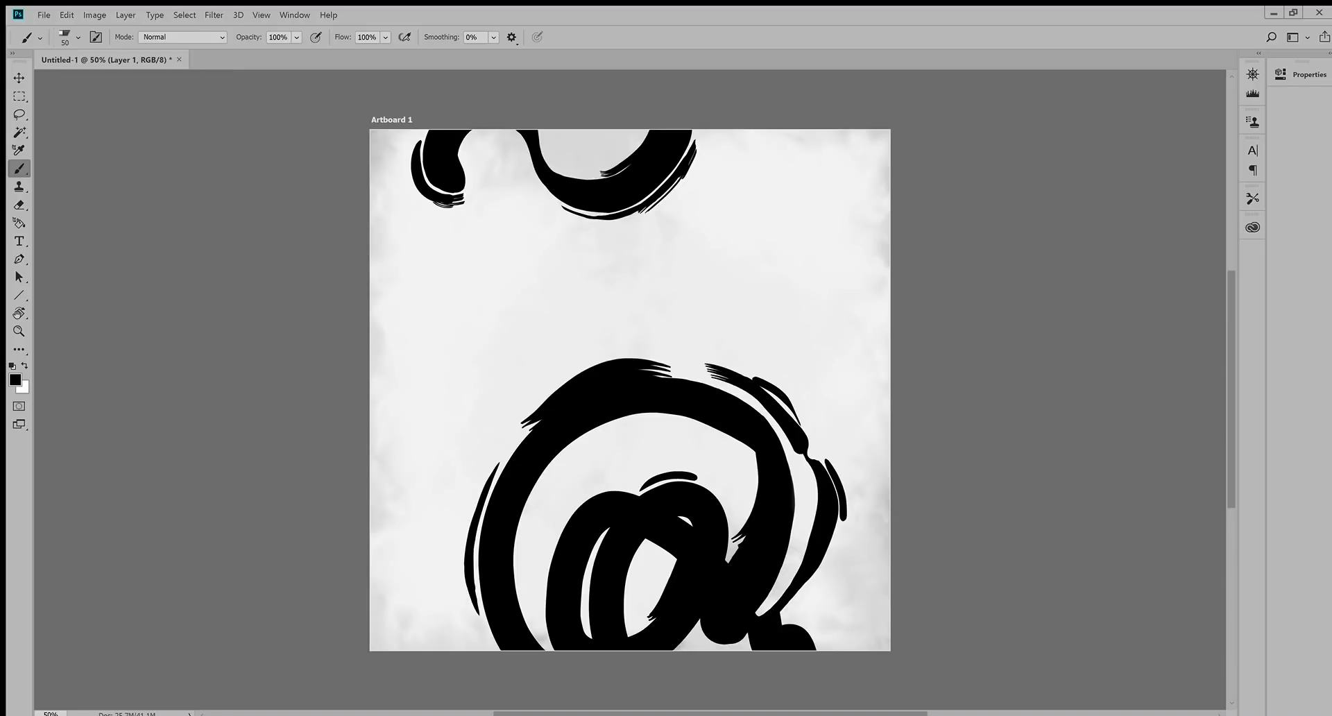
Step: Roughen the large loop's lower-left inner edge with a downward black bristle stroke at brush size 100
drag(515, 556, 552, 649)
key(ctrl+z)
drag(522, 608, 548, 650)
key(ctrl+z)
drag(513, 559, 542, 650)
key(ctrl+z)
drag(514, 558, 545, 650)
key(ctrl+z)
key(bracketright)
key(bracketright)
drag(517, 556, 548, 649)
key(ctrl+z)
key(ctrl+shift+z)
key(ctrl+z)
key(ctrl+shift+z)
key(ctrl+z)
key(ctrl+shift+z)
Step: Paint size 100 black bristle streaks along the large loop's upper inner edge and its upper-right inner bend
drag(630, 419, 702, 421)
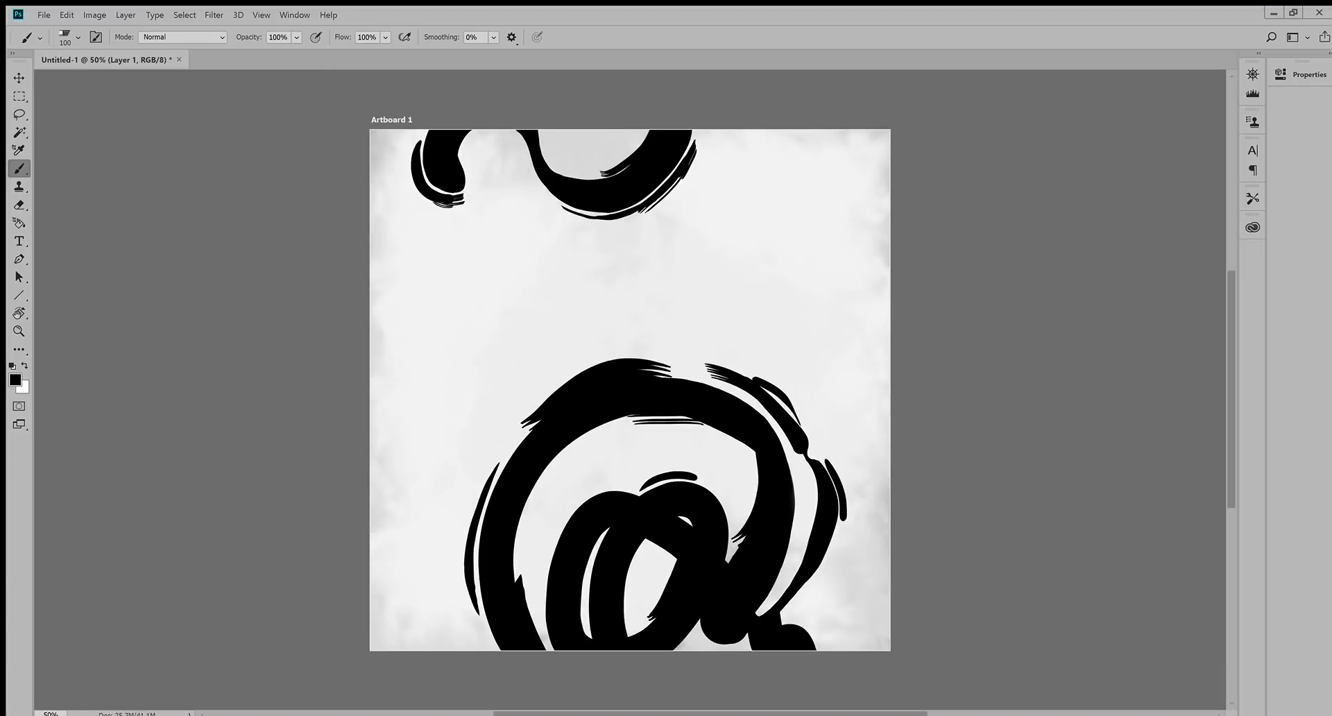
key(ctrl+z)
drag(571, 455, 696, 413)
key(ctrl+z)
drag(593, 441, 693, 414)
key(ctrl+z)
mouse_move(605, 429)
mouse_down()
mouse_move(709, 426)
mouse_move(741, 458)
mouse_up()
key(ctrl+z)
mouse_move(691, 424)
mouse_down()
mouse_move(755, 462)
mouse_move(758, 483)
mouse_up()
key(ctrl+z)
key(ctrl+z)
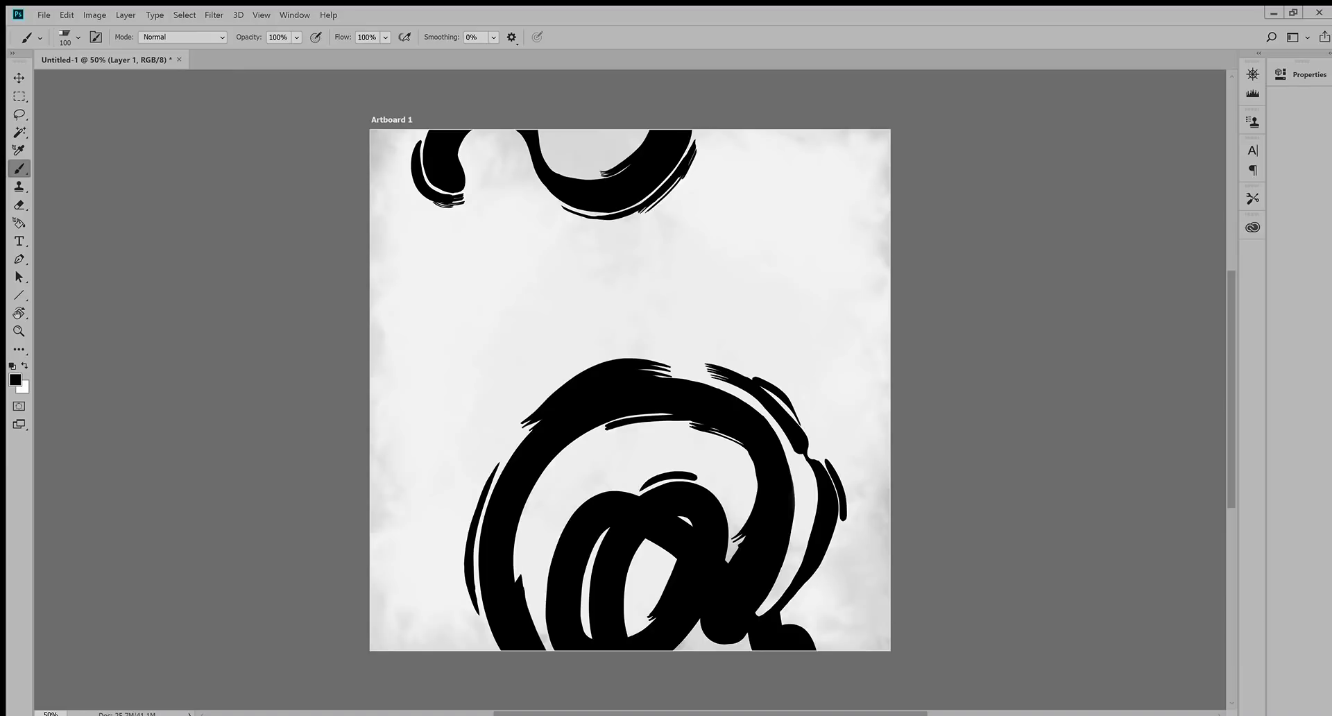
Step: Erase tapered streaks along the large loop's left inner edge with a size 80 eraser
key(e)
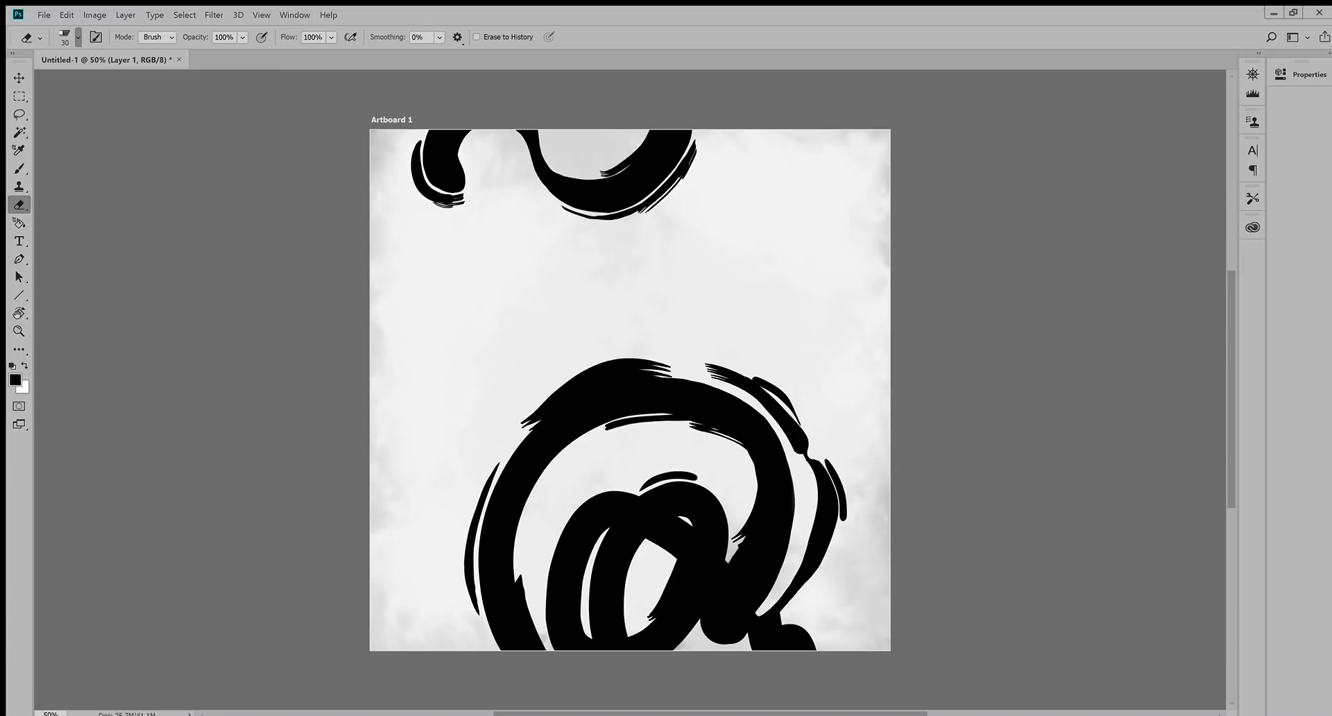
key(bracketleft)
key(bracketleft)
key(bracketright)
key(bracketright)
mouse_move(555, 453)
mouse_down()
mouse_move(512, 563)
mouse_move(531, 458)
mouse_move(505, 534)
mouse_up()
key(ctrl+z)
drag(559, 437, 498, 536)
key(ctrl+z)
mouse_move(558, 434)
mouse_down()
mouse_move(505, 523)
mouse_move(526, 488)
mouse_up()
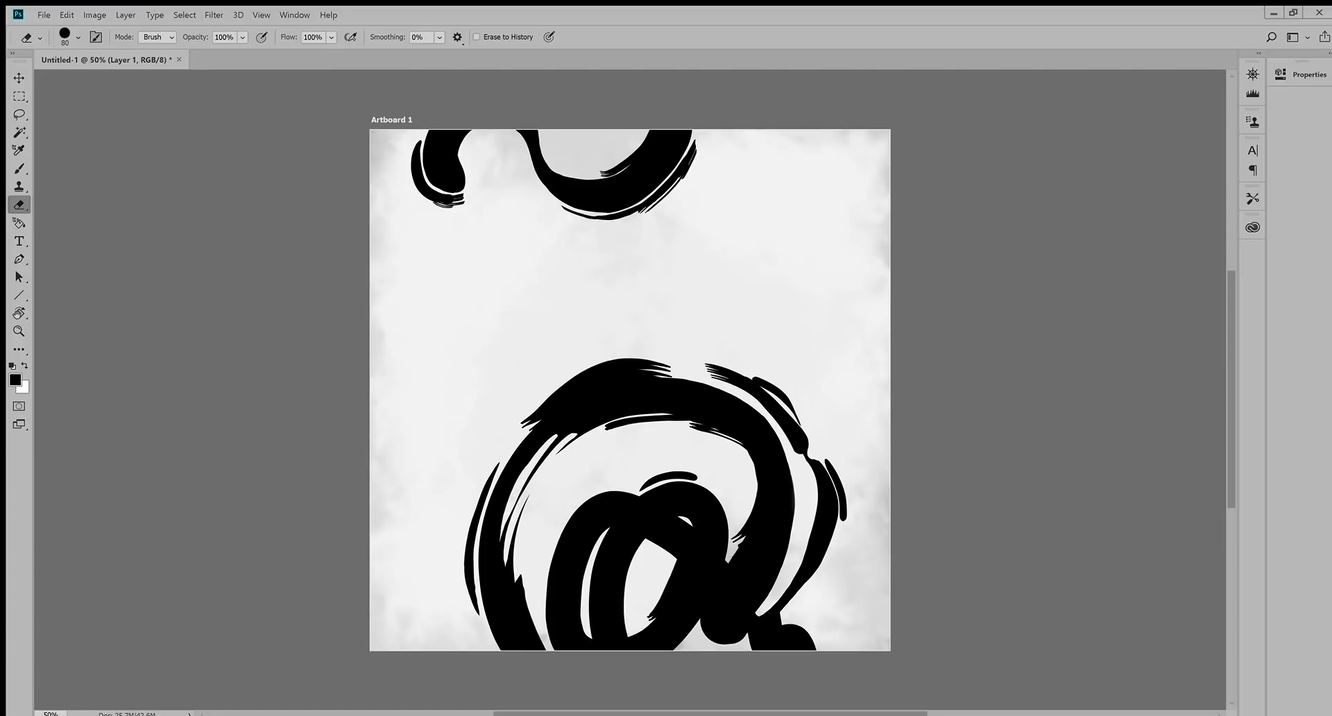
Step: Erase a short streak between the large loop's upper-left inner edge and the bristle marks beside it
drag(596, 415, 531, 479)
key(ctrl+z)
key(ctrl+z)
drag(605, 415, 577, 435)
Step: Erase thin vertical streaks inside the two left strokes of the small inner loops
drag(602, 531, 572, 627)
drag(595, 530, 564, 622)
drag(639, 542, 621, 636)
drag(636, 537, 610, 635)
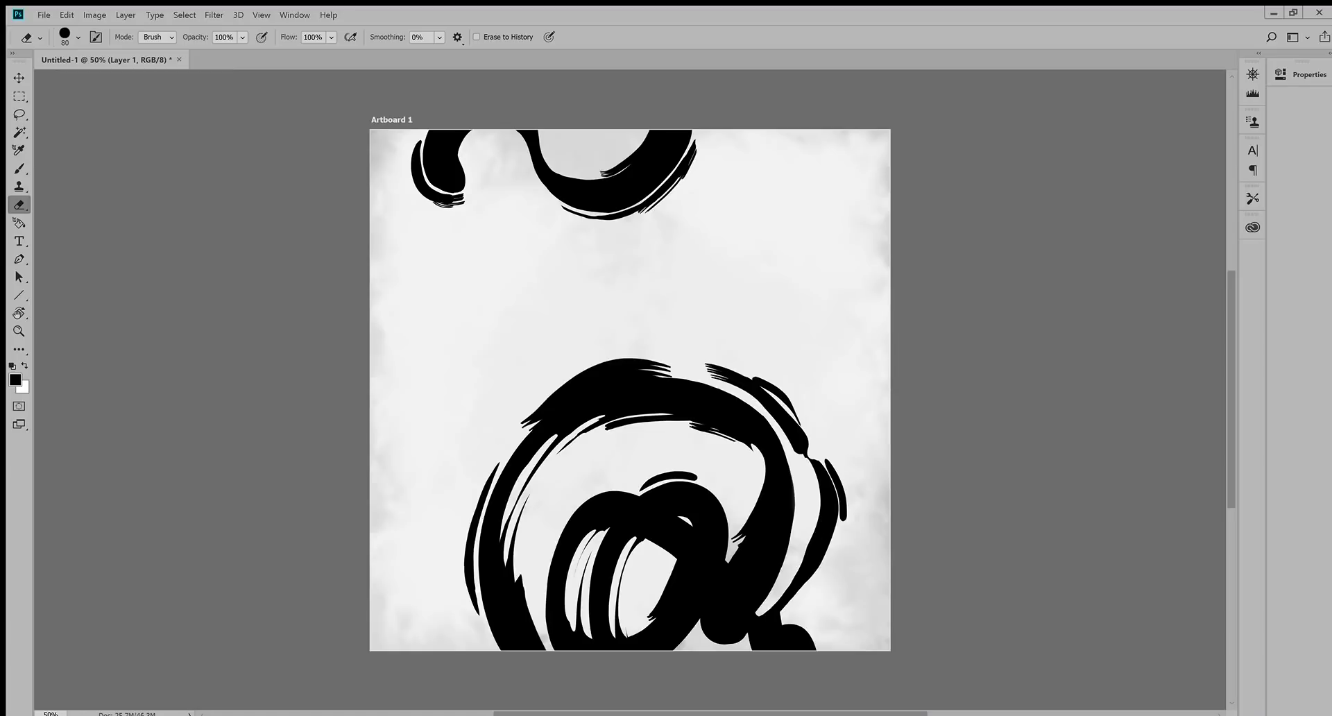
Step: Thin the inner side of the large loop's right-hand accent with eraser streaks
drag(807, 543, 775, 584)
key(ctrl+z)
drag(822, 529, 788, 590)
mouse_move(822, 532)
mouse_down()
mouse_move(823, 490)
mouse_move(787, 426)
mouse_up()
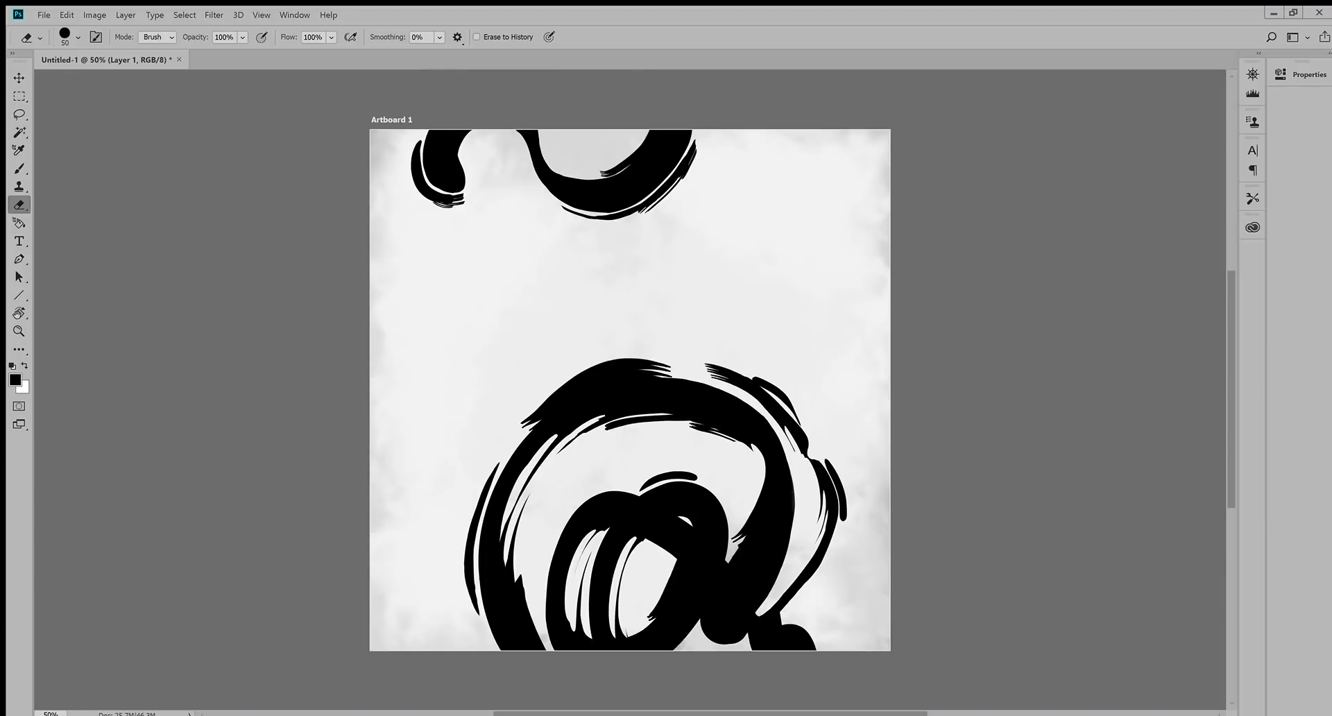
Step: Try size 50 eraser streaks up the thin accent left of the large loop
drag(476, 609, 472, 557)
drag(480, 615, 473, 540)
key(ctrl+z)
key(ctrl+z)
drag(481, 599, 478, 560)
key(ctrl+z)
Step: Erase fine parallel streaks into the large loop's lower-left outer edge with a size 50 eraser
drag(499, 649, 485, 581)
key(ctrl+z)
drag(500, 649, 484, 588)
drag(502, 651, 486, 590)
key(ctrl+z)
key(ctrl+z)
drag(506, 650, 495, 601)
drag(512, 650, 505, 619)
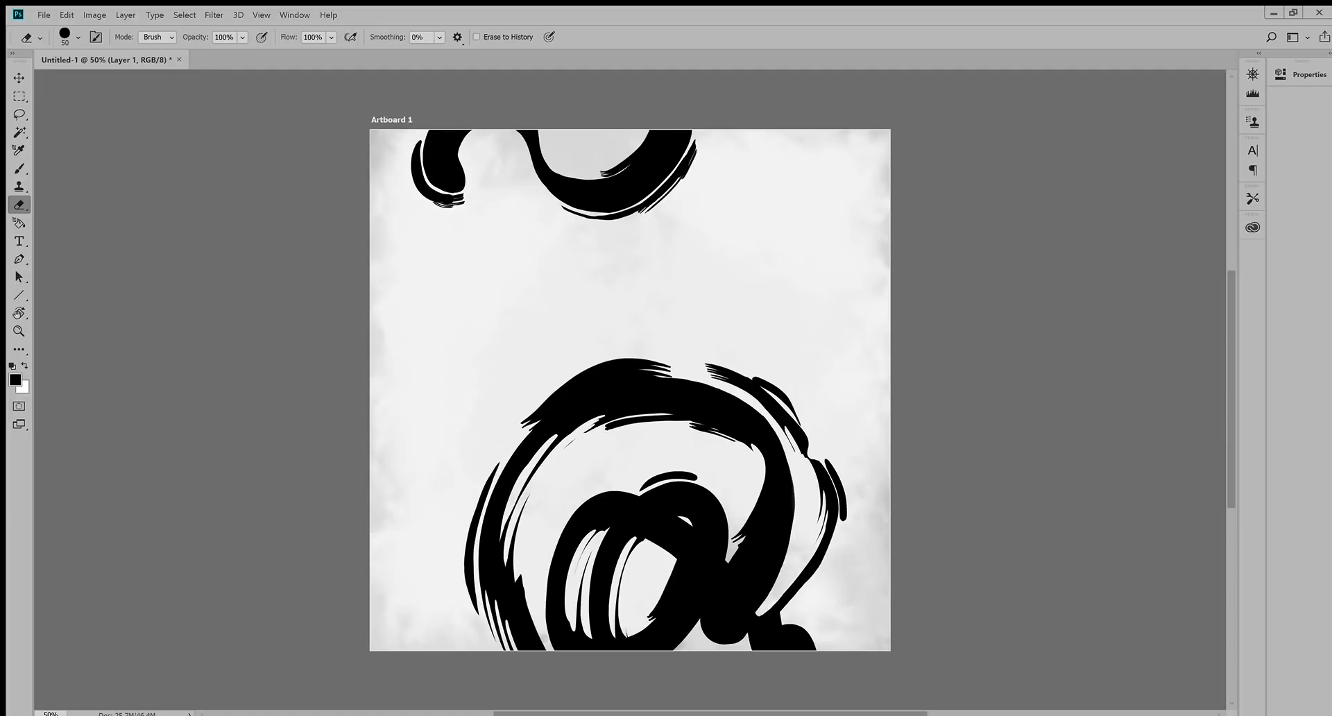
Step: Trim the large loop's upper-left inner streaks and the lower end of its upper-right accent with the eraser
mouse_move(590, 419)
mouse_down()
mouse_move(620, 411)
mouse_move(560, 450)
mouse_up()
key(ctrl+z)
drag(807, 453, 790, 415)
key(ctrl+z)
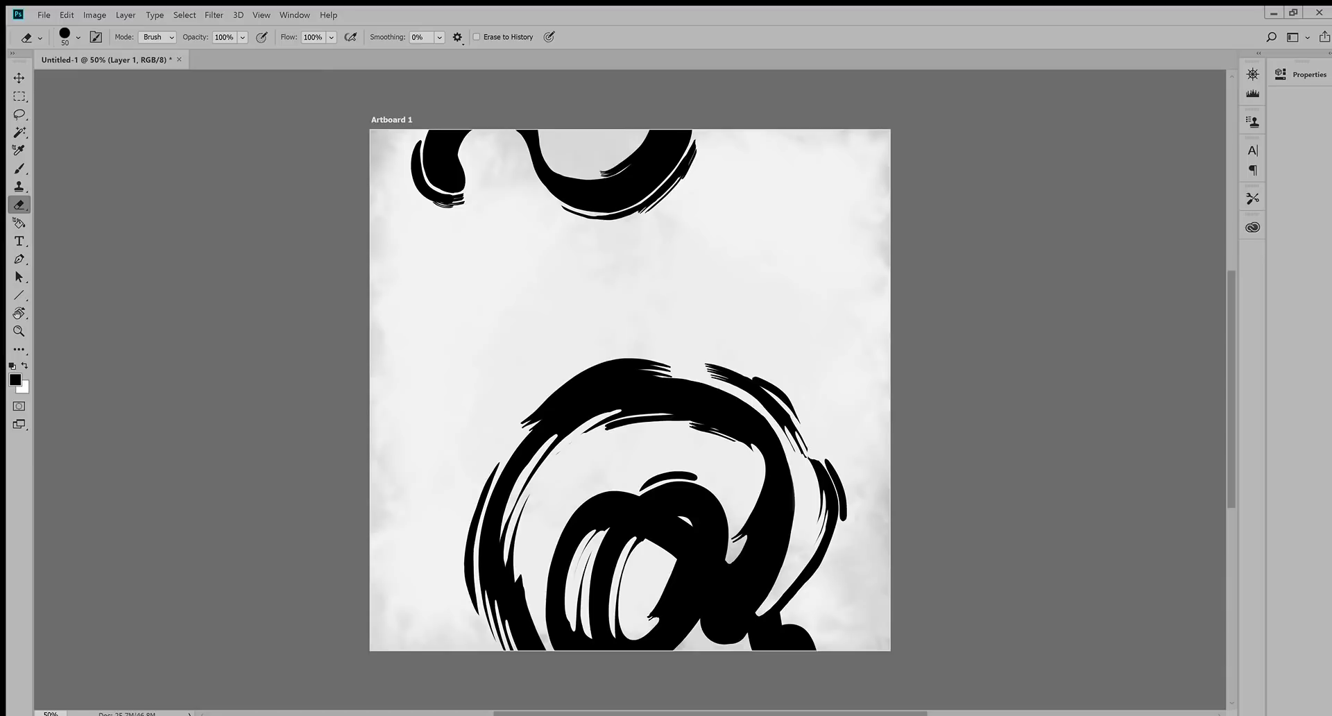
key(ctrl+z)
key(ctrl+shift+z)
key(ctrl+z)
key(ctrl+shift+z)
Step: Slim the outer edge and lower tail of the large loop's right-hand accent with the eraser
drag(845, 486, 844, 522)
mouse_move(838, 471)
mouse_down()
mouse_move(846, 521)
mouse_move(815, 584)
mouse_move(779, 615)
mouse_move(821, 559)
mouse_up()
key(ctrl+z)
key(ctrl+z)
key(ctrl+z)
key(ctrl+z)
drag(792, 600, 825, 566)
key(ctrl+z)
drag(783, 606, 779, 613)
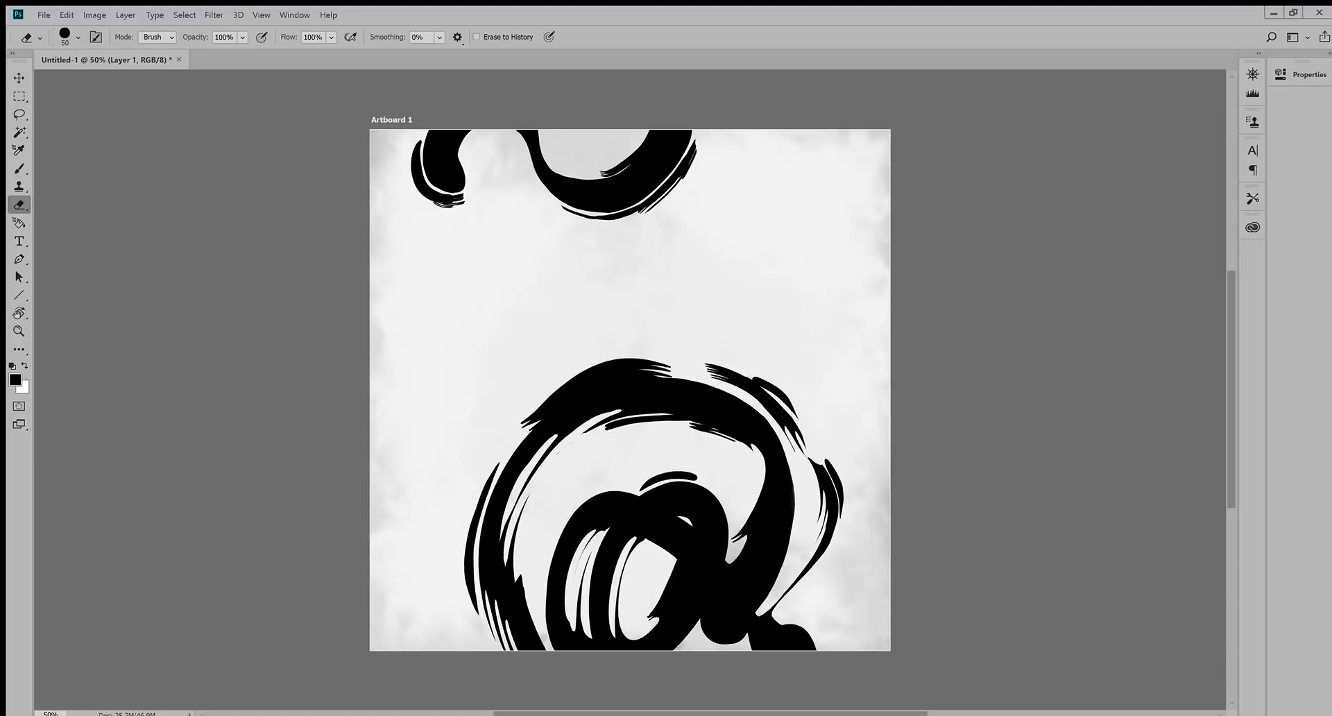
Step: Erase a gap at the top of the right-hand accent and a thin highlight in the upper curve's left side
click(820, 465)
drag(825, 467, 838, 522)
key(ctrl+z)
drag(532, 130, 539, 161)
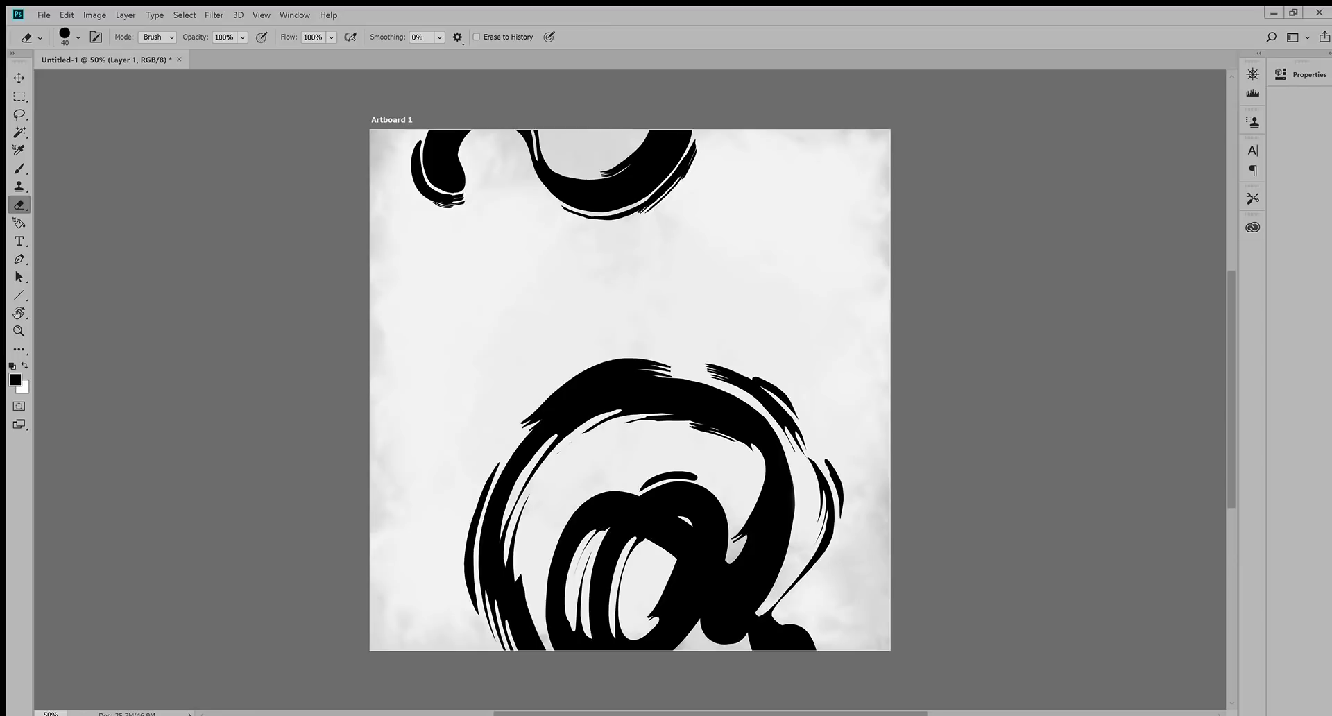
Step: Thin the bristle streaks along the large loop's upper-left inner edge with a size 40 eraser
drag(618, 421, 582, 433)
key(b)
key(e)
drag(608, 428, 581, 436)
Step: Refine the tips and inner edges of the large loop's upper-right and right accents with short eraser strokes
drag(799, 424, 798, 438)
drag(823, 460, 839, 508)
drag(836, 516, 825, 552)
Step: Erase thin streaks into the artboard's lower-right blob and along the right side of the upper curve
click(786, 644)
drag(789, 640, 800, 651)
drag(686, 131, 655, 173)
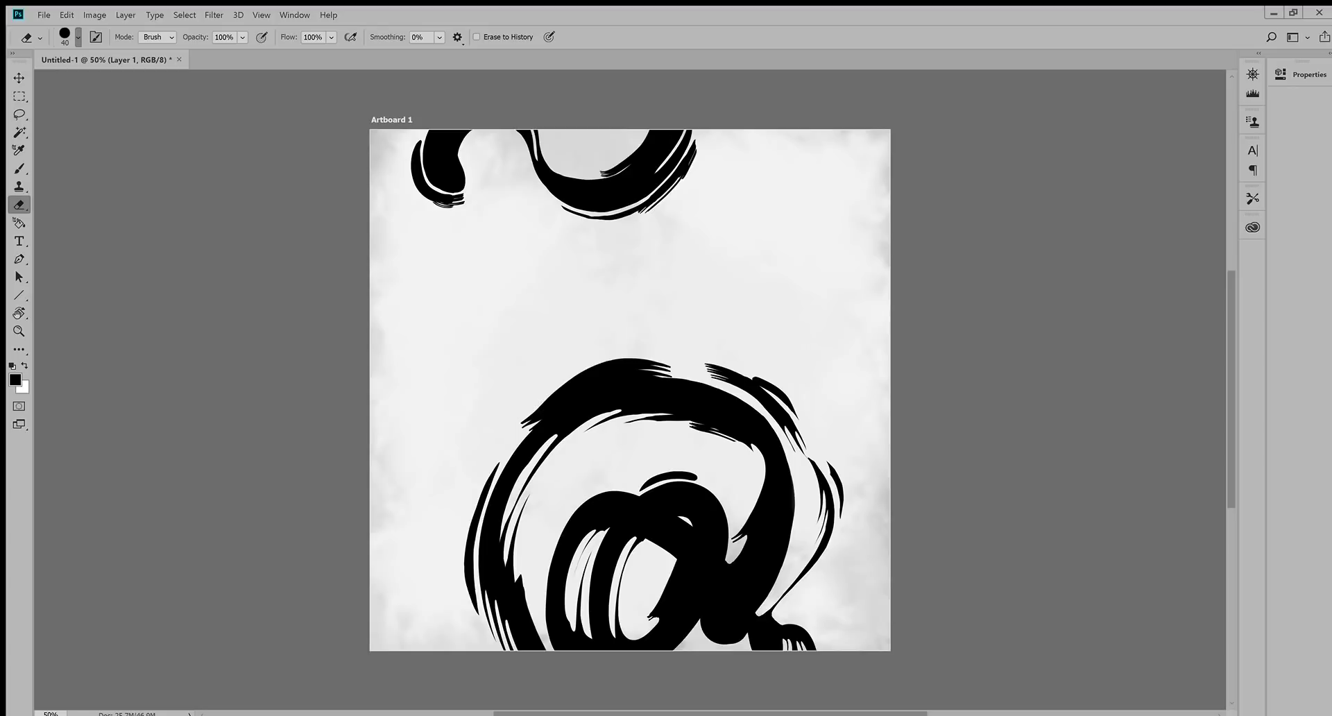
Step: Try black bristle brush strokes in the empty area above the large loop's upper-left edge
key(period)
key(b)
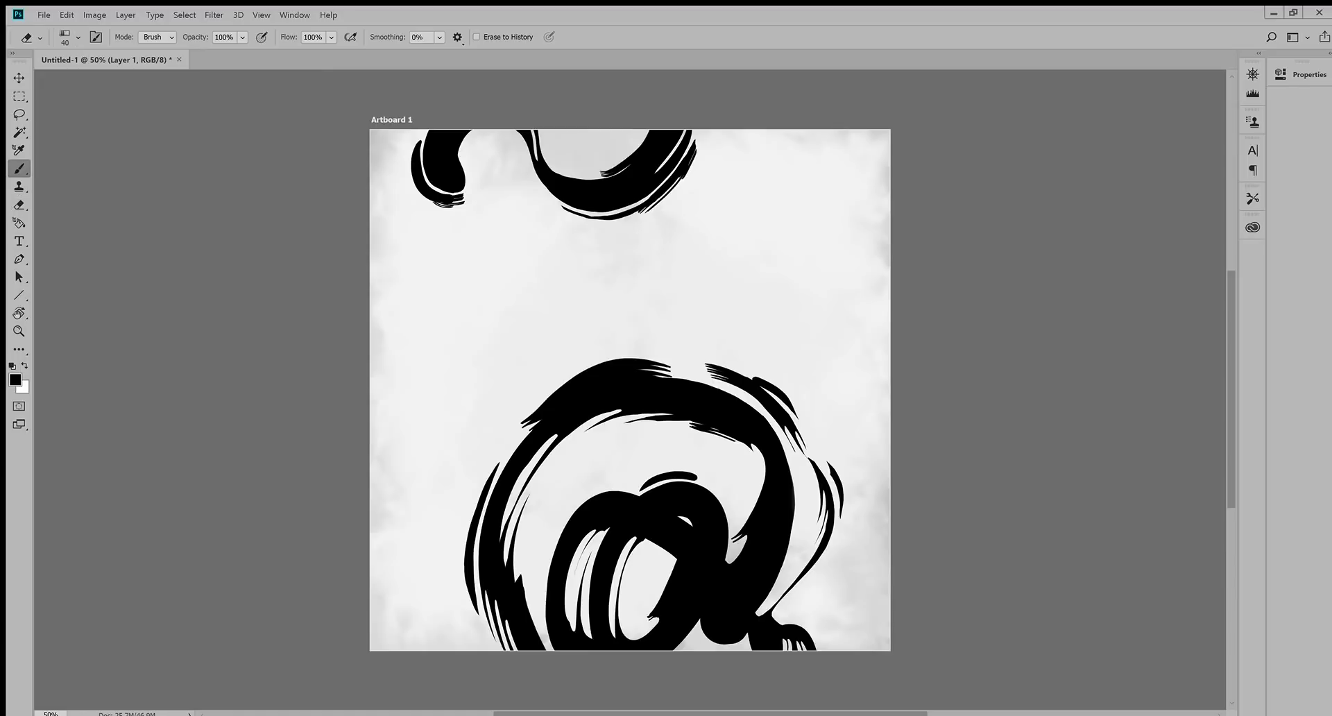
drag(530, 378, 631, 311)
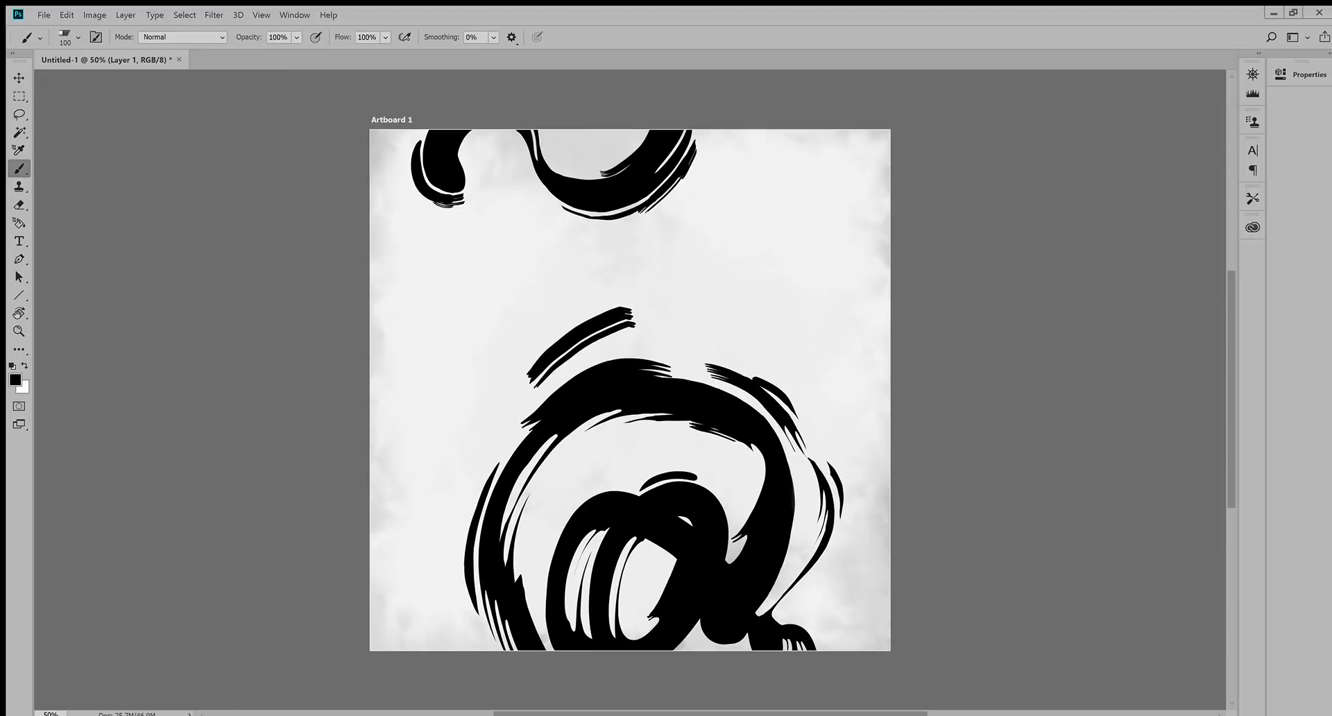
key(ctrl+z)
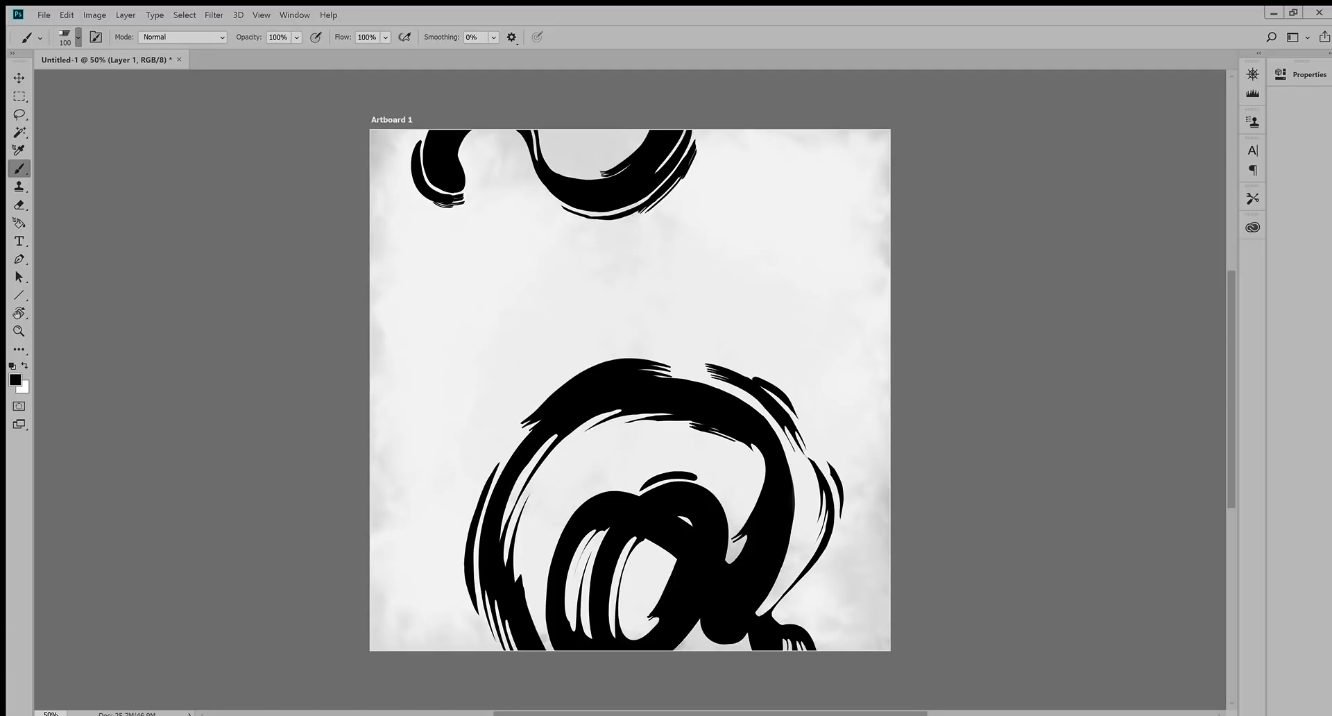
click(563, 307)
key(ctrl+z)
mouse_move(513, 416)
mouse_down()
mouse_move(684, 295)
mouse_move(692, 311)
mouse_up()
key(ctrl+z)
key(e)
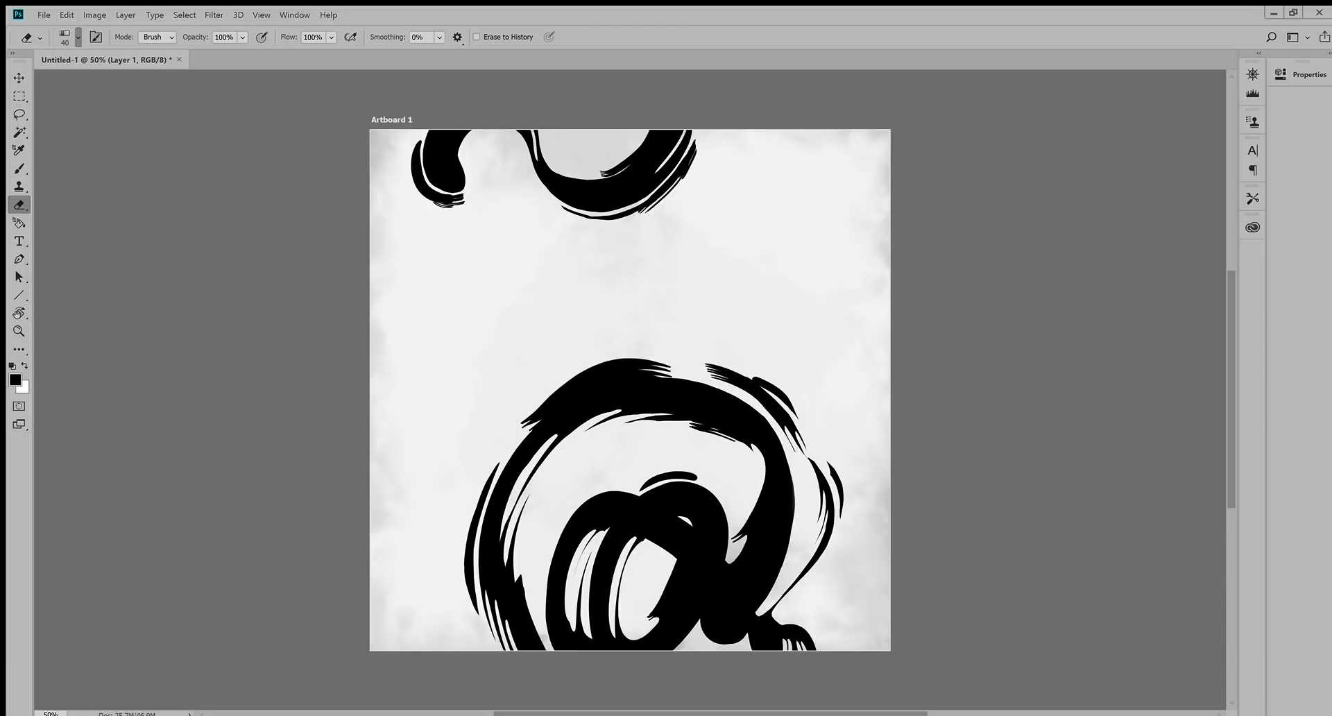
key(bracketleft)
key(bracketleft)
key(bracketleft)
key(bracketleft)
key(b)
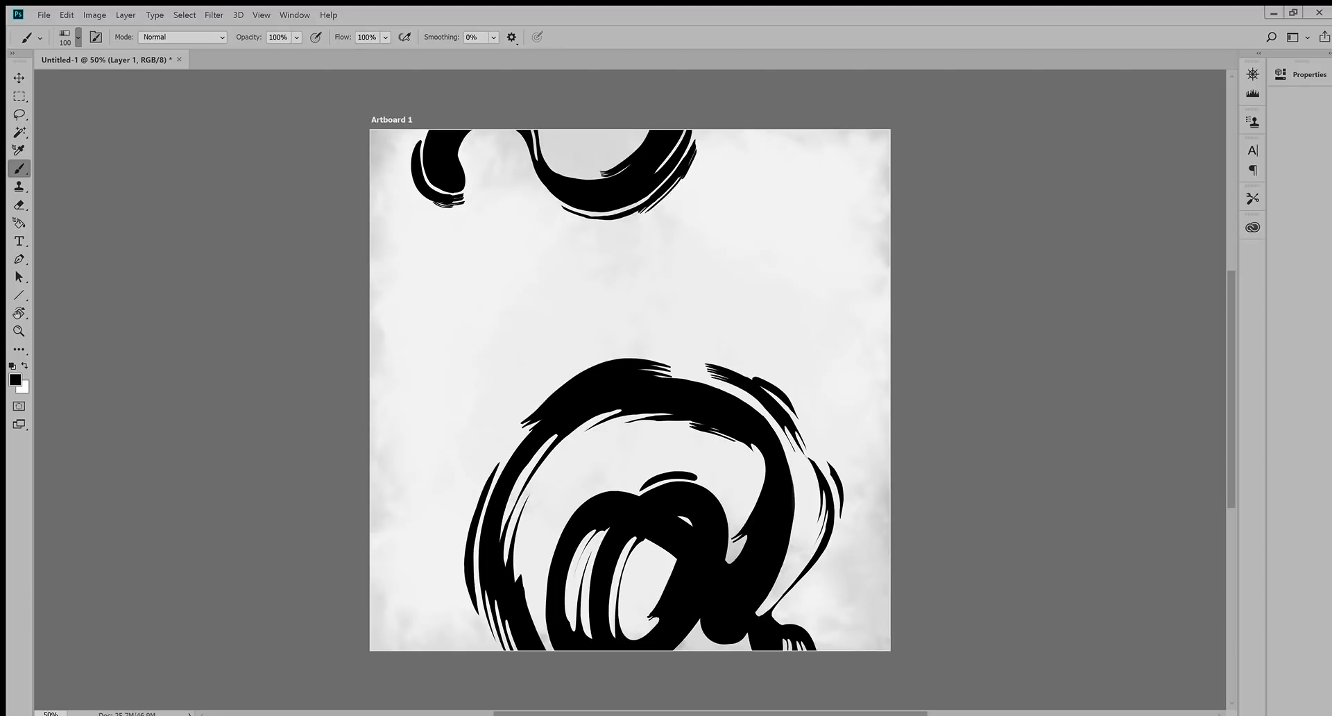
Step: Roughen the large loop's upper outer edge and upper-left inner edge with a size 30 grainy dry brush
key(period)
mouse_move(565, 380)
mouse_down()
mouse_move(628, 356)
mouse_move(665, 361)
mouse_up()
mouse_move(553, 450)
mouse_down()
mouse_move(594, 419)
mouse_move(530, 479)
mouse_up()
key(ctrl+z)
drag(572, 433, 535, 475)
key(ctrl+z)
key(ctrl+z)
key(ctrl+z)
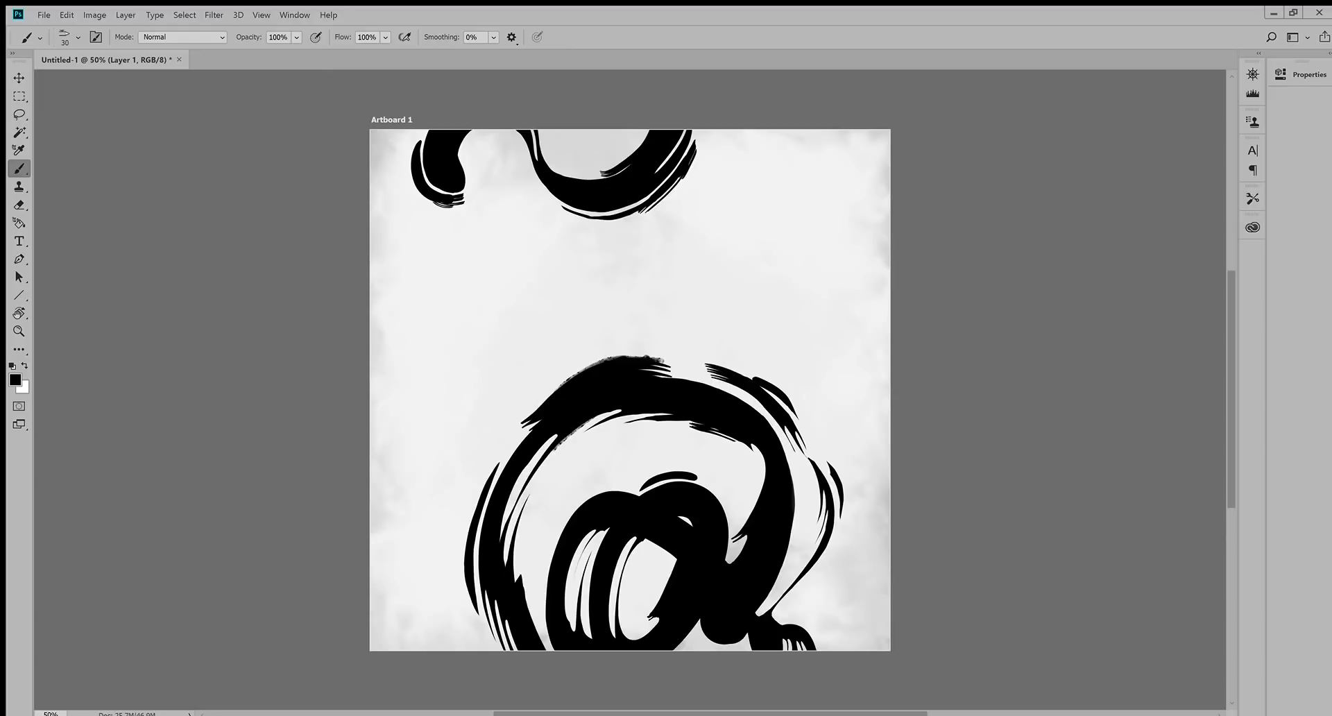
Step: Add grainy black dry-brush texture along the inner and outer edges of the large loop's left shoulder
drag(573, 433, 517, 497)
key(ctrl+z)
drag(548, 456, 513, 503)
key(ctrl+z)
drag(556, 437, 518, 489)
key(ctrl+z)
drag(557, 436, 536, 455)
mouse_move(522, 428)
mouse_down()
mouse_move(482, 467)
mouse_move(495, 460)
mouse_up()
key(ctrl+z)
key(ctrl+z)
Step: Roughen both edges of the large loop's right side with a size 35 grainy dry brush
key(bracketright)
drag(765, 479, 743, 532)
drag(764, 472, 761, 451)
drag(786, 454, 798, 525)
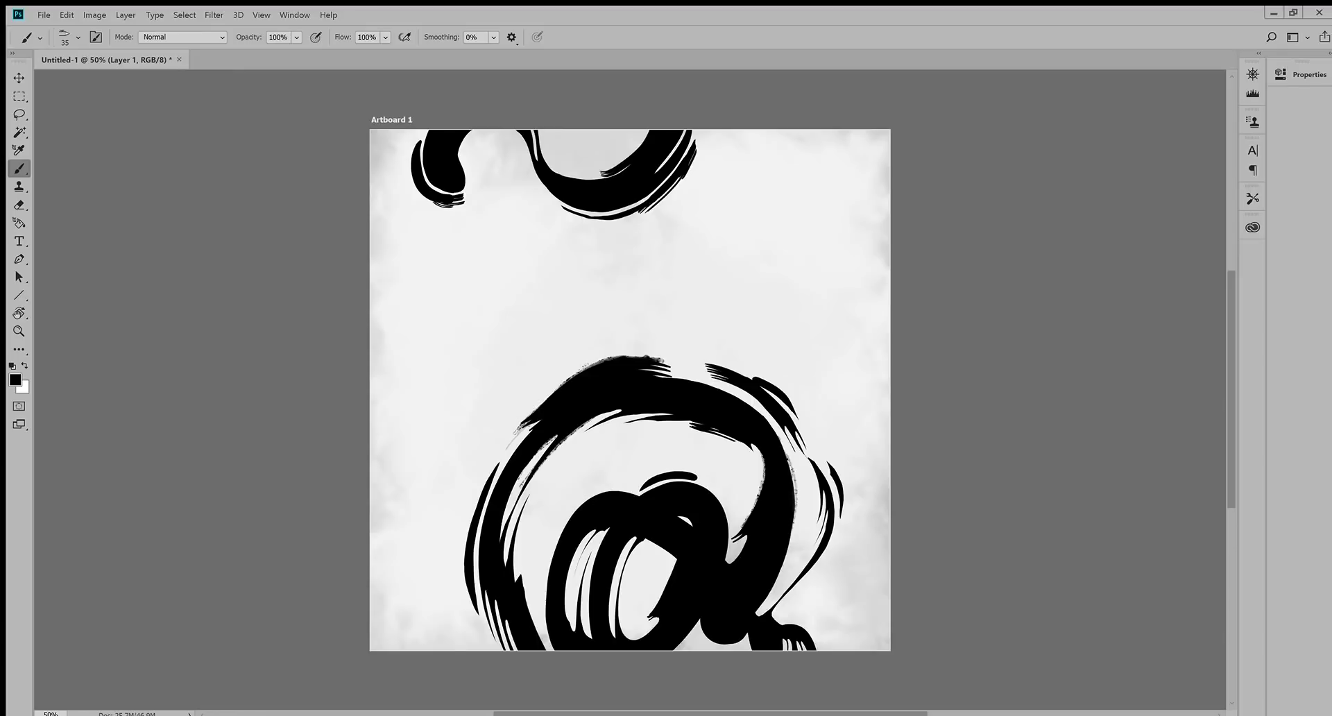
Step: Add grainy dry-brush texture to the small inner loop's right and left edges and the large loop's lower-right inner edge
mouse_move(676, 559)
mouse_down()
mouse_move(664, 592)
mouse_move(679, 650)
mouse_up()
drag(746, 536, 730, 563)
mouse_move(634, 494)
mouse_down()
mouse_move(686, 480)
mouse_move(664, 482)
mouse_up()
key(ctrl+z)
drag(583, 503, 552, 563)
drag(572, 515, 548, 598)
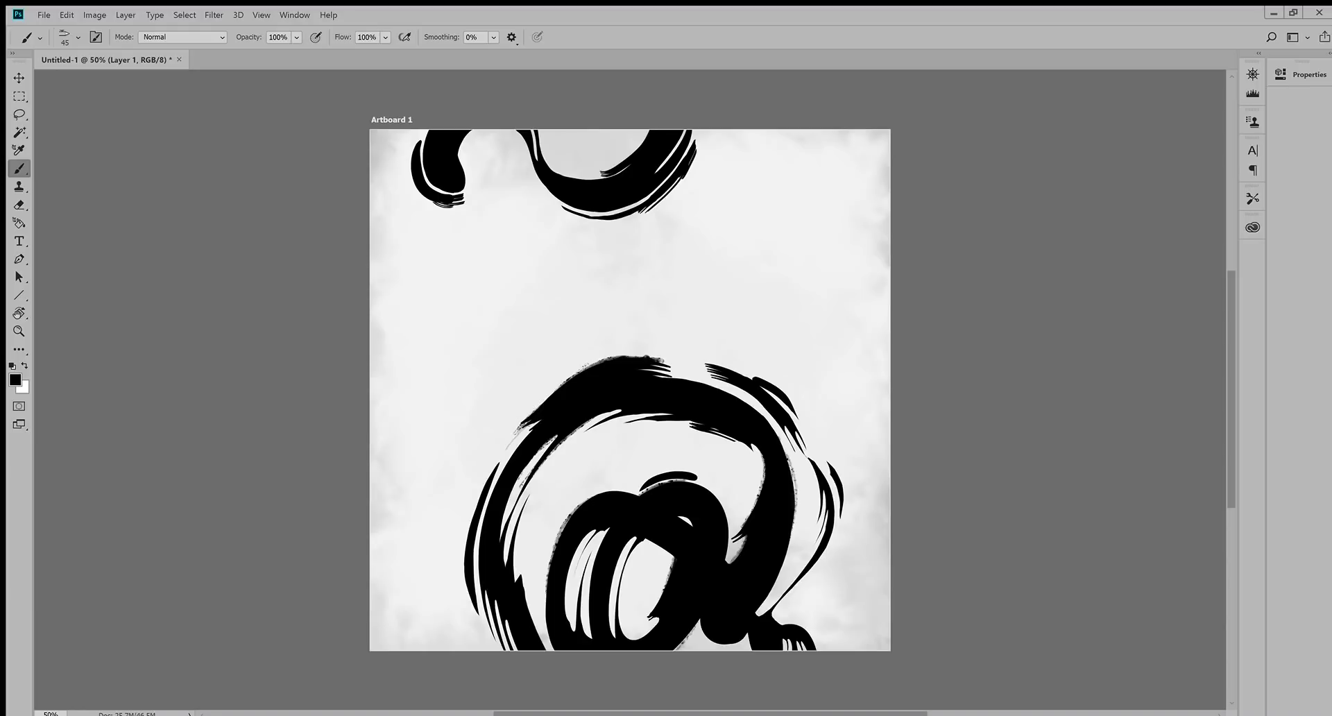
Step: Add grainy dry-brush texture to the thin outer stroke on the right and the large loop's upper-right inner edge
drag(827, 512, 820, 544)
drag(822, 541, 790, 589)
drag(752, 446, 756, 456)
key(ctrl+z)
drag(752, 447, 759, 467)
key(ctrl+z)
key(ctrl+z)
key(ctrl+z)
key(ctrl+z)
key(ctrl+z)
drag(752, 447, 758, 470)
key(ctrl+z)
Step: Roughen the large loop's lower-right outer edge with a size 90 grainy dry brush
drag(745, 634, 746, 650)
drag(786, 565, 759, 613)
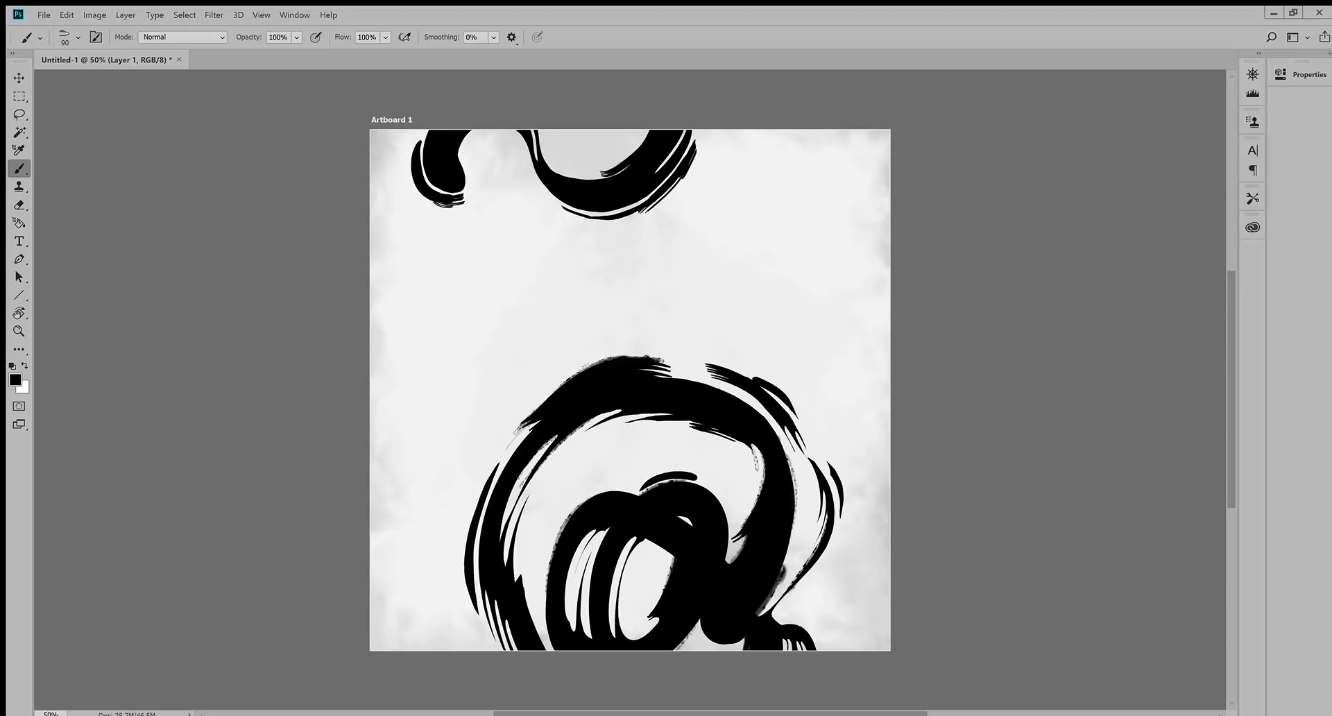
drag(795, 506, 784, 570)
drag(796, 510, 786, 561)
Step: Add light dry-brush grain to the large loop's top inner edge, the small loop's gap and top arc, and the far-right stroke tip
drag(702, 426, 670, 422)
mouse_move(589, 585)
mouse_down()
mouse_move(591, 638)
mouse_move(597, 545)
mouse_up()
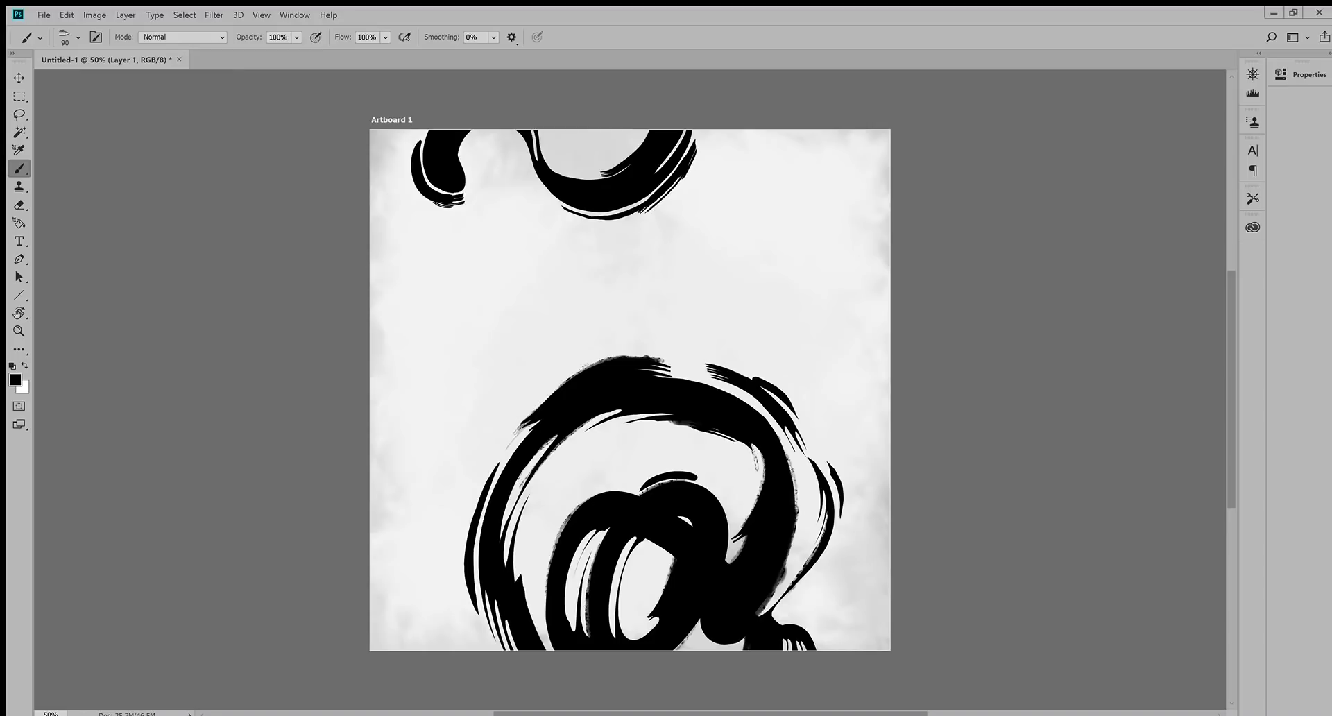
drag(633, 493, 652, 478)
drag(633, 494, 645, 483)
click(825, 458)
Step: Roughen the large loop's lower-left edges and left inner edge with grainy dry-brush strokes
drag(493, 624, 501, 651)
mouse_move(506, 601)
mouse_down()
mouse_move(495, 650)
mouse_move(487, 627)
mouse_up()
drag(503, 600, 496, 626)
drag(511, 533, 507, 559)
drag(520, 511, 504, 566)
drag(520, 513, 505, 566)
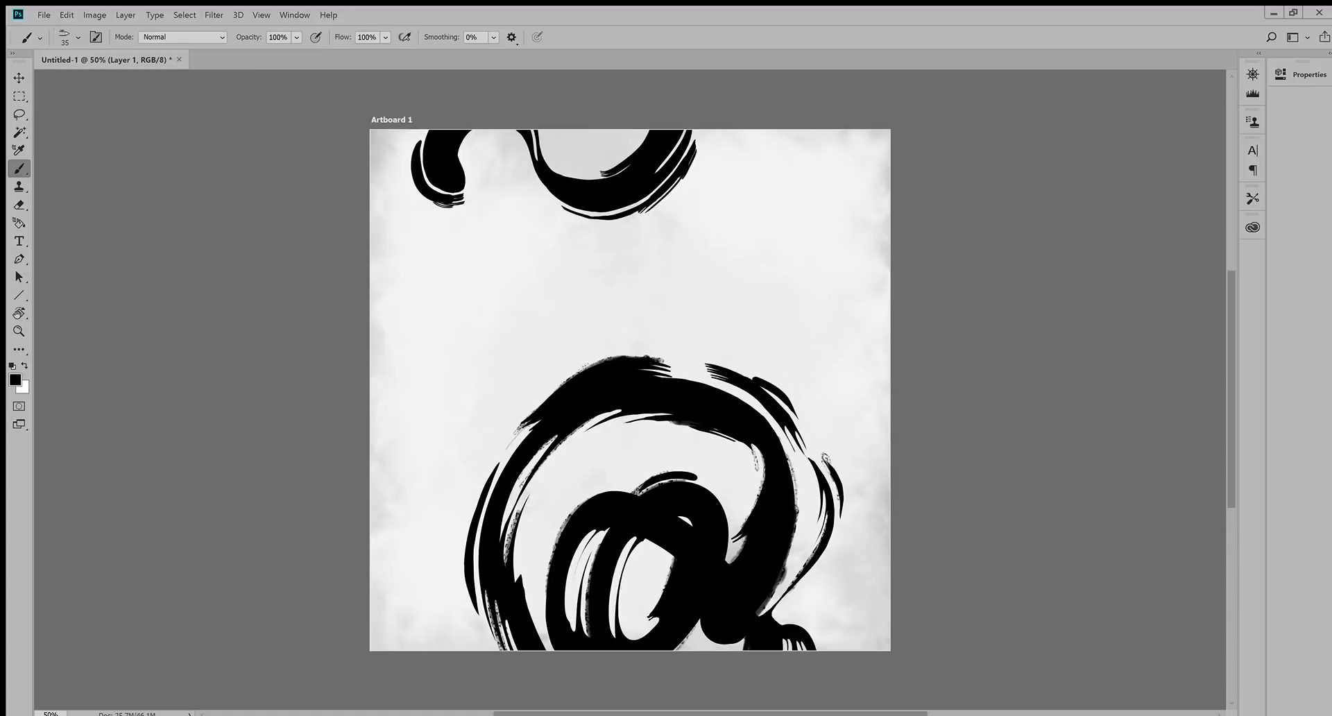
Step: Roughen the upper stroke's inner curve and right outer edge with a size 35 grainy dry brush
mouse_move(590, 169)
mouse_down()
mouse_move(614, 171)
mouse_move(647, 139)
mouse_move(656, 173)
mouse_up()
key(ctrl+z)
key(ctrl+z)
key(ctrl+z)
drag(701, 130, 692, 148)
key(ctrl+z)
key(r)
mouse_move(697, 147)
mouse_down()
mouse_move(816, 218)
mouse_move(874, 326)
mouse_up()
mouse_move(677, 411)
mouse_down()
mouse_move(682, 458)
mouse_move(680, 409)
mouse_move(689, 447)
mouse_up()
key(r)
drag(861, 388, 728, 205)
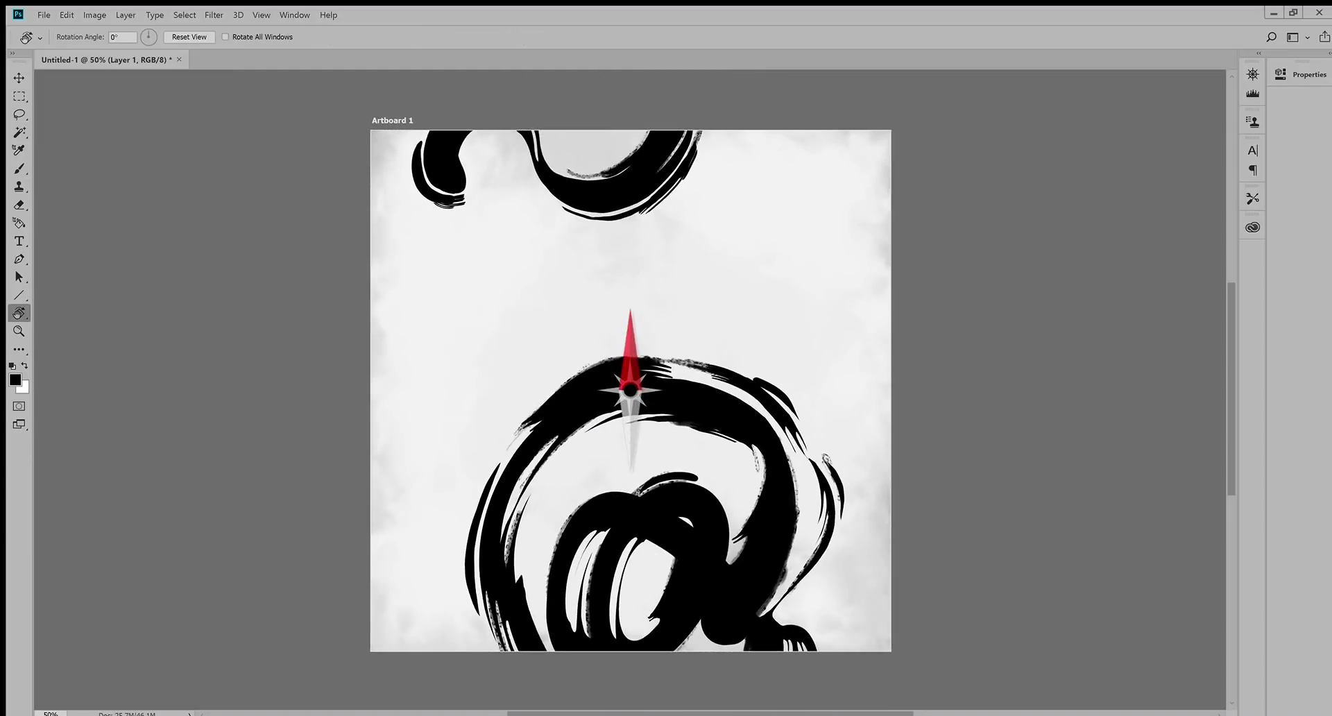
Step: Dry-brush grain onto the large loop's right and left shoulders and the upper-left hook's outer edge
drag(819, 451, 807, 482)
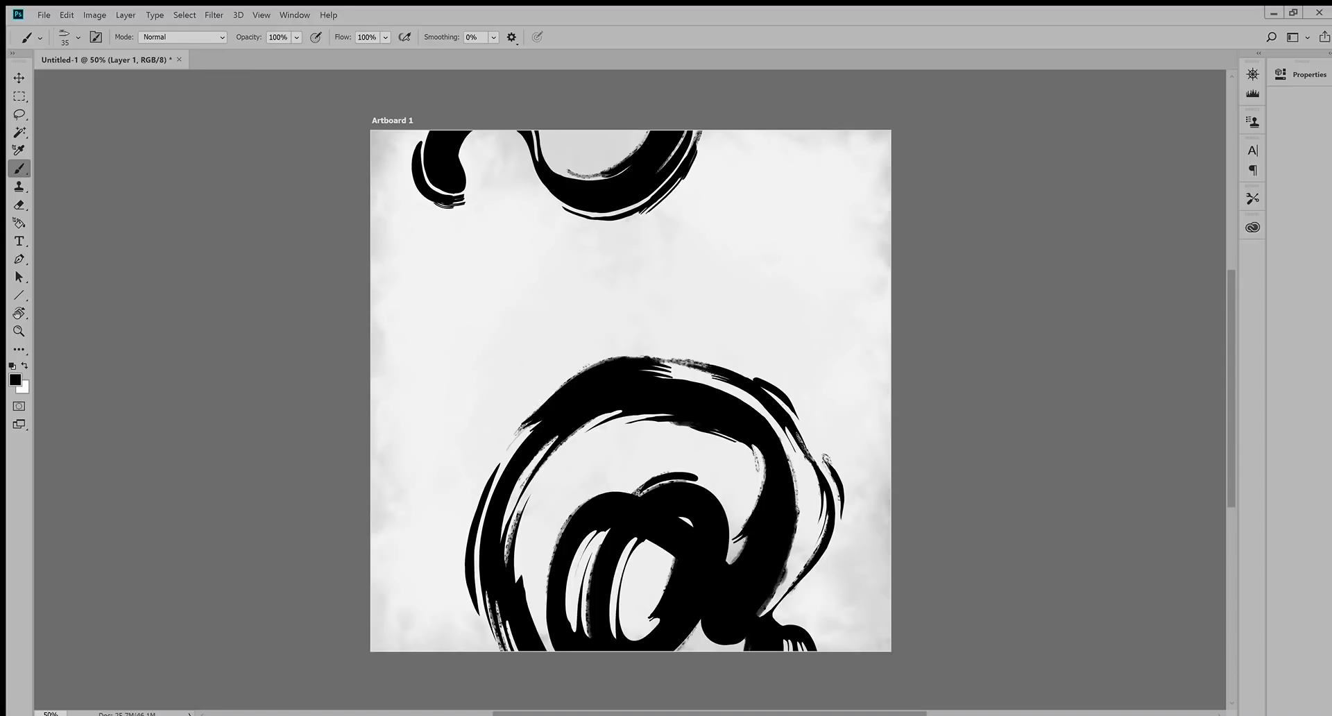
drag(510, 450, 495, 482)
mouse_move(419, 133)
mouse_down()
mouse_move(412, 173)
mouse_move(431, 202)
mouse_up()
Step: Add a grainy streak just above the large loop's top and thin it with a size 9 eraser
drag(662, 350, 622, 354)
key(e)
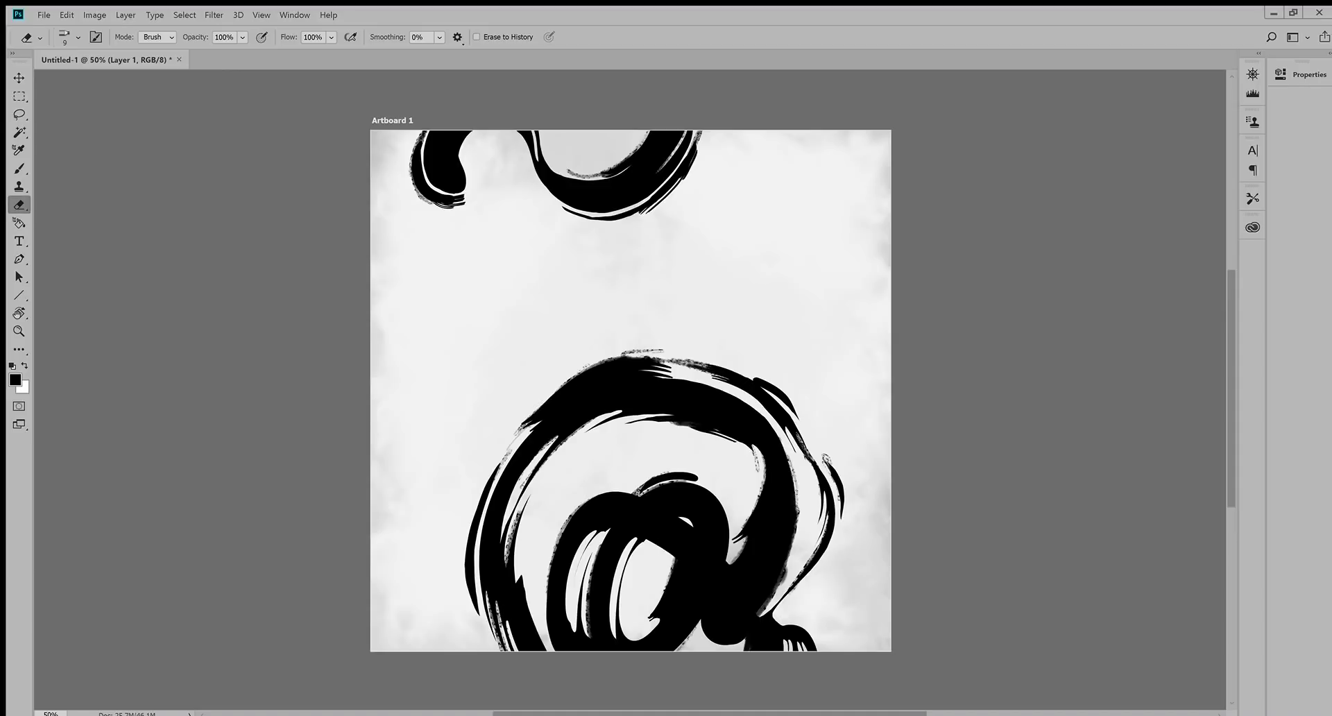
drag(657, 350, 628, 352)
key(b)
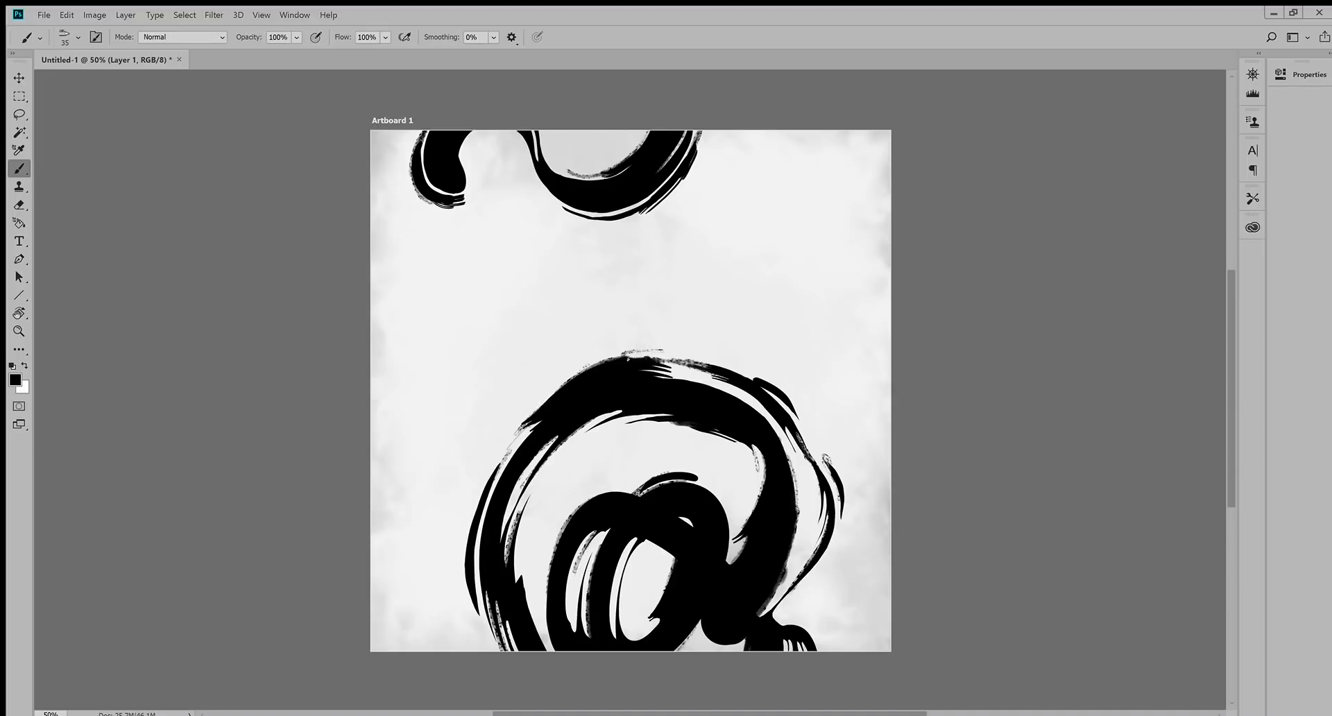
key(e)
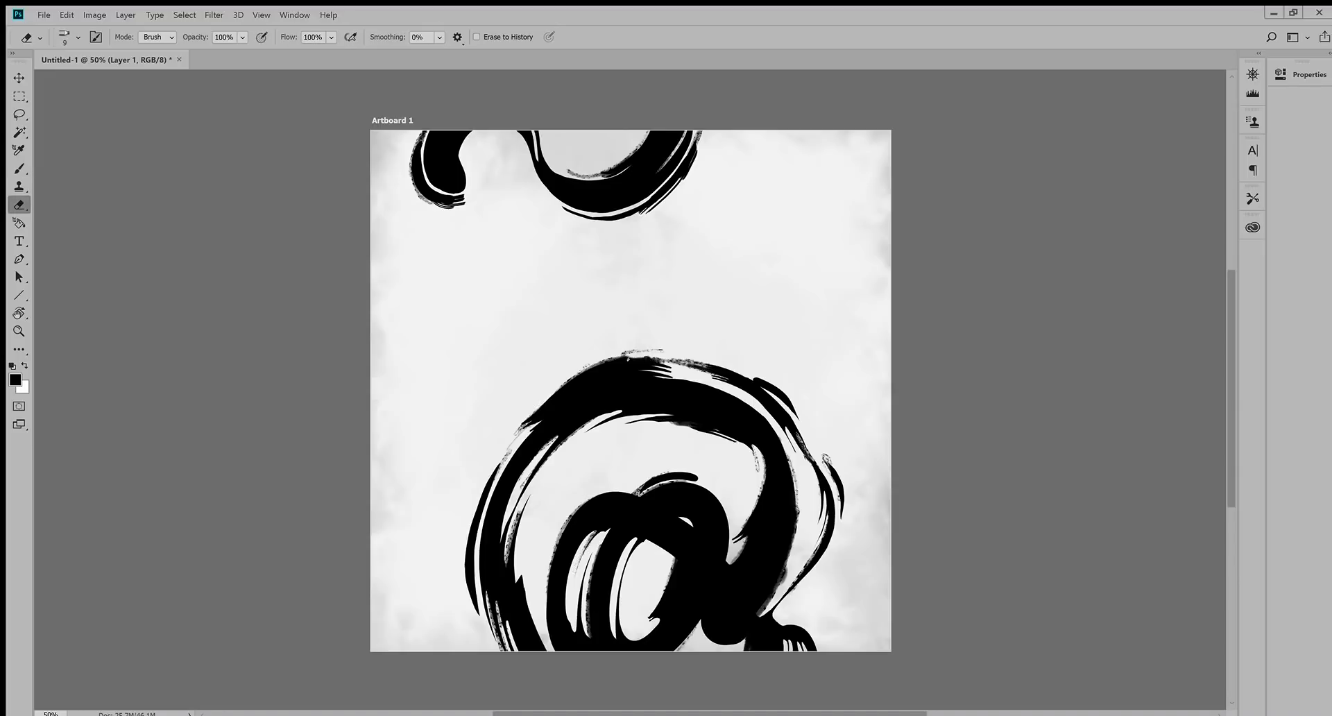
Step: Add size 35 dry-brush grain to the large loop's top and lower-right inner edges and its upper-right outer arc
key(b)
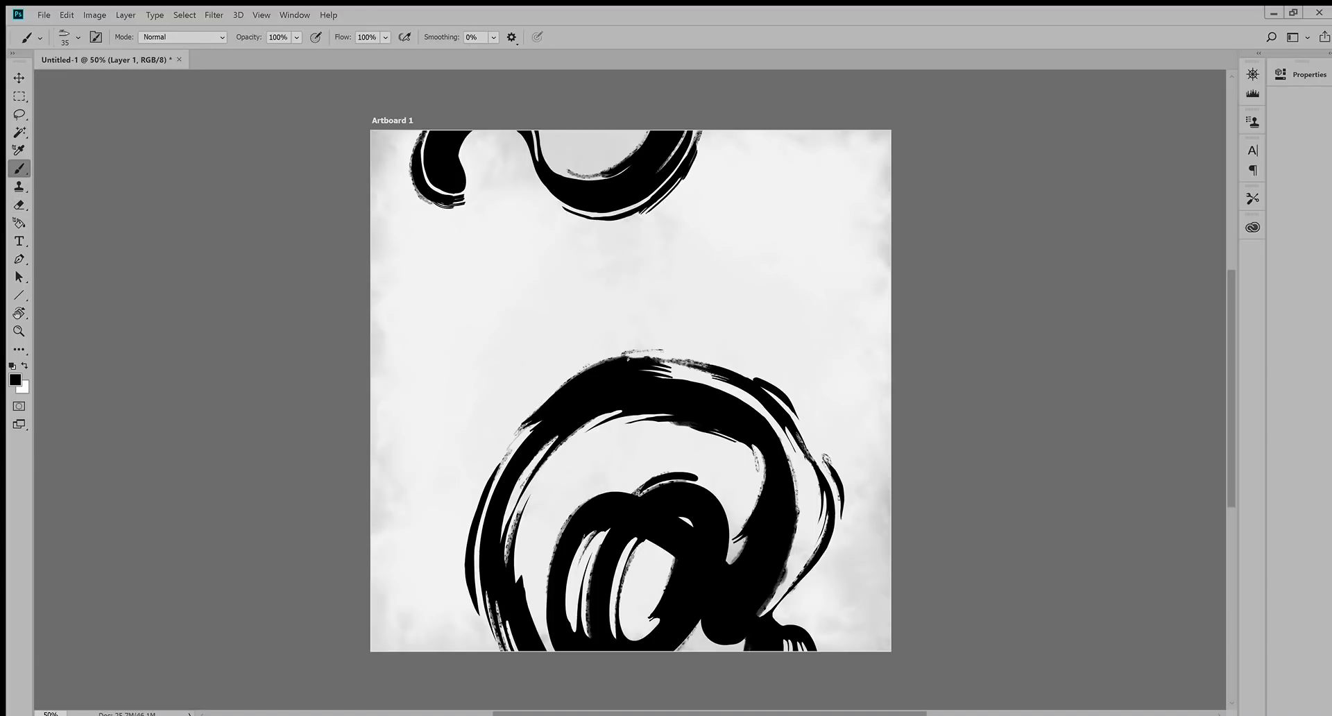
drag(585, 434, 663, 417)
key(e)
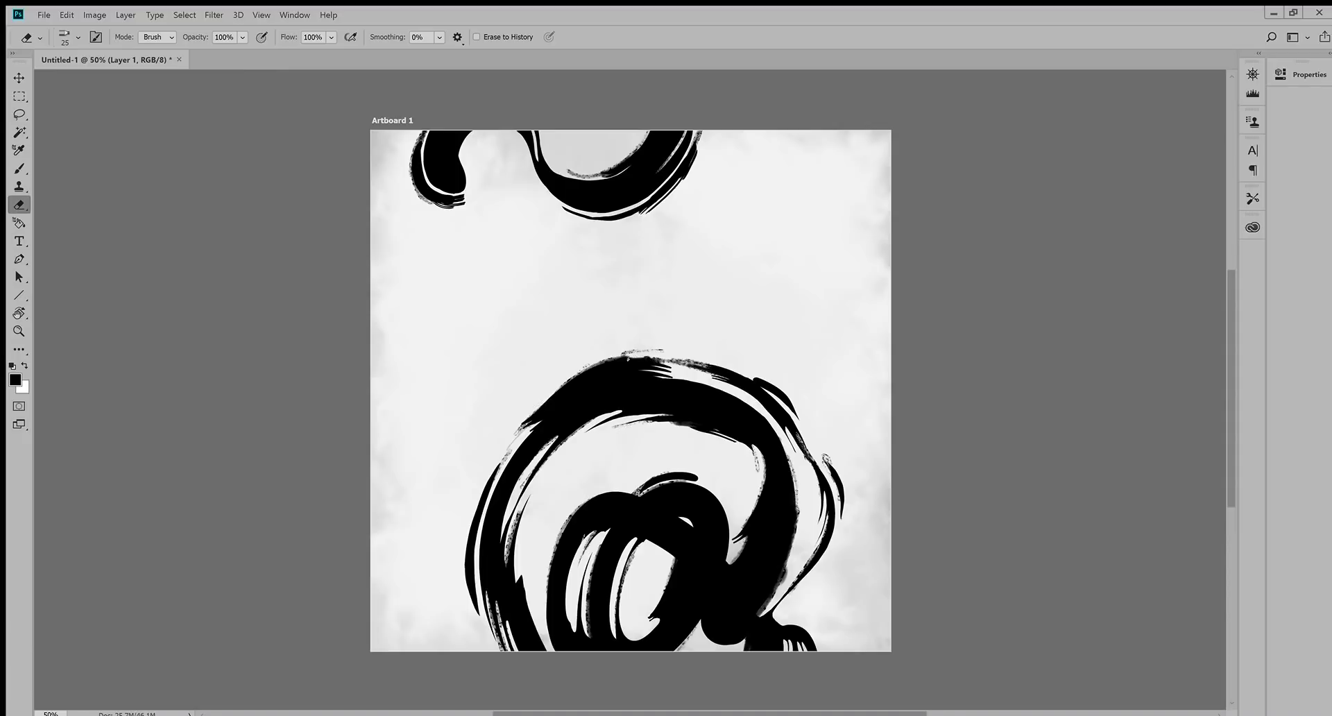
key(b)
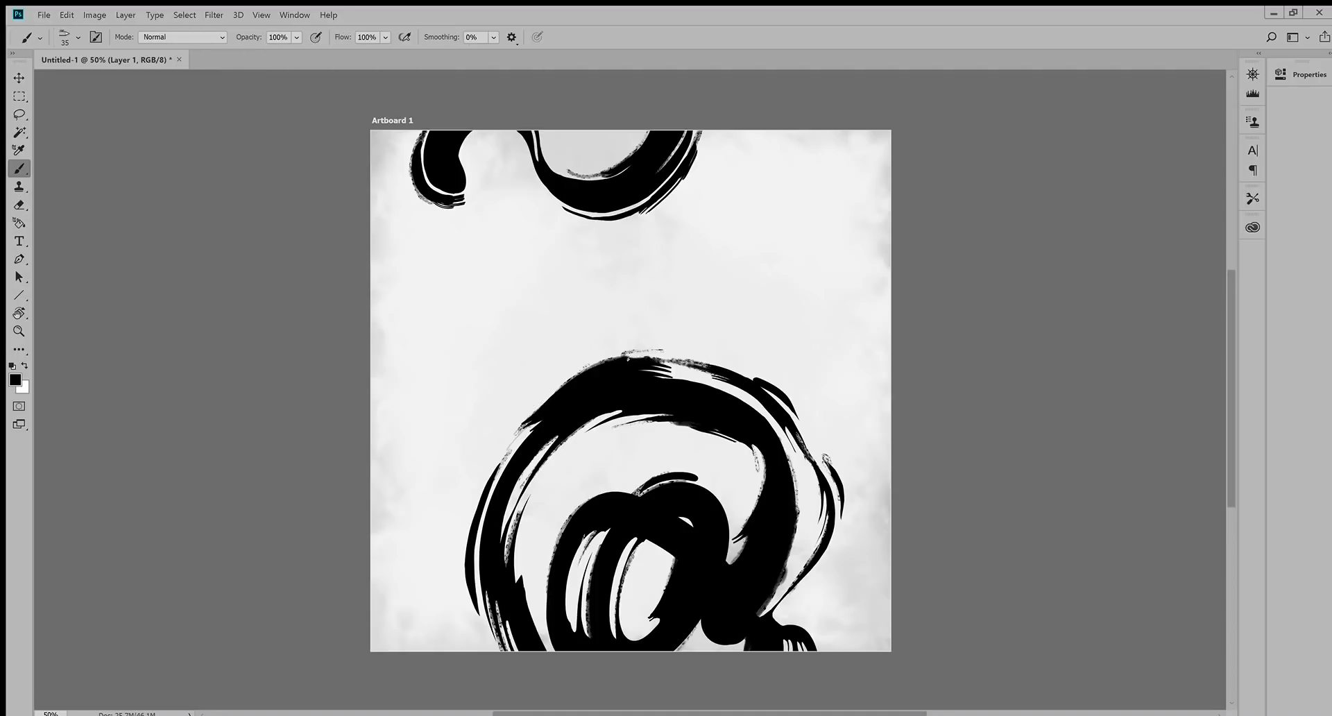
drag(748, 510, 737, 552)
mouse_move(795, 408)
mouse_down()
mouse_move(811, 444)
mouse_move(805, 426)
mouse_up()
Step: Add a grainy streak inside the thin right-hand outer stroke and trim it with a size 25 eraser
drag(821, 477, 807, 551)
key(ctrl+z)
key(ctrl+z)
drag(819, 481, 806, 543)
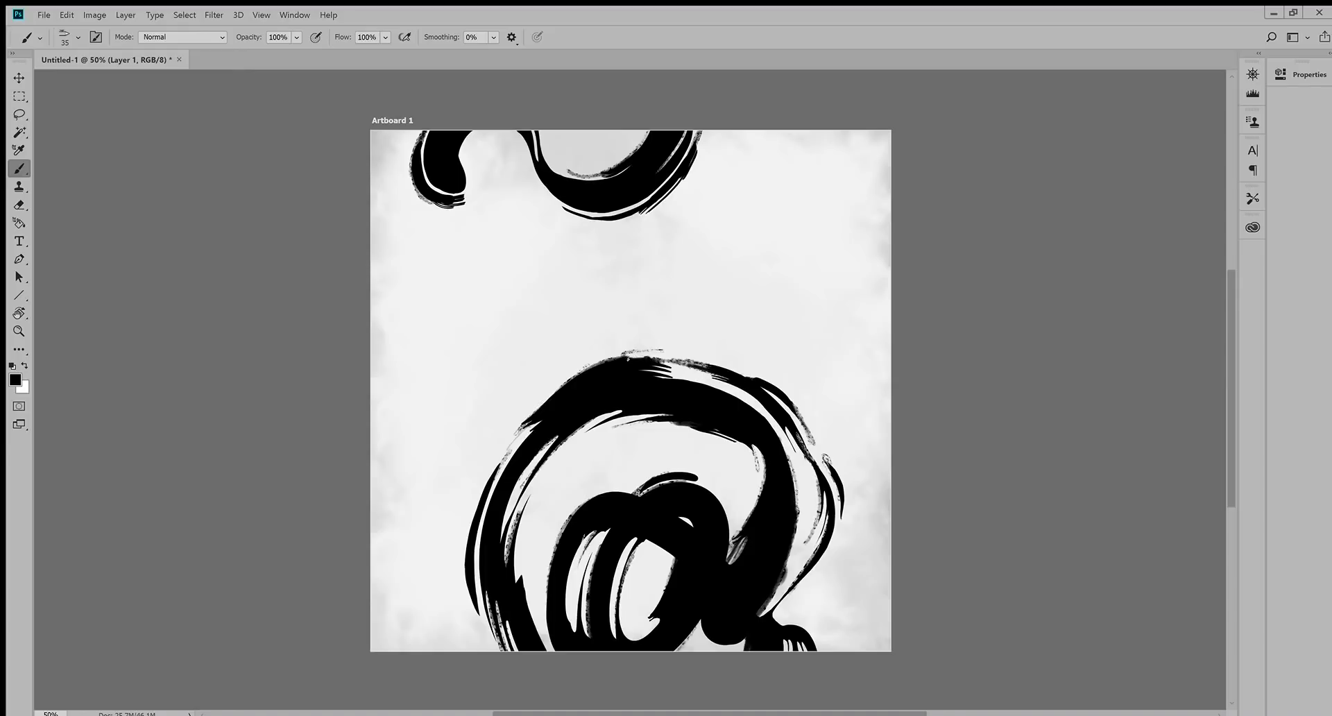
key(ctrl+z)
drag(821, 481, 807, 543)
key(ctrl+z)
drag(821, 479, 799, 560)
key(ctrl+z)
key(ctrl+z)
key(e)
drag(829, 513, 824, 530)
drag(819, 530, 801, 551)
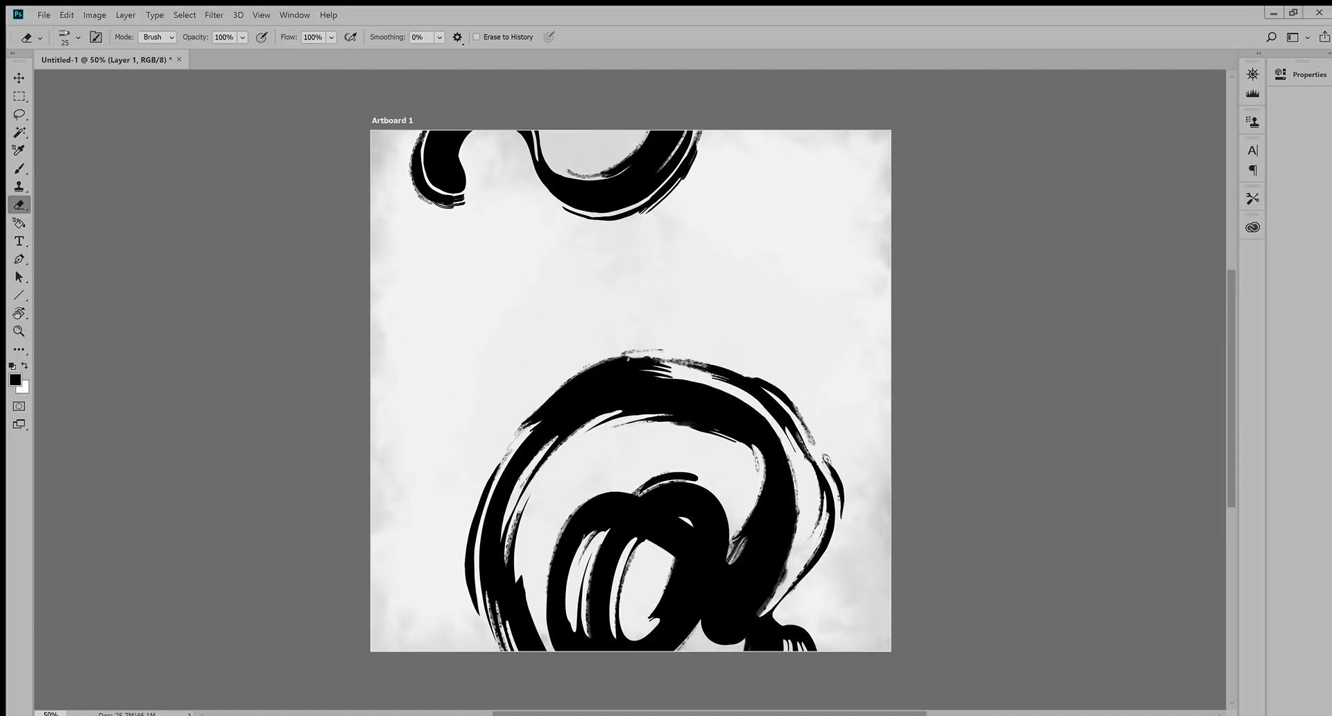
Step: Add a faint grainy streak trailing off the large loop's upper-left outer edge
key(b)
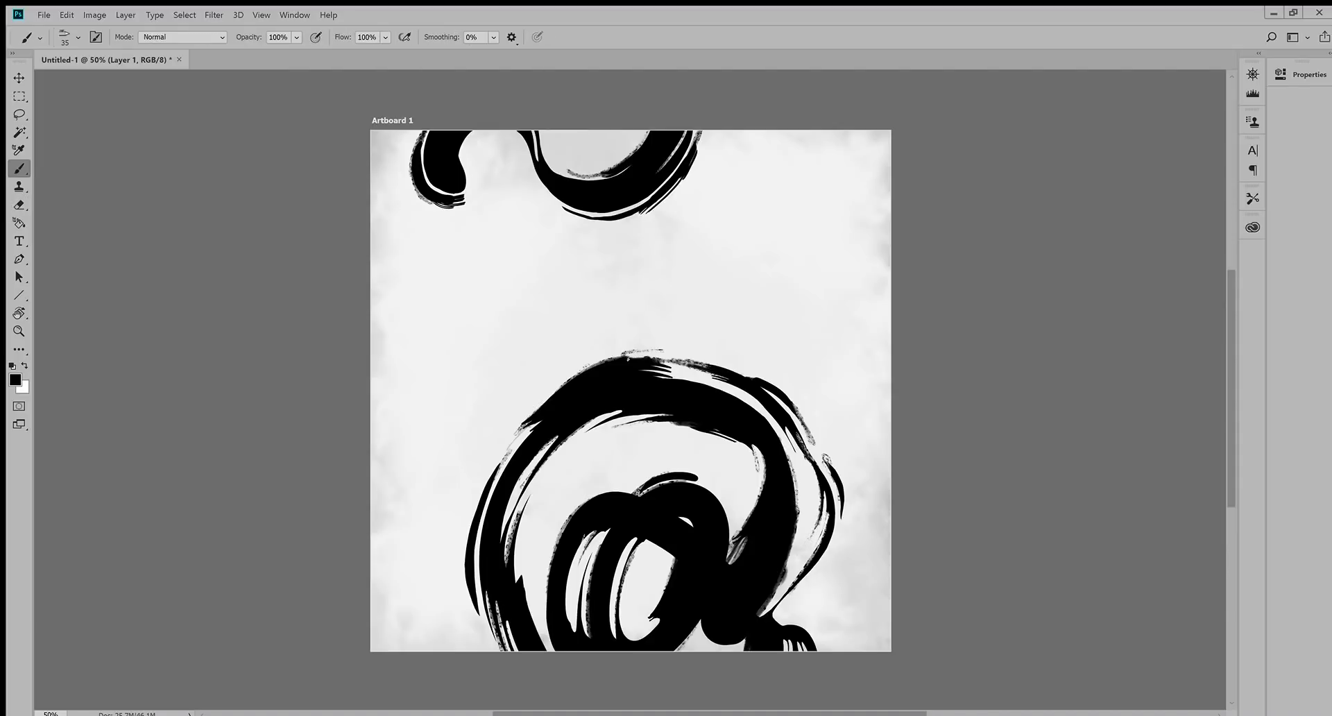
mouse_move(506, 437)
mouse_down()
mouse_move(577, 374)
mouse_move(495, 469)
mouse_up()
key(ctrl+z)
key(ctrl+z)
drag(520, 426, 492, 460)
key(ctrl+z)
Step: Add grainy streaks along the large loop's upper-left inner edge and trim them with a size 25 eraser
drag(621, 412, 564, 452)
key(e)
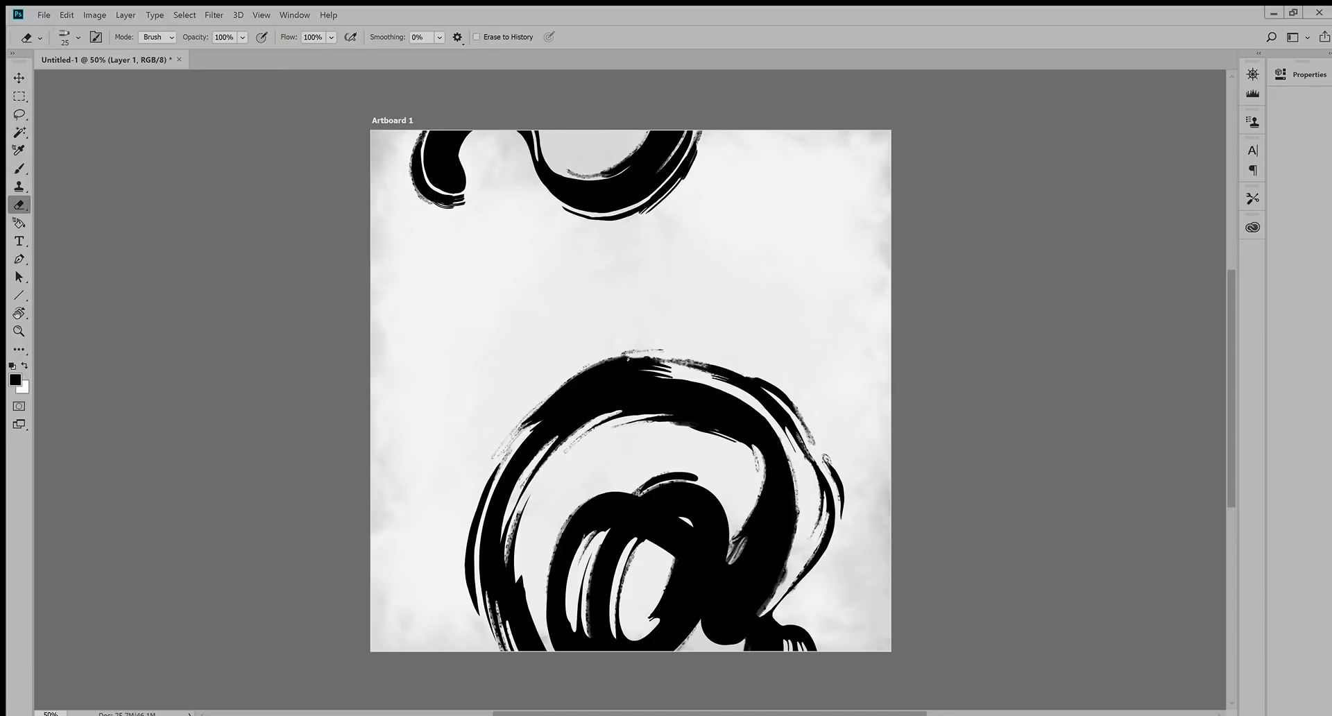
drag(584, 436, 570, 448)
key(b)
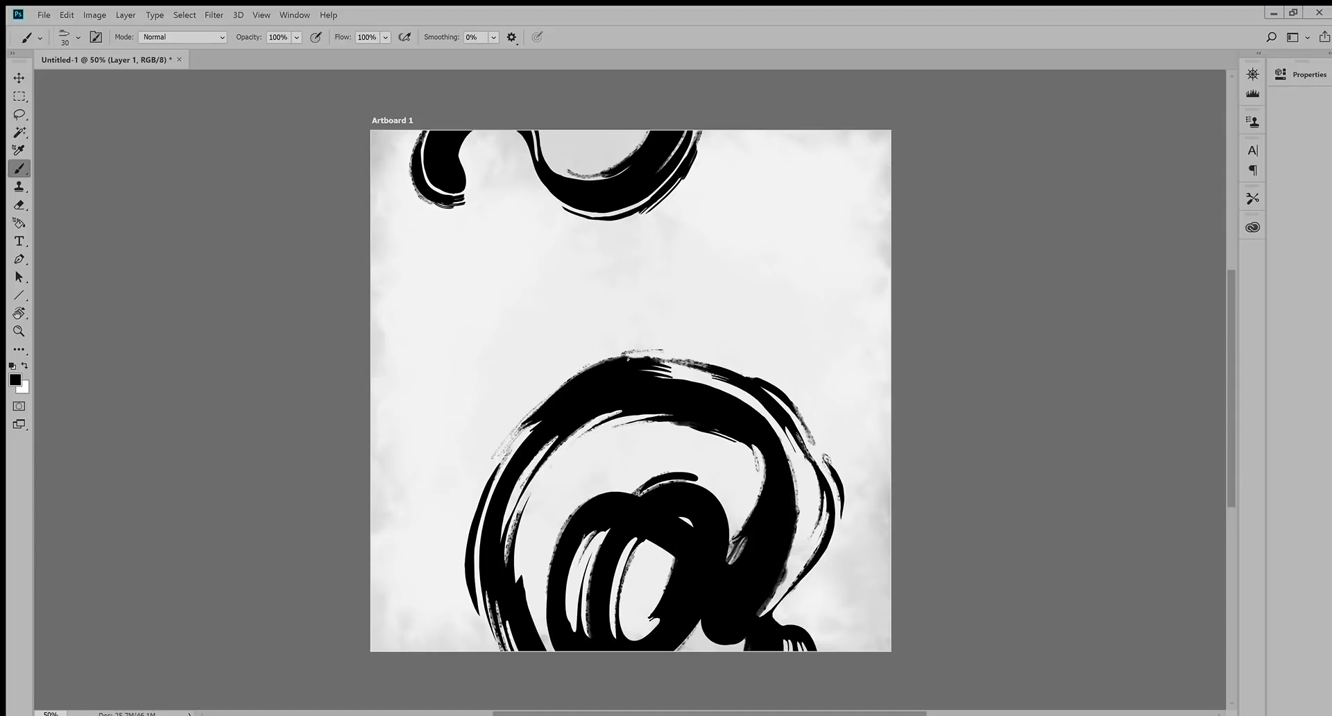
key(e)
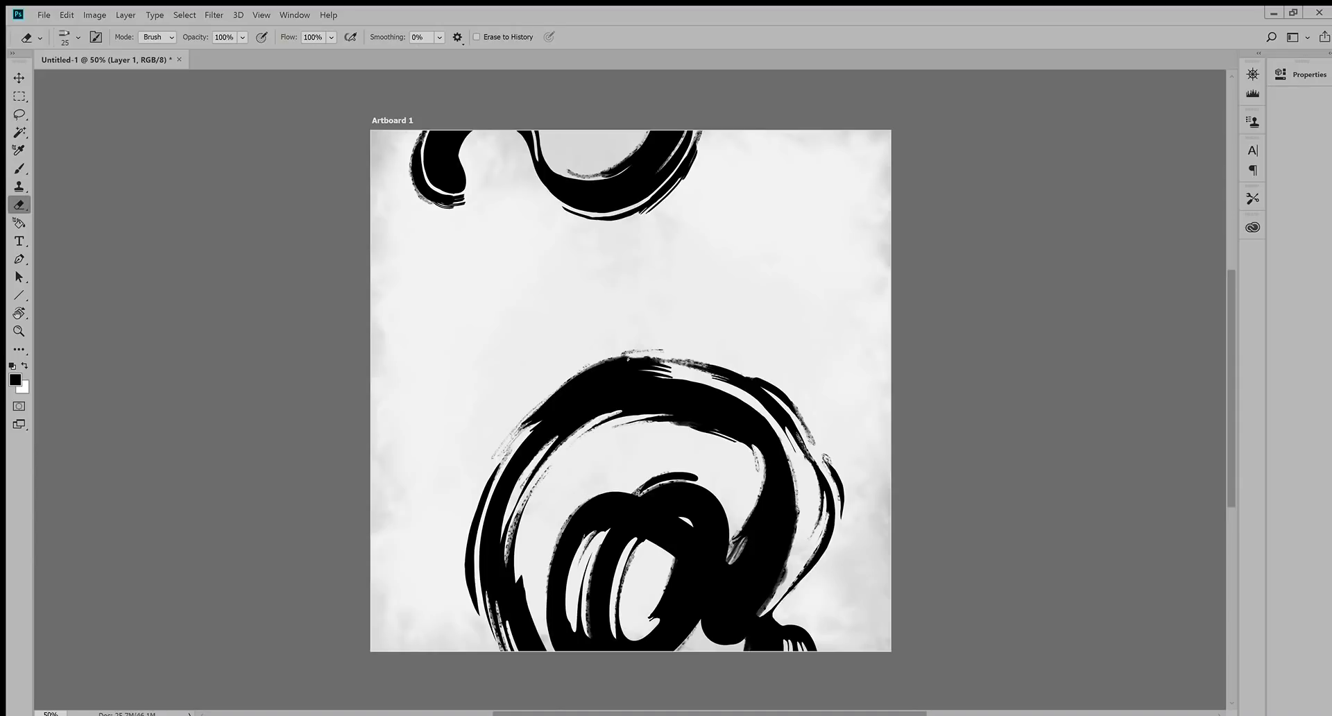
key(b)
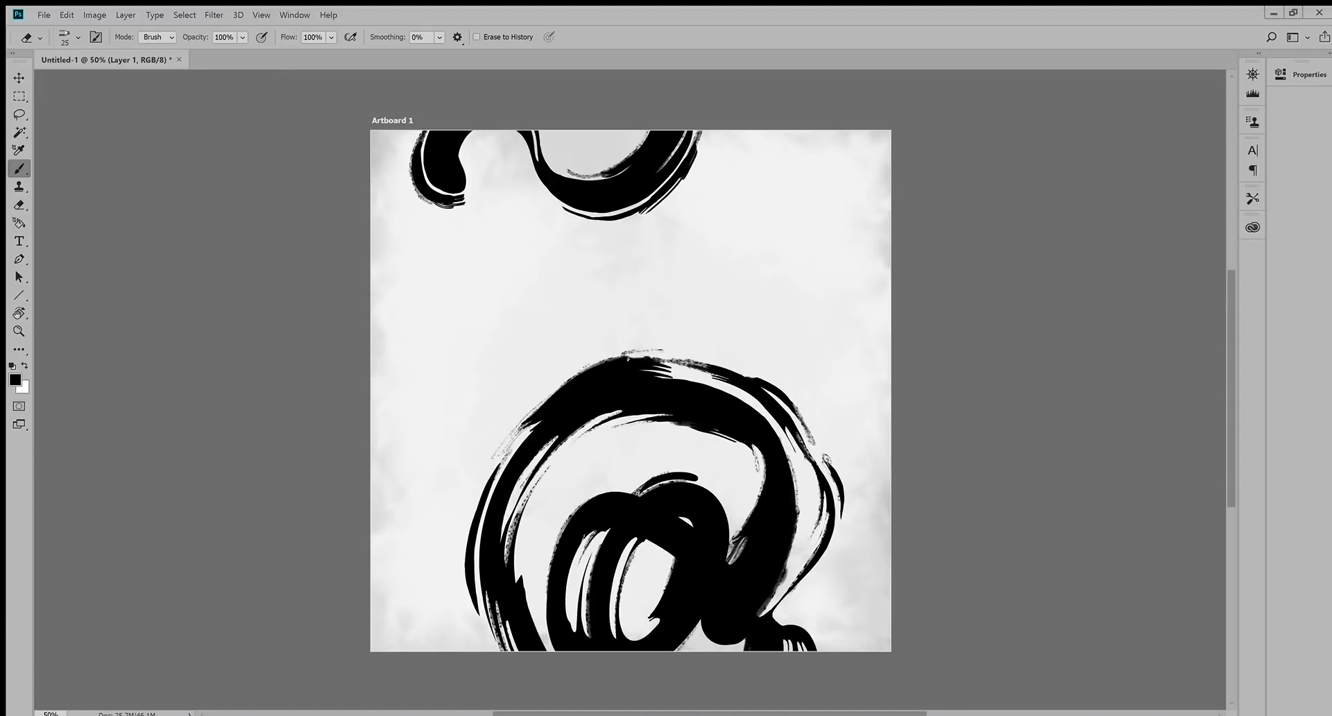
Step: Paint size 30 grainy streaks down the gap between the large loop's right side and the thin outer stroke
drag(775, 421, 802, 489)
key(ctrl+z)
key(ctrl+shift+z)
key(ctrl+z)
key(ctrl+shift+z)
key(ctrl+z)
key(ctrl+shift+z)
drag(799, 457, 809, 523)
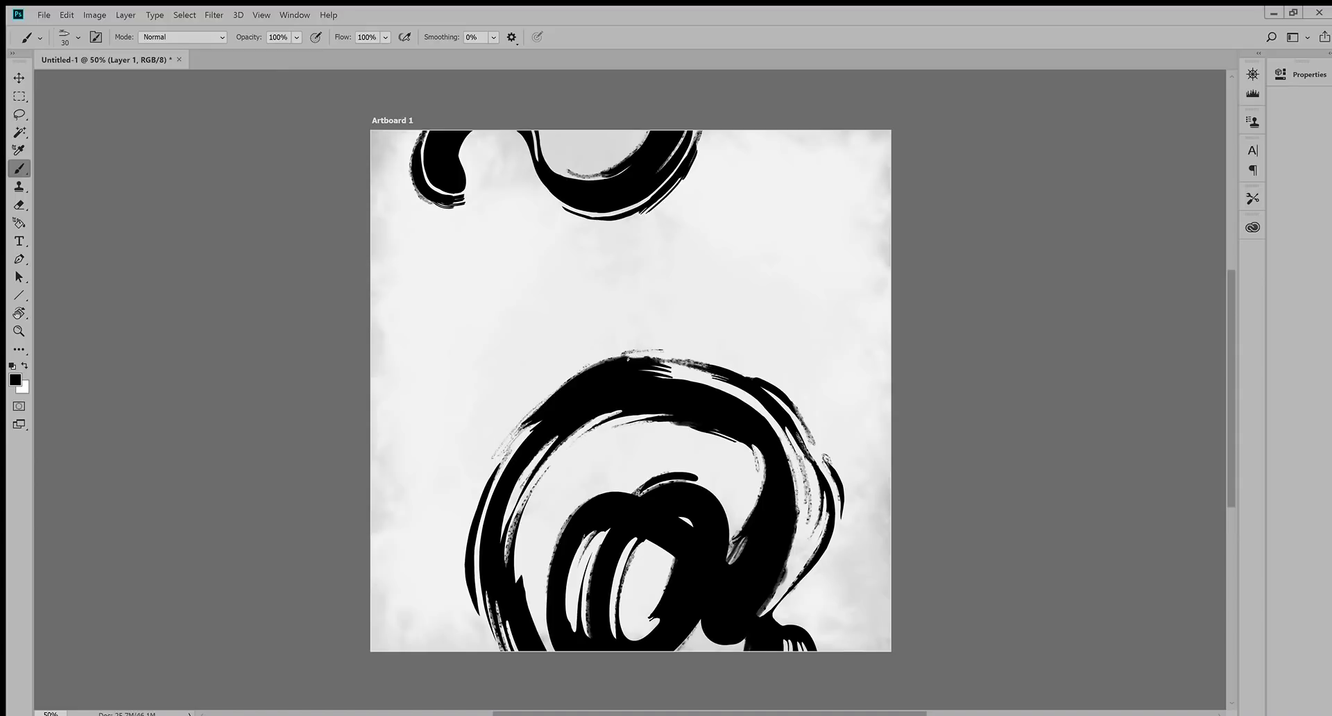
Step: Extend the grainy streak in the right-hand gap toward the large loop's lower right
drag(796, 478, 809, 542)
key(ctrl+z)
drag(805, 484, 801, 552)
key(ctrl+z)
drag(808, 507, 796, 561)
Step: Thin the lower part of the grainy streak in the right-hand gap with a size 25 eraser
key(e)
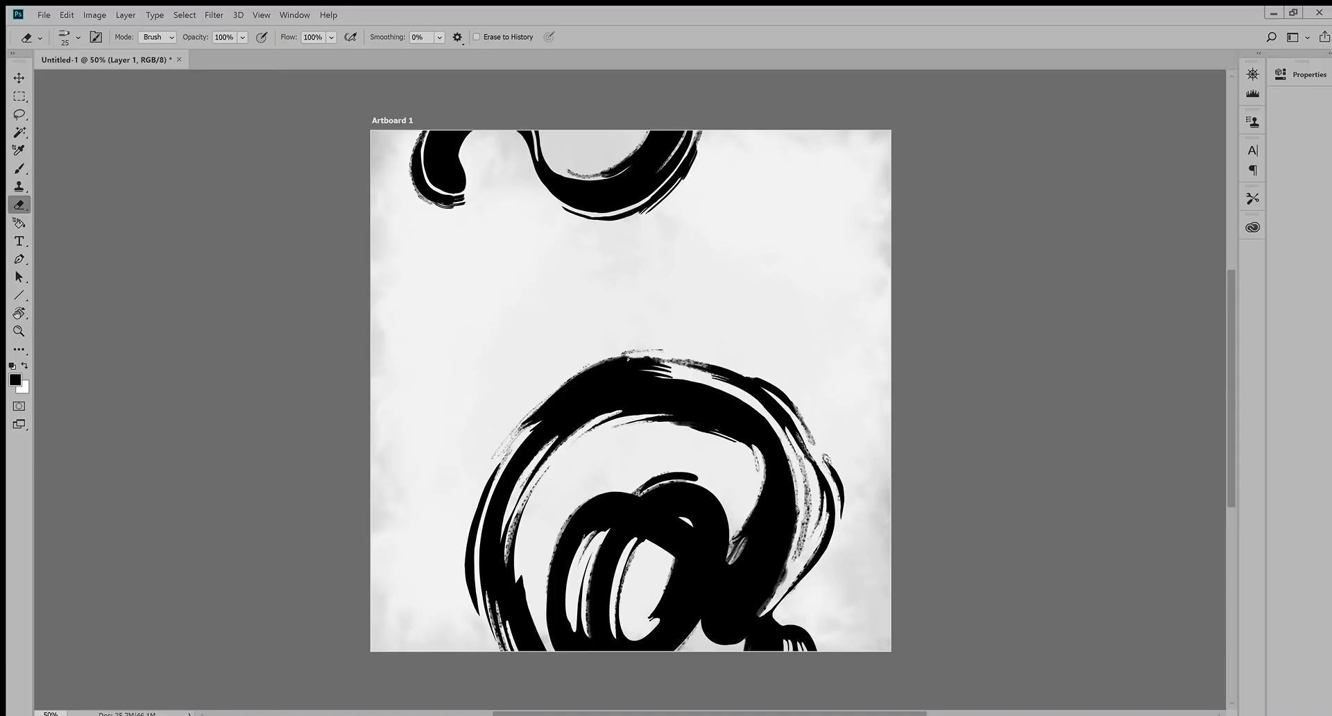
drag(807, 505, 797, 558)
key(ctrl+z)
drag(806, 512, 797, 559)
drag(805, 491, 803, 548)
Step: Clean up the upper stroke's lower-left and right outer edges with a size 45 eraser
key(b)
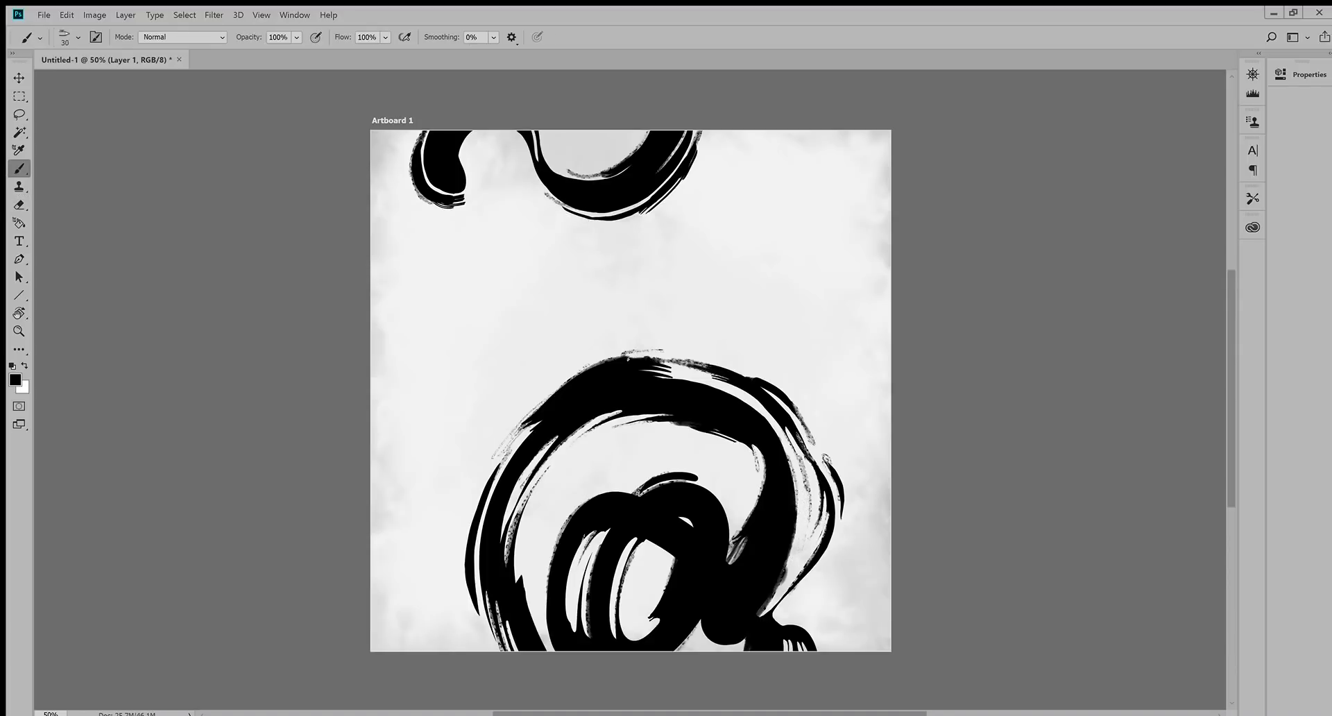
drag(542, 191, 569, 215)
key(ctrl+z)
key(e)
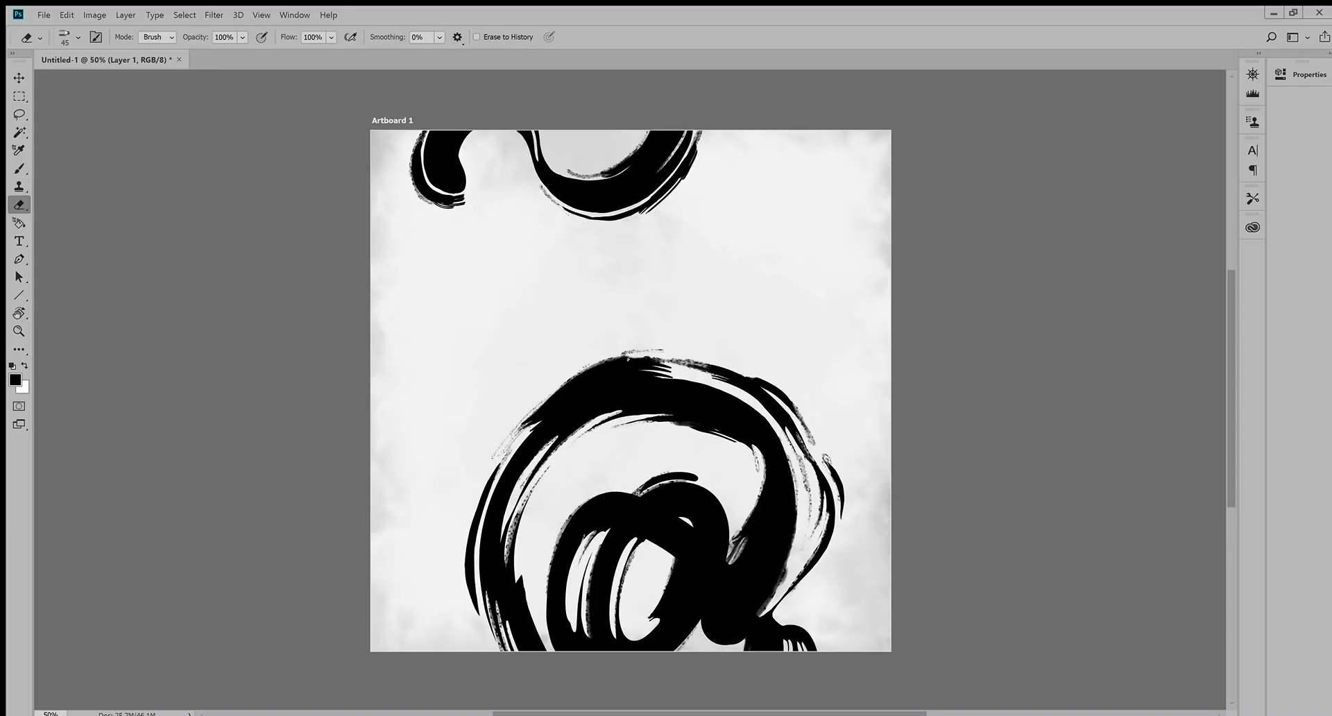
drag(541, 186, 584, 218)
drag(703, 132, 701, 147)
Step: Add a grainy tail curling up from the upper-left hook's end and lighten it with the eraser
key(b)
drag(463, 194, 482, 160)
key(ctrl+z)
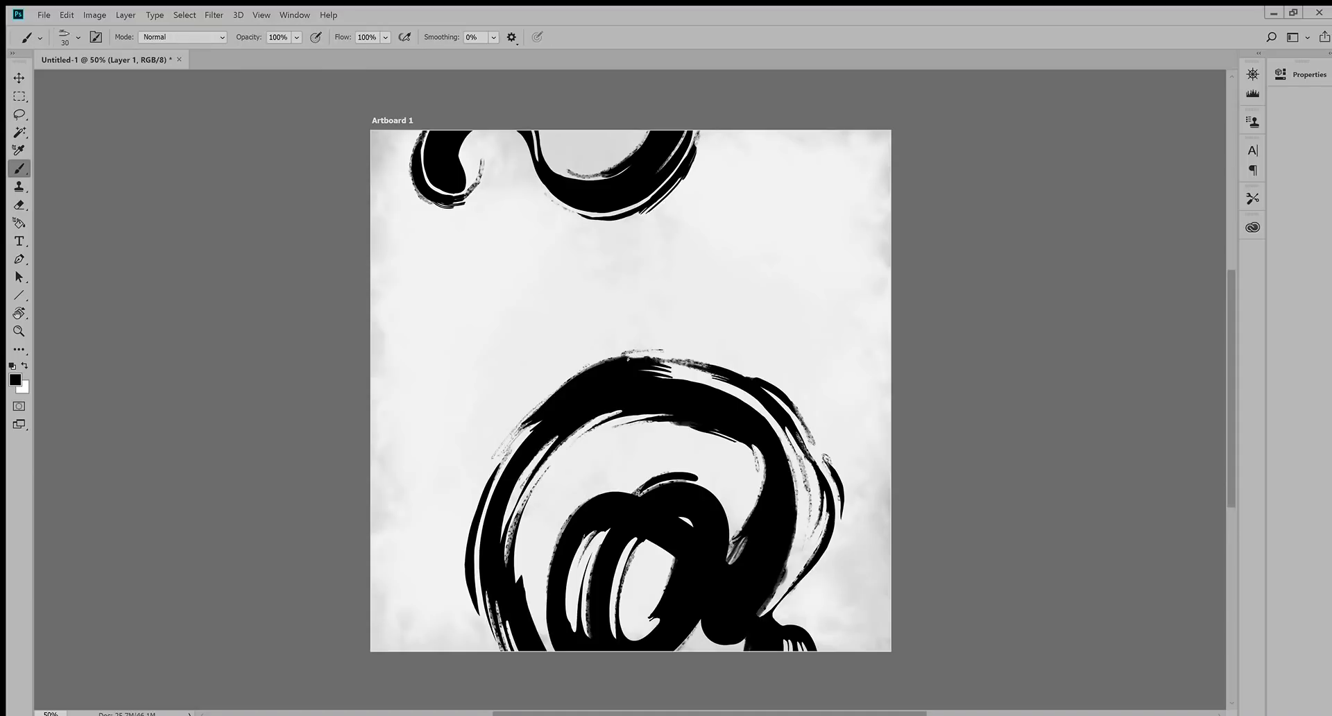
key(e)
drag(480, 162, 481, 179)
Step: Dab spatter texture onto the large loop's top, upper-right and lower-right edges with a size 200 spatter brush at 86% flow
key(b)
key(period)
click(767, 416)
click(659, 368)
click(684, 365)
click(667, 359)
click(797, 531)
click(791, 562)
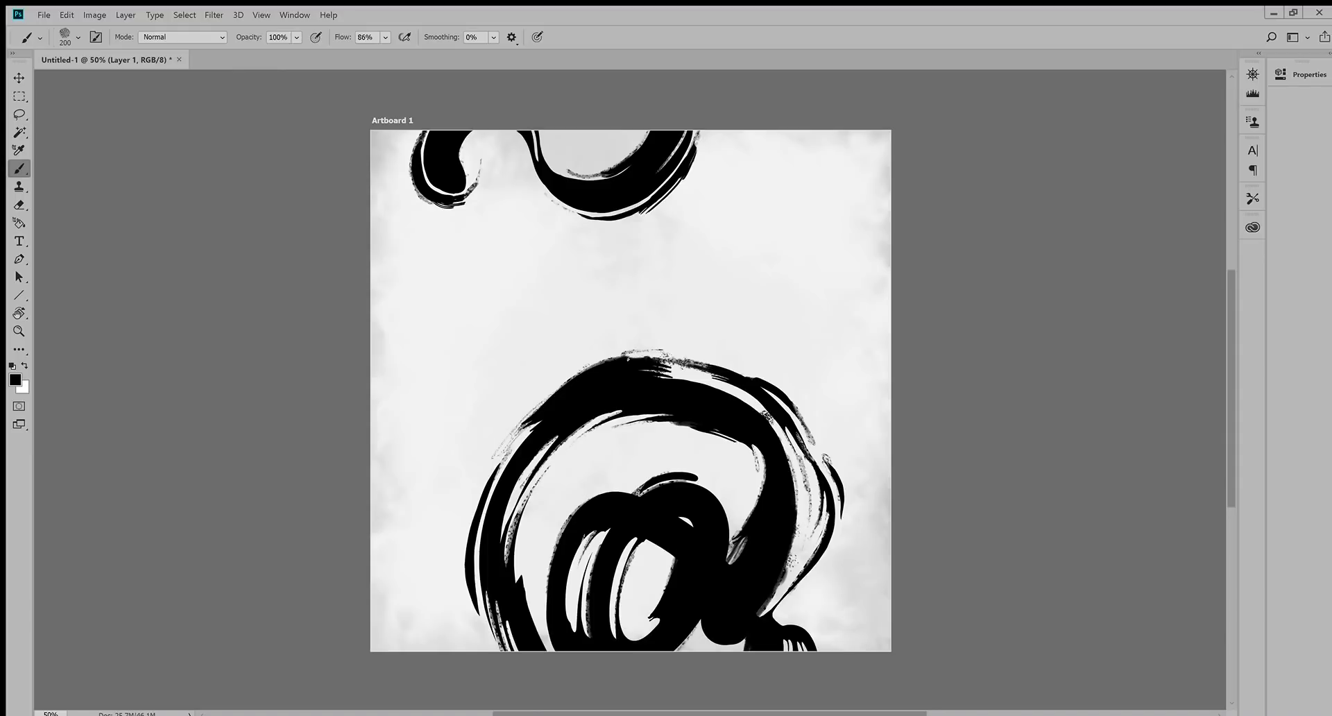
Step: Dab spatter near the large loop's lower-right junction and inside the small loop's openings
click(774, 593)
click(652, 550)
click(577, 535)
click(573, 615)
Step: Roughen the large loop's left outer edge with a size 90 spatter brush
click(464, 550)
key(ctrl+z)
key(bracketleft)
key(bracketleft)
key(bracketleft)
key(bracketleft)
drag(484, 498, 471, 529)
key(ctrl+z)
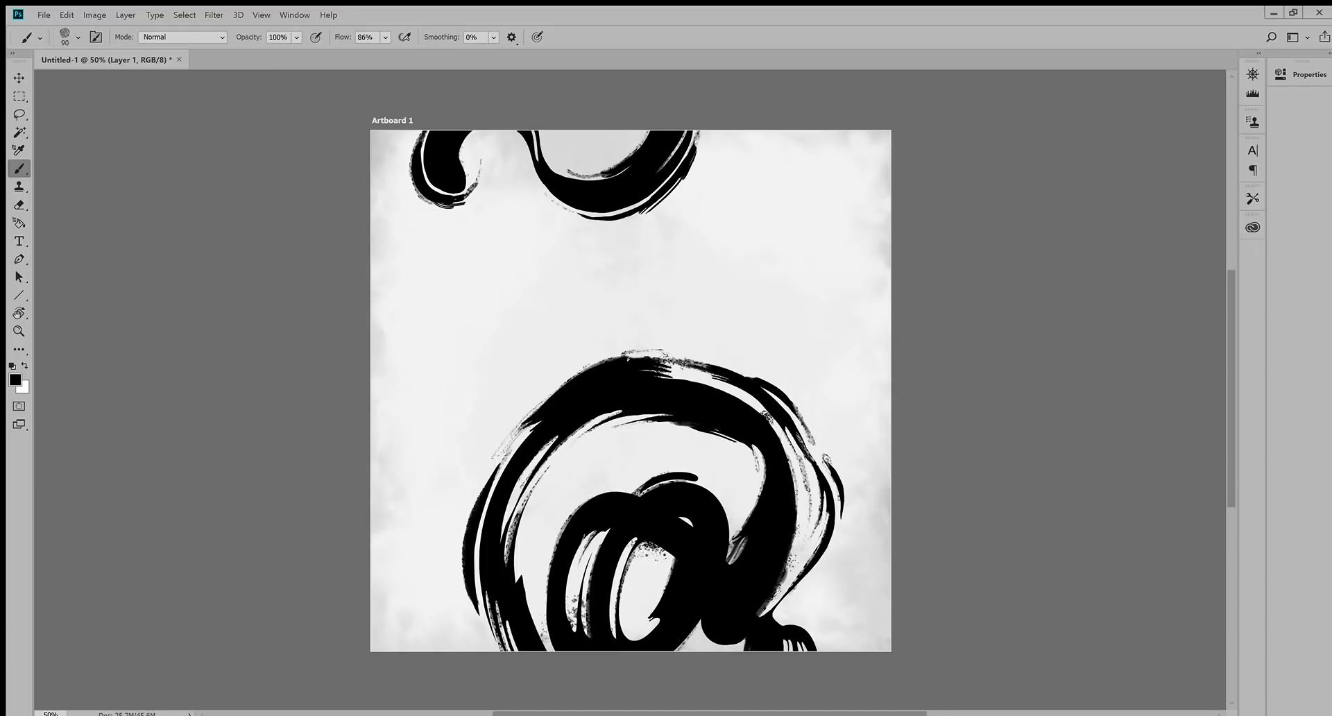
Step: Enlarge the spatter brush and dab specks along the large loop's upper-left outer edge and right-hand gap
key(bracketright)
key(bracketright)
key(bracketright)
key(bracketright)
click(598, 361)
click(552, 393)
click(818, 512)
click(679, 144)
click(720, 136)
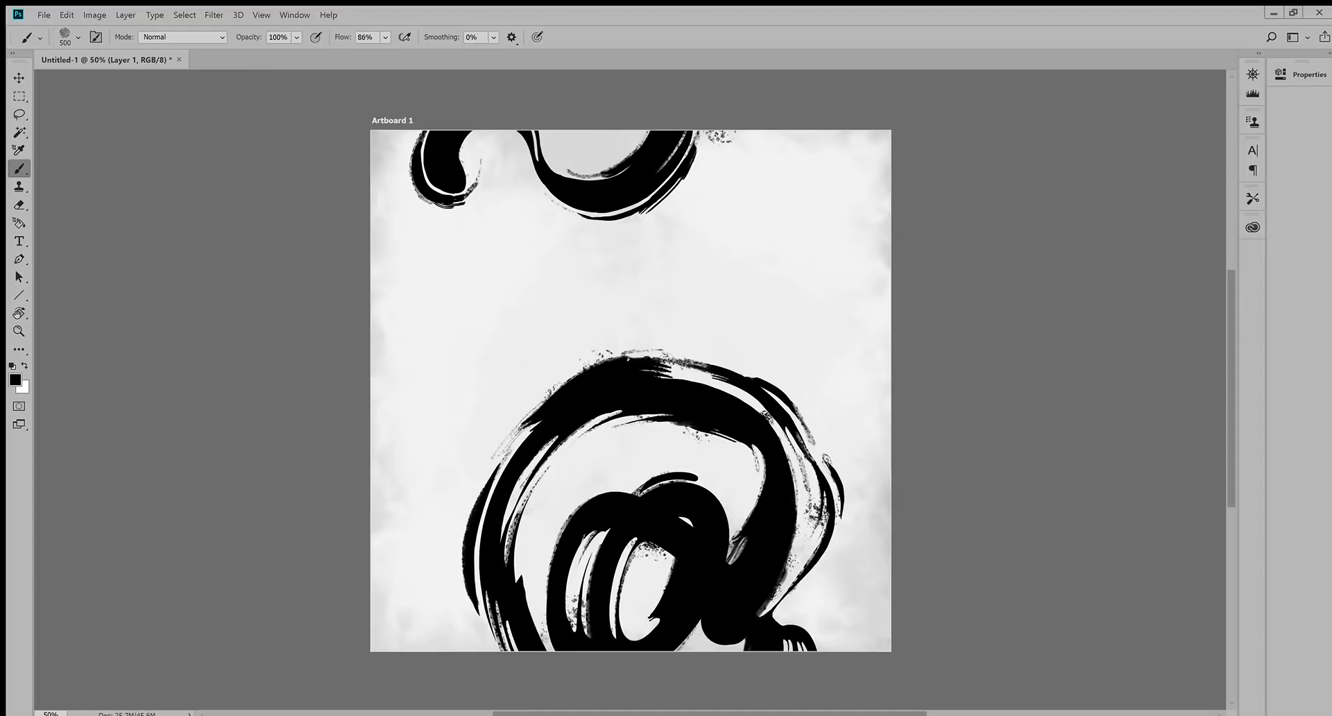
key(ctrl+z)
key(bracketright)
key(bracketright)
click(715, 165)
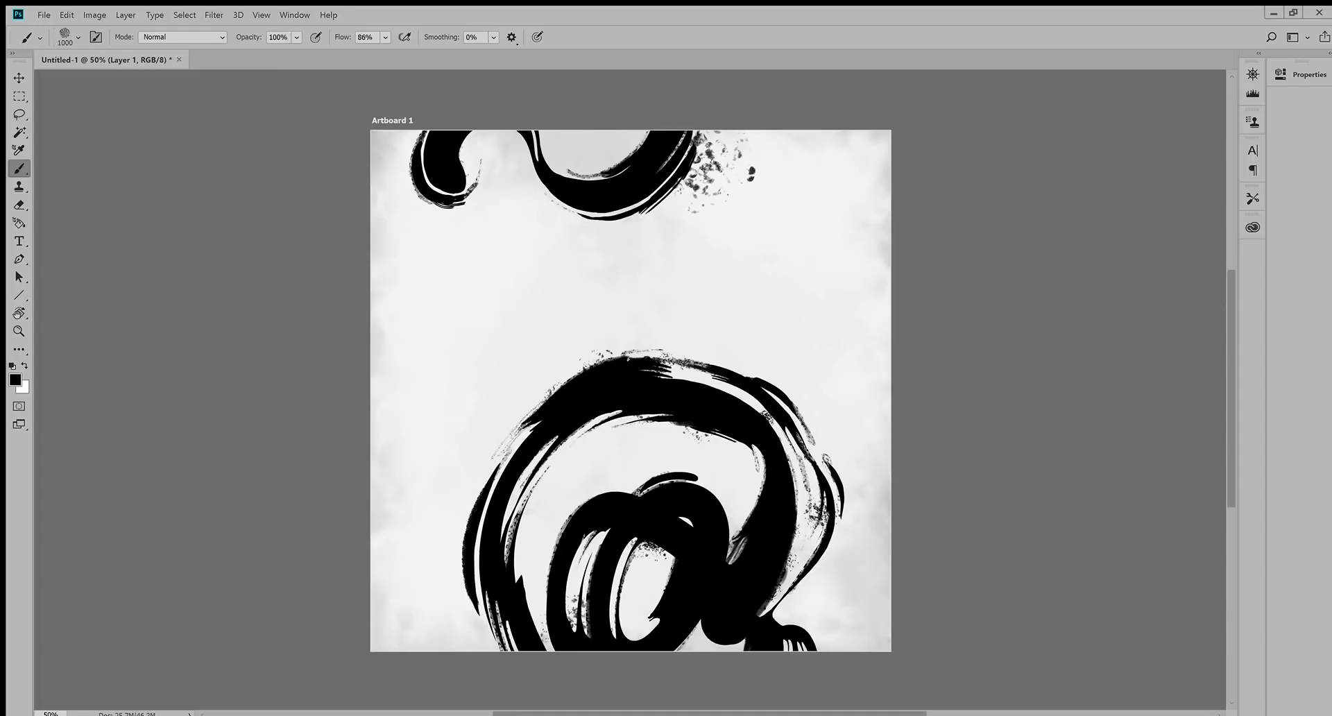
click(460, 168)
key(ctrl+z)
key(ctrl+z)
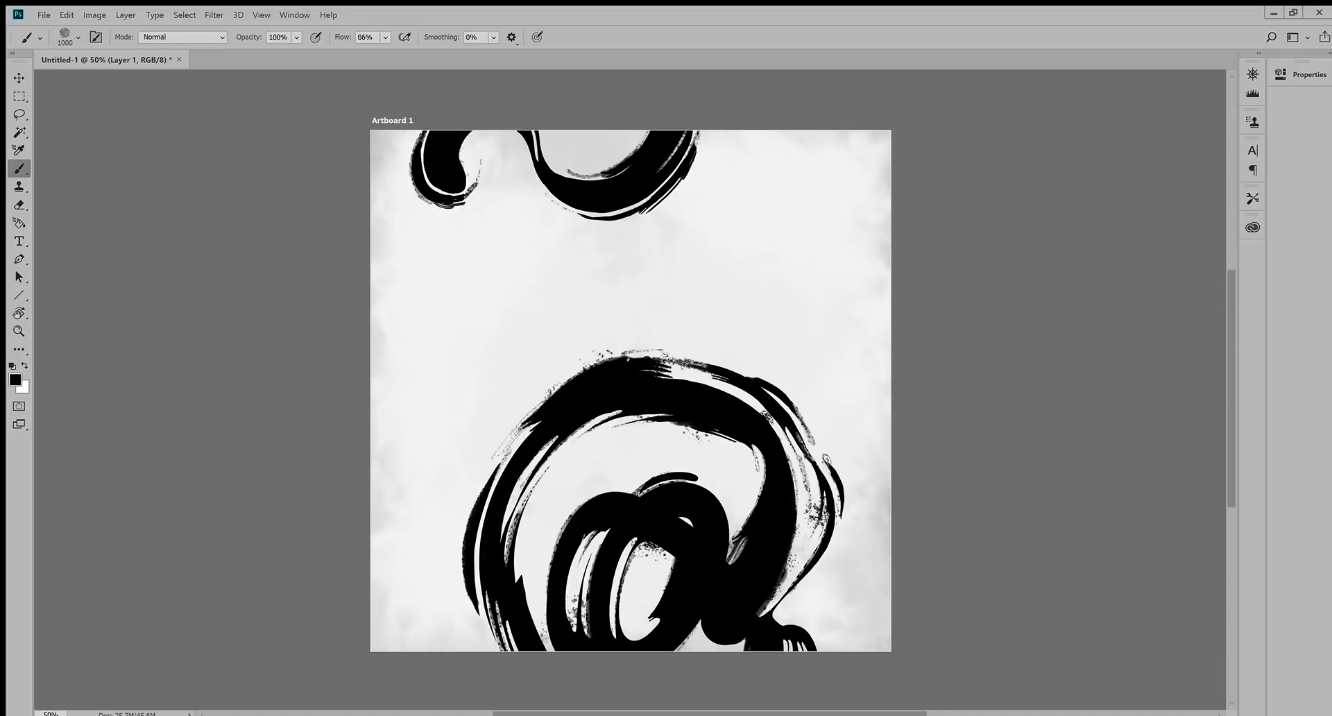
Step: Reduce the spatter brush size and dab a small speckle on the upper stroke's right outer edge
key(e)
key(b)
key(bracketleft)
key(bracketleft)
key(bracketleft)
key(bracketleft)
click(690, 176)
Step: Smudge the edges of the upper stroke and the large loop's right side at 90% strength with a size 50 brush
key(r)
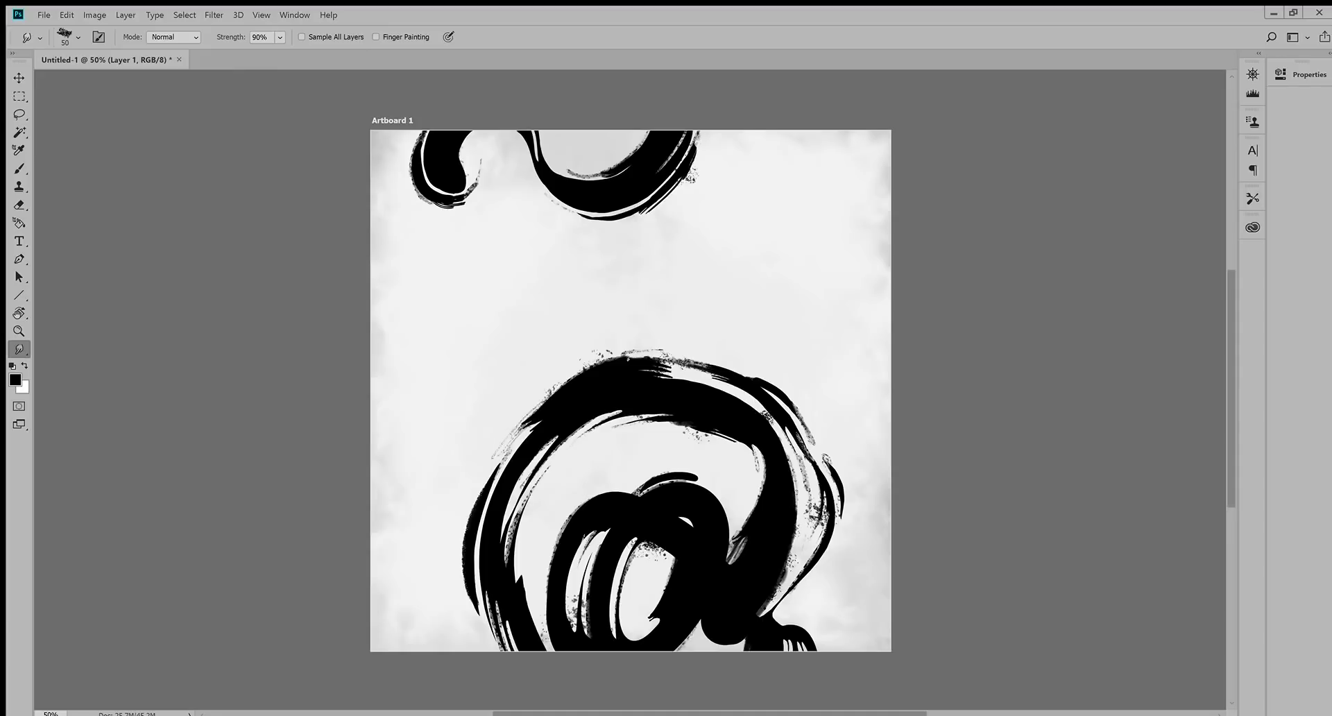
drag(687, 175, 663, 208)
key(ctrl+z)
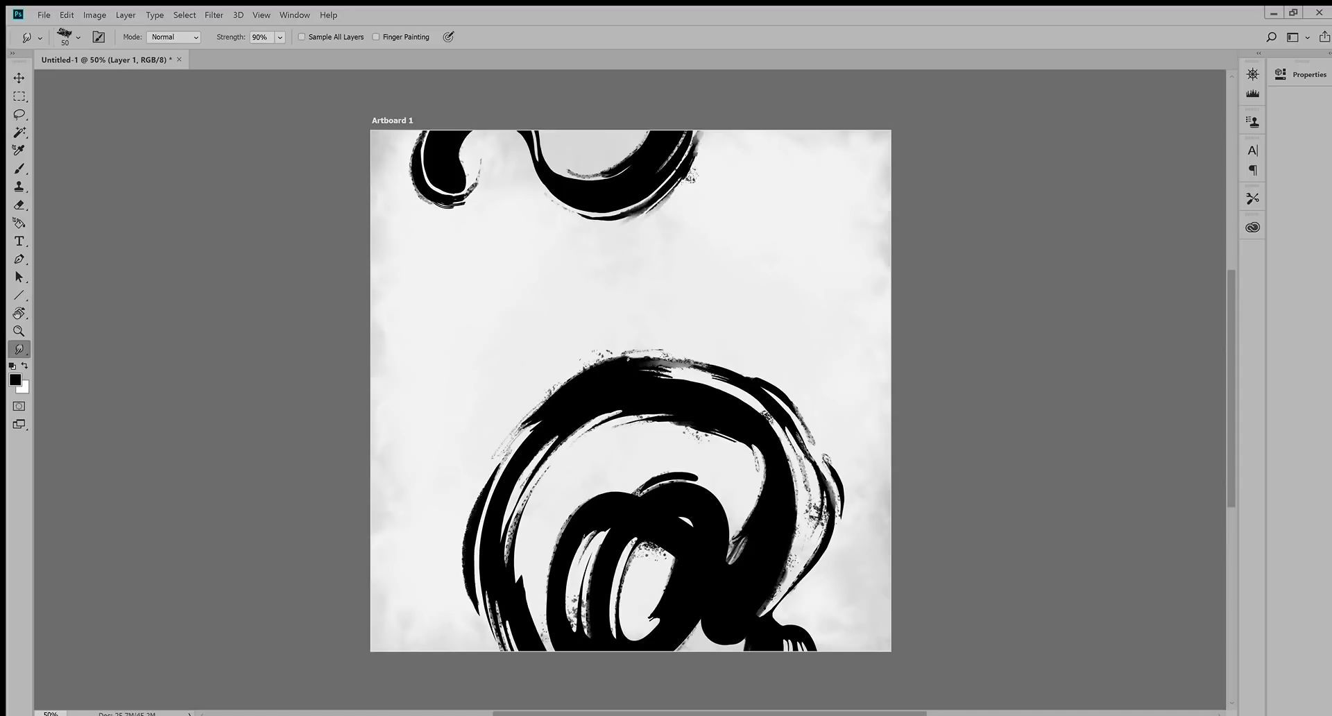
mouse_move(735, 546)
mouse_down()
mouse_move(714, 587)
mouse_move(742, 533)
mouse_up()
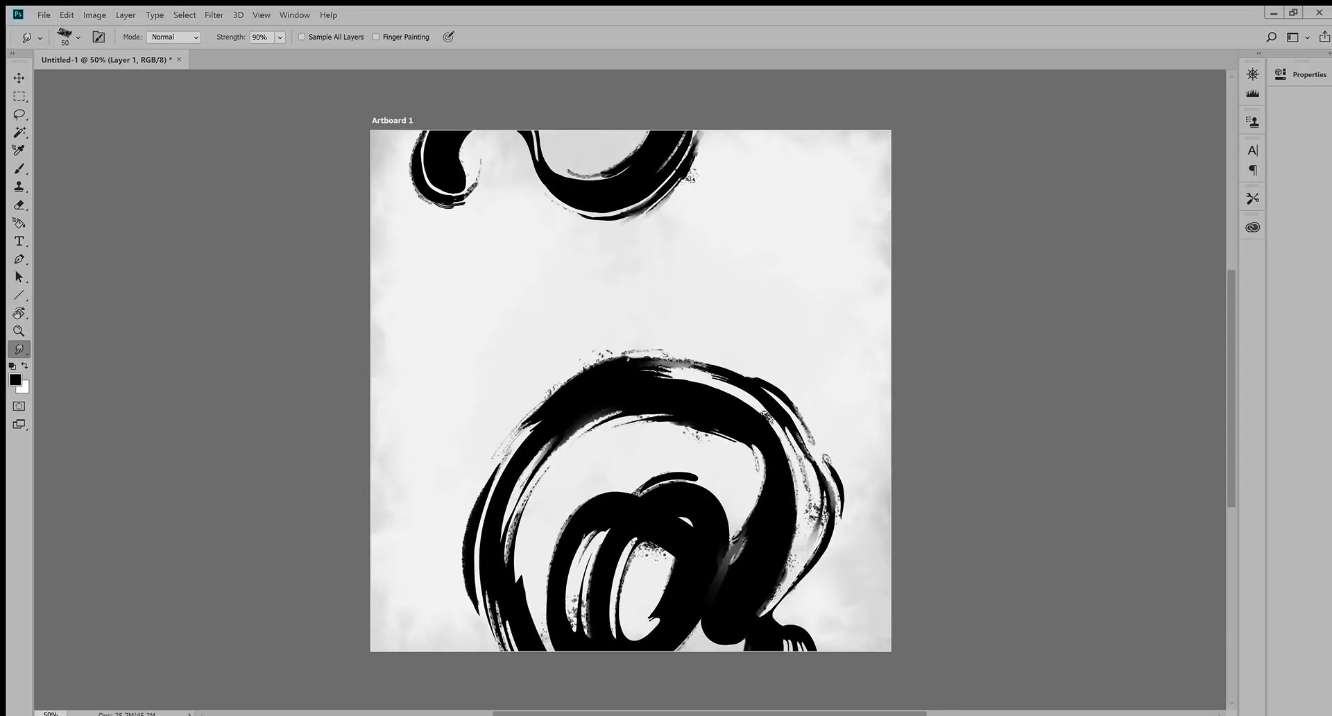
drag(817, 521, 824, 495)
Step: Smudge the inner edges of the small loop's opening, enlarging the smudge brush to size 150
mouse_move(625, 567)
mouse_down()
mouse_move(617, 621)
mouse_move(626, 583)
mouse_move(620, 611)
mouse_up()
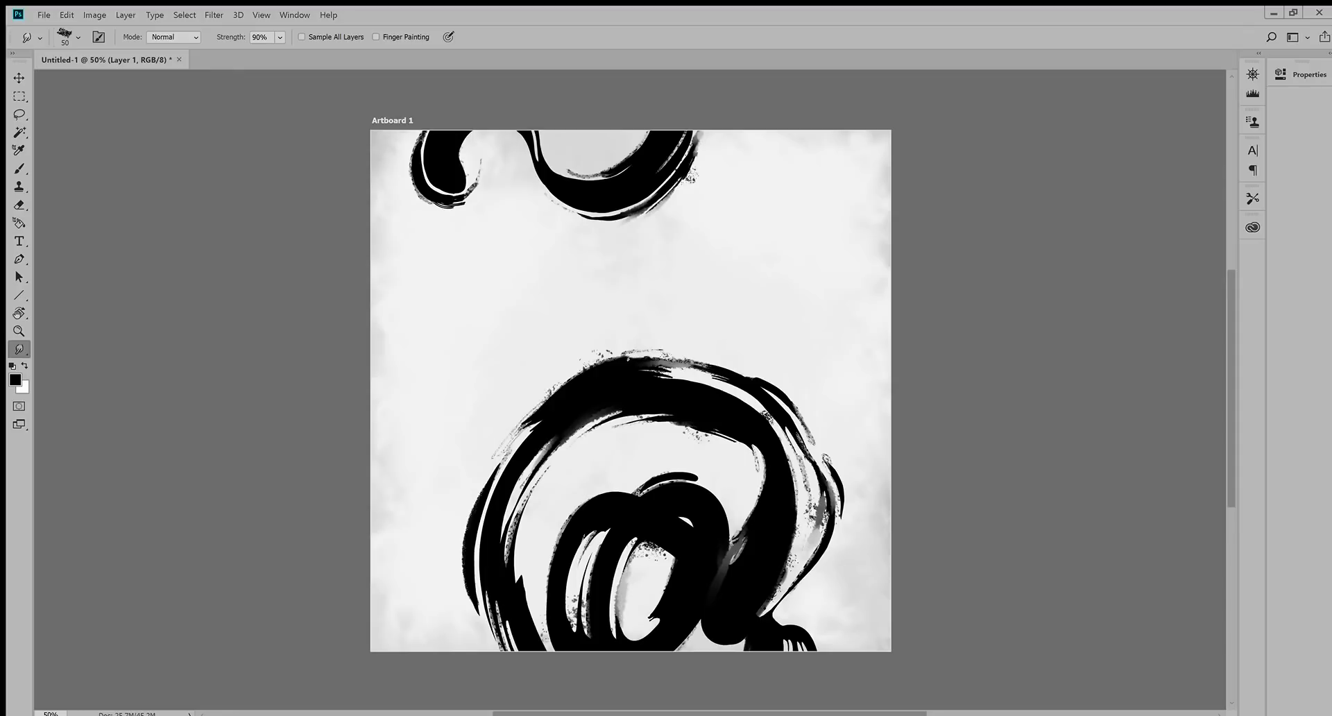
key(bracketright)
key(bracketright)
key(bracketright)
drag(623, 623, 637, 562)
drag(664, 565, 670, 580)
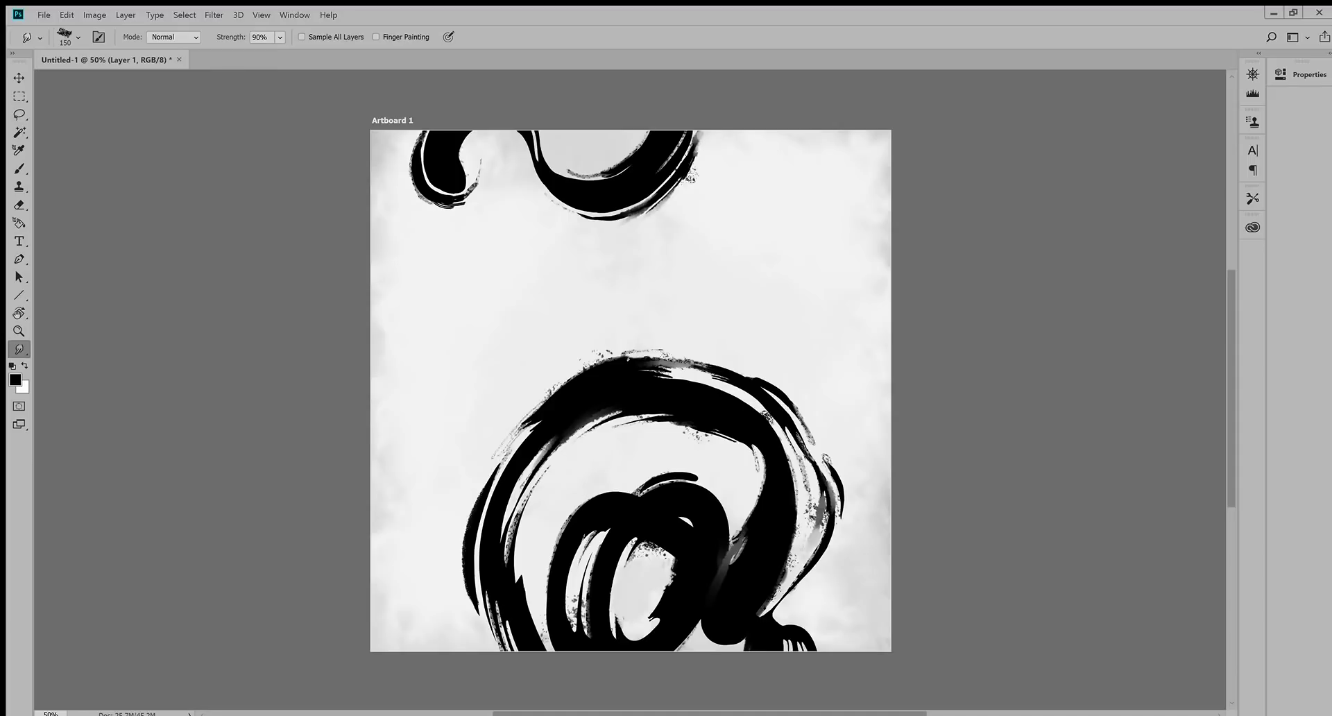
Step: Smudge the junction between the small and large loops with the size 150 smudge brush at 90% strength
drag(568, 440, 554, 460)
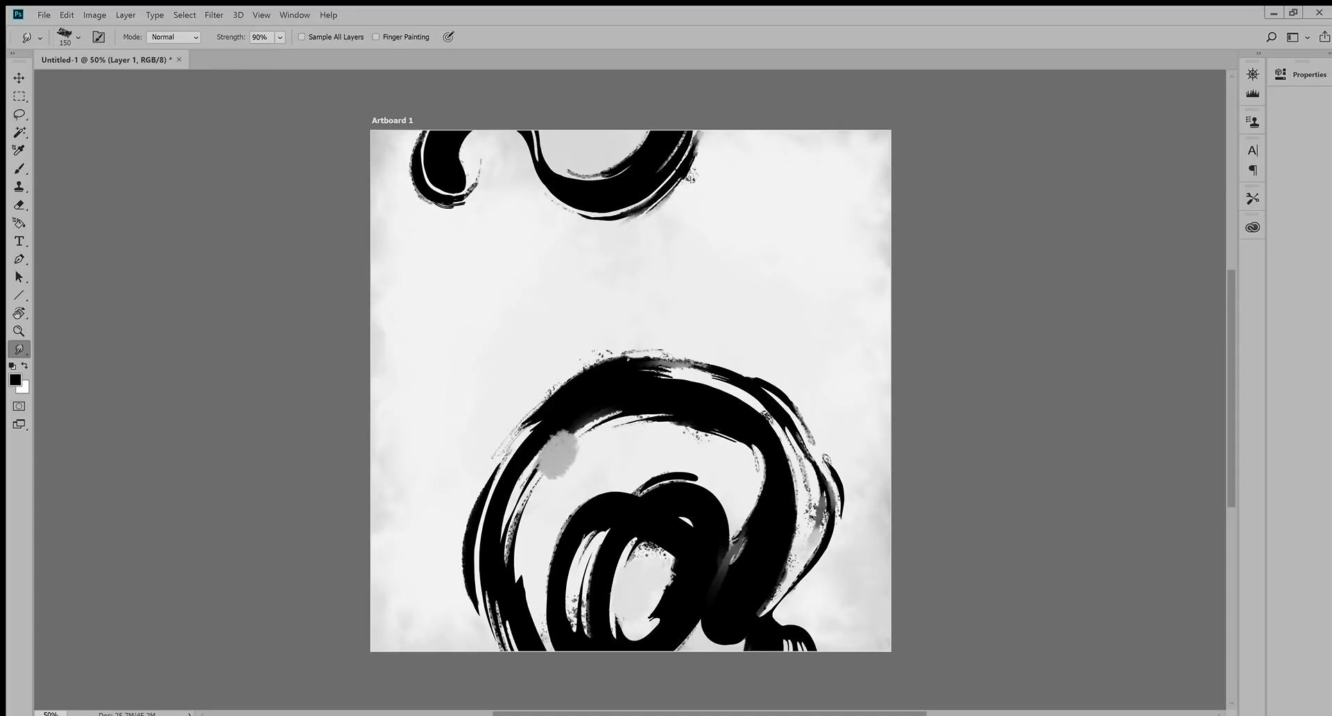
key(ctrl+z)
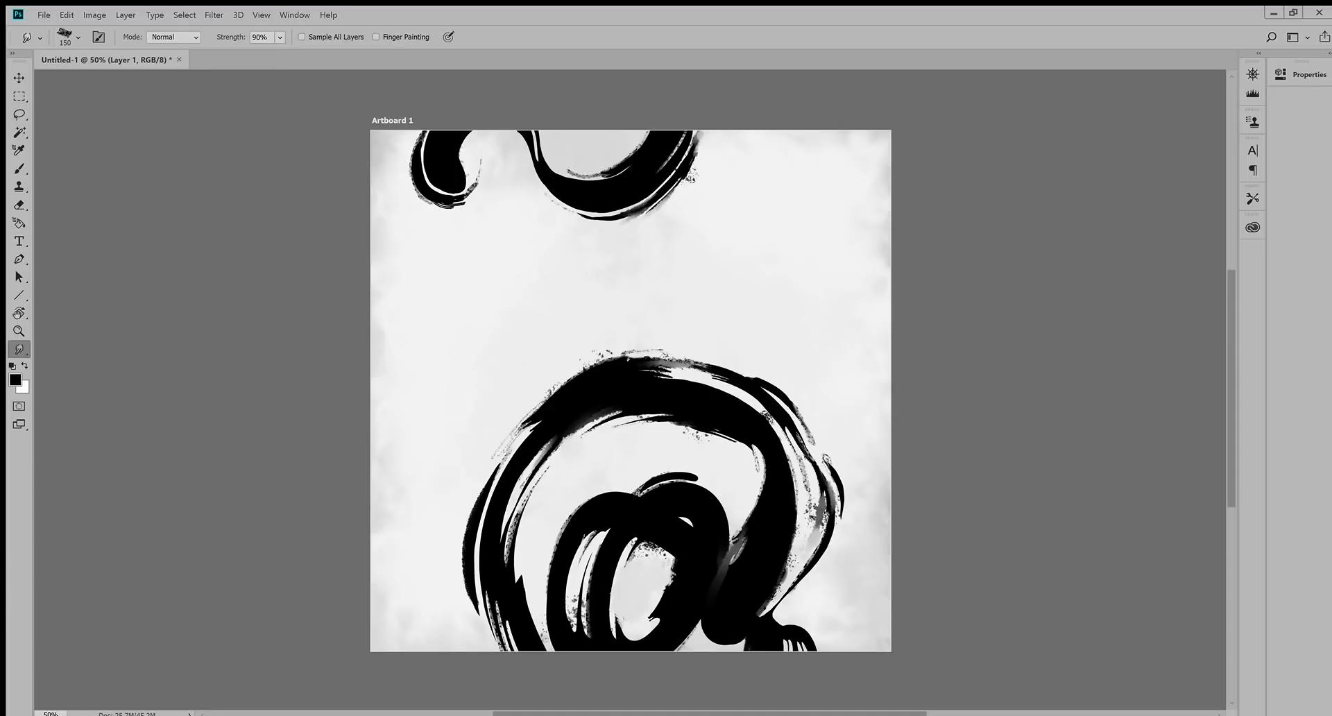
drag(758, 536, 738, 545)
drag(518, 599, 515, 571)
key(ctrl+z)
drag(651, 158, 634, 146)
key(ctrl+z)
drag(651, 144, 645, 136)
drag(725, 619, 733, 631)
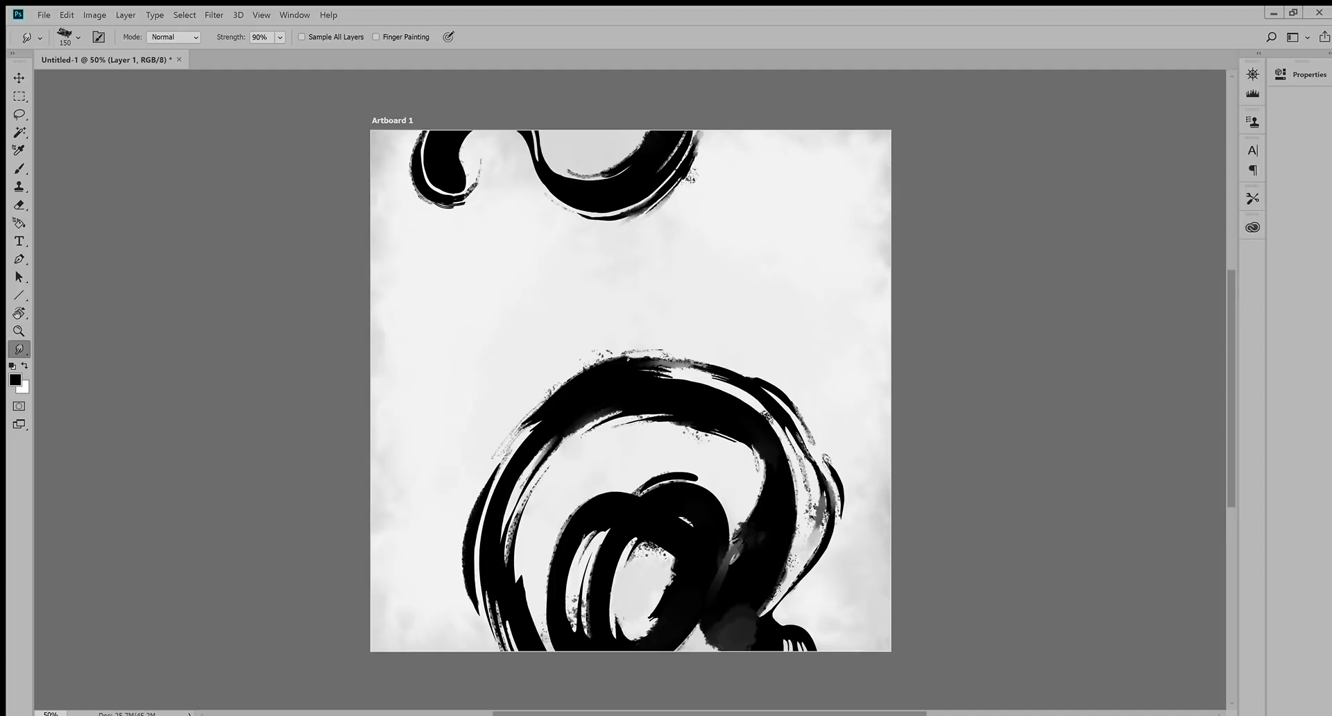
Step: Reduce the smudge brush to size 60 and smudge the loops' junction, the small loop's left gap and the large loop's lower-right outer edge
key(bracketleft)
key(bracketleft)
key(bracketleft)
mouse_move(739, 533)
mouse_down()
mouse_move(725, 564)
mouse_move(748, 536)
mouse_up()
drag(579, 582, 579, 601)
drag(586, 555, 578, 608)
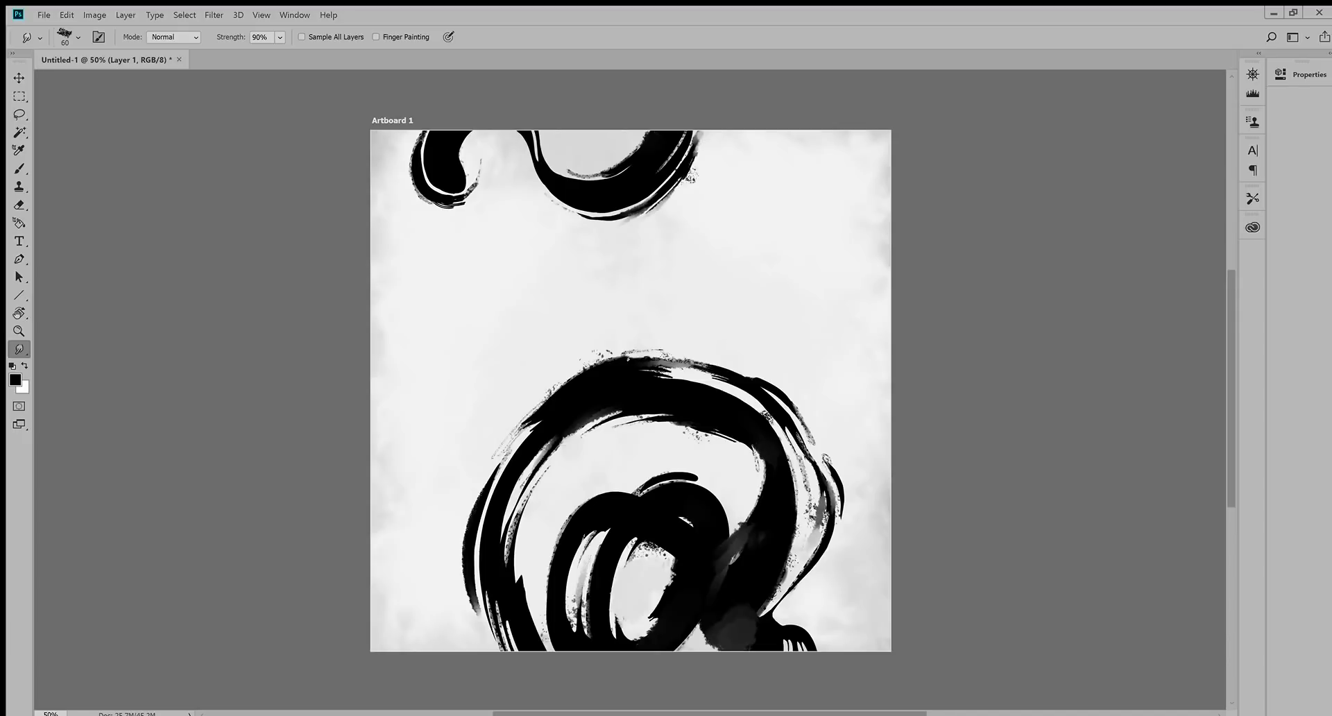
mouse_move(809, 576)
mouse_down()
mouse_move(769, 615)
mouse_move(804, 586)
mouse_move(770, 620)
mouse_move(785, 614)
mouse_up()
drag(838, 524, 811, 578)
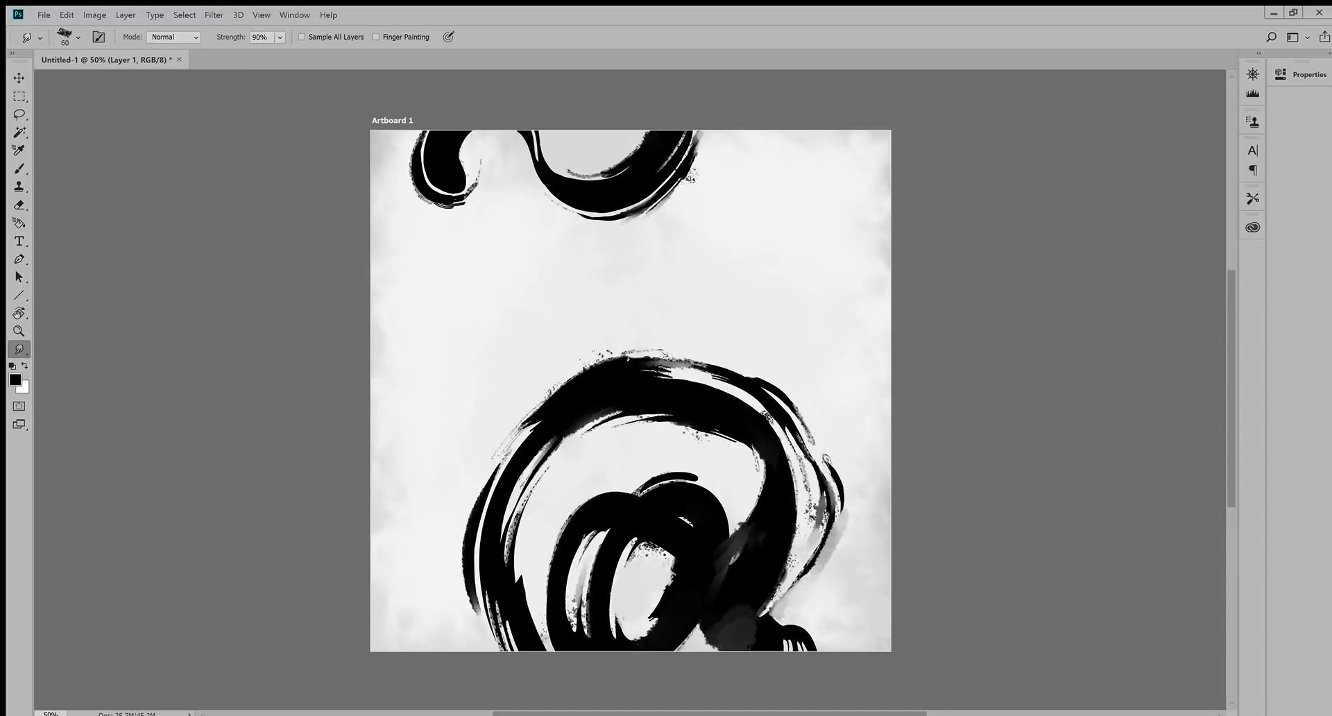
Step: Erase the excess smears along the large loop's right outer edge with the size 45 eraser
key(e)
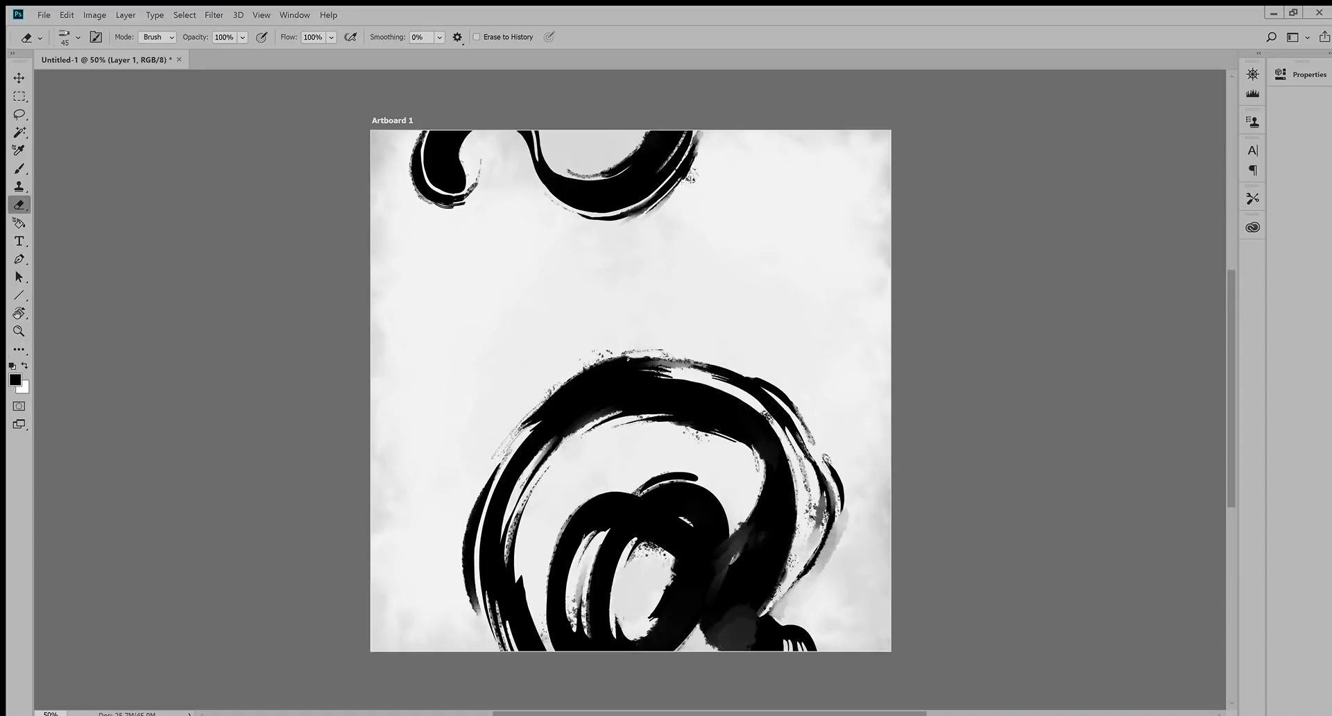
drag(843, 515, 815, 579)
drag(834, 528, 829, 546)
mouse_move(791, 430)
mouse_down()
mouse_move(816, 474)
mouse_move(807, 450)
mouse_move(813, 462)
mouse_up()
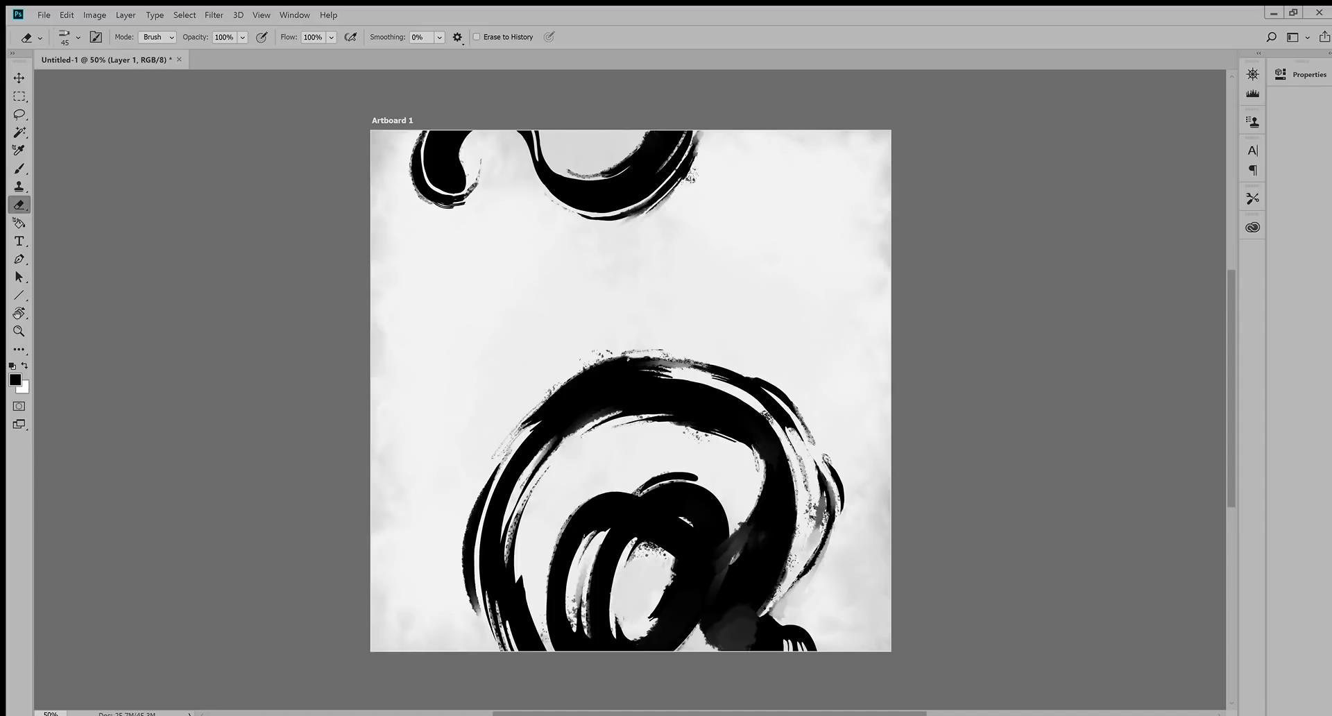
Step: Switch to a dry textured brush at size 150 and try a stroke along the large loop's inner upper-left edge
key(b)
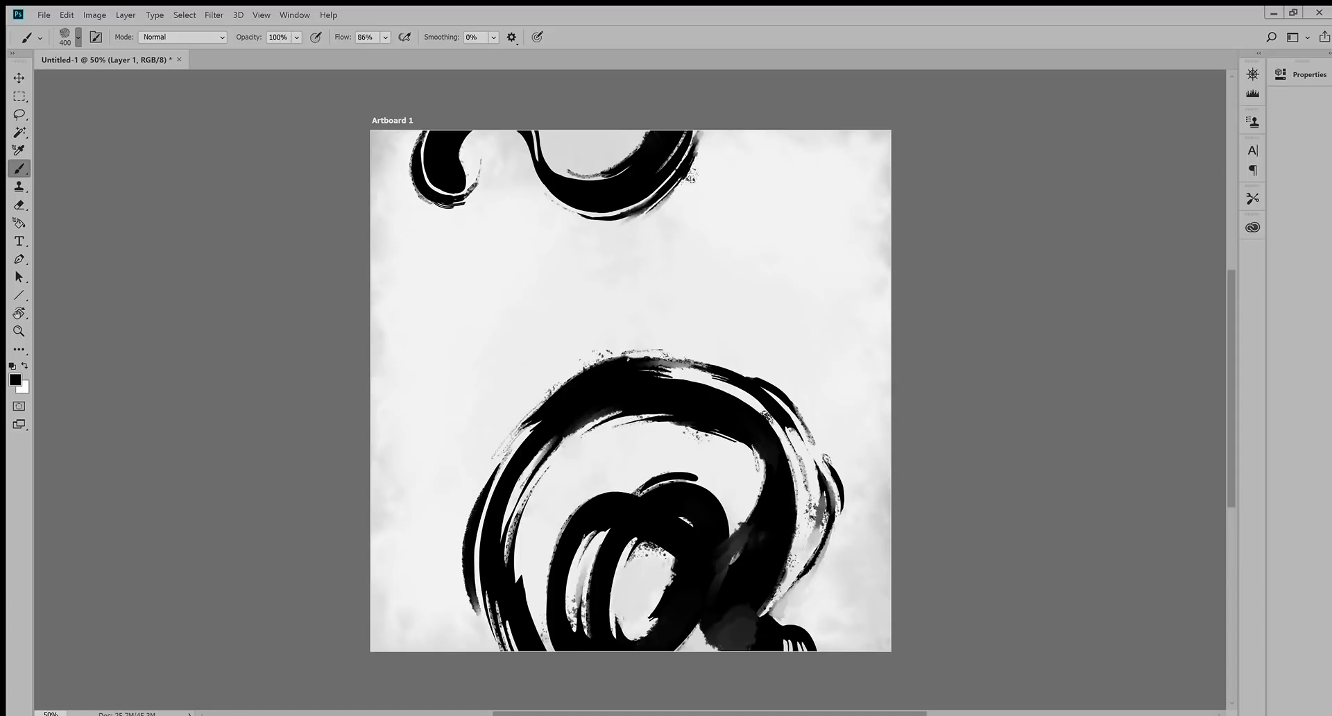
double_click(138, 229)
key(bracketright)
key(bracketright)
key(bracketright)
key(bracketright)
key(bracketright)
drag(628, 416, 534, 469)
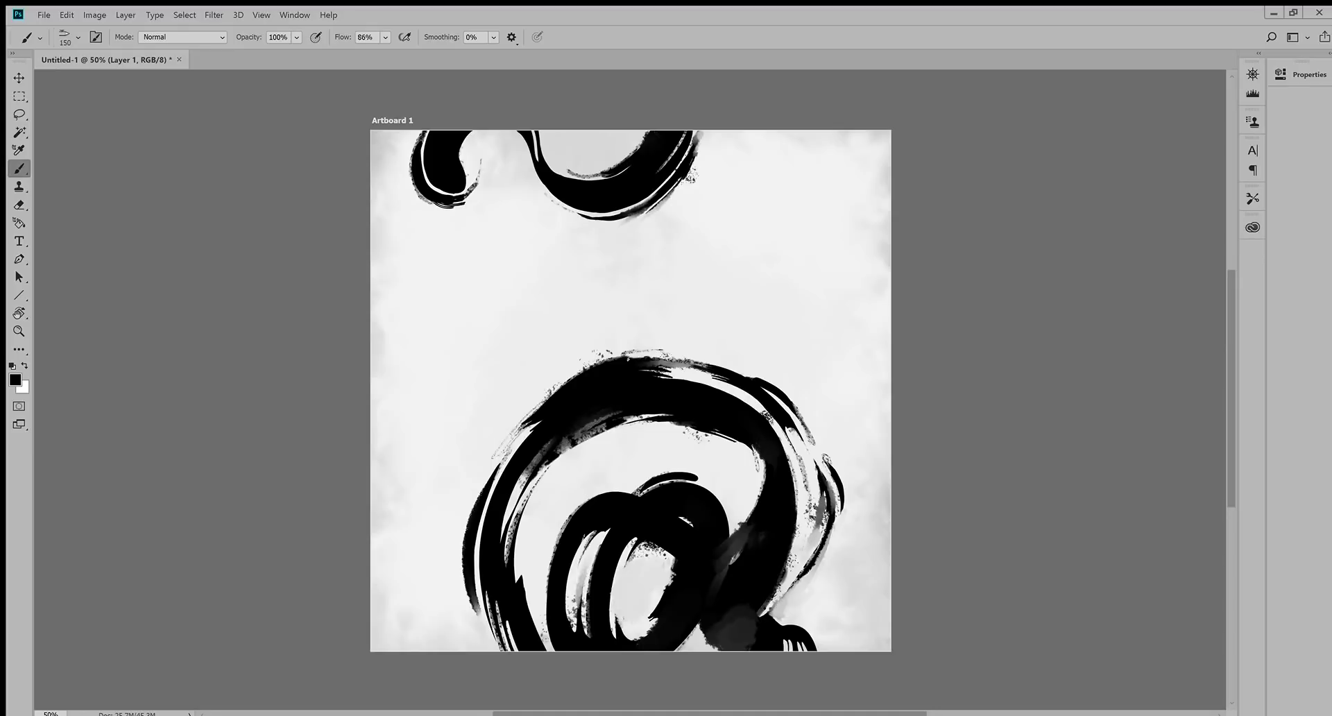
key(ctrl+z)
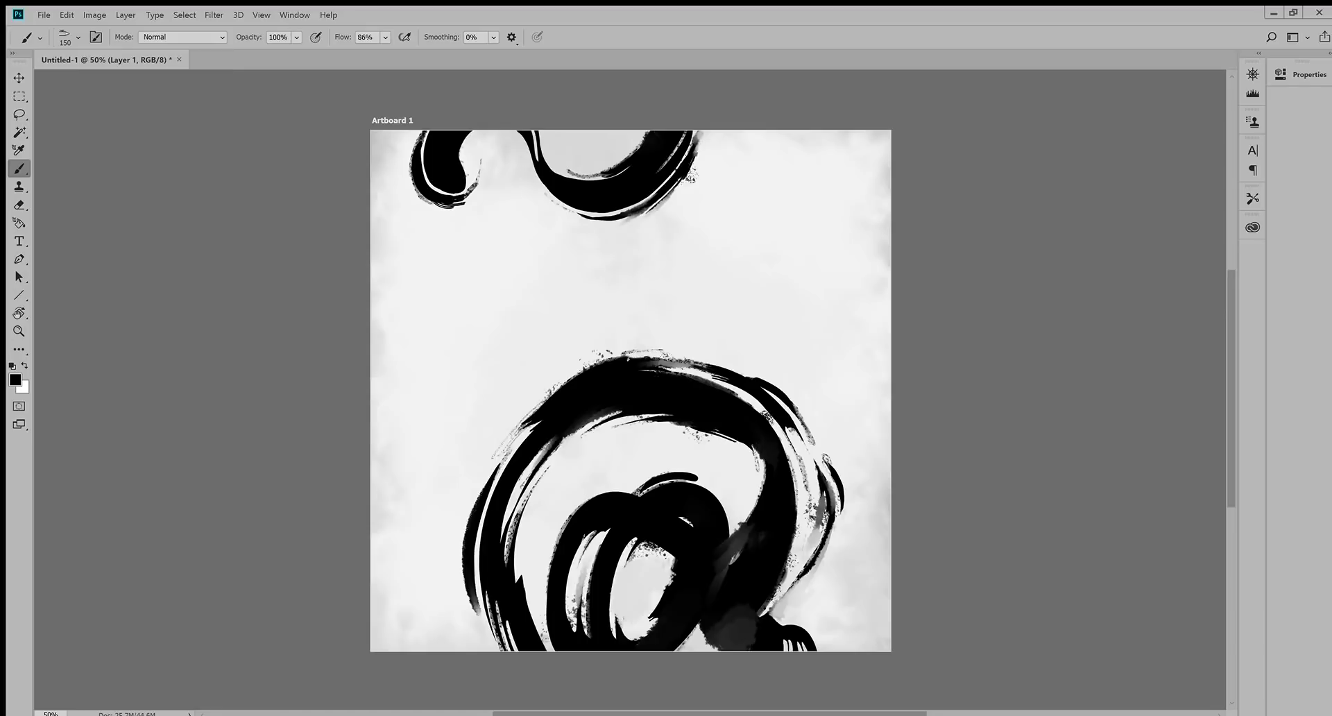
Step: Paint textured black strokes over the loops' junction and down the inside of the large loop's right band
drag(750, 530, 717, 584)
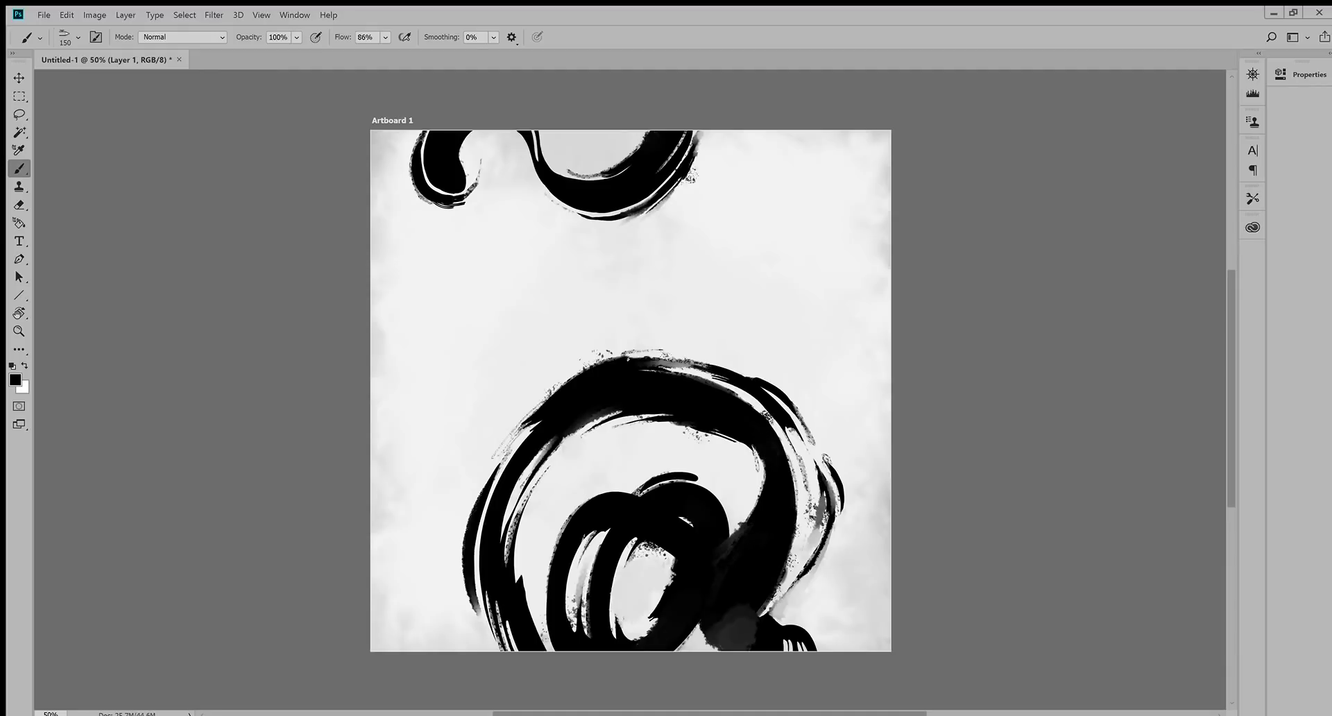
drag(777, 430, 791, 493)
drag(791, 441, 795, 531)
drag(747, 605, 705, 649)
key(ctrl+z)
key(ctrl+shift+z)
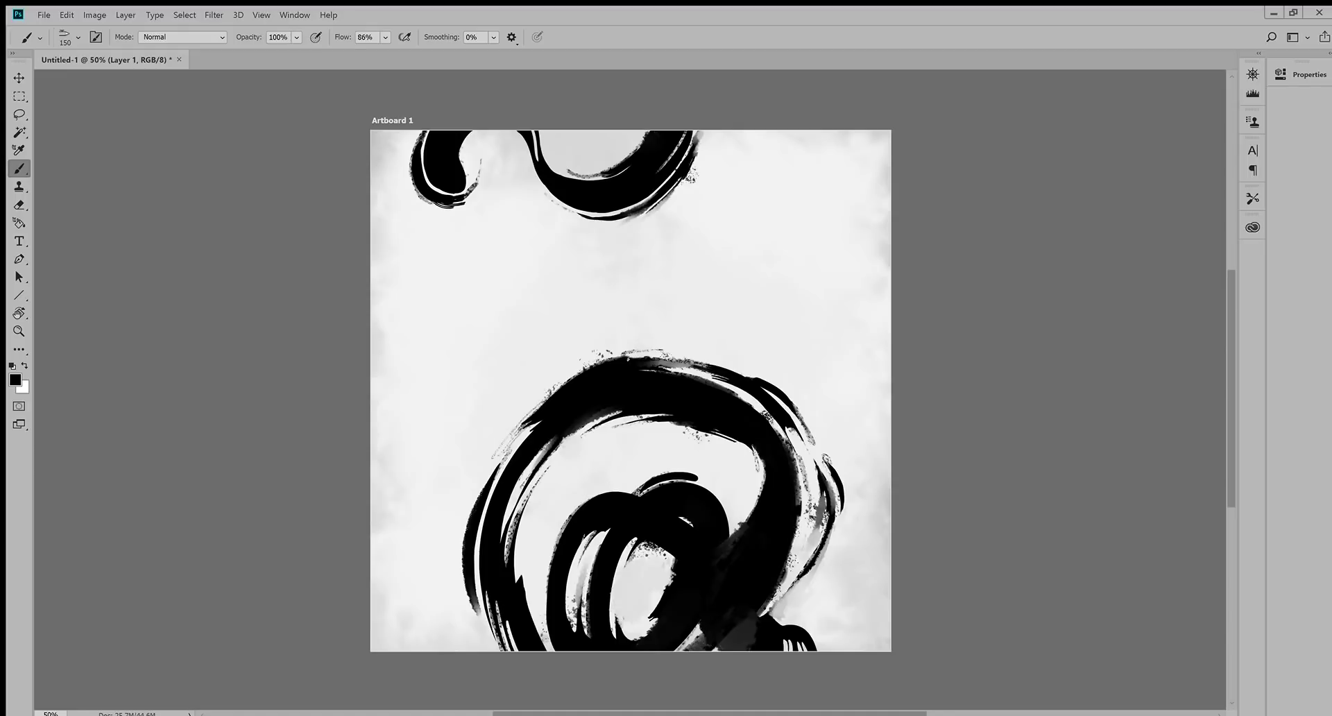
Step: Paint a textured dark stroke down the large loop's right outer edge toward its tail
mouse_move(826, 531)
mouse_down()
mouse_move(810, 565)
mouse_move(741, 628)
mouse_up()
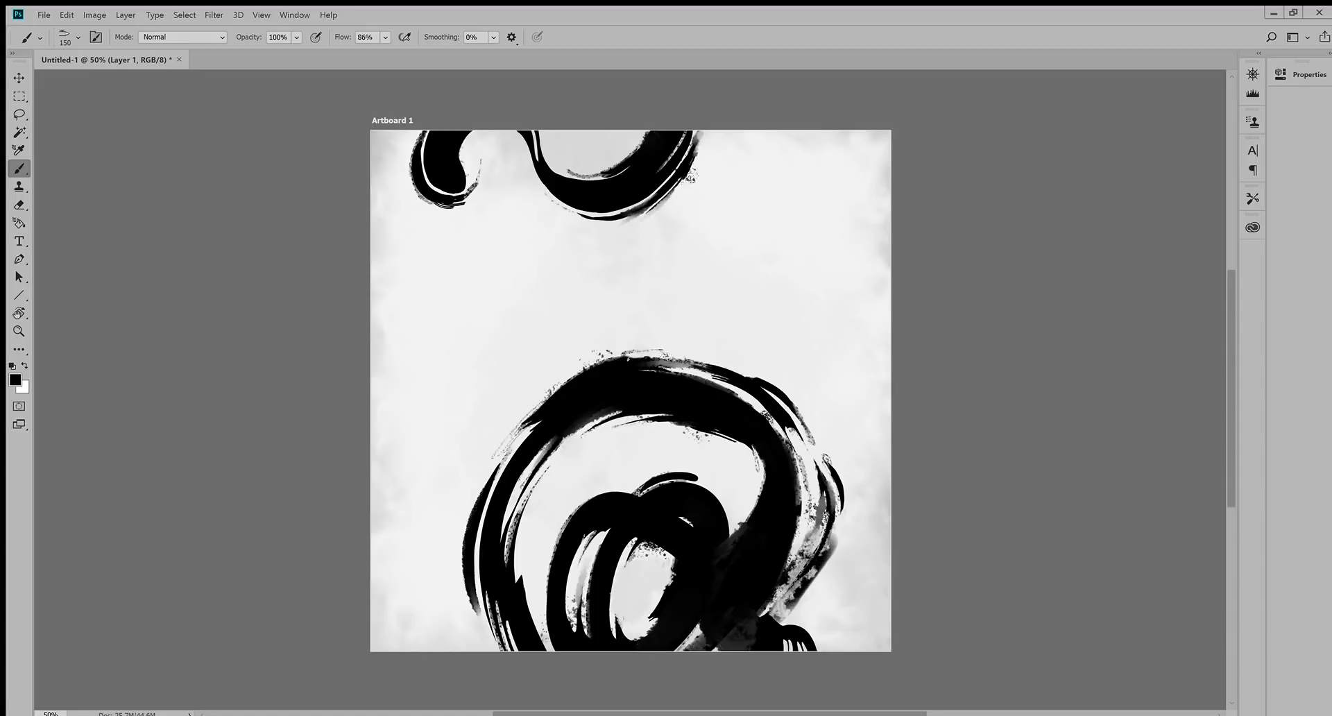
key(ctrl+z)
mouse_move(825, 483)
mouse_down()
mouse_move(829, 507)
mouse_move(746, 645)
mouse_up()
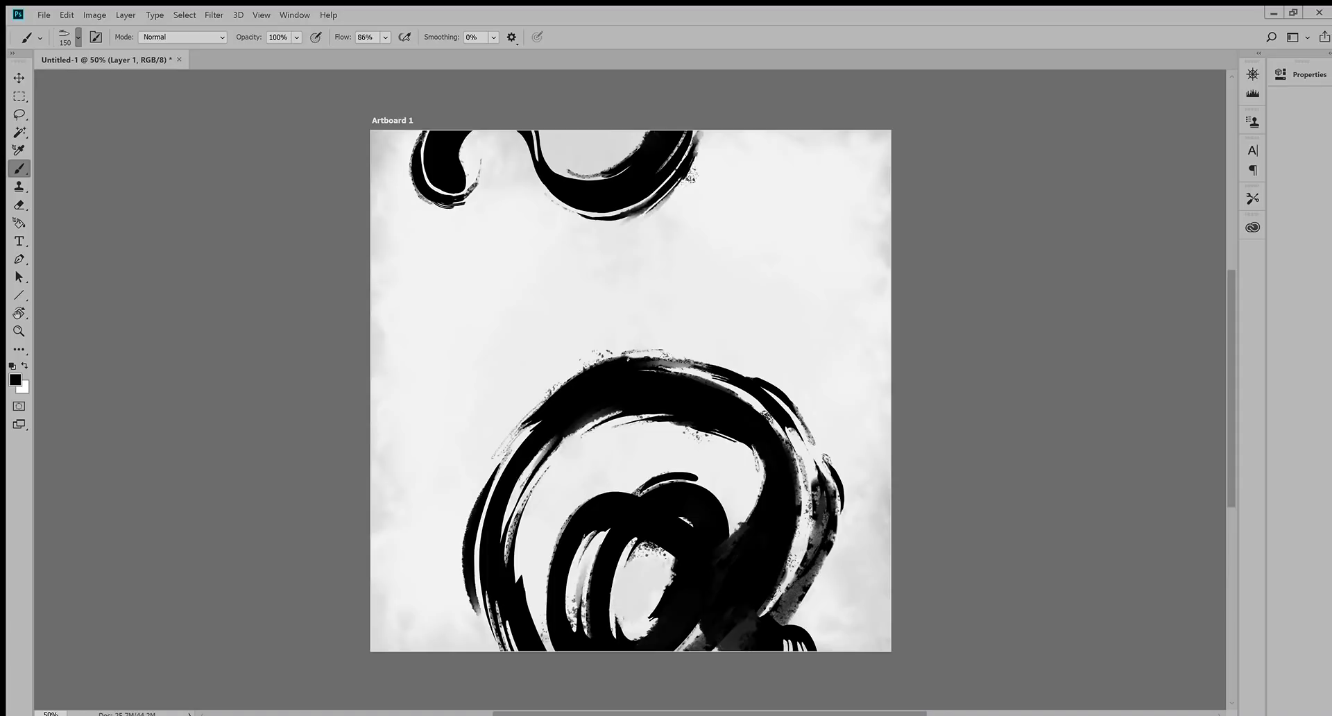
Step: Switch to a thin line brush and reduce it to size 9
key(period)
drag(564, 371, 493, 442)
key(ctrl+z)
key(bracketleft)
key(bracketleft)
drag(857, 469, 805, 628)
key(ctrl+z)
drag(849, 448, 798, 625)
key(ctrl+z)
drag(852, 469, 806, 630)
key(ctrl+z)
drag(858, 471, 806, 626)
key(ctrl+z)
mouse_move(830, 420)
mouse_down()
mouse_move(808, 631)
mouse_move(683, 279)
mouse_move(494, 387)
mouse_up()
key(ctrl+z)
key(ctrl+z)
Step: Draw a thin black curve sweeping around the outside of the large loop from its lower right to its left side
drag(802, 628, 476, 496)
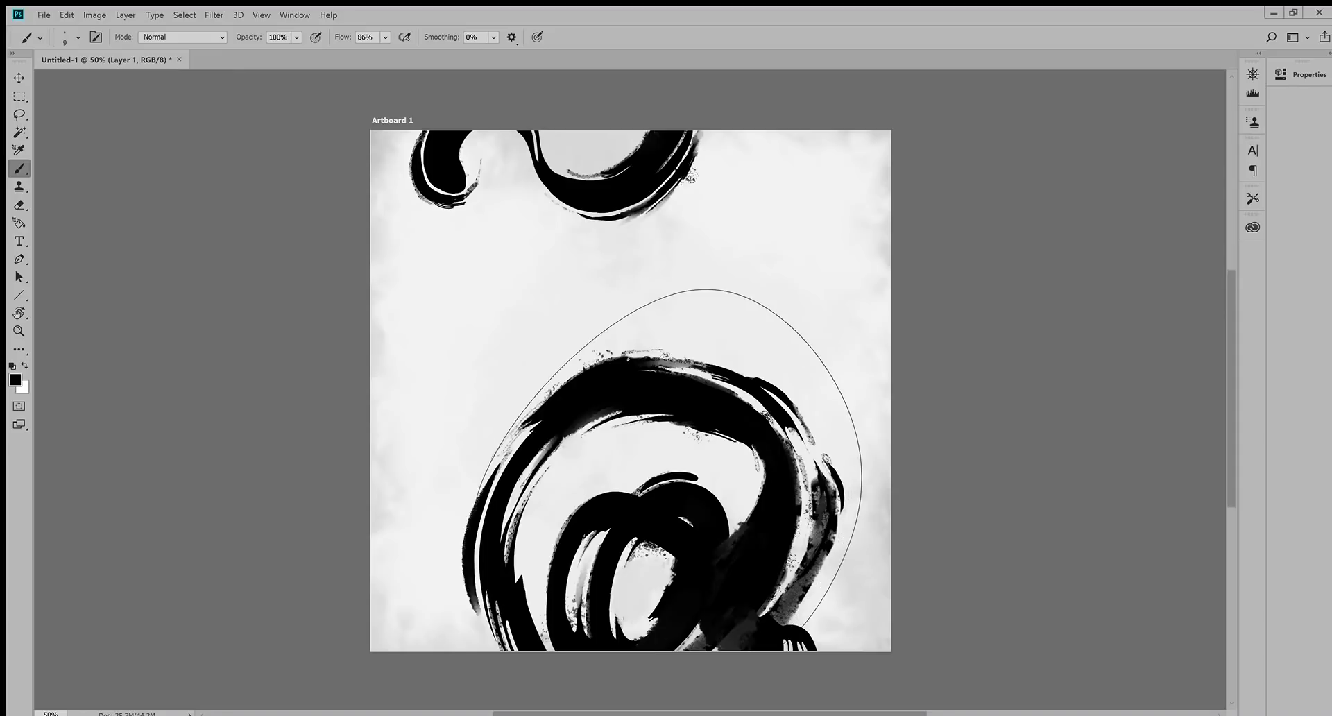
mouse_move(834, 343)
mouse_down()
mouse_move(443, 400)
mouse_move(467, 585)
mouse_up()
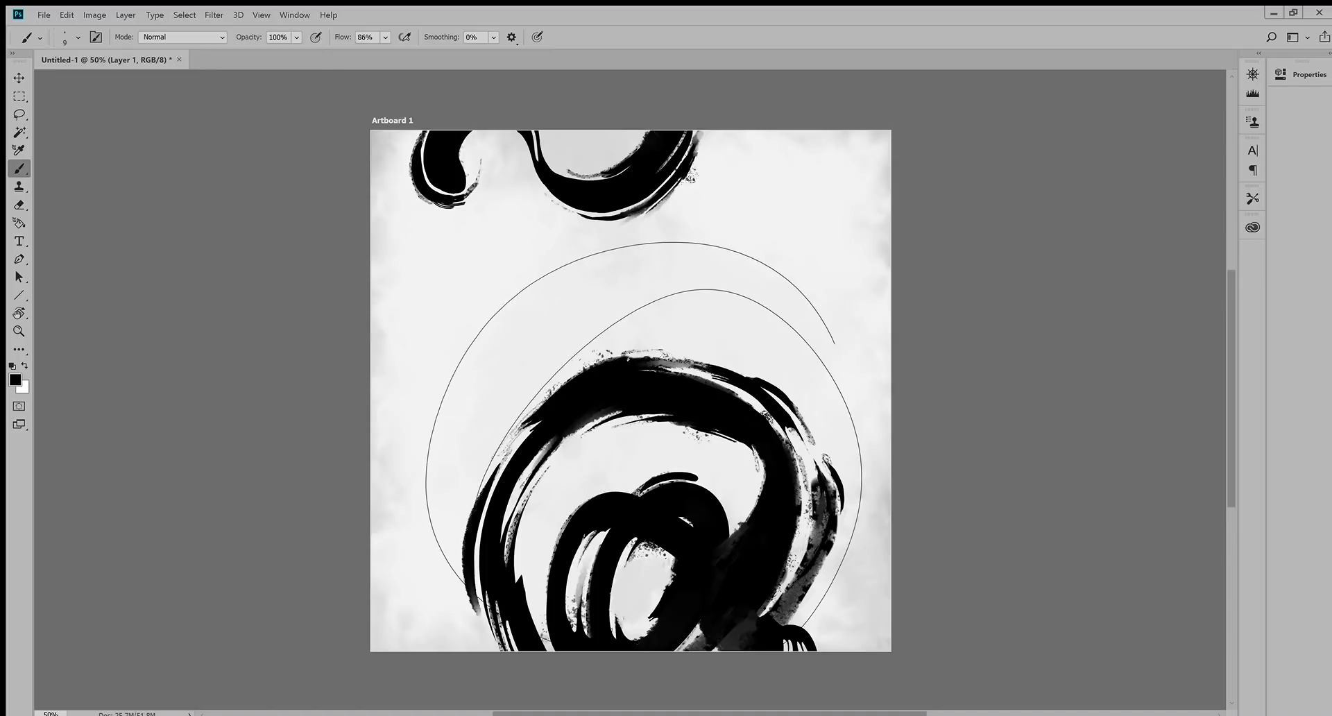
key(ctrl+z)
mouse_move(703, 166)
mouse_down()
mouse_move(464, 292)
mouse_move(414, 131)
mouse_up()
key(ctrl+z)
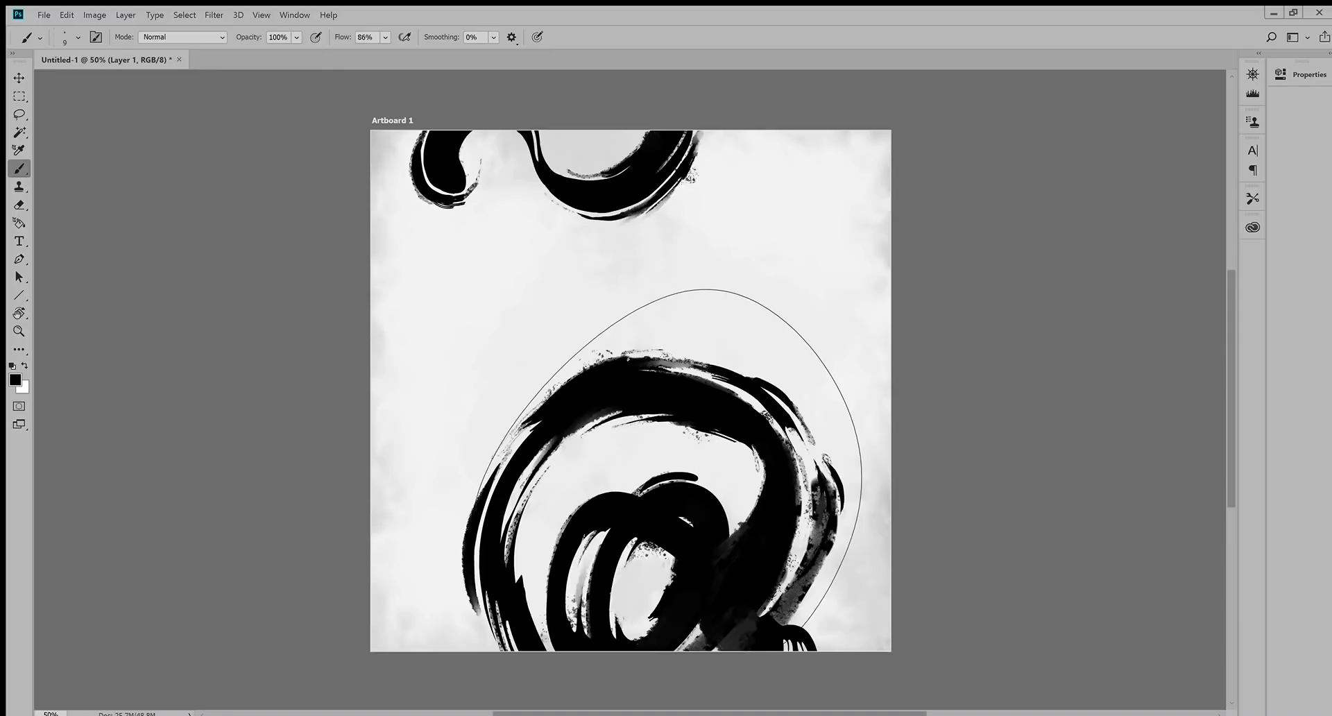
Step: Draw thin curves beneath the upper strokes and down the large loop's left edge, erasing the stray line section there
mouse_move(387, 129)
mouse_down()
mouse_move(727, 165)
mouse_move(746, 129)
mouse_up()
drag(493, 445, 490, 652)
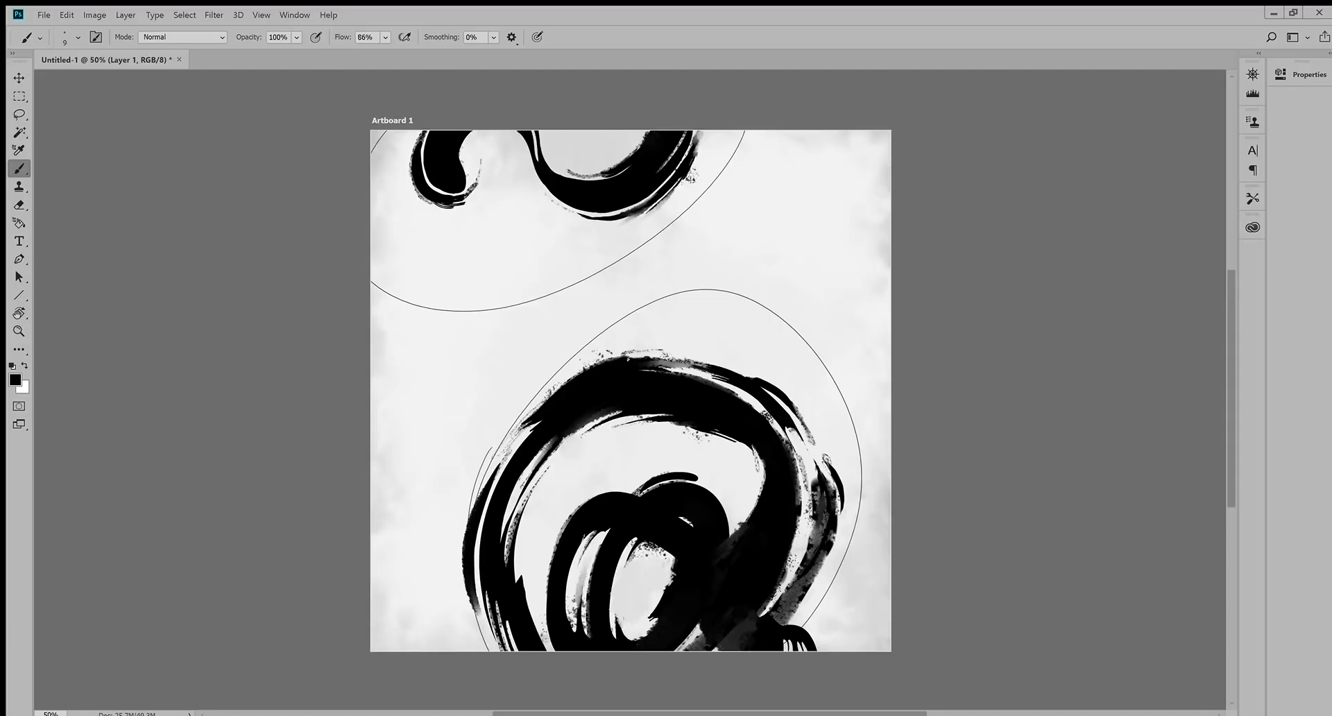
key(e)
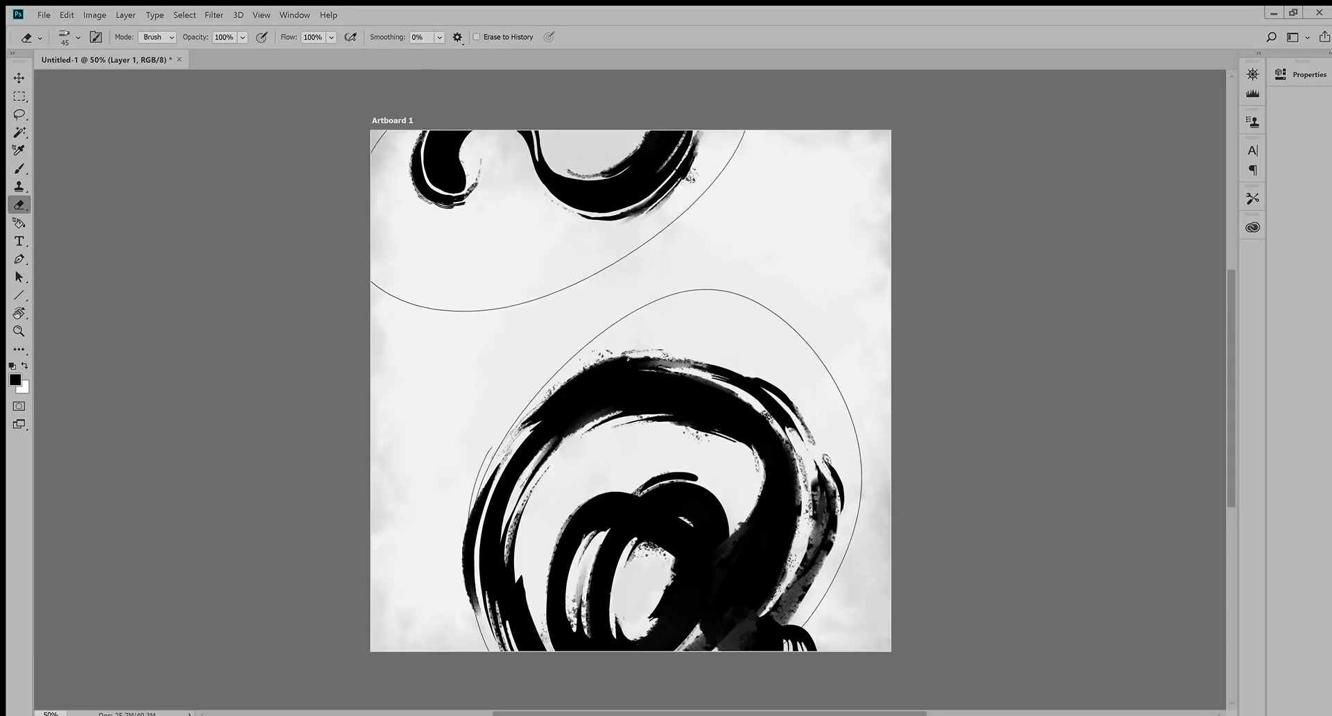
drag(469, 500, 468, 536)
Step: Draw a second thin curve spiralling through the large loop and another around the upper-left stroke with the size 9 brush
key(b)
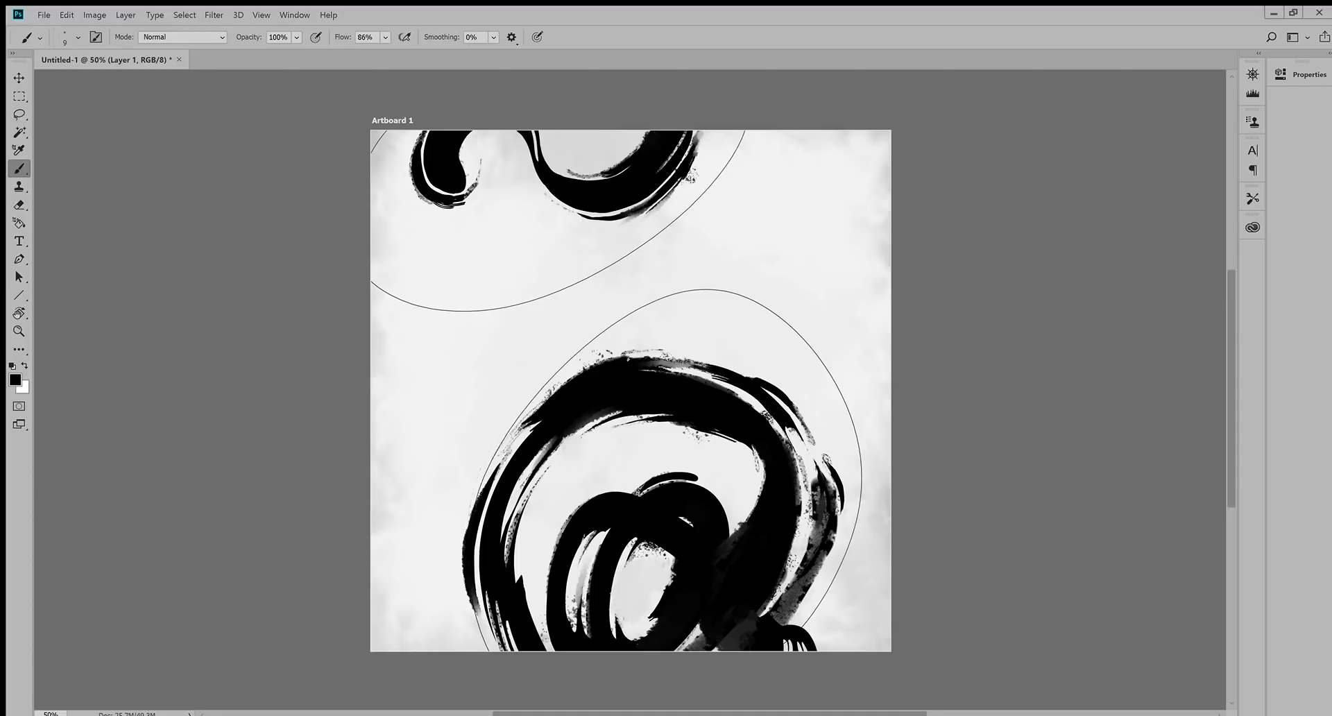
mouse_move(745, 530)
mouse_down()
mouse_move(650, 426)
mouse_move(545, 605)
mouse_up()
key(ctrl+z)
mouse_move(810, 500)
mouse_down()
mouse_move(610, 354)
mouse_move(538, 621)
mouse_up()
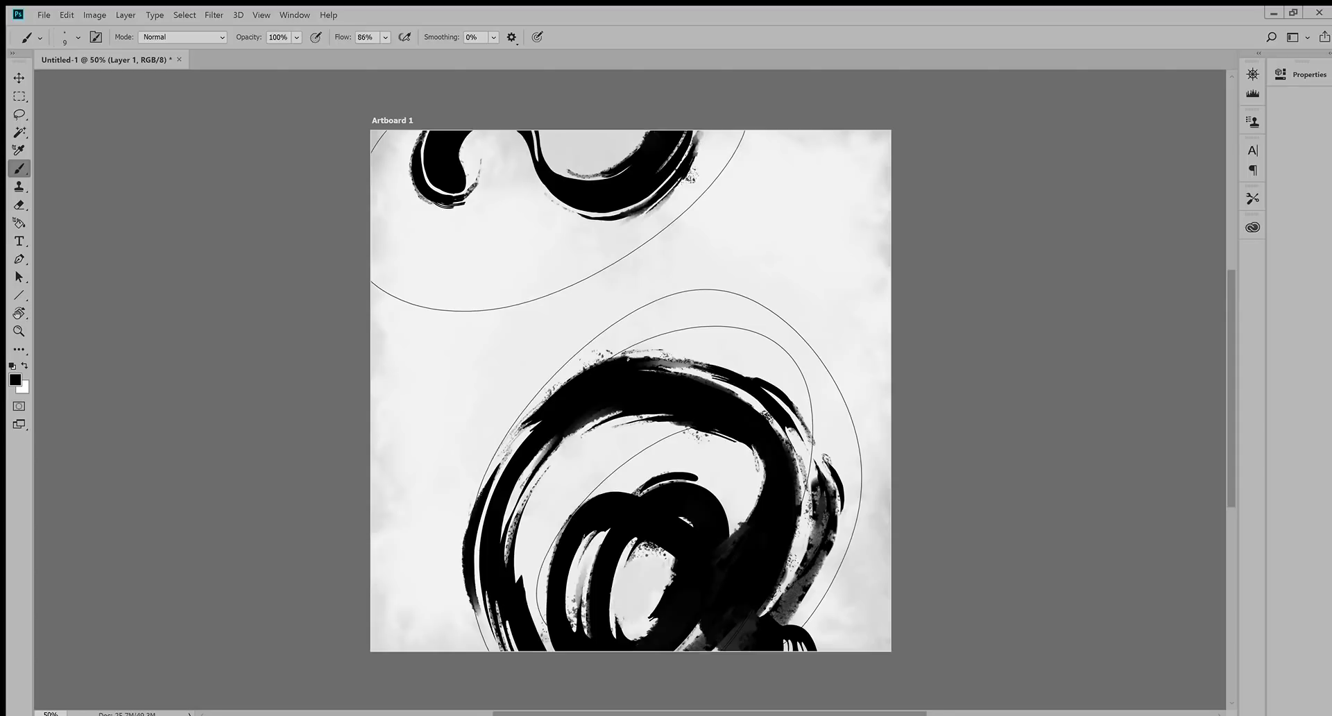
drag(382, 132, 526, 139)
Step: Smudge the large loop's right band and the small loop's opening with a soft size 175 brush at 100% strength
key(r)
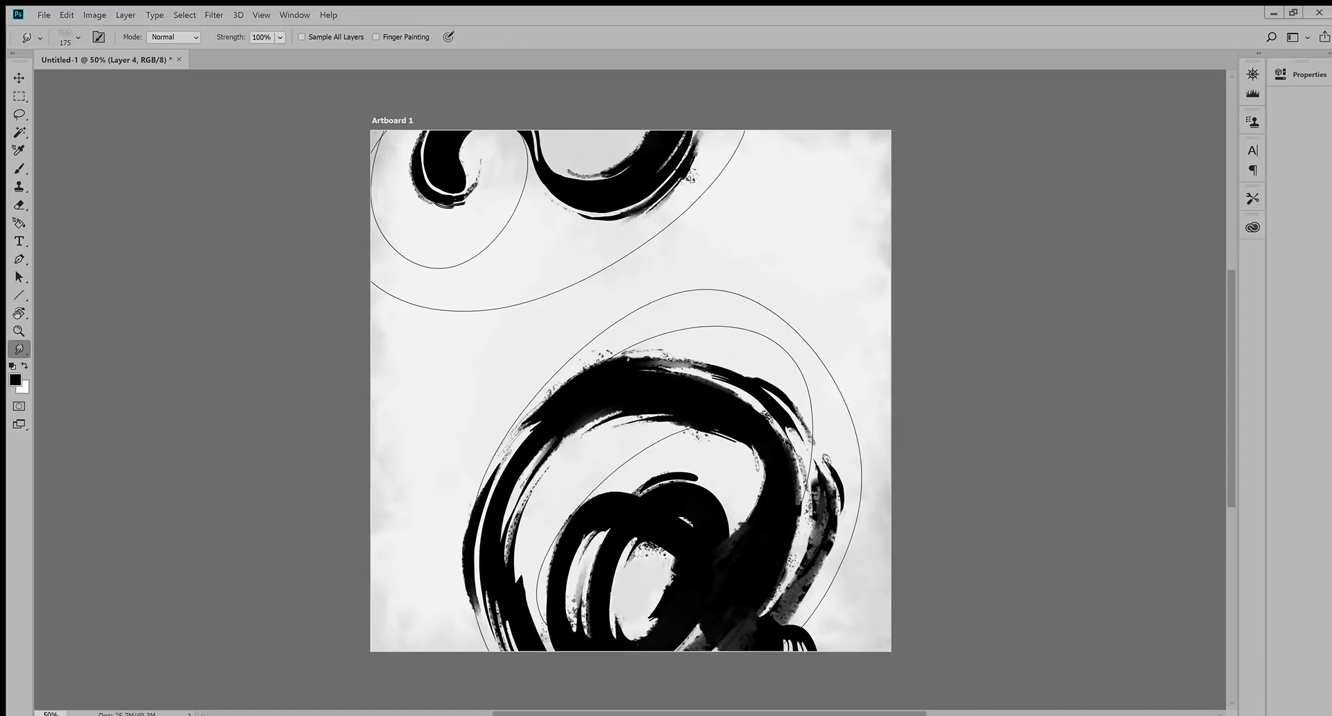
mouse_move(821, 460)
mouse_down()
mouse_move(817, 501)
mouse_move(808, 436)
mouse_up()
drag(809, 480, 809, 517)
drag(794, 426, 793, 462)
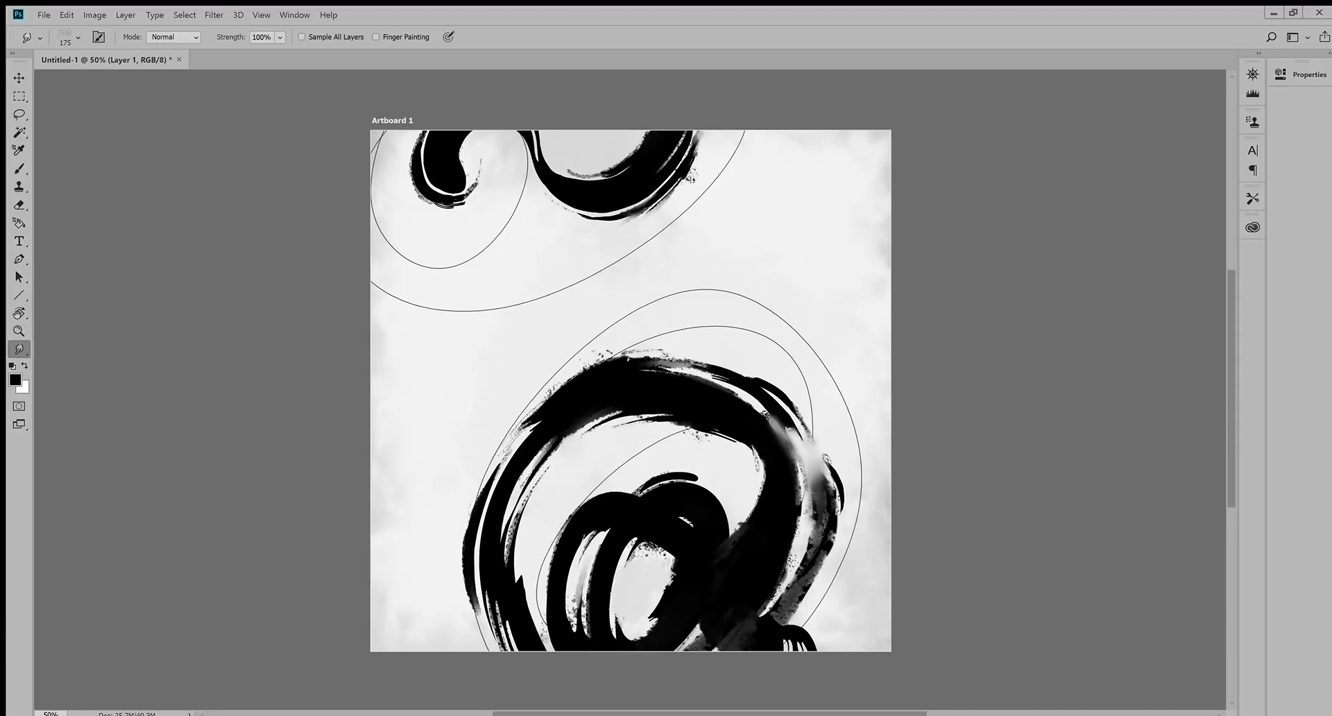
drag(665, 542, 628, 576)
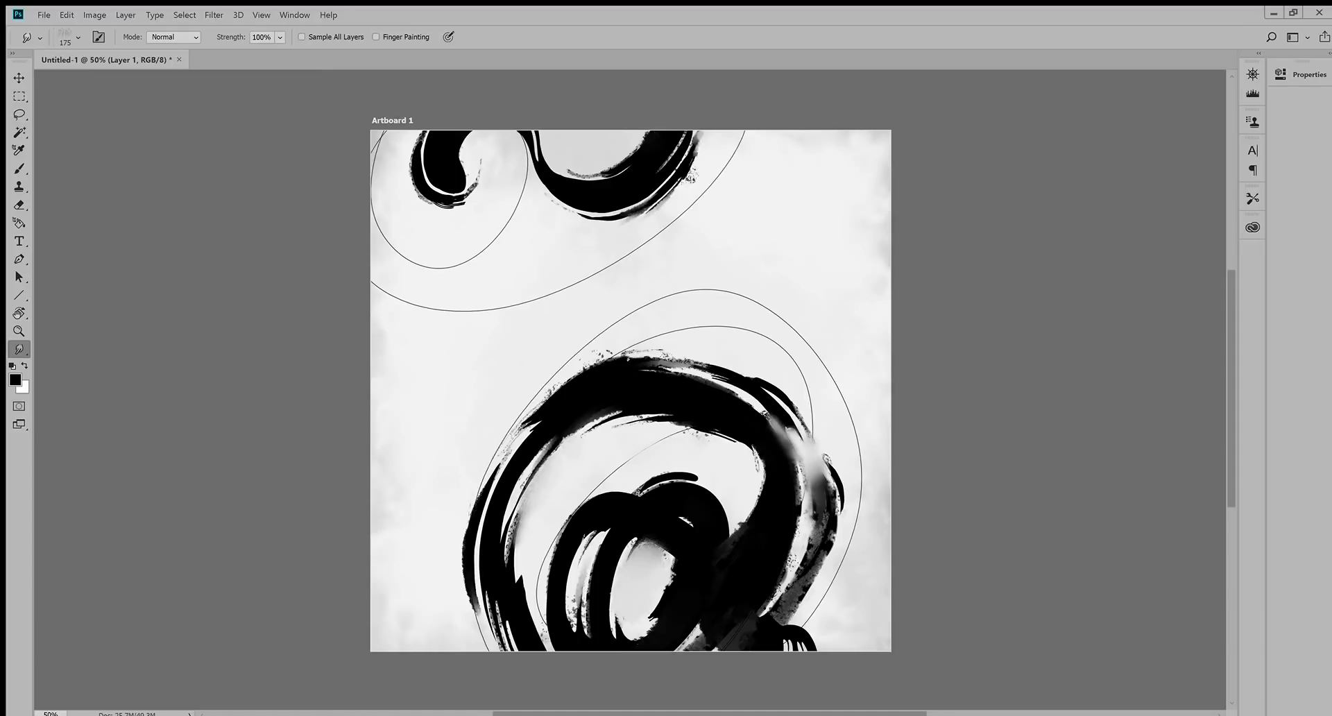
Step: Smudge the large loop's lower-right and lower-left outer edges and its inner top edge into soft blurs
mouse_move(798, 608)
mouse_down()
mouse_move(831, 552)
mouse_move(814, 612)
mouse_up()
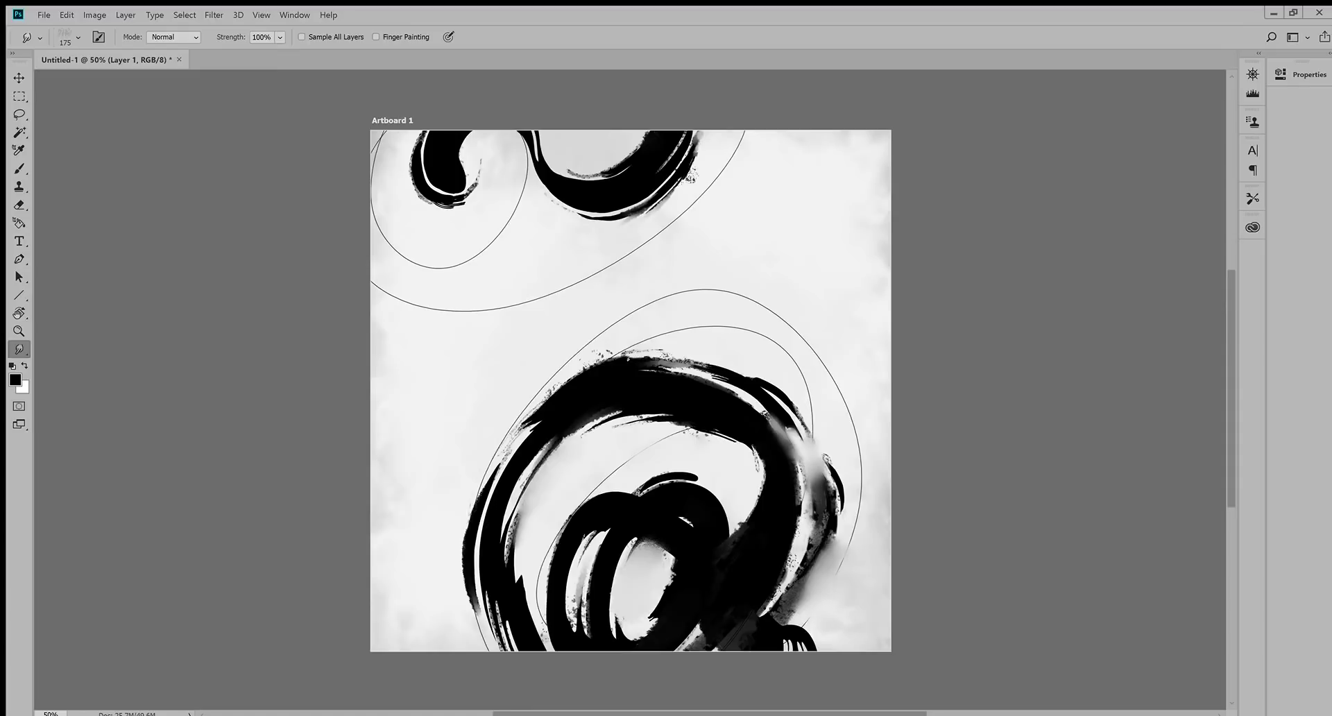
drag(827, 549, 858, 515)
drag(466, 608, 463, 572)
drag(661, 422, 700, 421)
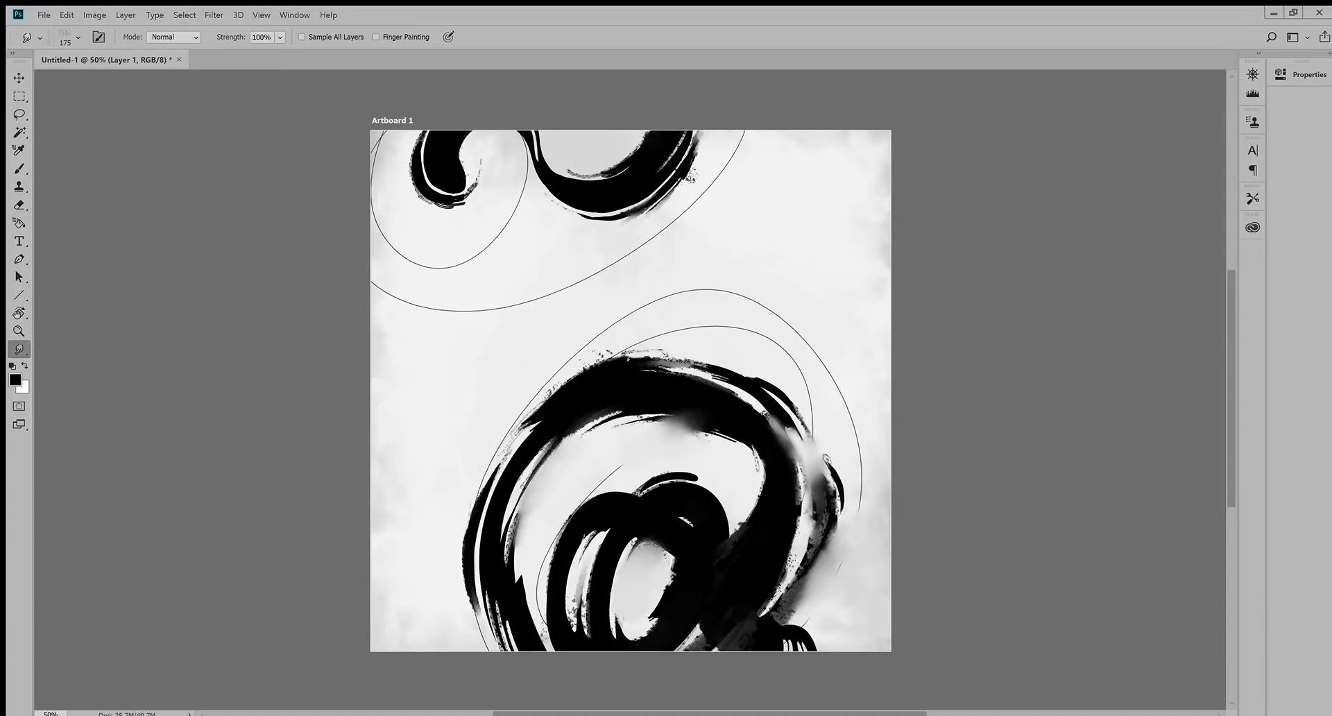
Step: Smudge the left side of the upper-right stroke and the lower-left outer edge of the upper-left stroke
mouse_move(544, 167)
mouse_down()
mouse_move(541, 137)
mouse_move(555, 169)
mouse_up()
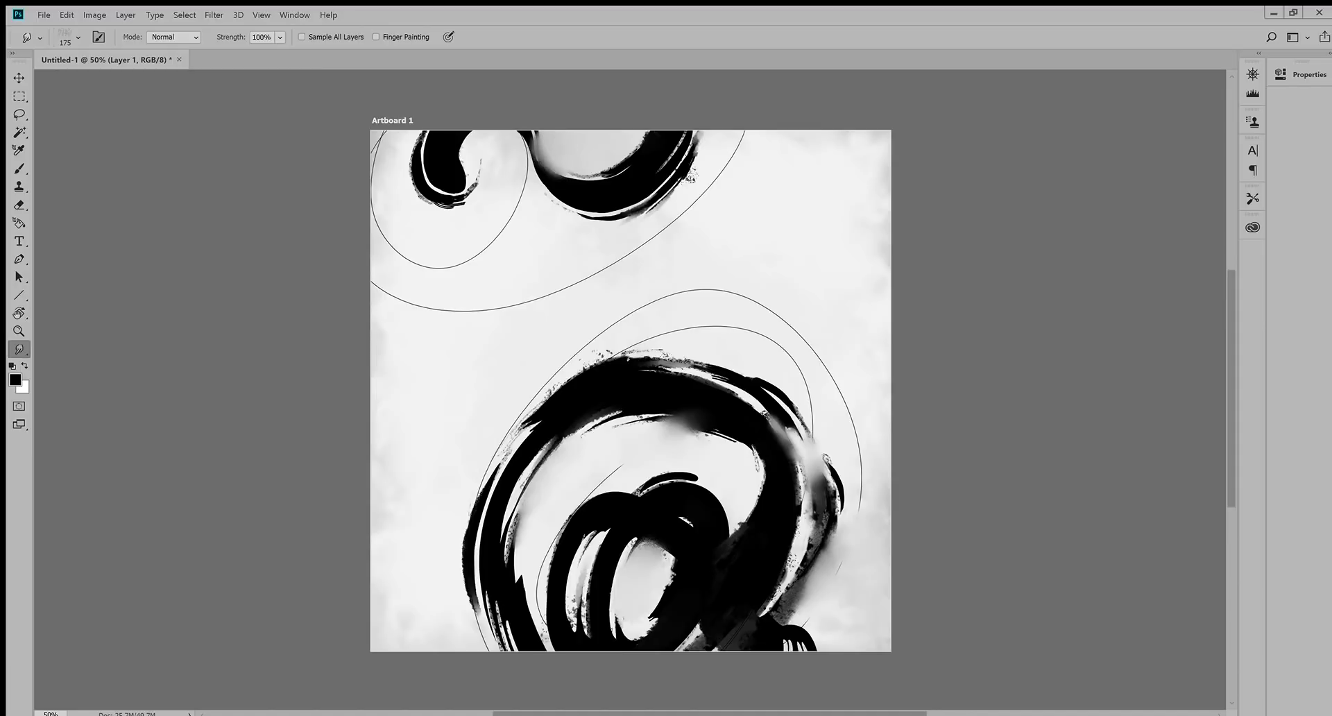
mouse_move(411, 174)
mouse_down()
mouse_move(416, 133)
mouse_move(417, 188)
mouse_up()
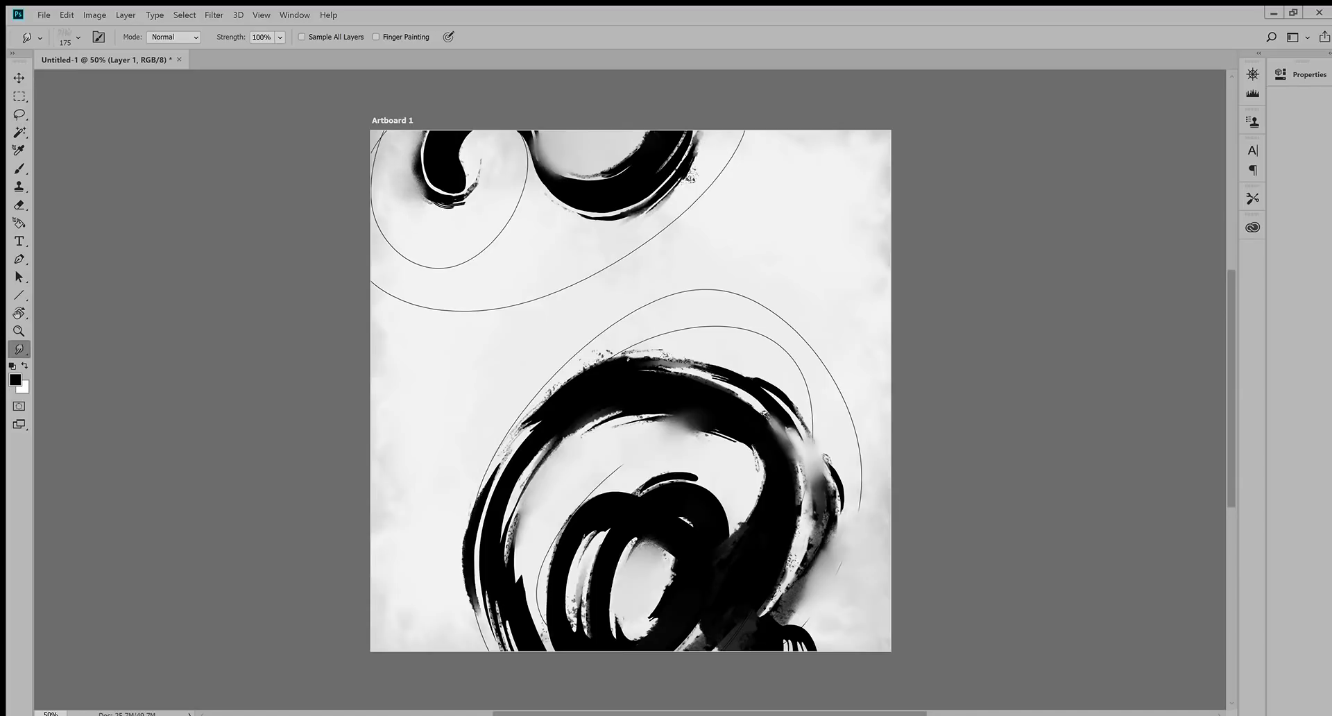
drag(430, 199, 413, 210)
drag(438, 201, 432, 210)
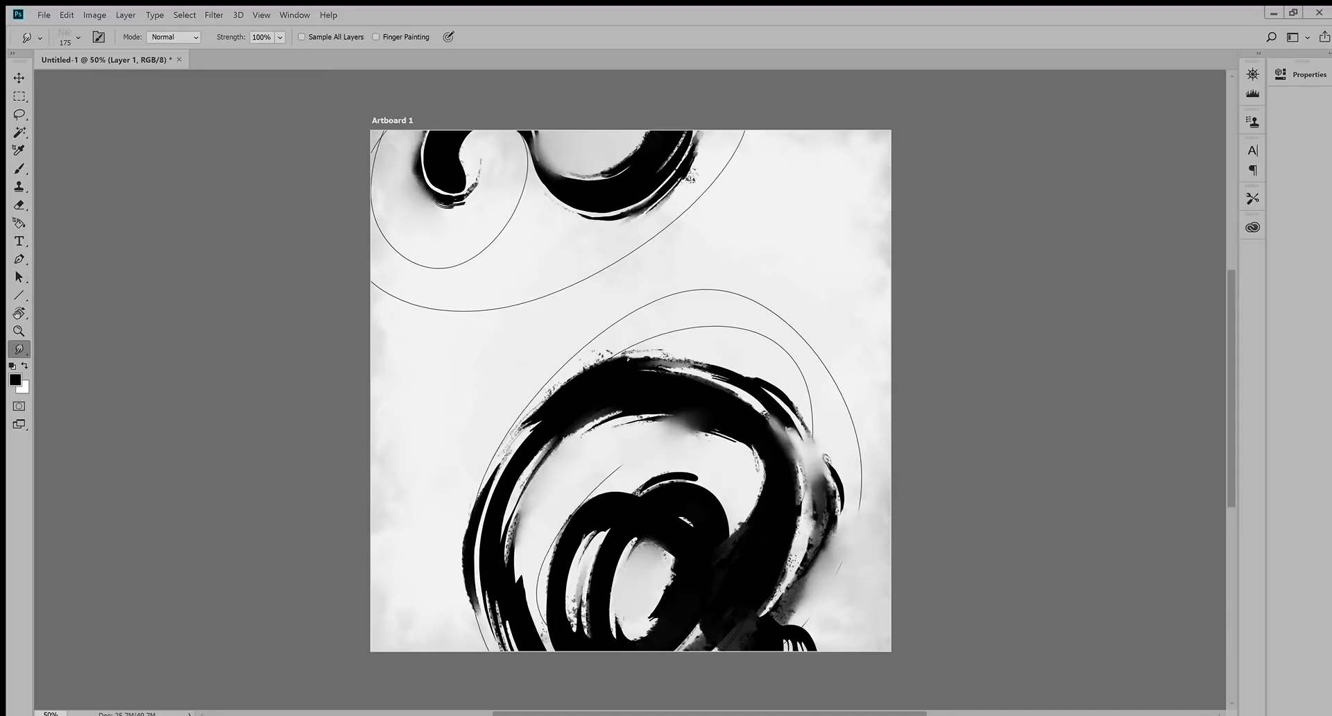
Step: Smudge the right side of the upper-right stroke and the inside and tip of the upper-left stroke
drag(694, 150, 704, 144)
mouse_move(629, 161)
mouse_down()
mouse_move(656, 142)
mouse_move(637, 139)
mouse_move(684, 145)
mouse_move(635, 139)
mouse_move(652, 139)
mouse_move(621, 157)
mouse_move(666, 138)
mouse_up()
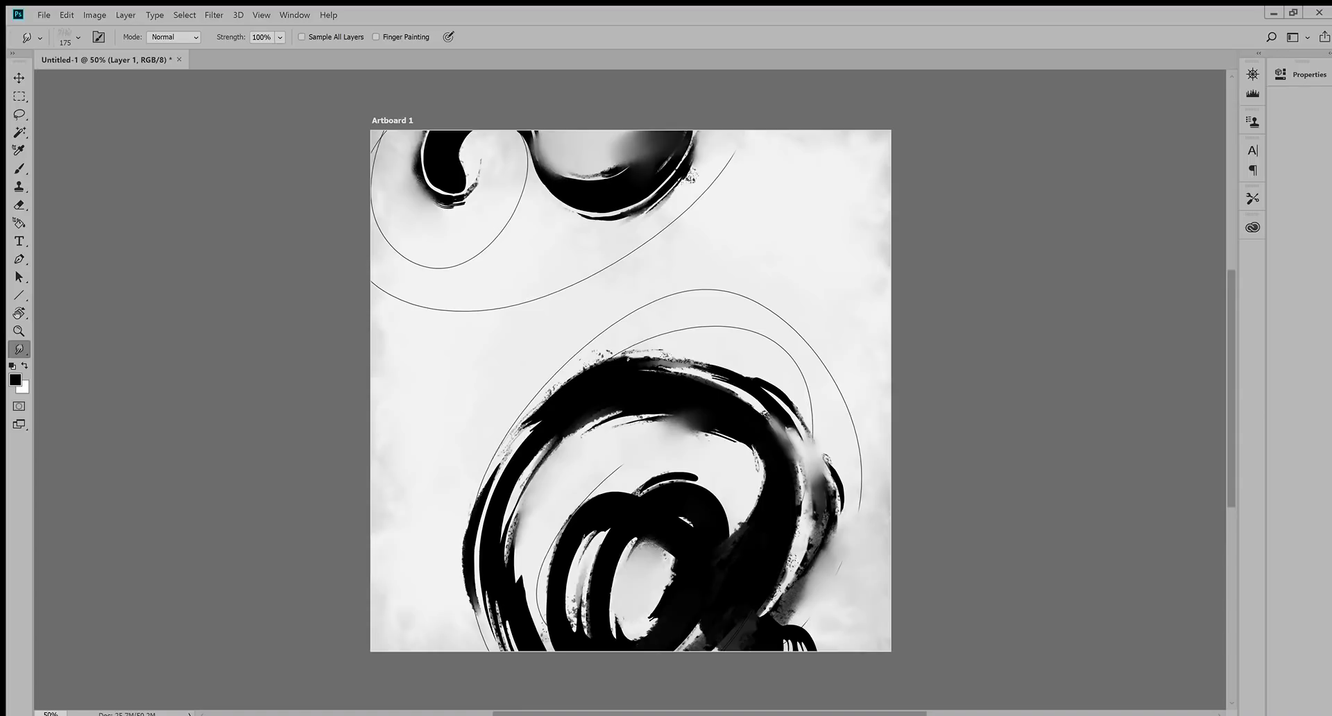
drag(474, 199, 479, 182)
mouse_move(462, 172)
mouse_down()
mouse_move(466, 139)
mouse_move(446, 170)
mouse_move(442, 144)
mouse_move(518, 138)
mouse_up()
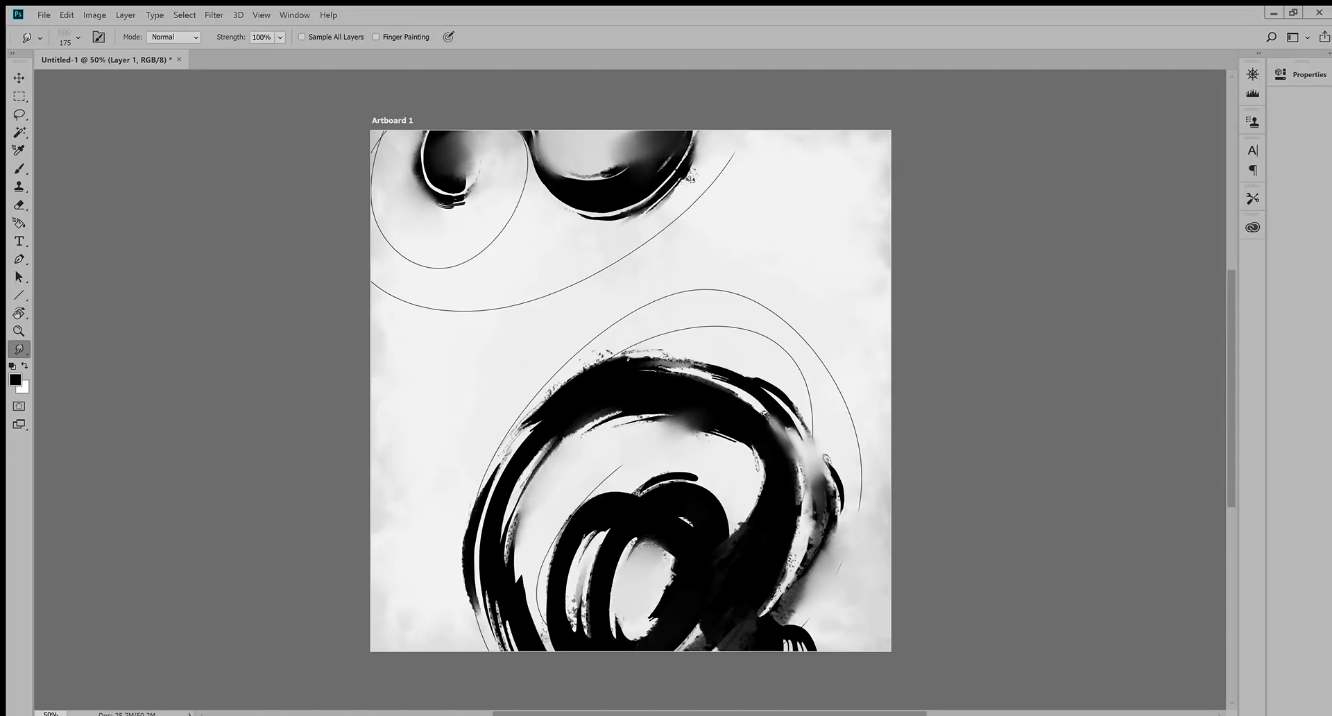
drag(455, 185, 482, 165)
mouse_move(464, 177)
mouse_down()
mouse_move(438, 170)
mouse_move(477, 144)
mouse_up()
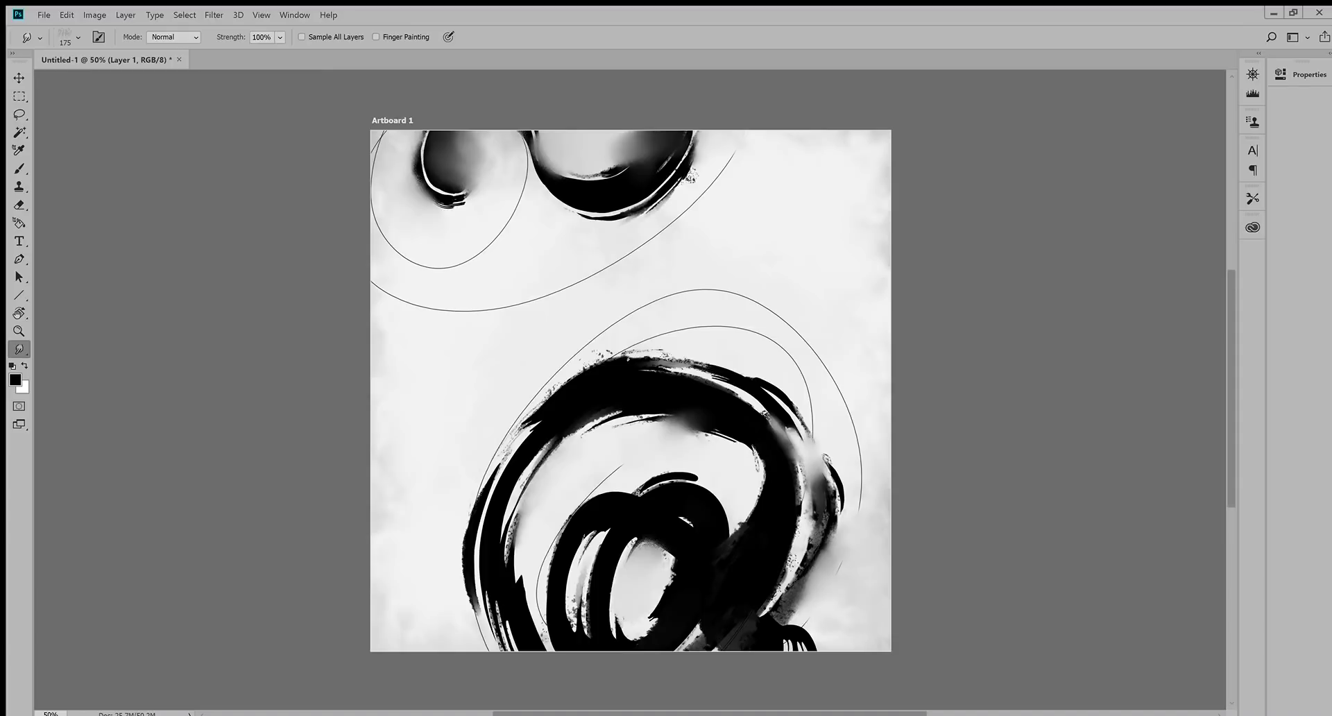
mouse_move(529, 154)
mouse_down()
mouse_move(565, 201)
mouse_move(598, 209)
mouse_up()
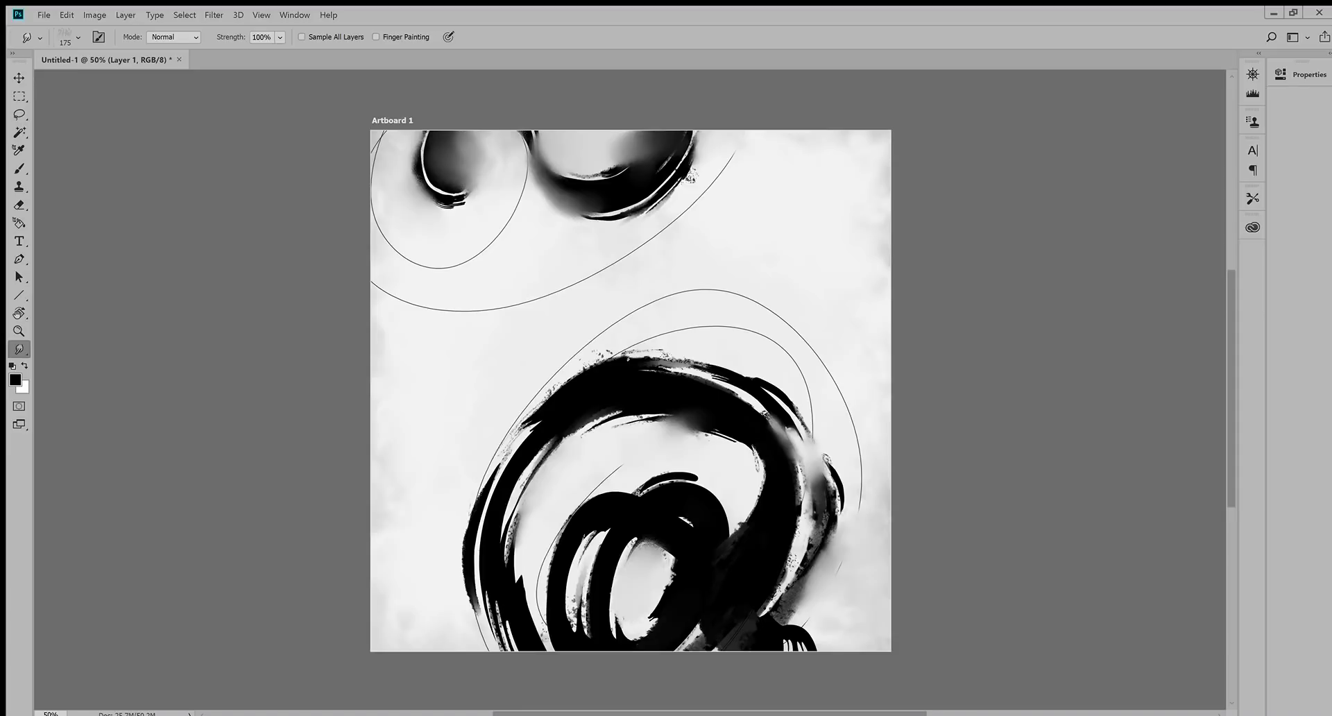
key(ctrl+z)
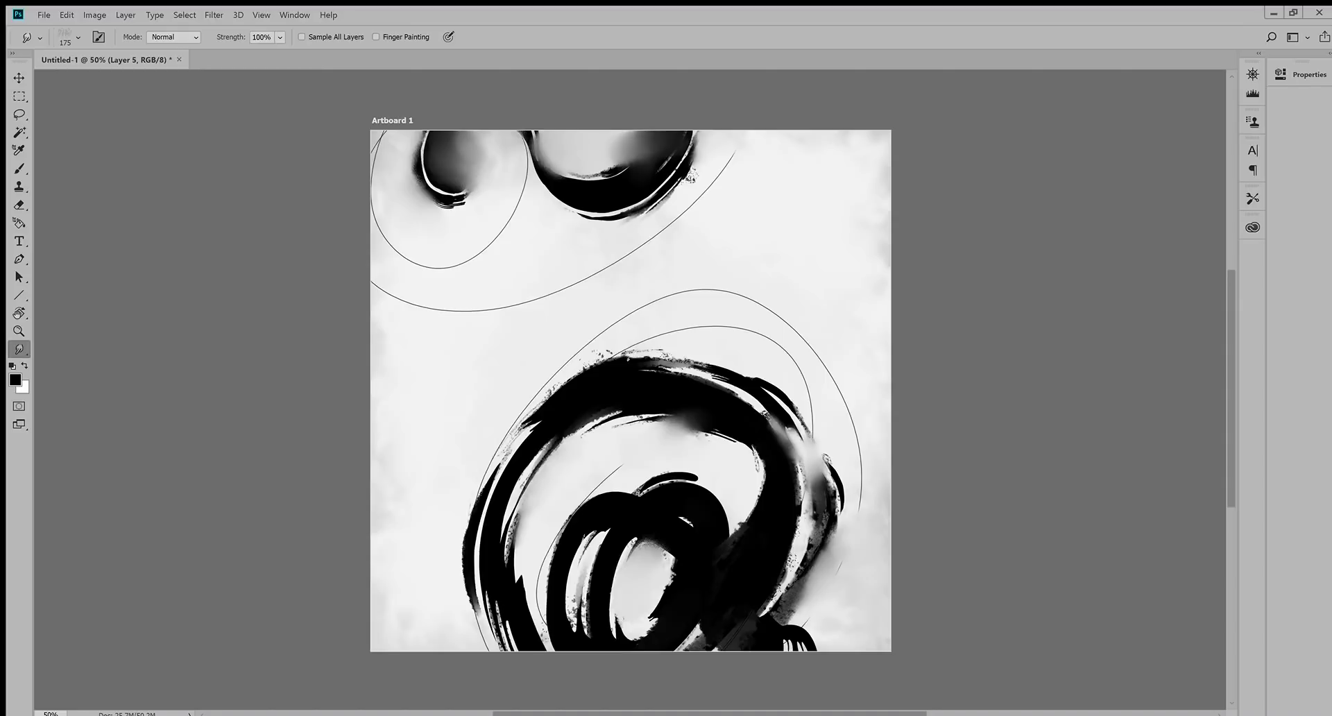
Step: Set the brush to size 150 with white as the painting colour
key(b)
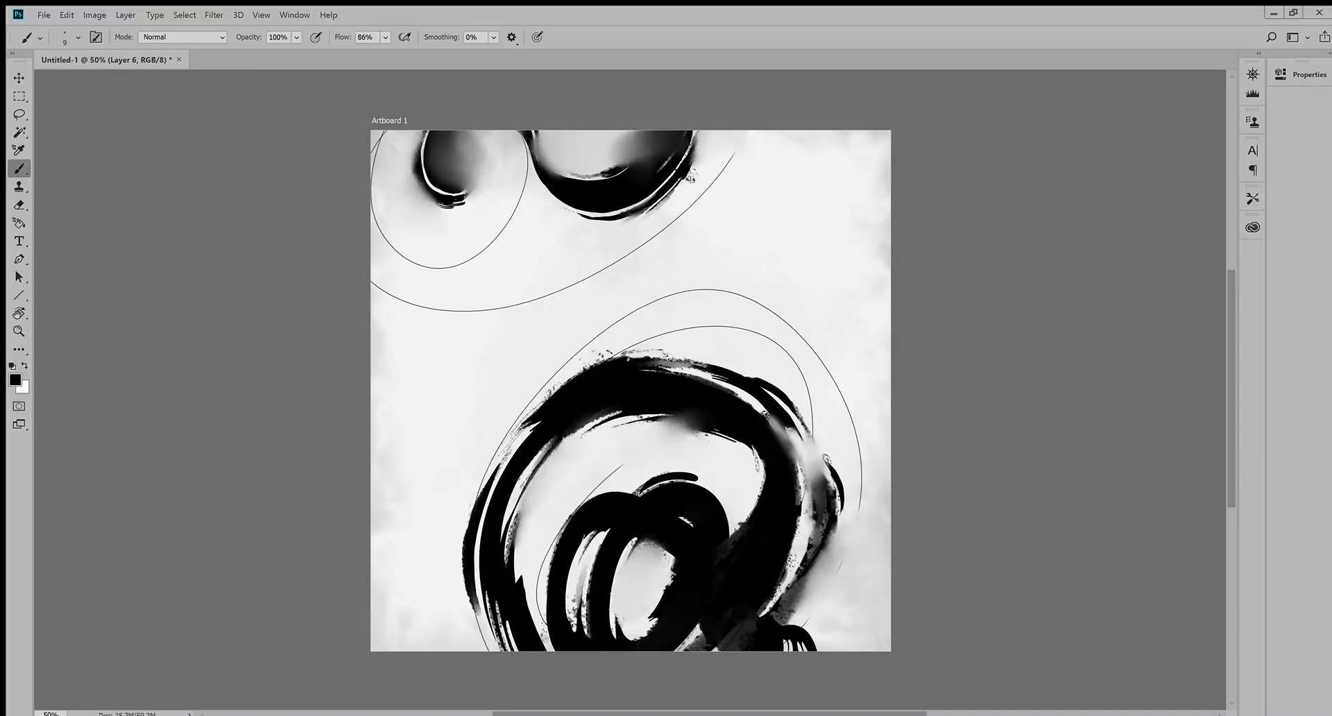
key(x)
key(bracketright)
key(bracketright)
key(bracketright)
key(bracketright)
key(bracketright)
key(bracketright)
key(bracketright)
key(bracketright)
key(bracketright)
key(bracketright)
key(bracketright)
key(bracketright)
key(bracketright)
key(bracketright)
key(x)
key(x)
Step: Tint the textured background a warm light off-white with foreground fills on Layer 2, undoing the fills that cover its texture
key(i)
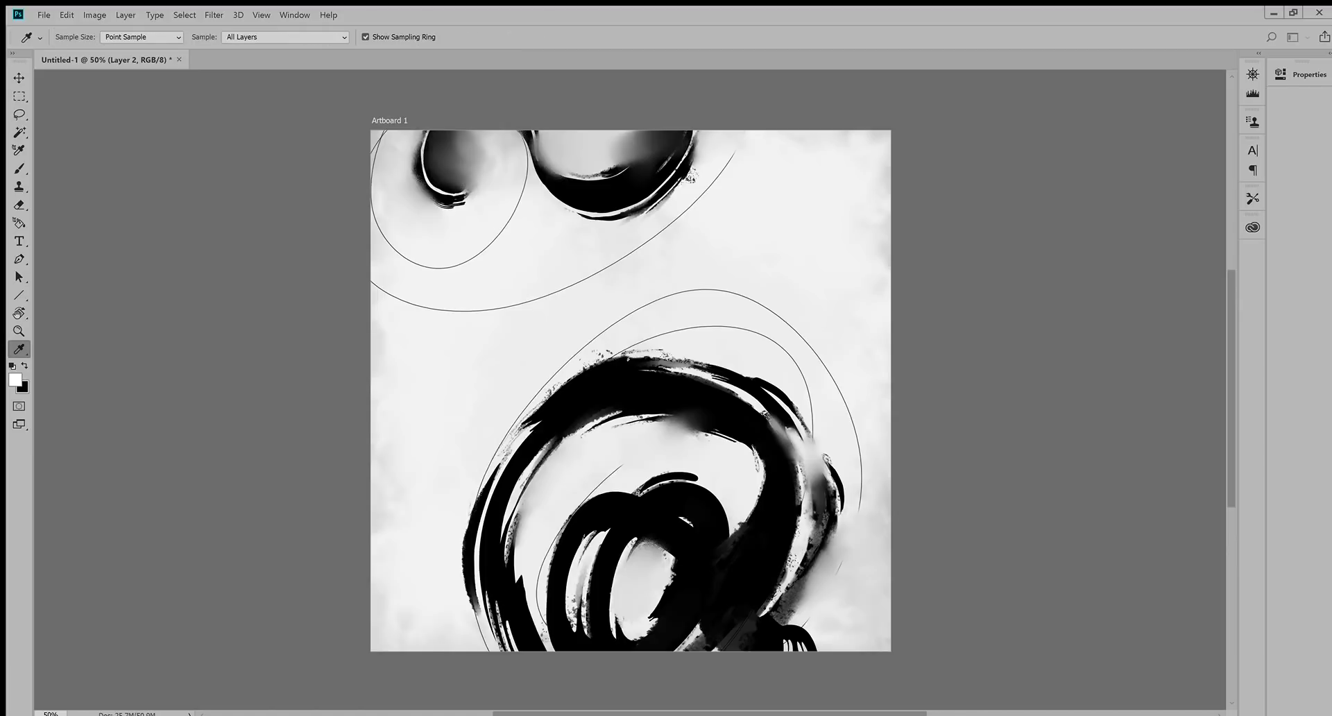
key(b)
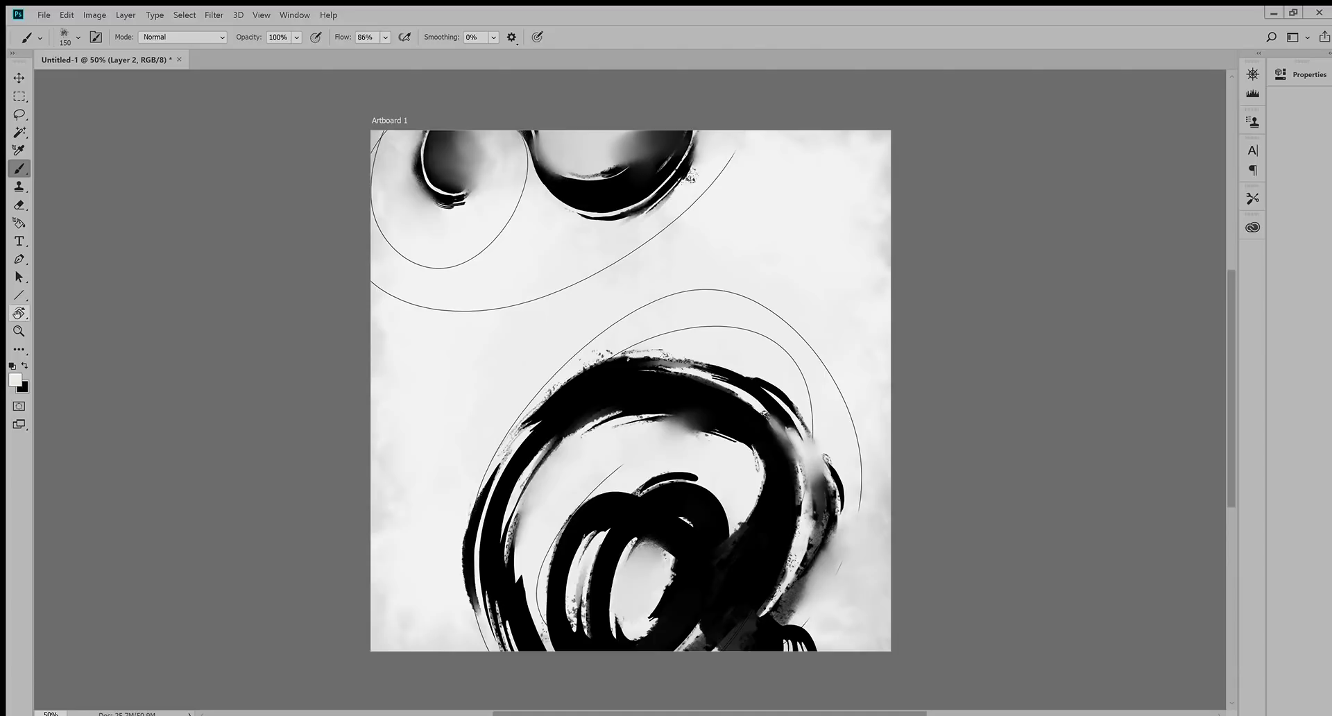
click(18, 222)
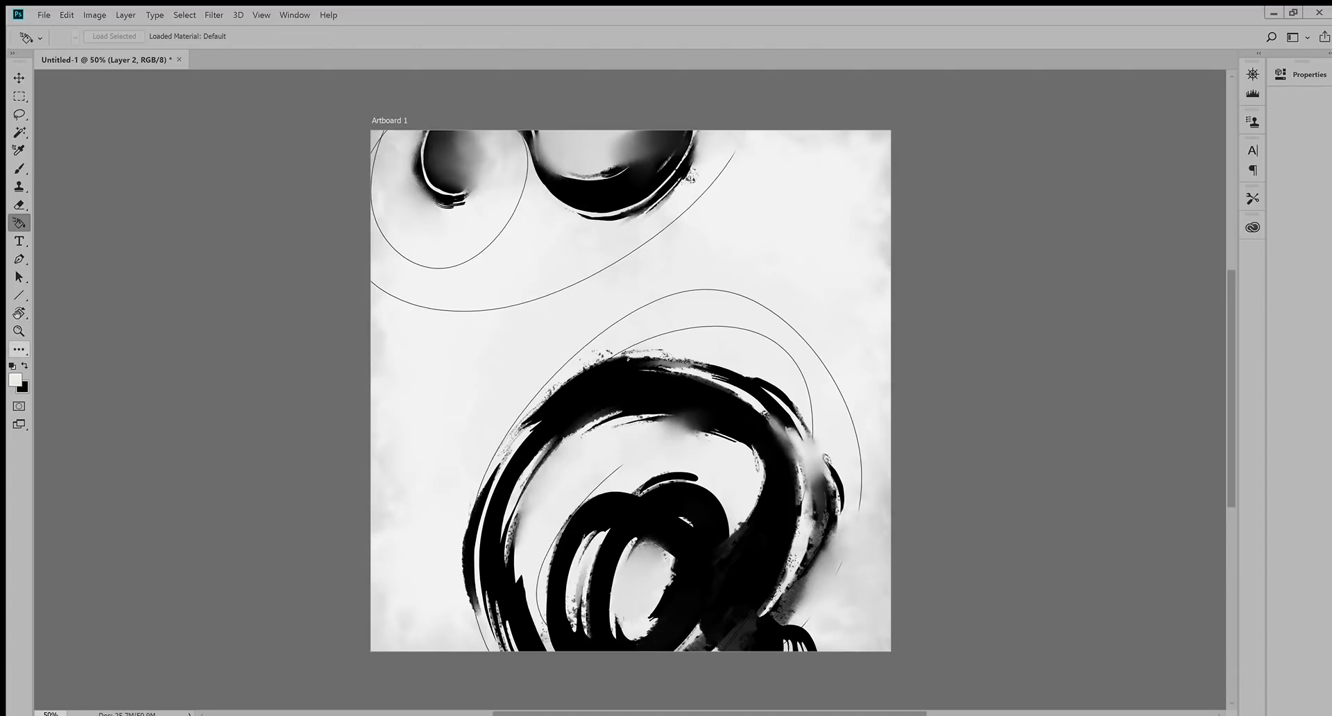
key(i)
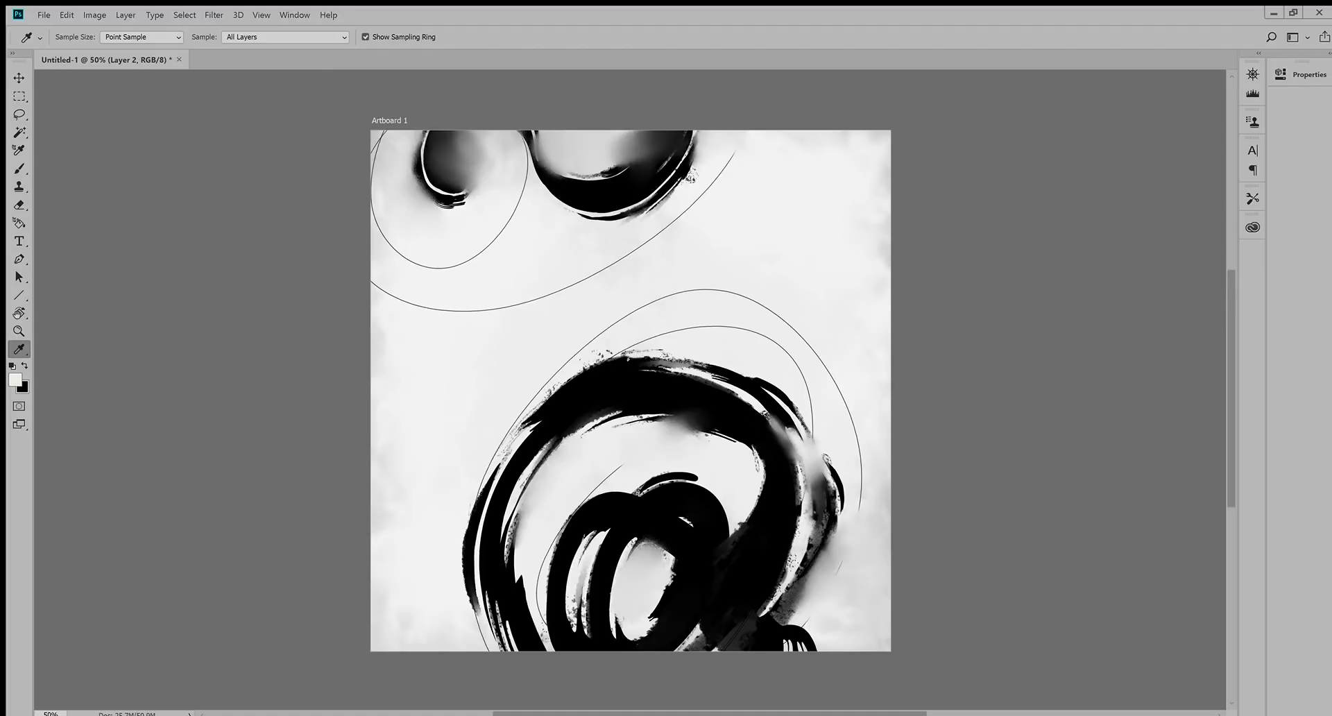
key(g)
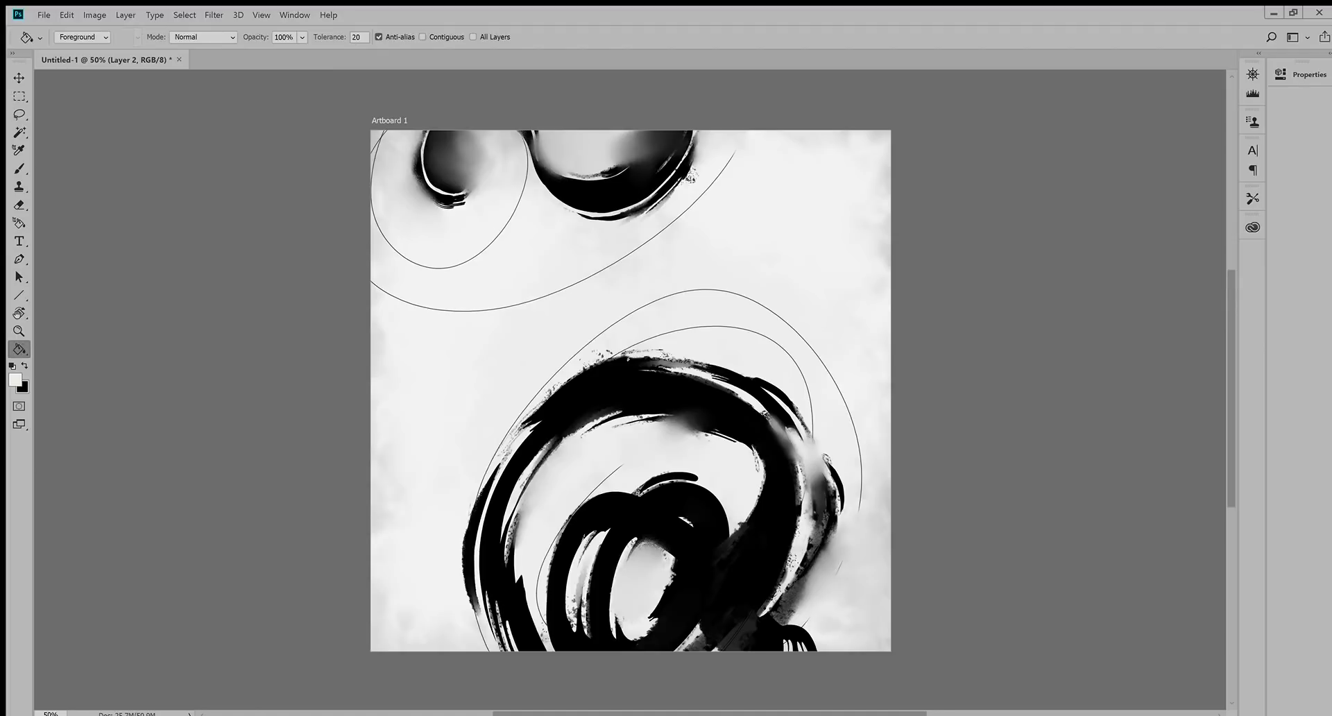
key(alt+BackSpace)
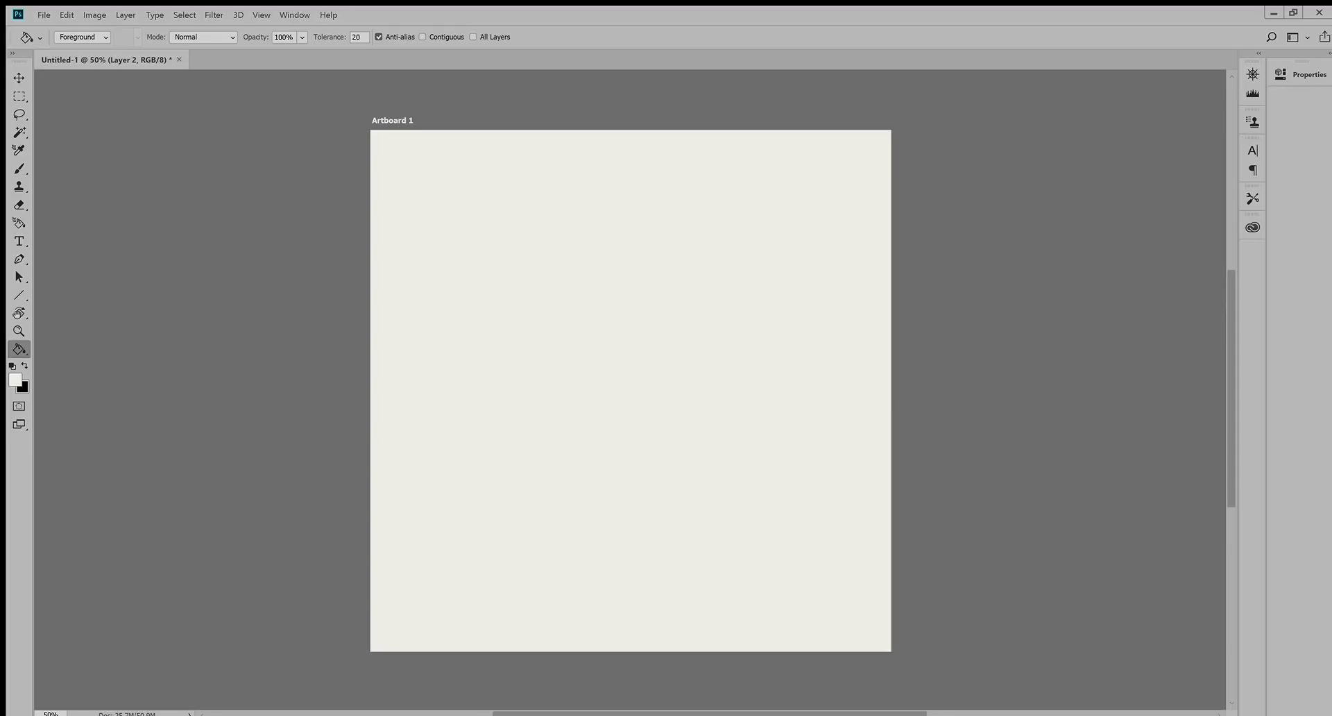
key(ctrl+z)
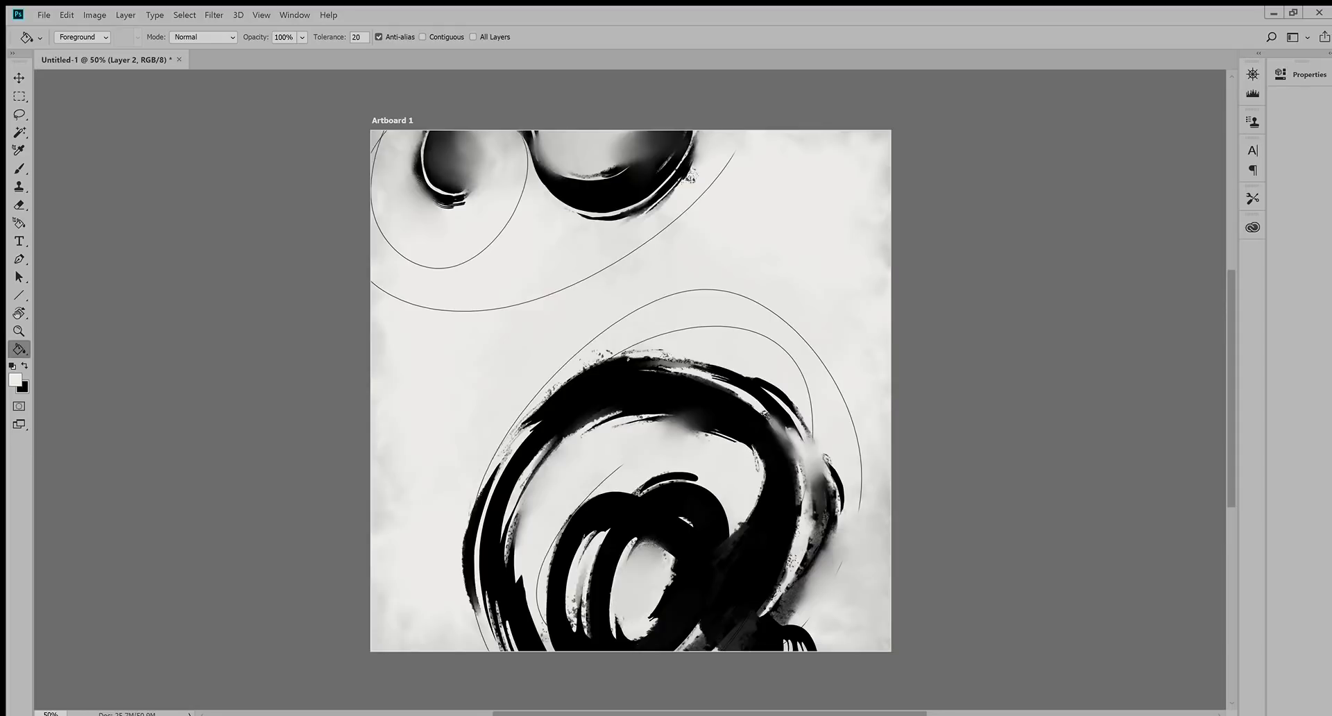
key(alt+BackSpace)
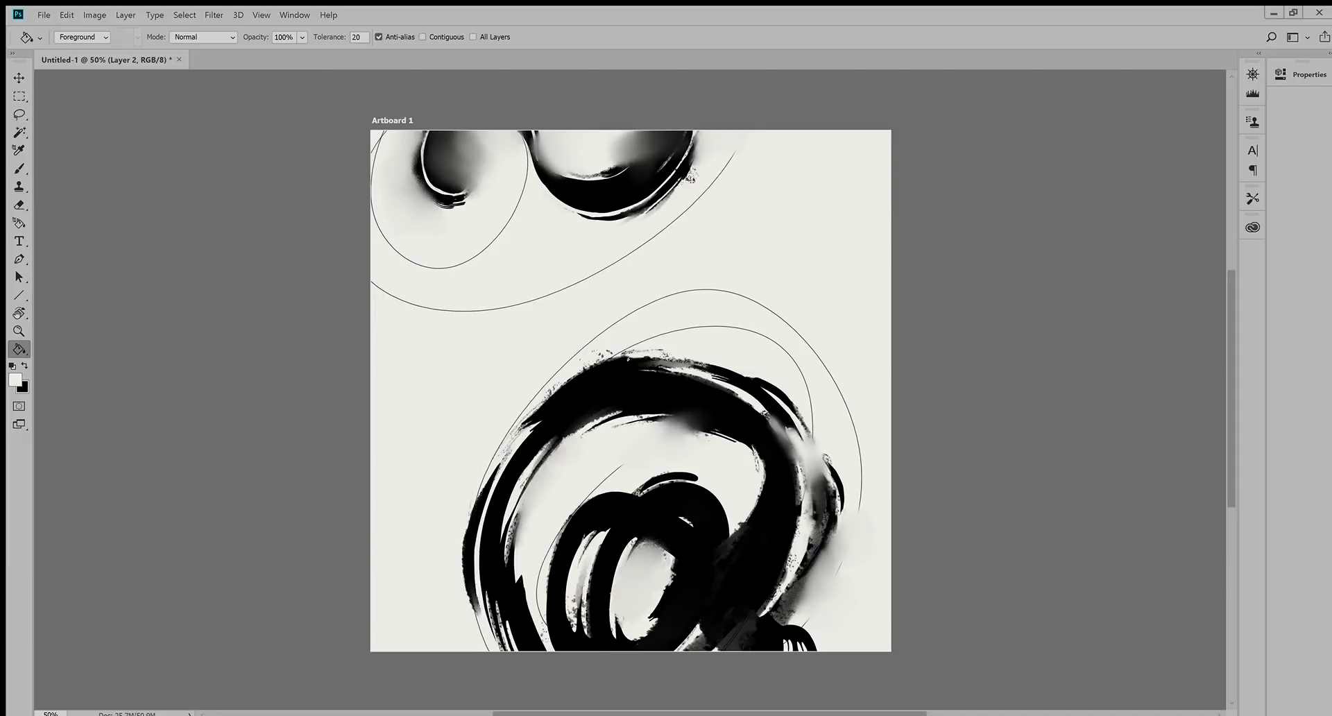
key(ctrl+z)
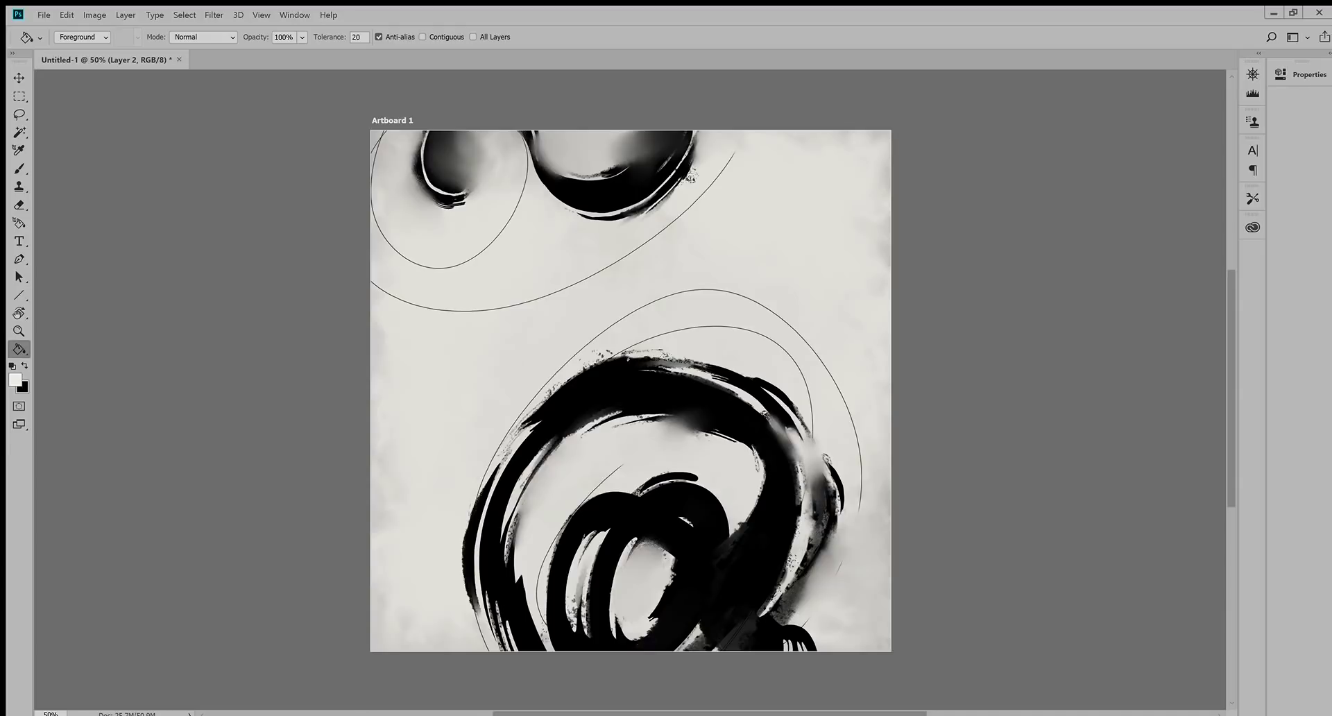
Step: Paint a white ring on Layer 7 with the size 150 brush, running off the canvas's right edge and behind the large loop
key(x)
key(x)
key(x)
key(x)
key(b)
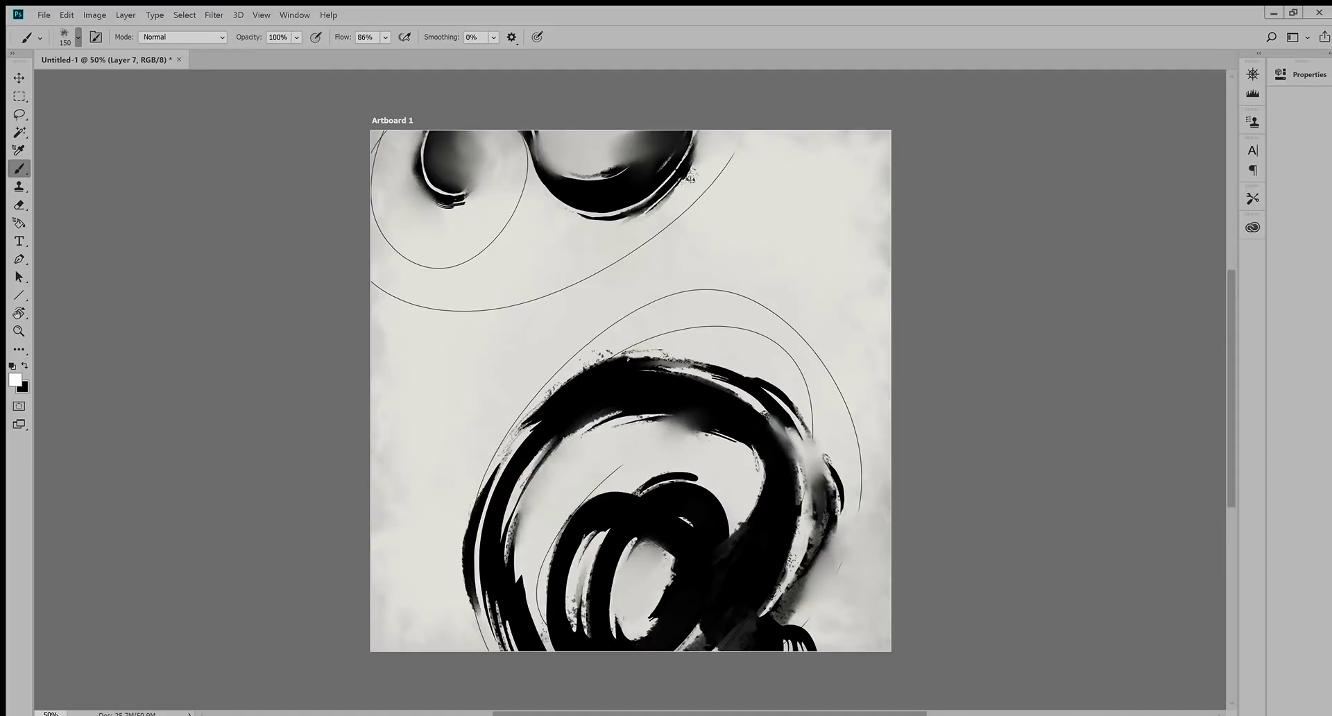
key(Return)
drag(853, 161, 891, 420)
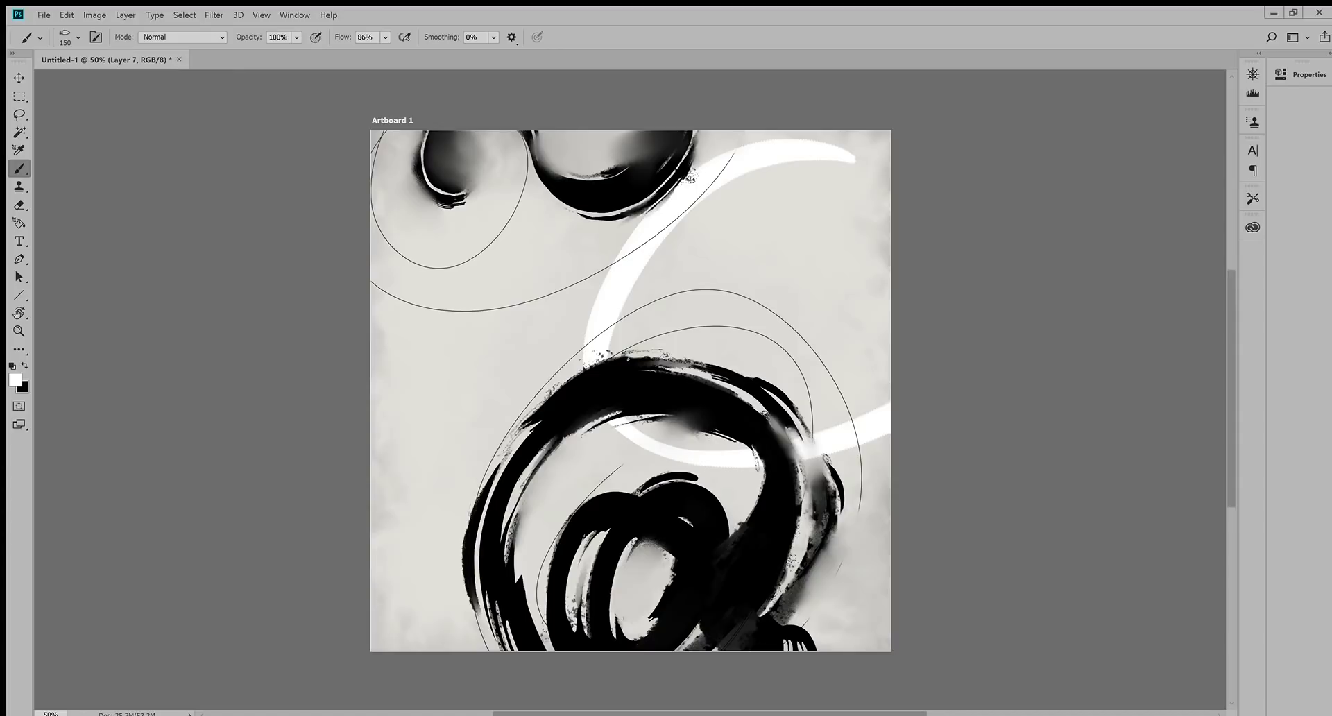
key(ctrl+z)
key(ctrl+shift+z)
drag(889, 181, 845, 152)
Step: Add thin white accent curves with a size 10 brush along the inside and upper right of the white ring
key(bracketleft)
key(bracketleft)
key(bracketleft)
key(bracketleft)
key(bracketleft)
key(bracketleft)
drag(891, 252, 861, 255)
drag(891, 402, 807, 423)
key(ctrl+z)
mouse_move(777, 165)
mouse_down()
mouse_move(891, 352)
mouse_move(851, 149)
mouse_up()
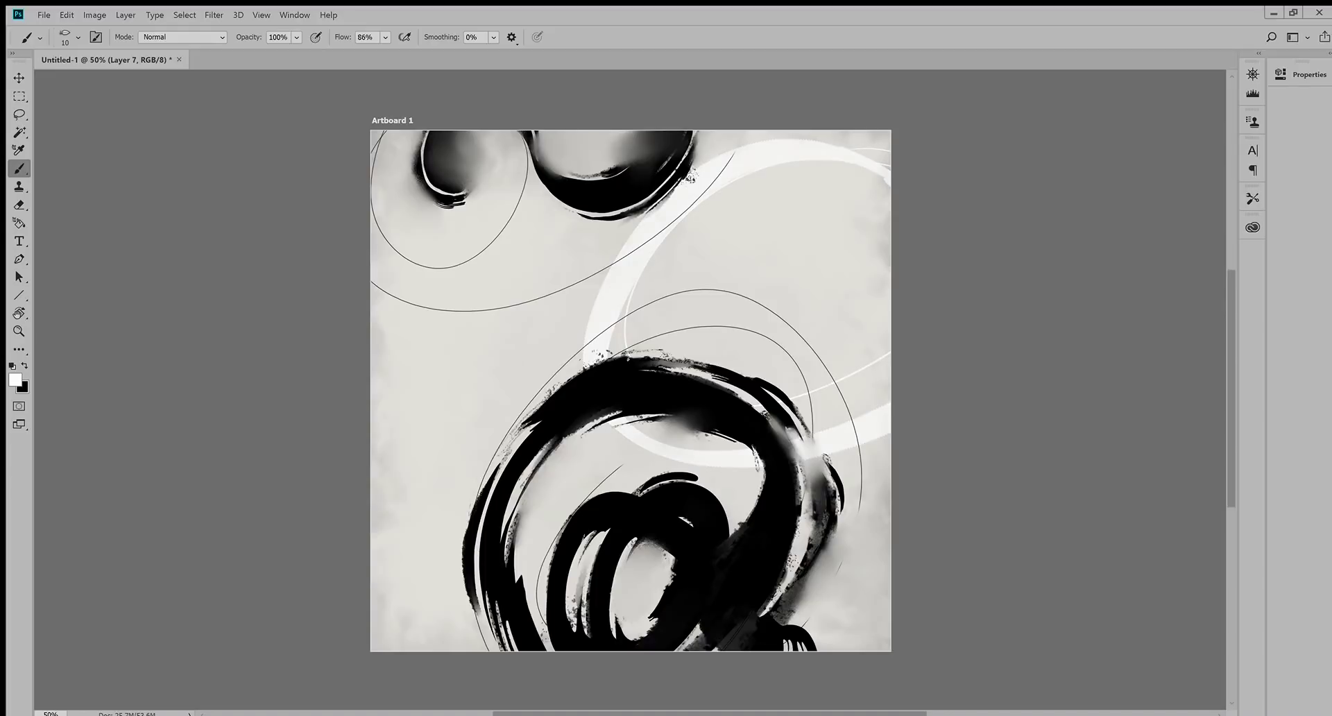
drag(373, 361, 642, 600)
key(ctrl+z)
Step: Scale the white ring strokes to about 49% and move them down beside the large loop's upper right
key(ctrl+t)
drag(425, 651, 663, 389)
drag(798, 285, 798, 476)
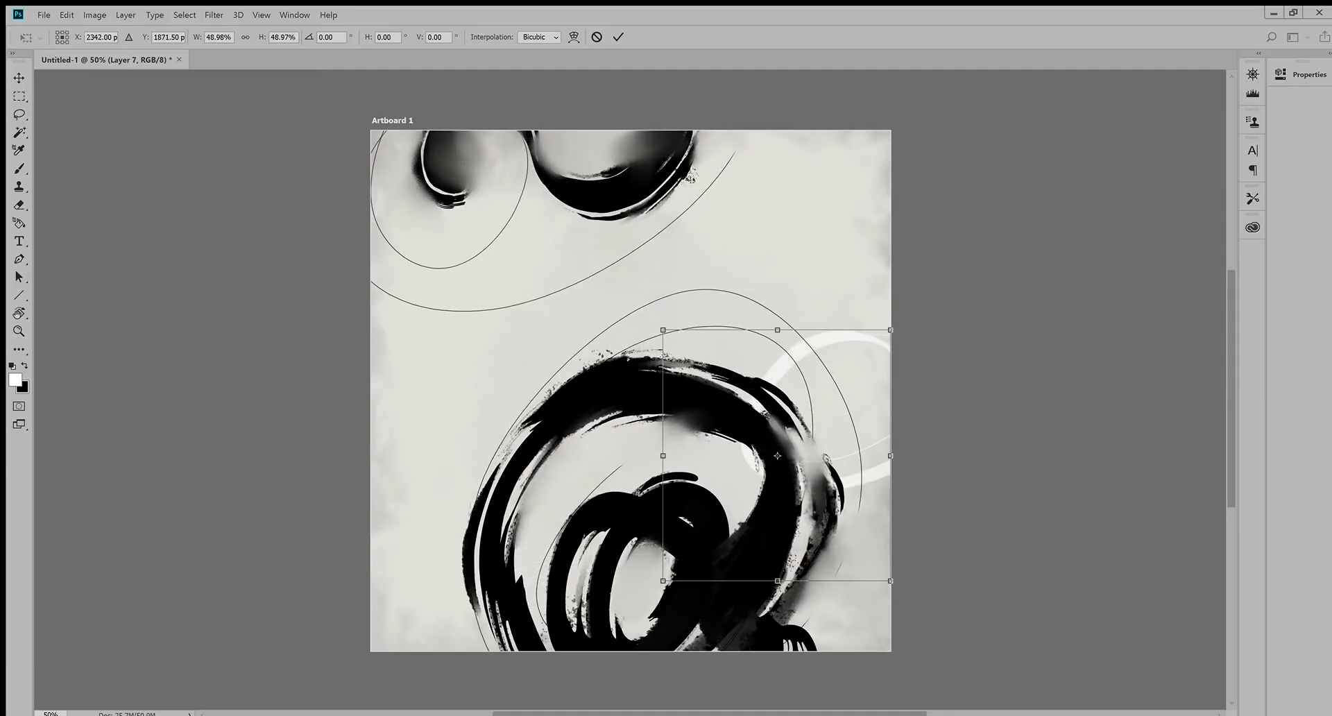
key(b)
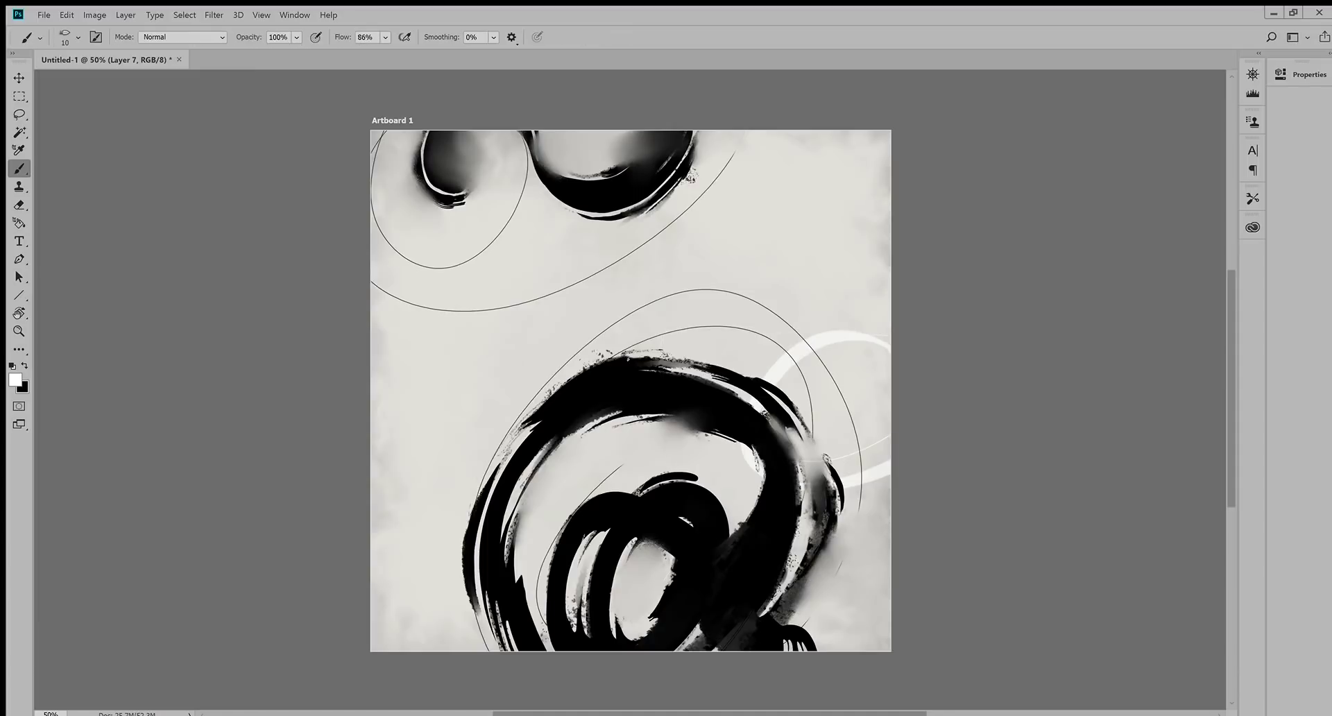
Step: Paint a broad white band with a size 300 brush, sweeping from the top edge's right part to the left edge, undoing unwanted strokes
key(bracketright)
key(bracketright)
key(bracketright)
key(bracketright)
key(bracketright)
key(bracketright)
key(bracketright)
key(bracketright)
key(bracketright)
key(bracketright)
key(bracketright)
mouse_move(746, 132)
mouse_down()
mouse_move(659, 337)
mouse_move(374, 528)
mouse_up()
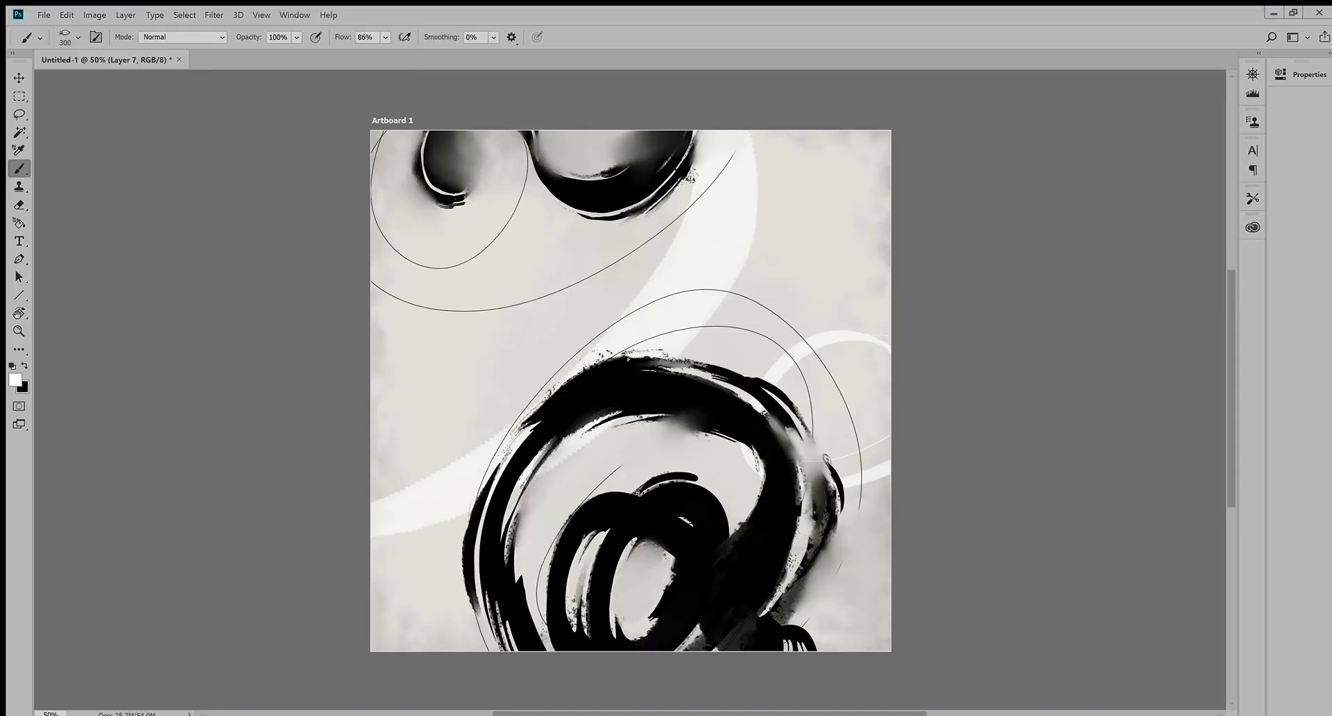
key(ctrl+z)
mouse_move(791, 134)
mouse_down()
mouse_move(522, 399)
mouse_move(375, 469)
mouse_move(373, 496)
mouse_up()
key(ctrl+z)
drag(798, 136, 378, 323)
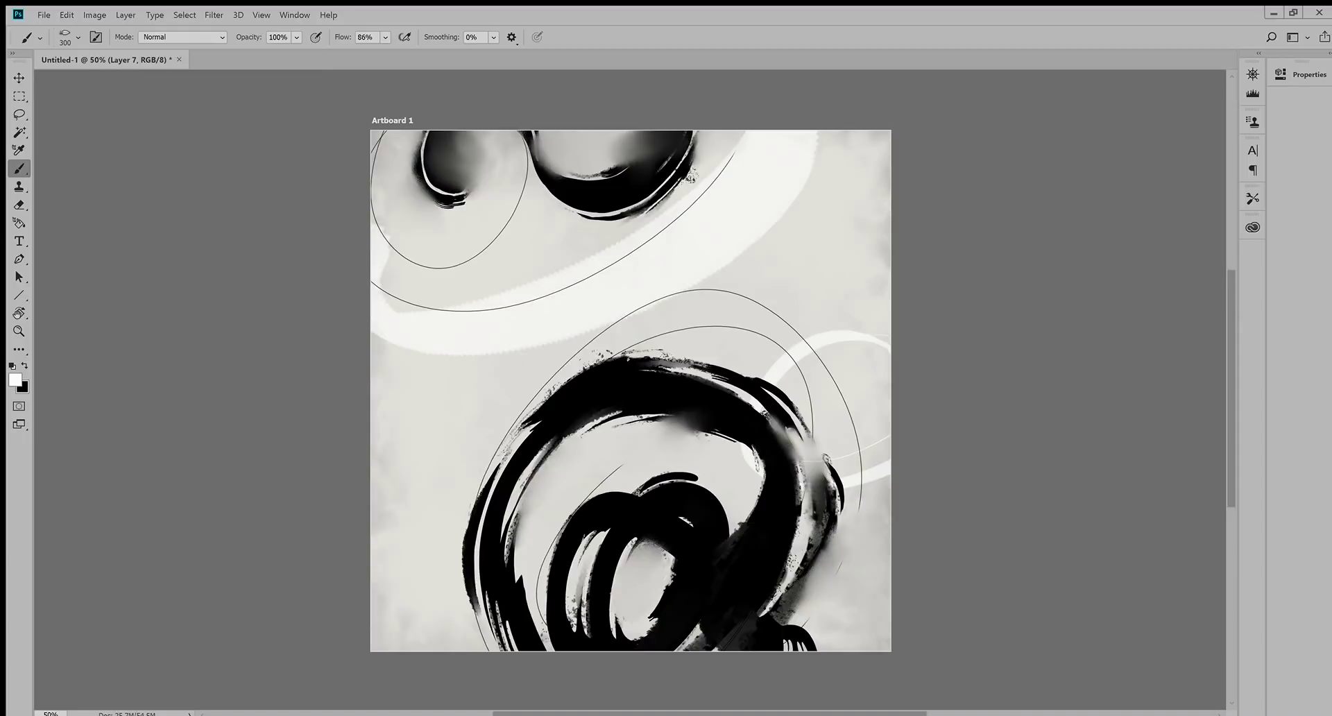
key(ctrl+z)
mouse_move(781, 136)
mouse_down()
mouse_move(375, 330)
mouse_move(798, 201)
mouse_move(809, 132)
mouse_move(670, 302)
mouse_up()
key(ctrl+z)
mouse_move(857, 133)
mouse_down()
mouse_move(632, 343)
mouse_move(448, 390)
mouse_move(375, 387)
mouse_up()
drag(555, 397, 413, 406)
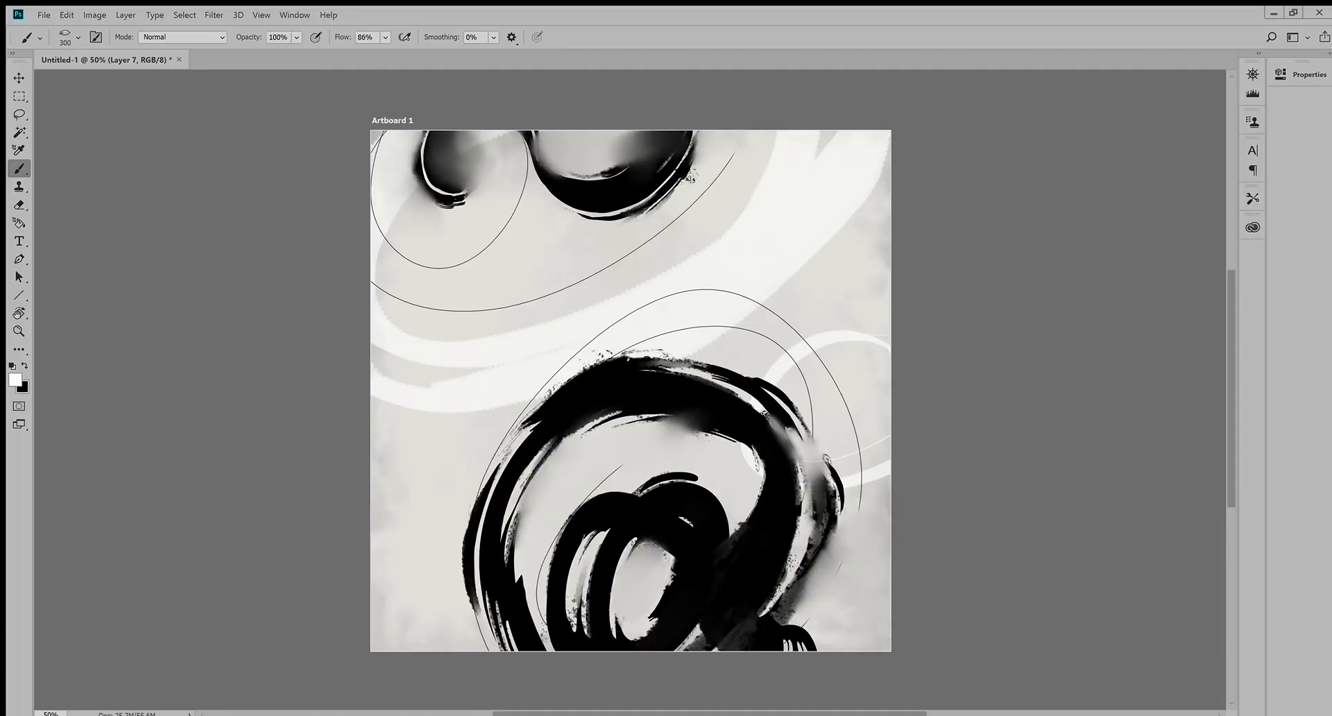
drag(372, 477, 611, 487)
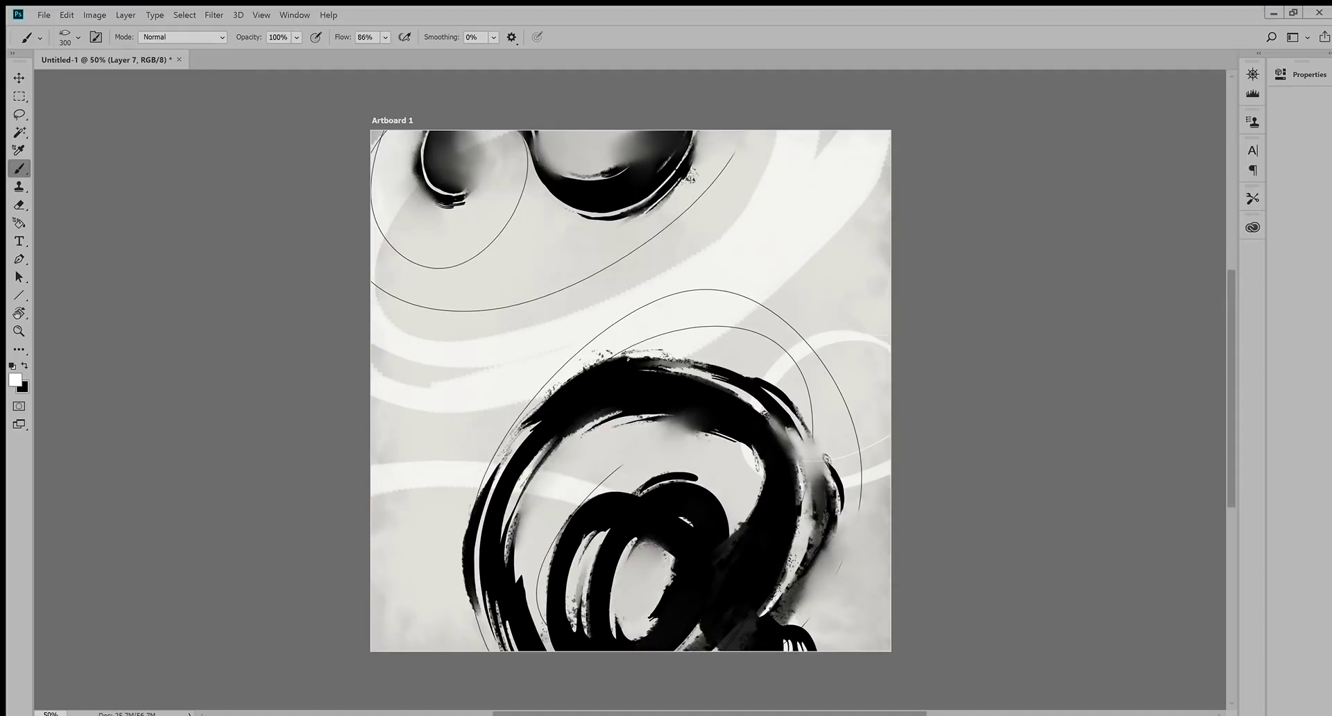
key(ctrl+z)
mouse_move(400, 488)
mouse_down()
mouse_move(642, 538)
mouse_move(403, 507)
mouse_up()
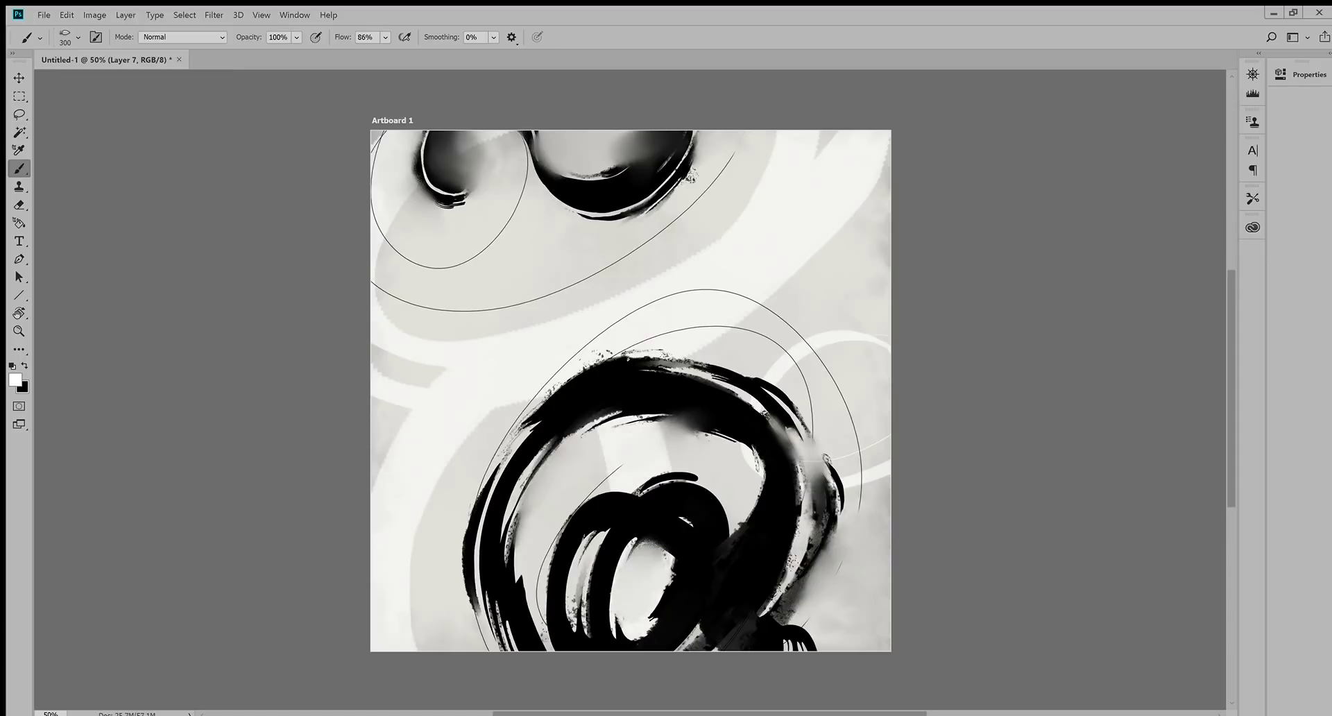
drag(479, 396, 889, 189)
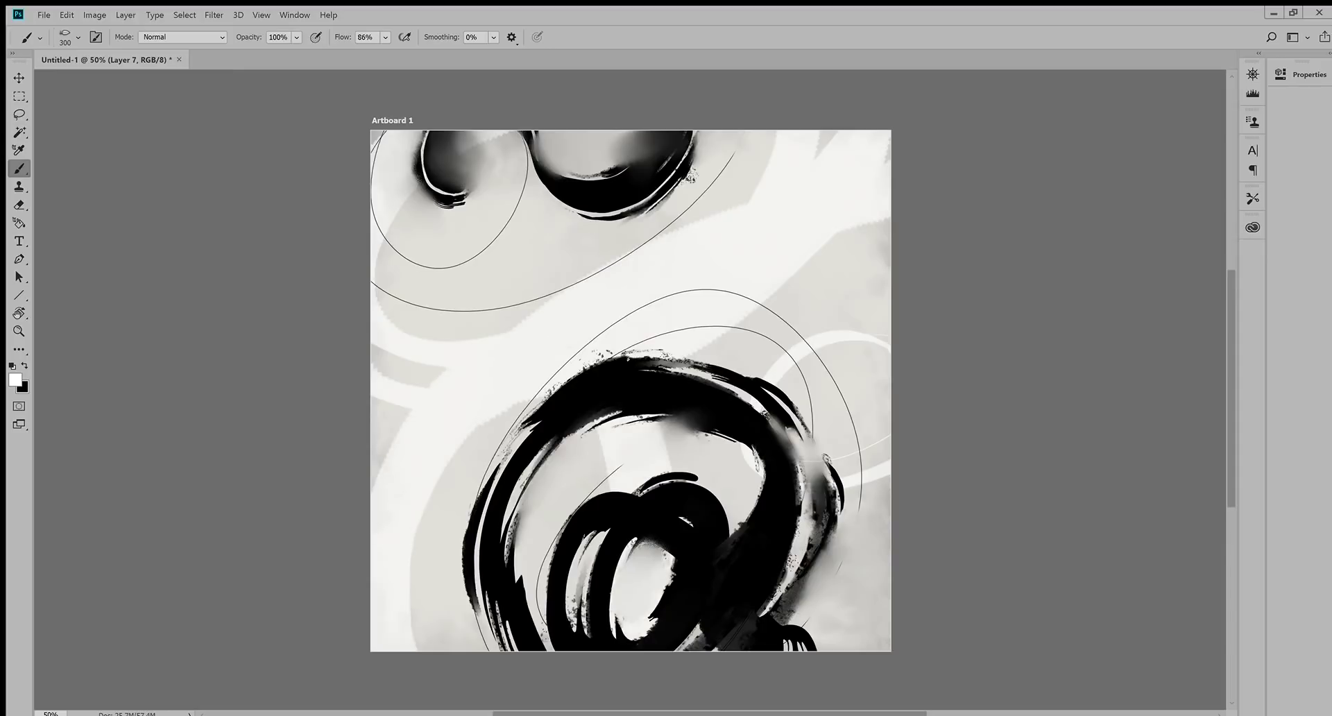
drag(784, 270, 888, 256)
drag(748, 314, 890, 221)
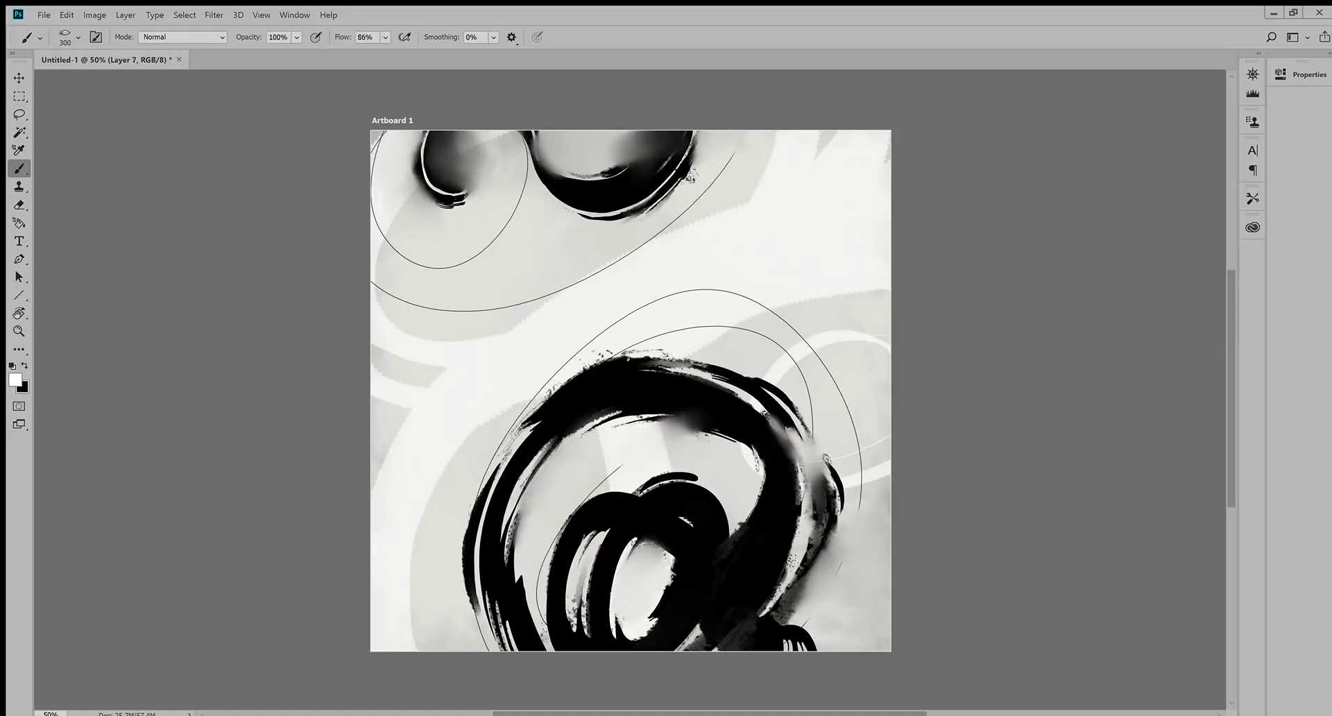
scroll(630, 390, left, 10)
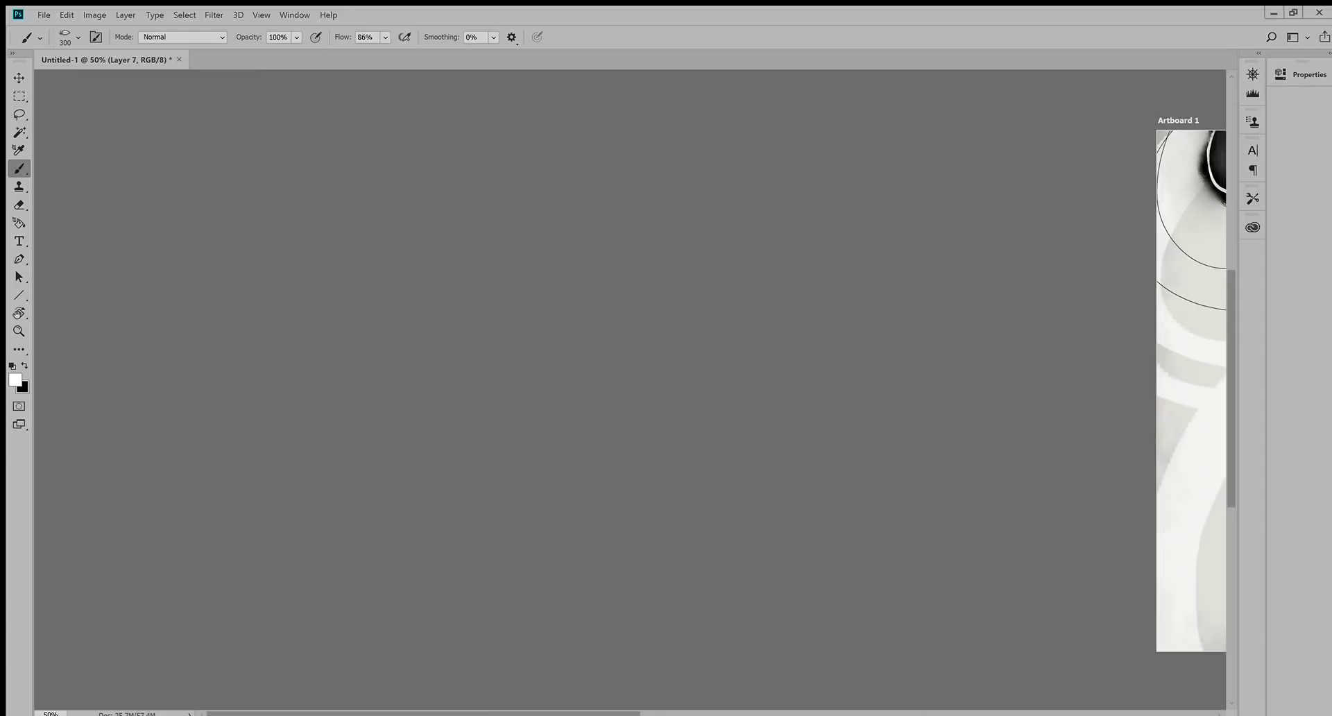
drag(1180, 347, 332, 353)
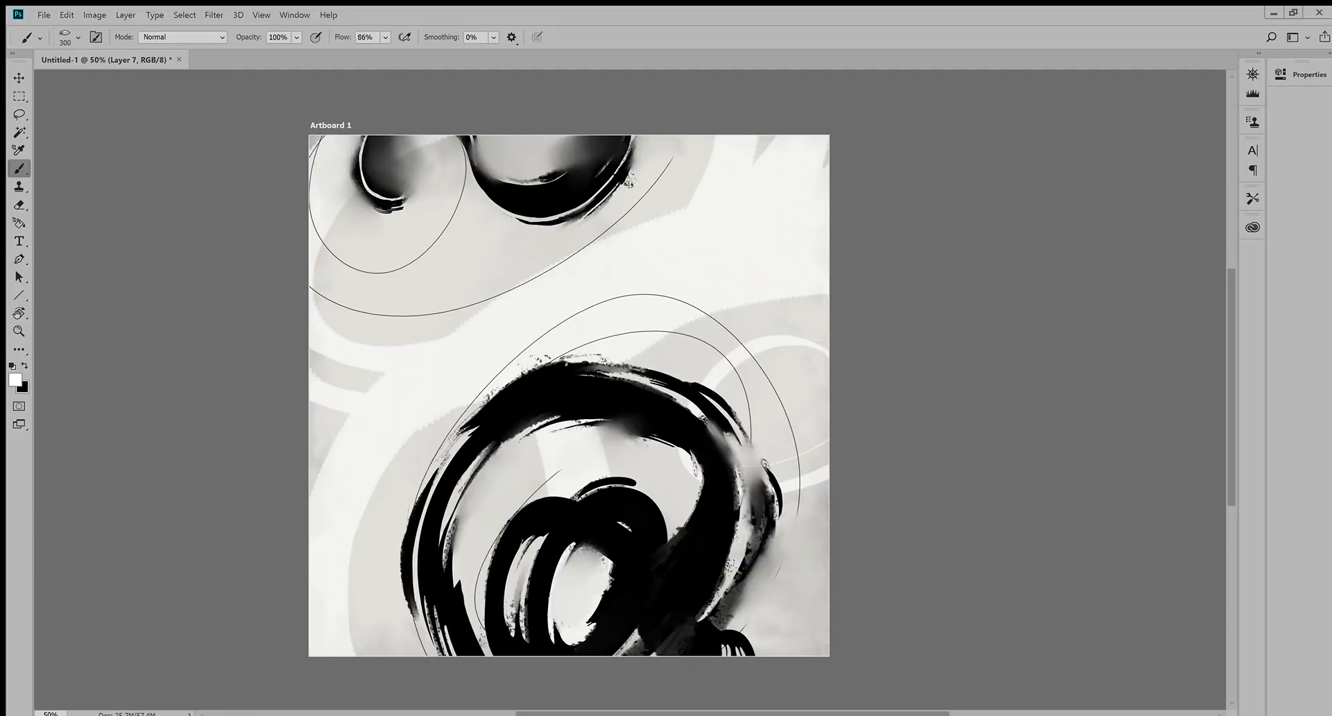
key(ctrl+alt+z)
key(ctrl+alt+z)
key(ctrl+alt+z)
key(ctrl+alt+z)
key(ctrl+alt+z)
key(ctrl+alt+z)
key(ctrl+alt+z)
key(ctrl+alt+z)
key(ctrl+alt+z)
key(ctrl+alt+z)
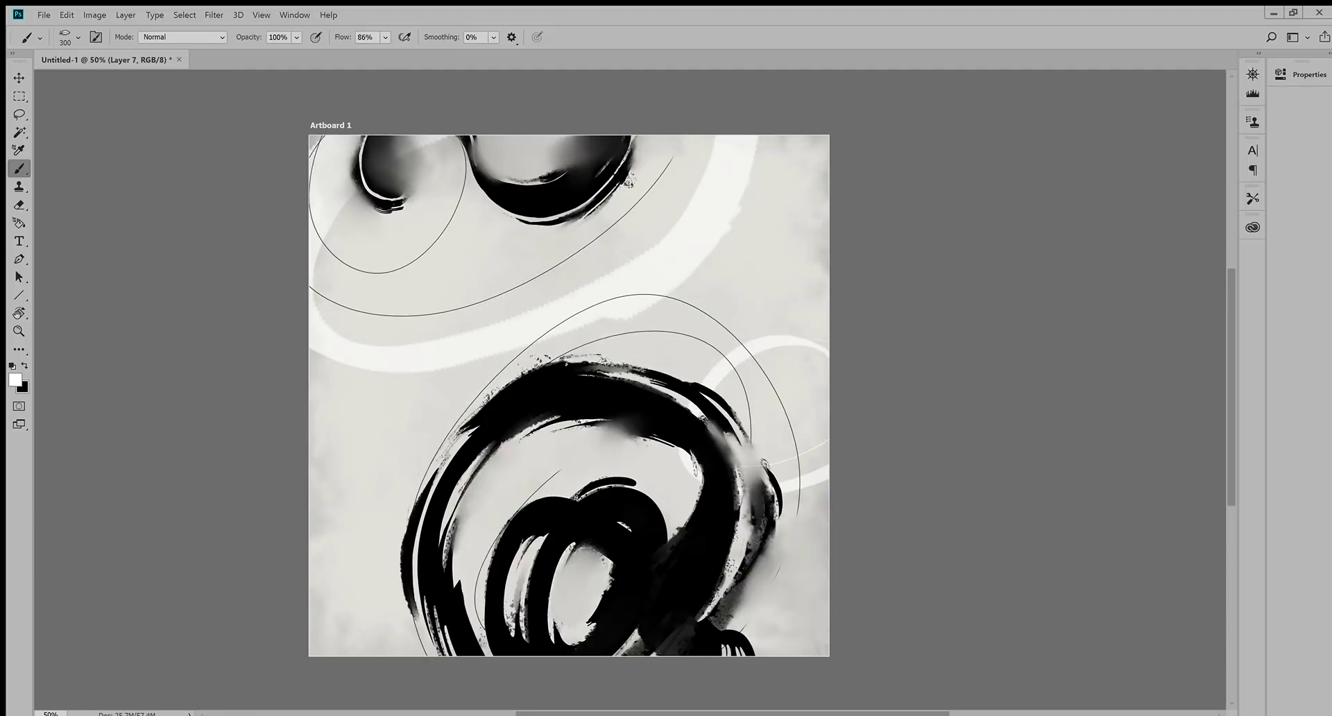
Step: Extend the broad white band diagonally up to the canvas's top-right corner
drag(784, 137, 590, 323)
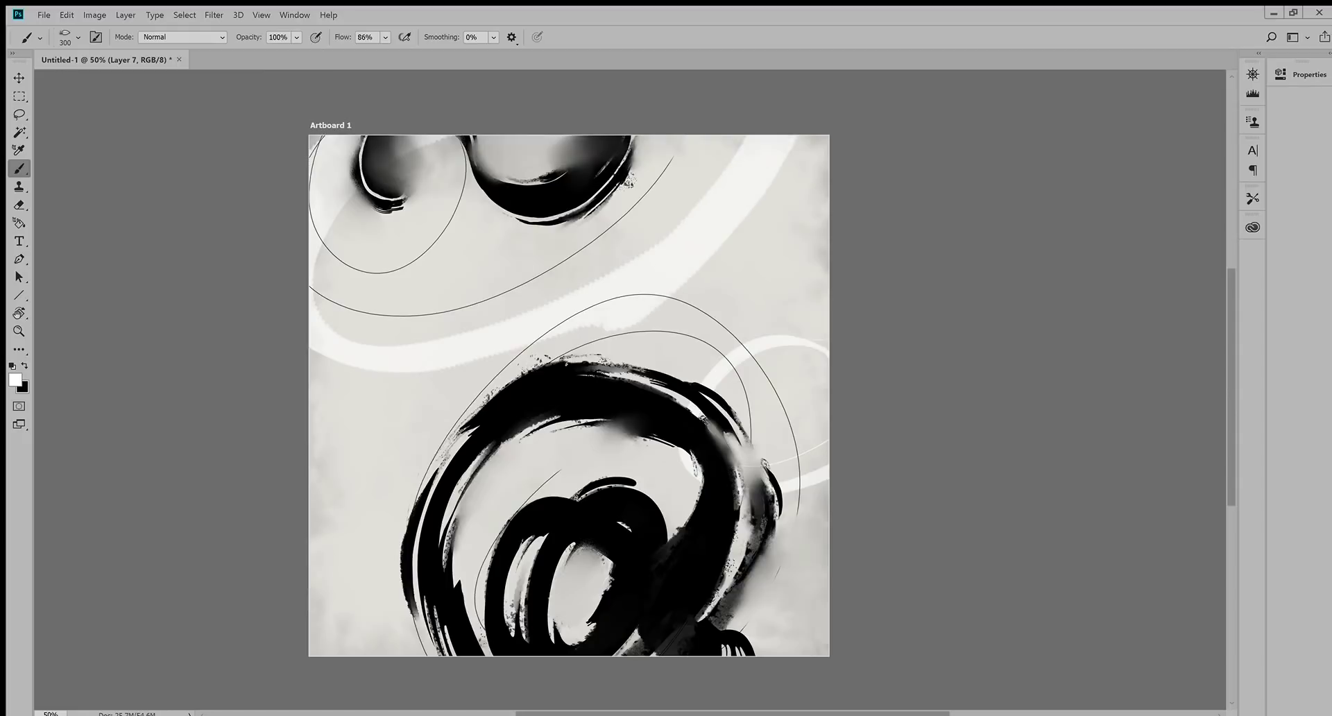
key(ctrl+z)
drag(798, 141, 597, 309)
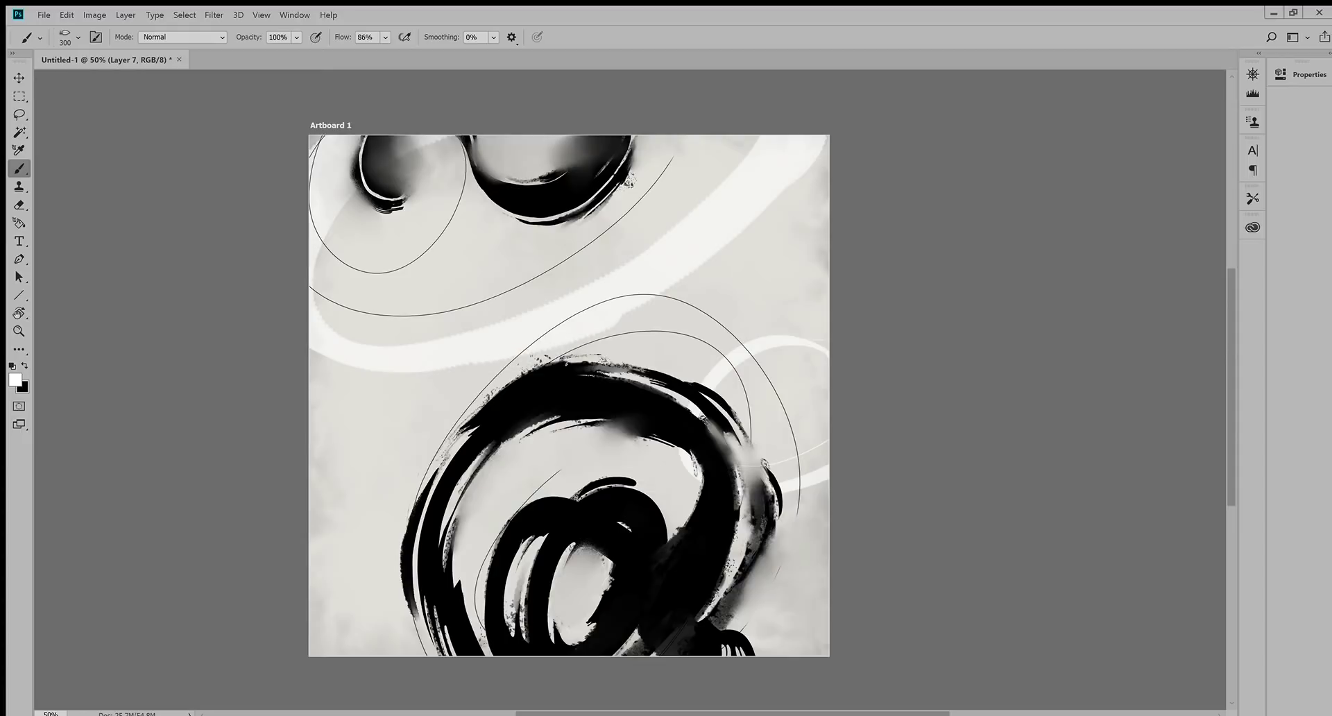
Step: Trim the white band's lower-right edge into a smooth contour with a size 50 eraser
key(e)
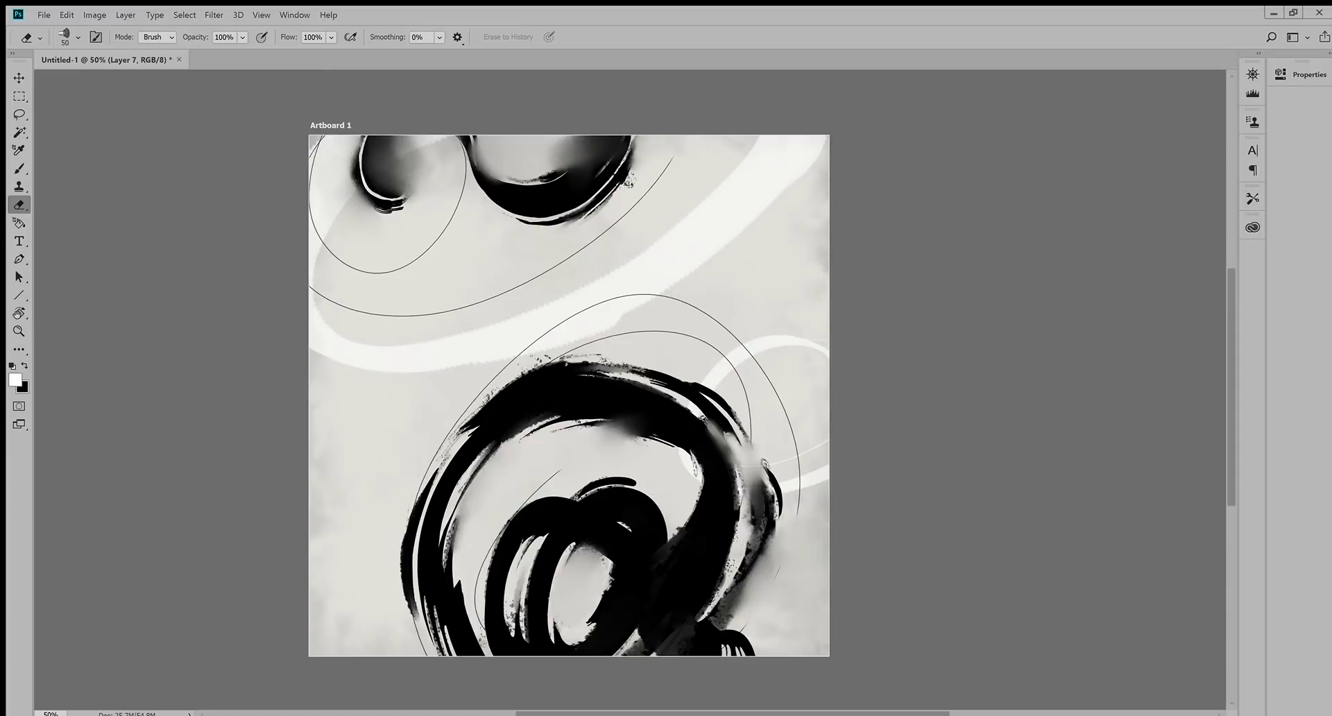
drag(644, 306, 825, 140)
drag(647, 304, 517, 356)
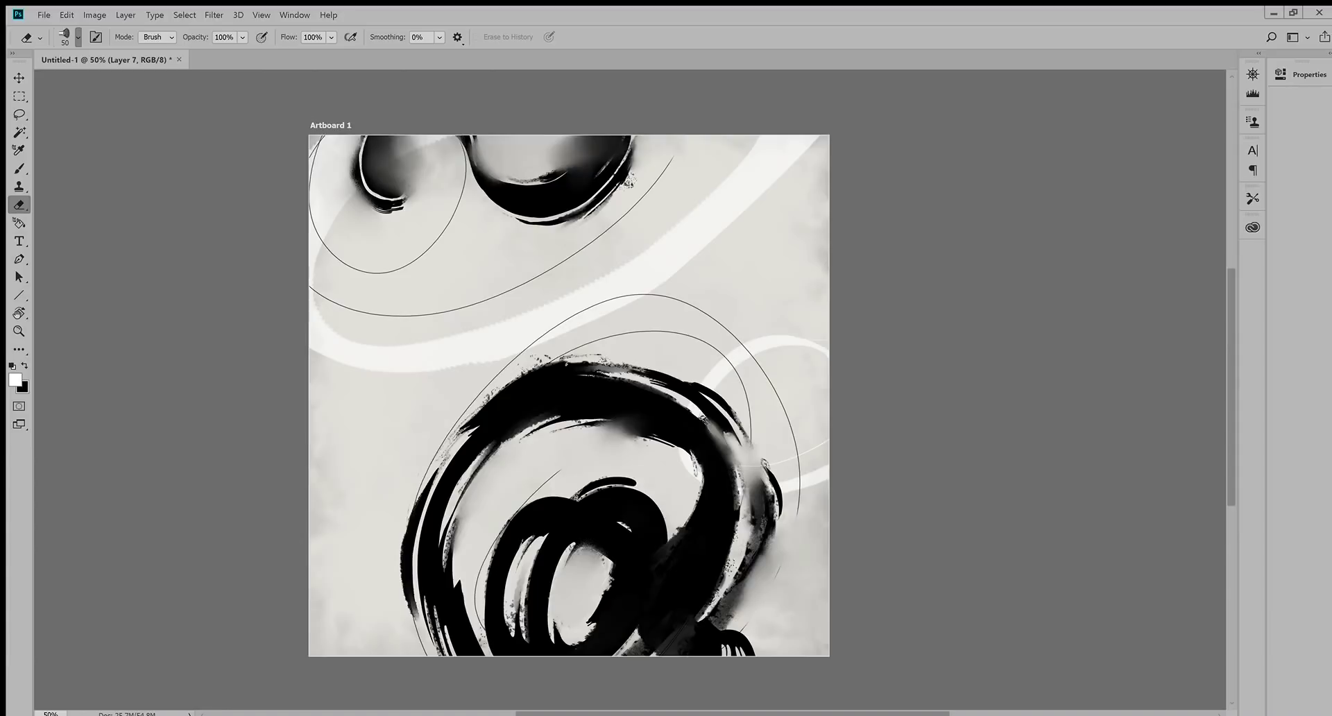
Step: Soften the white band and right-hand ring by smudging at size 500 with 24% strength and size 175 with 81% strength
key(r)
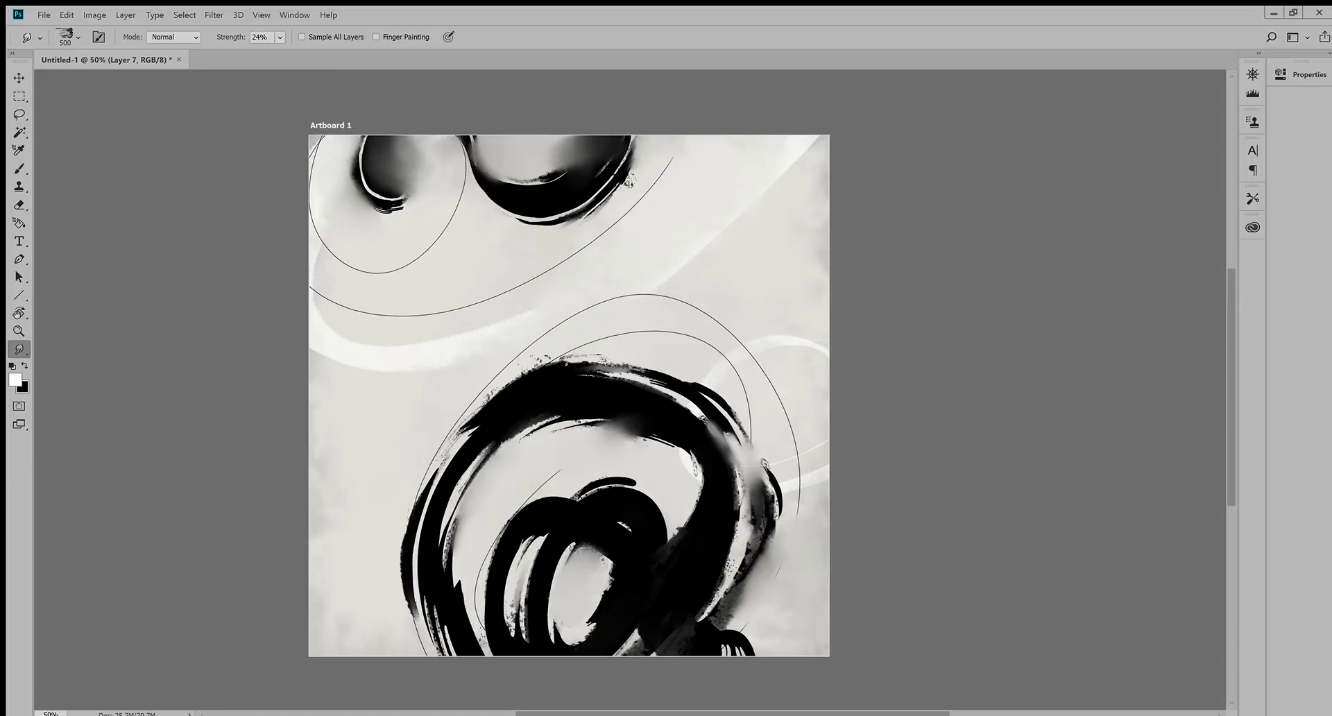
key(e)
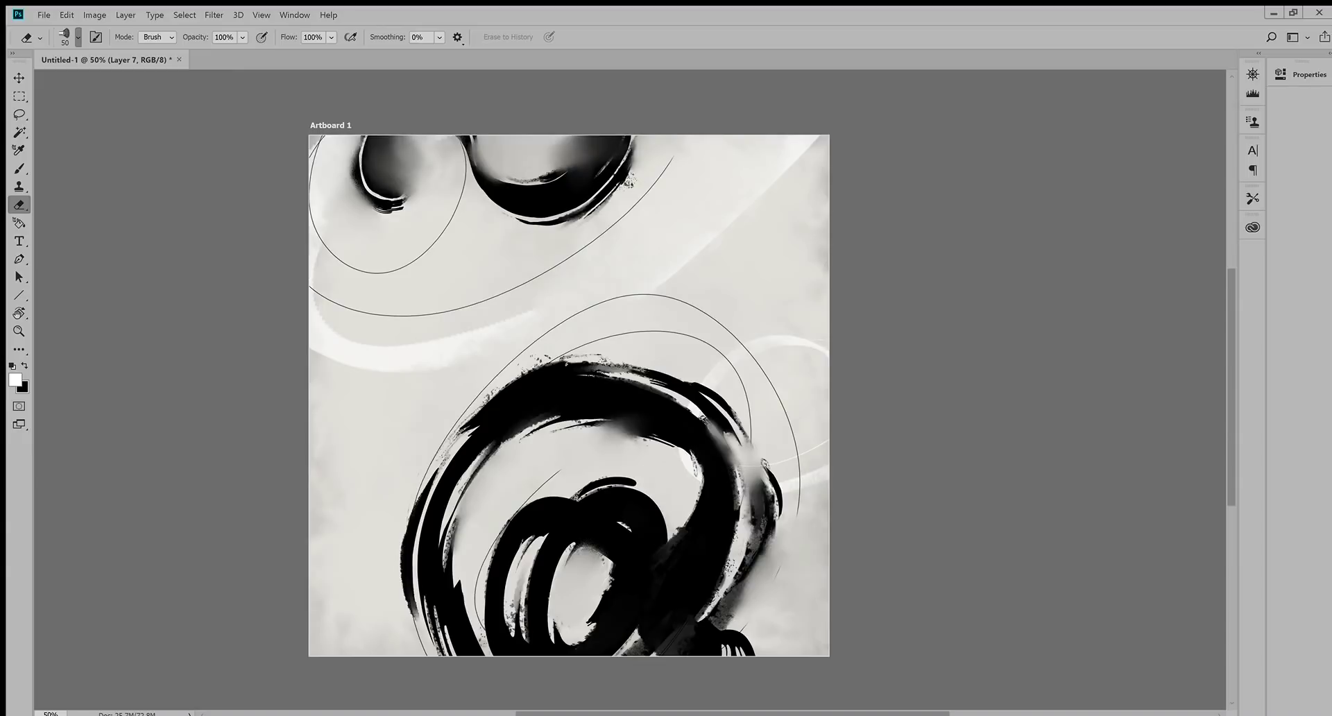
key(r)
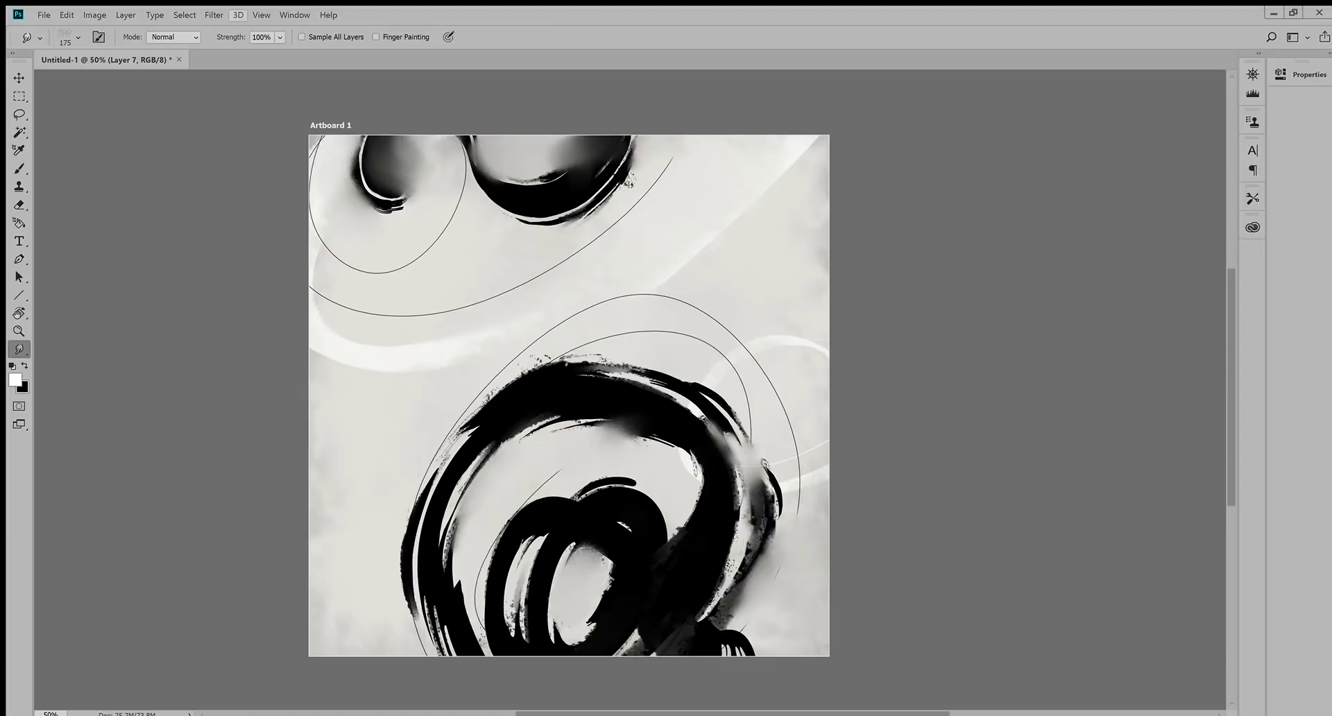
key(8)
key(1)
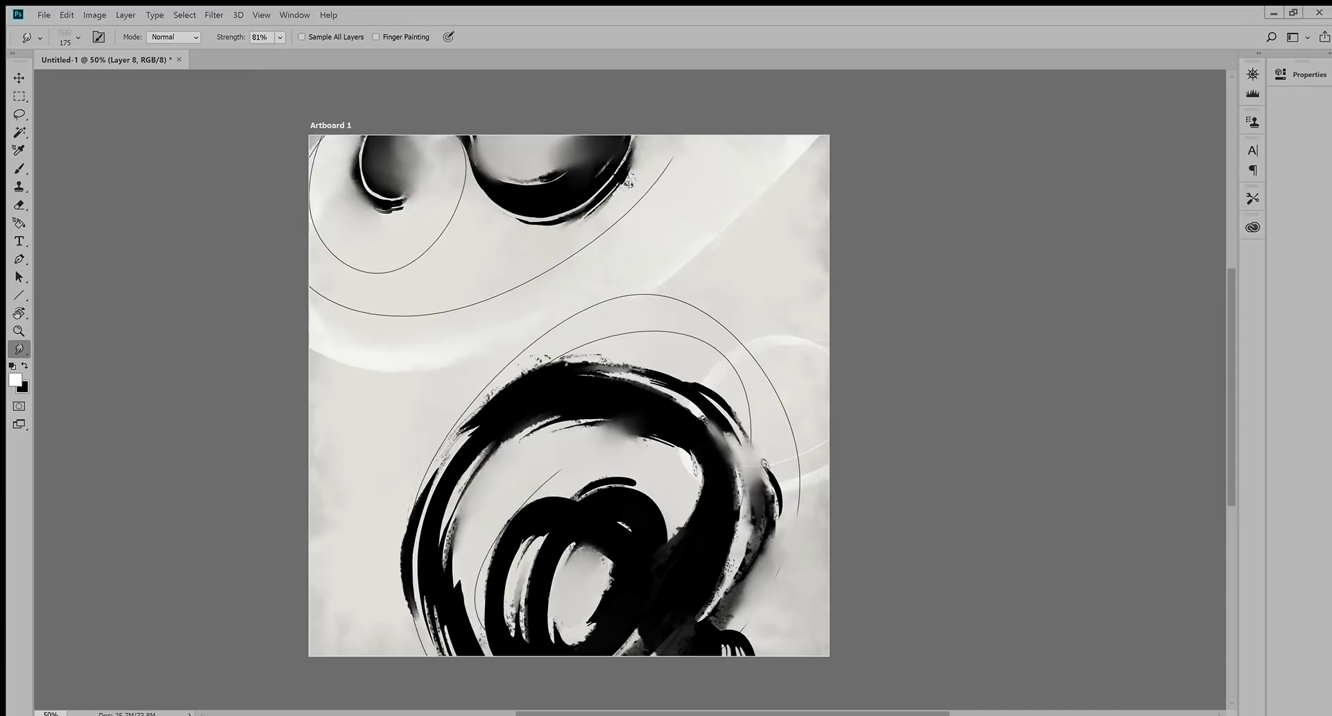
Step: Set the size 300 brush's painting colour to crimson red for Layer 8
key(b)
key(alt)
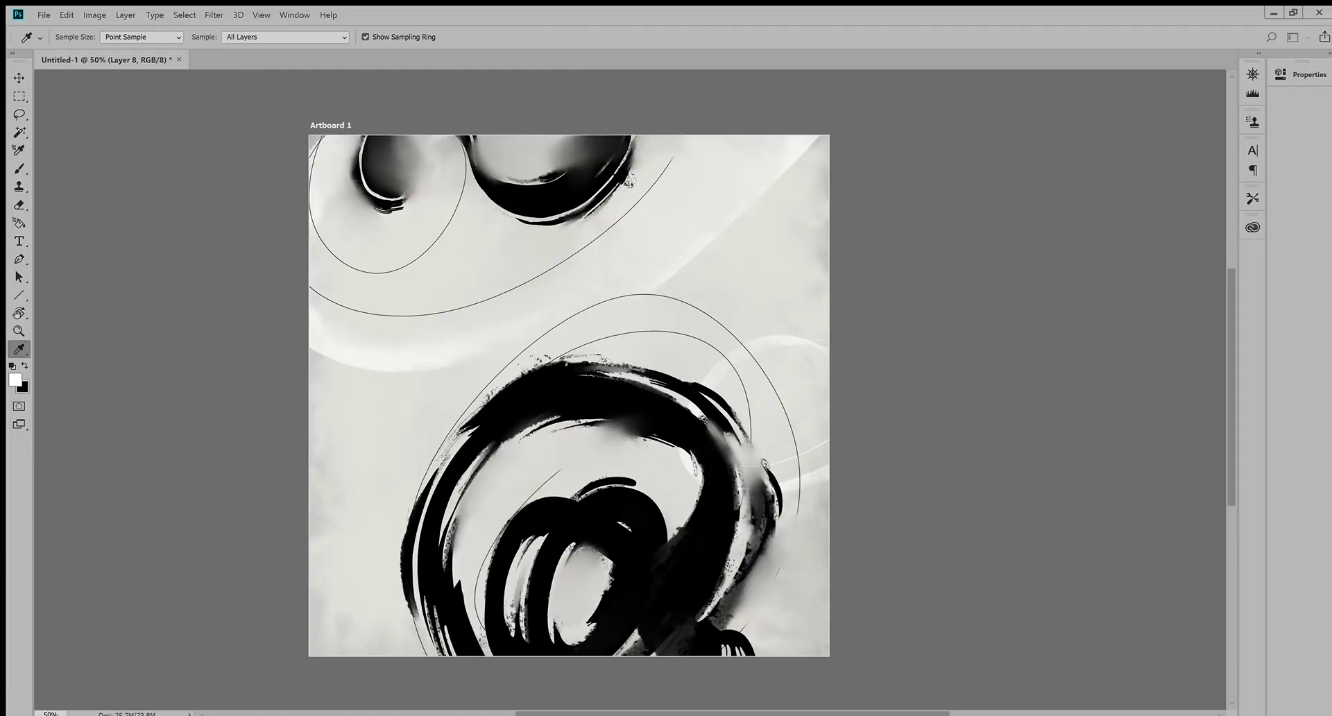
key(Return)
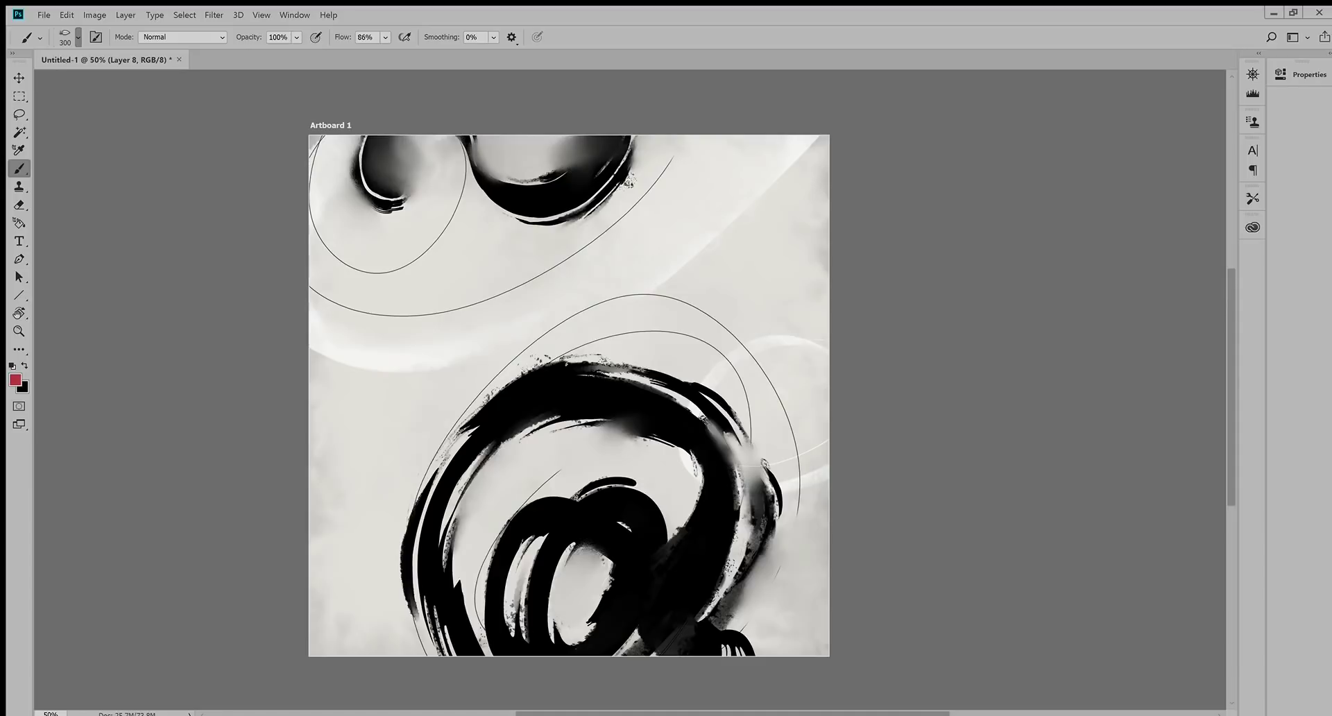
Step: Paint a small crimson dot on the white band above the large black loop with an enlarged round brush
key(Return)
key(bracketright)
key(bracketright)
key(bracketright)
key(bracketright)
key(bracketright)
key(bracketright)
key(bracketright)
key(bracketright)
key(bracketright)
key(bracketright)
key(bracketright)
key(bracketright)
click(413, 342)
Step: Build up a larger crimson dot over the upper-right edge of the large black loop, undoing misplaced dabs
click(707, 367)
key(ctrl+z)
click(702, 365)
key(ctrl+z)
click(707, 363)
key(ctrl+z)
click(706, 366)
key(ctrl+z)
click(707, 366)
click(709, 366)
click(714, 356)
click(705, 360)
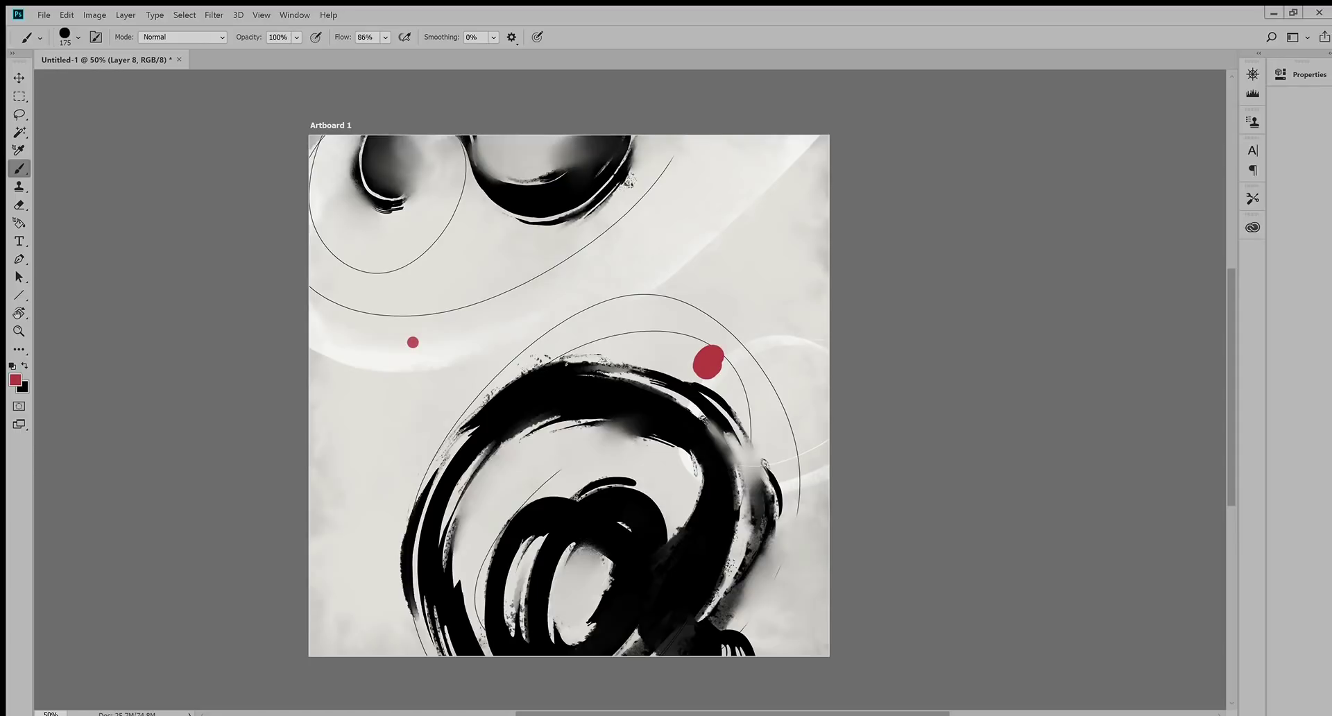
Step: Paint a medium crimson dot inside the large loop and round out both larger dots with a size 175 brush
click(484, 505)
key(ctrl+z)
click(515, 489)
drag(708, 359, 689, 362)
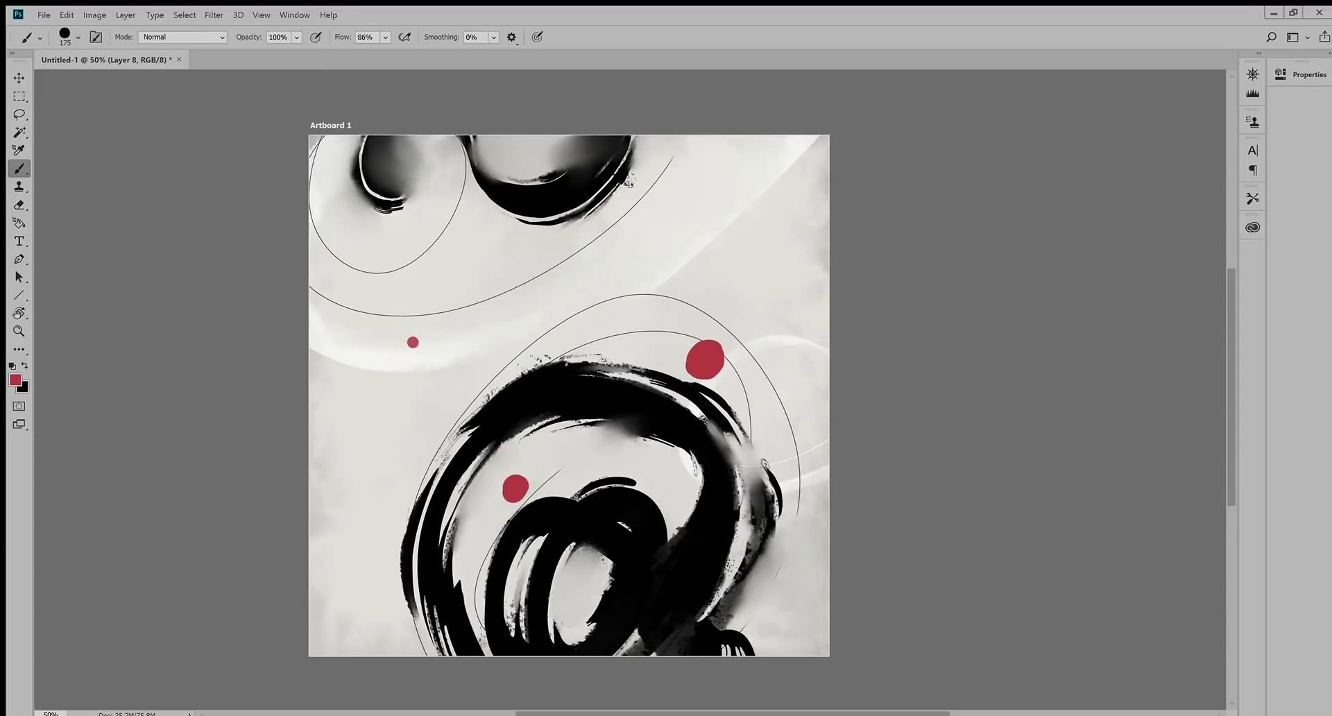
drag(506, 479, 512, 505)
click(715, 370)
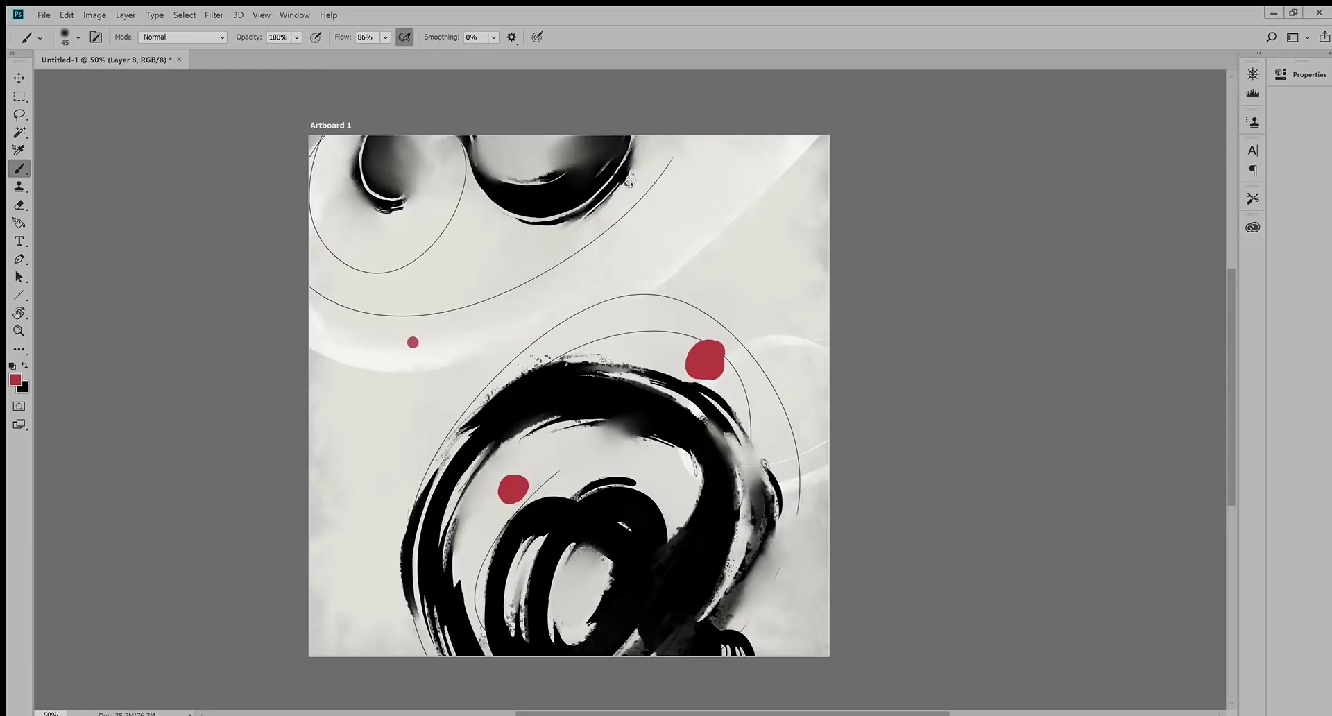
key(e)
drag(723, 344, 722, 375)
key(ctrl+z)
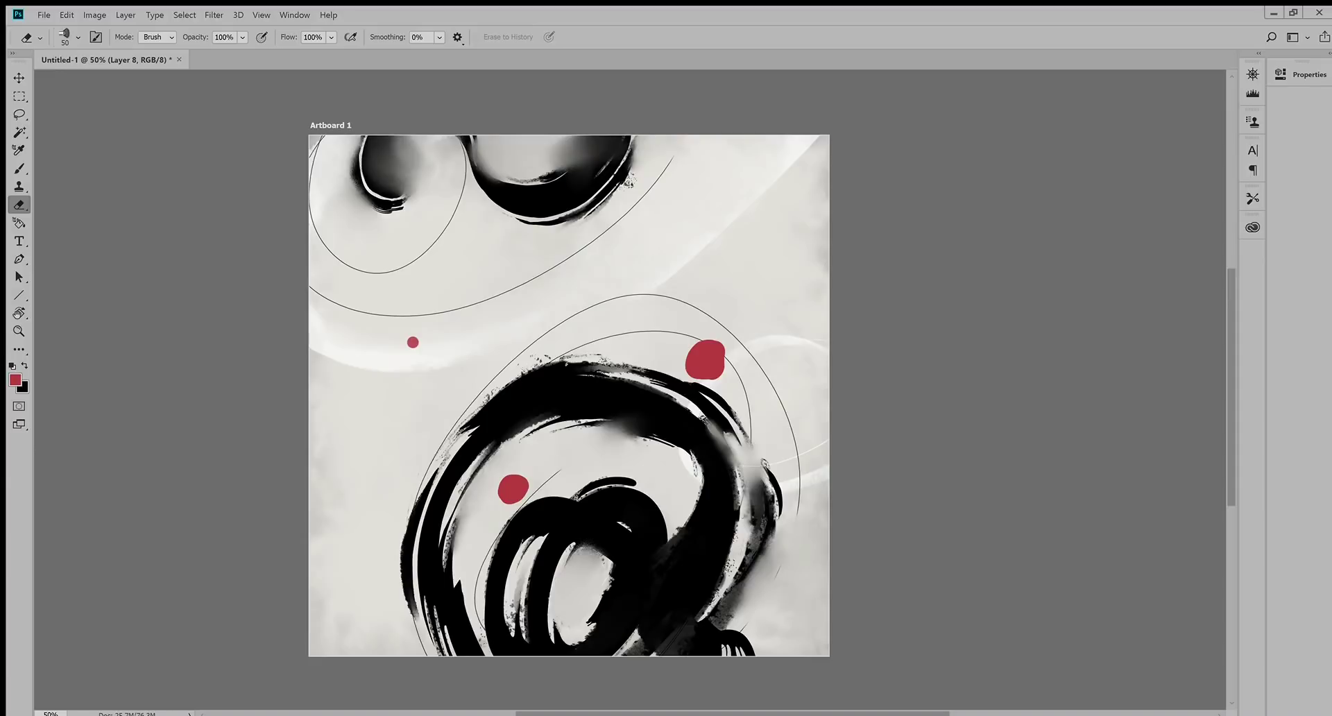
Step: Cover the largest crimson dot with a dense burst of ragged strands using the textured brush at size 500
key(b)
key(bracketright)
key(bracketright)
key(bracketright)
key(bracketright)
key(bracketright)
key(bracketright)
key(bracketright)
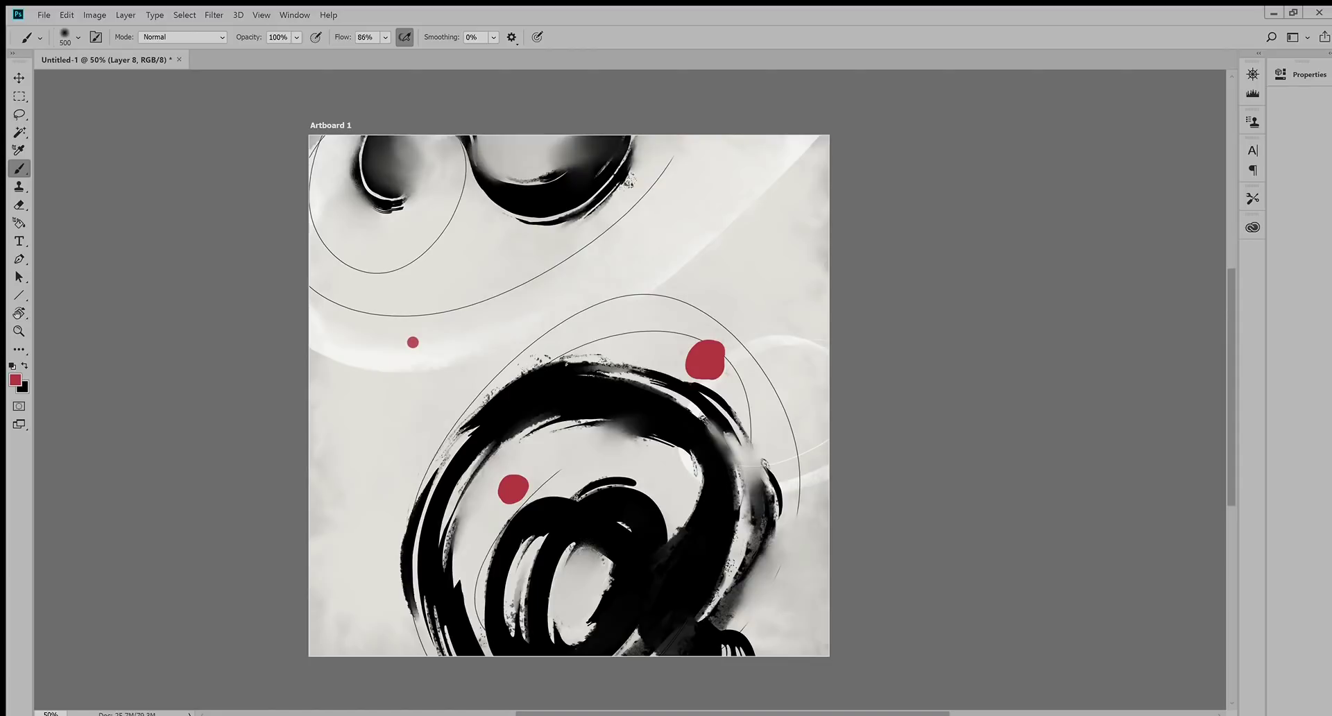
drag(705, 356, 706, 350)
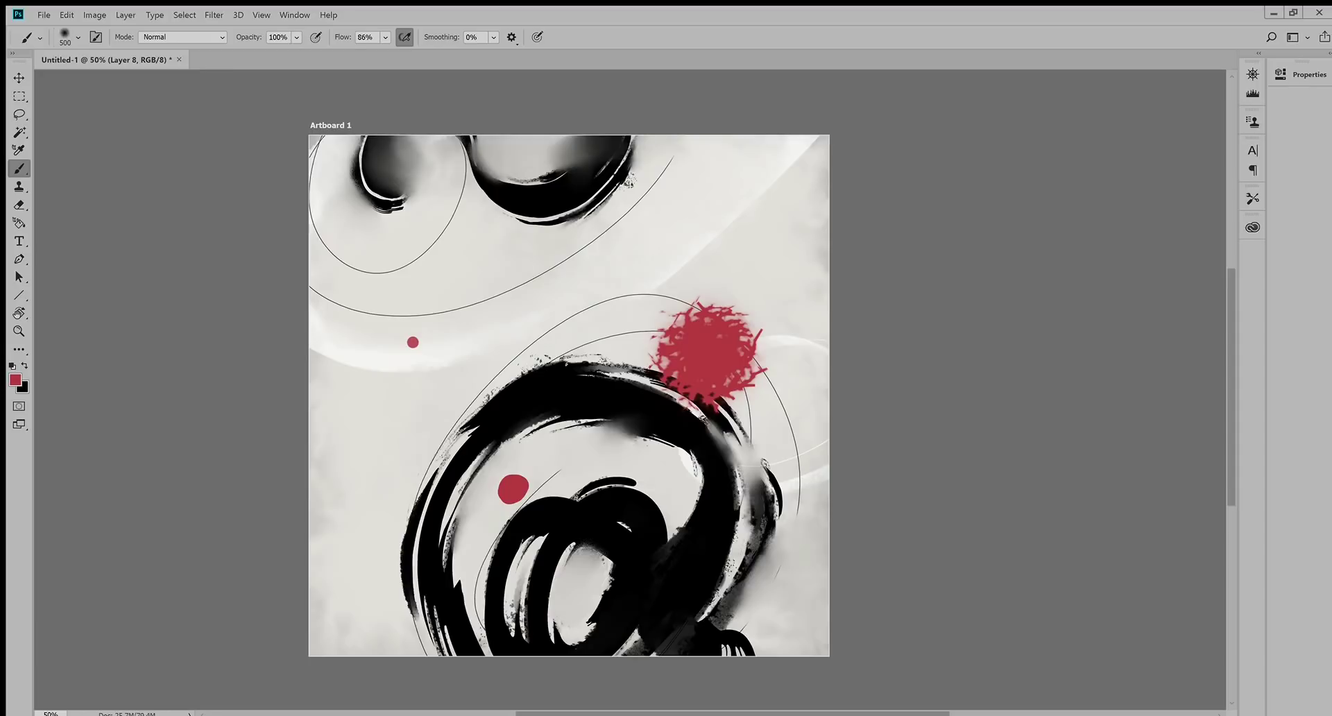
Step: Add crimson strands around the two smaller dots using the textured brush at sizes 500 and 175
click(514, 489)
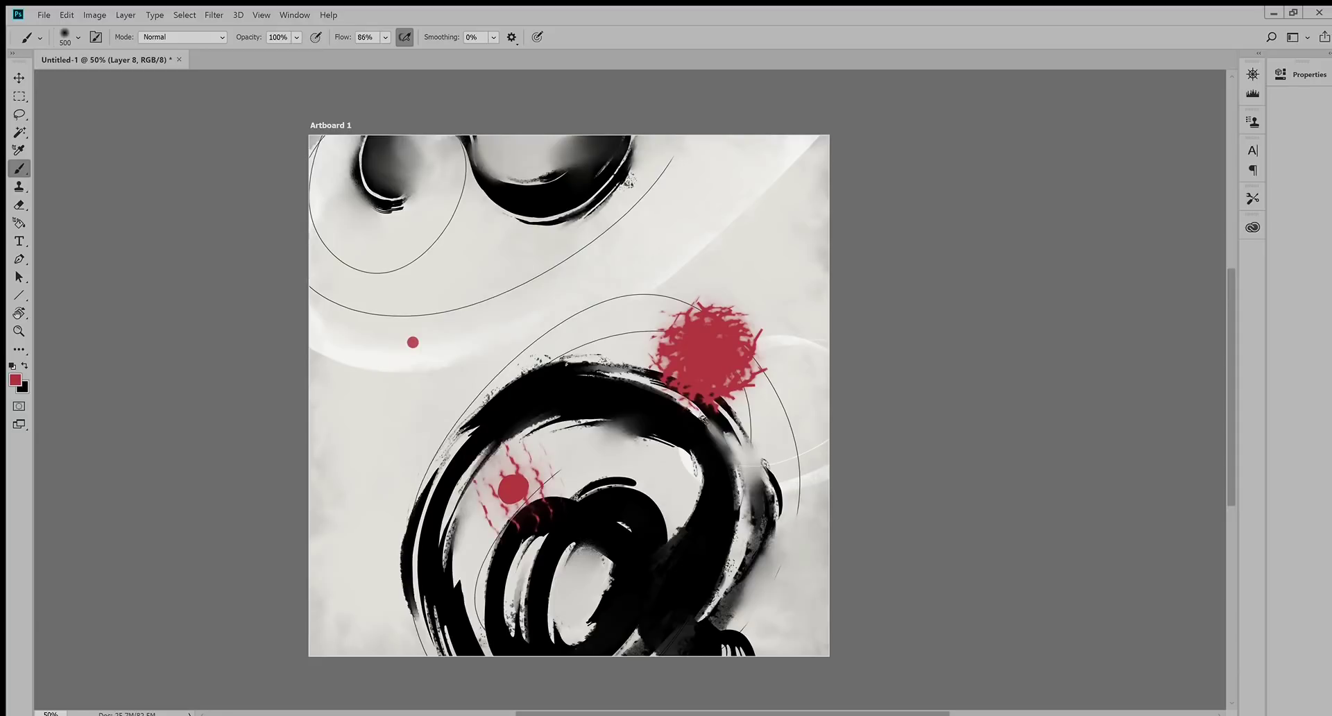
click(413, 341)
key(bracketleft)
click(511, 489)
click(512, 488)
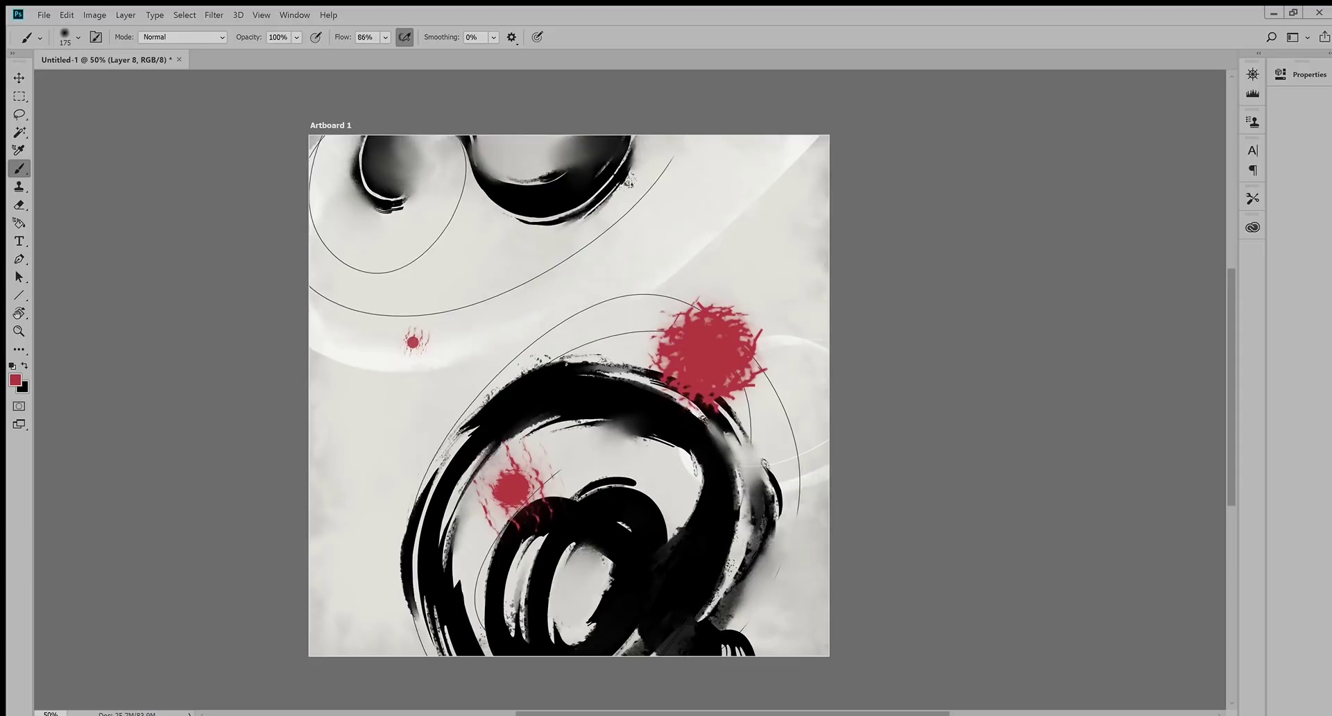
Step: Shift the hue of the three splatters on Layer 8 to bright green
key(e)
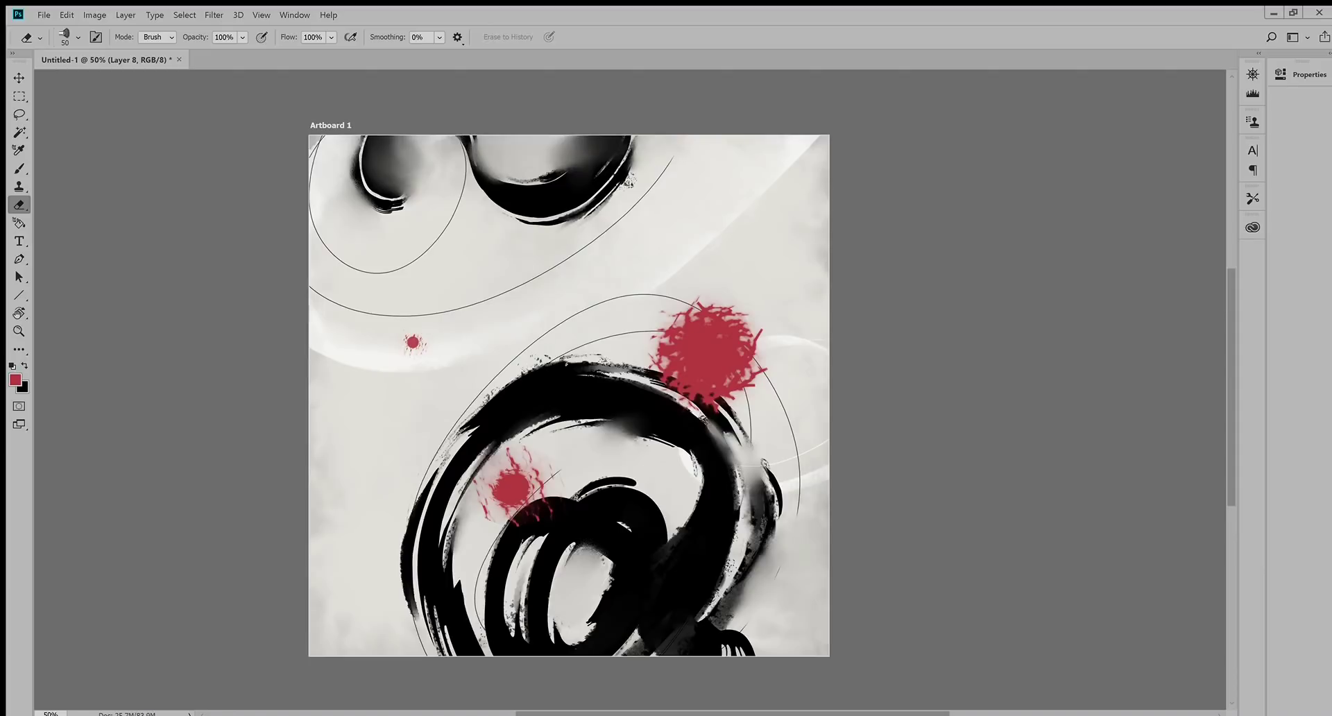
scroll(630, 388, up, 10)
scroll(630, 389, down, 10)
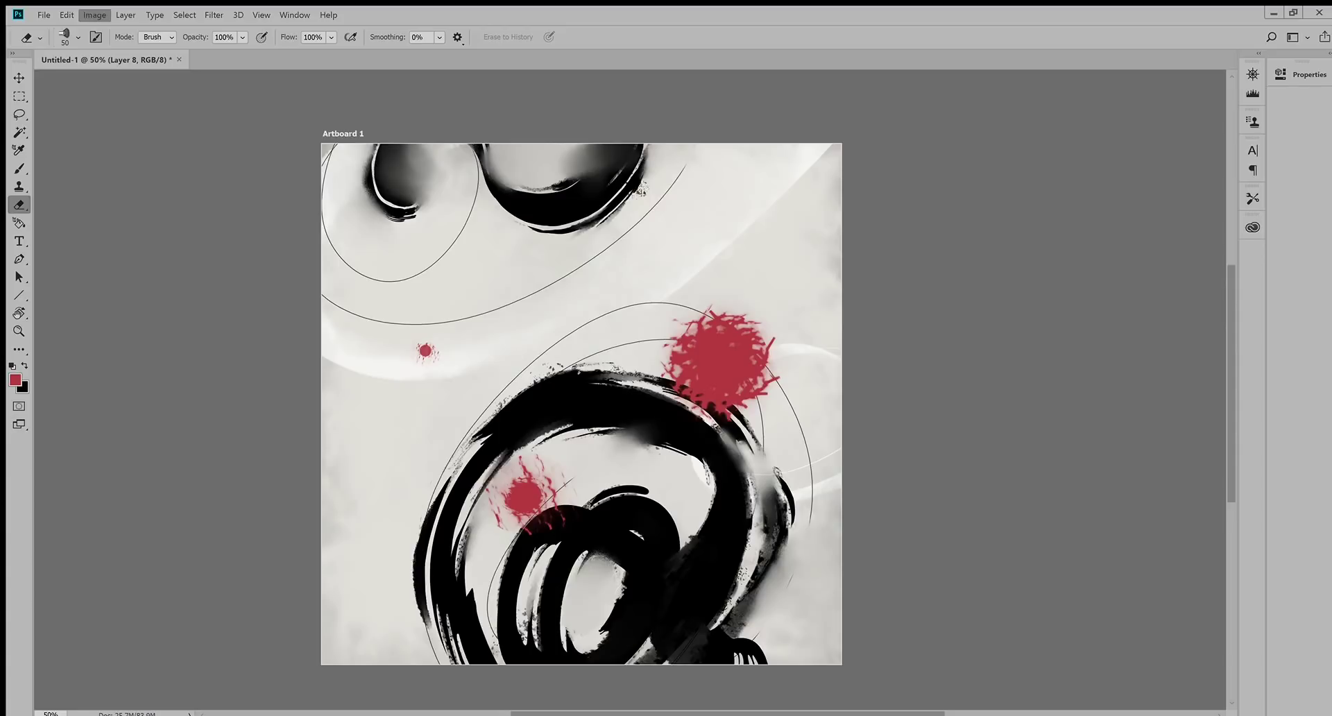
key(i)
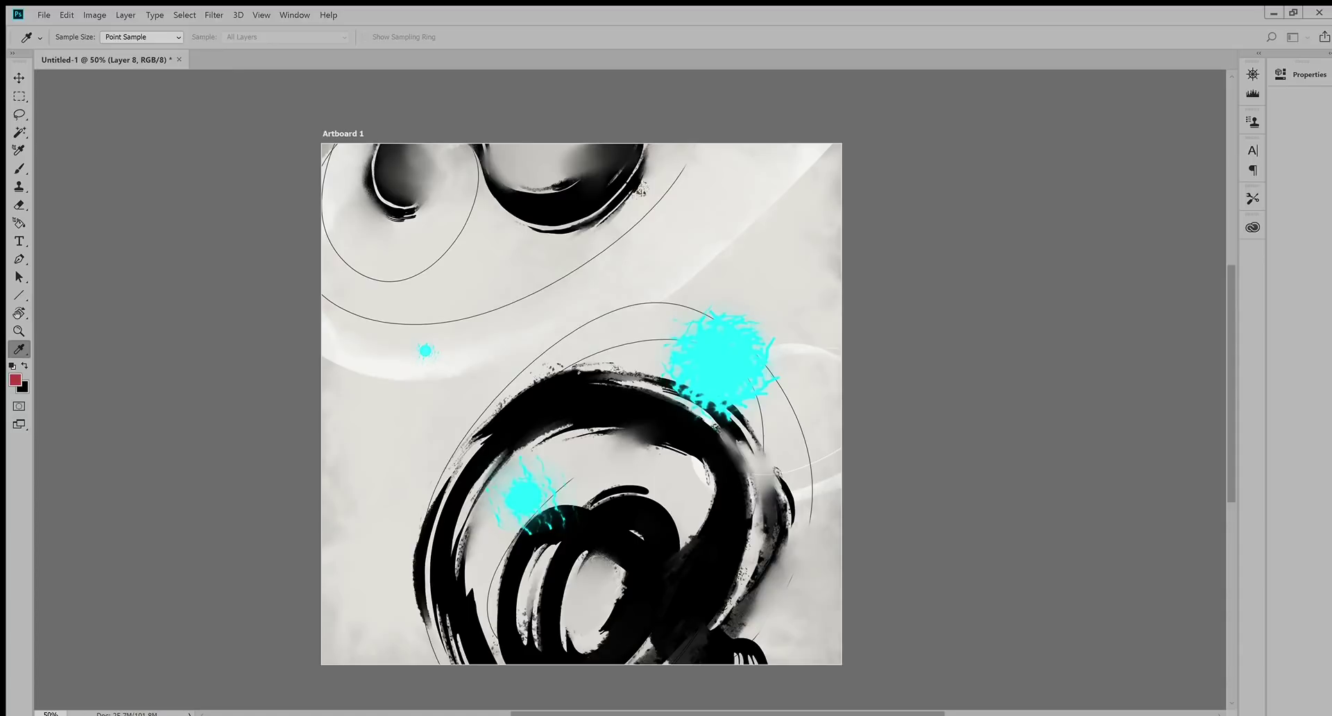
key(e)
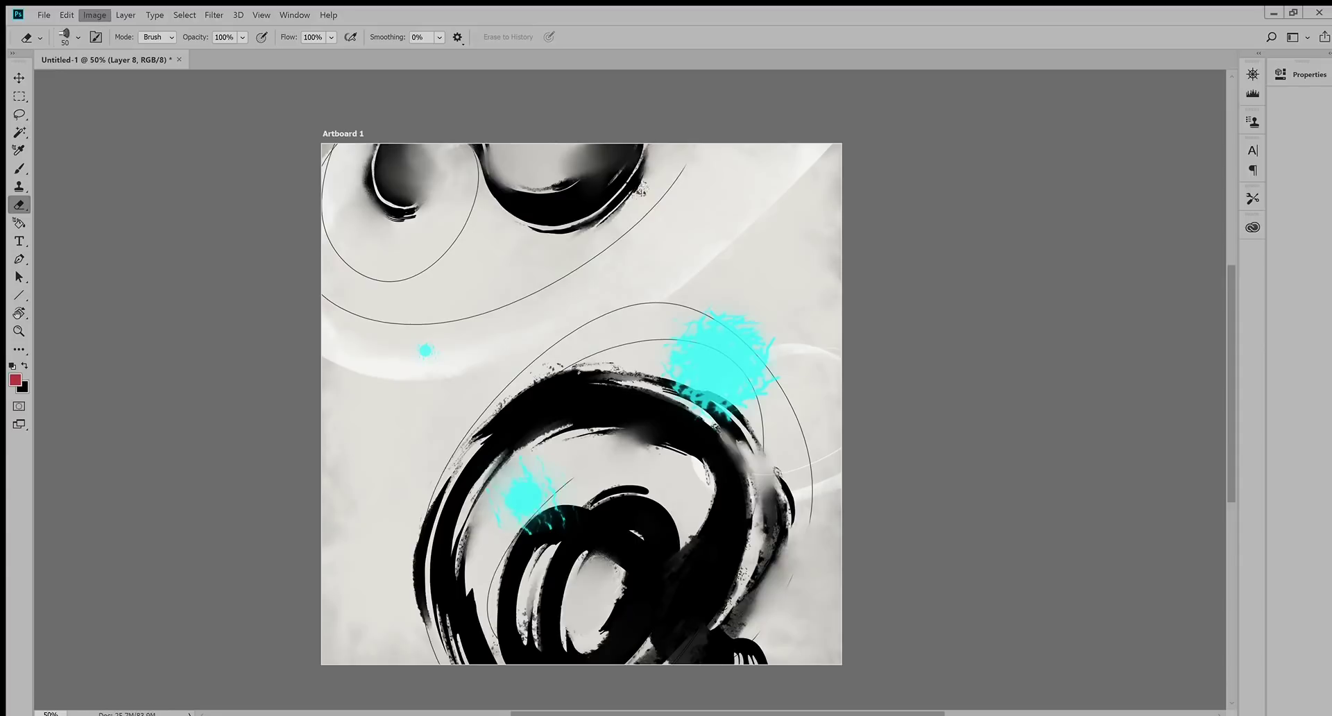
key(i)
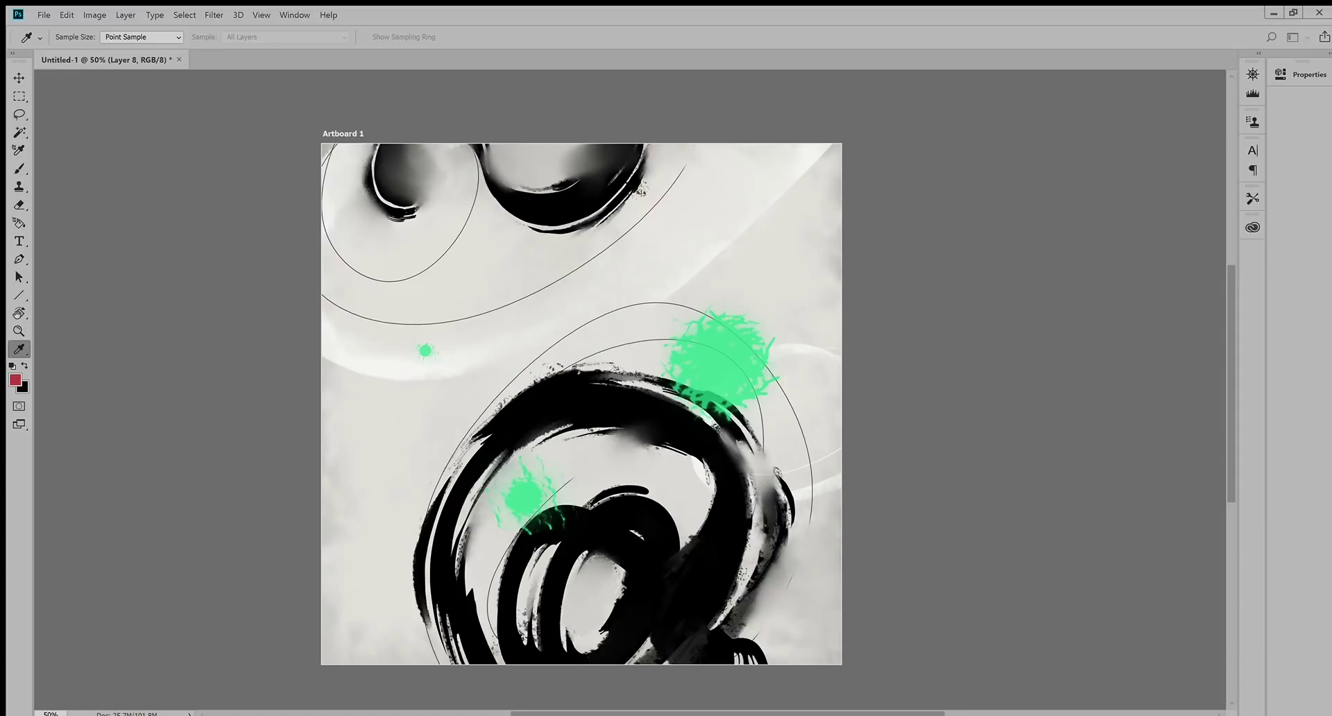
key(e)
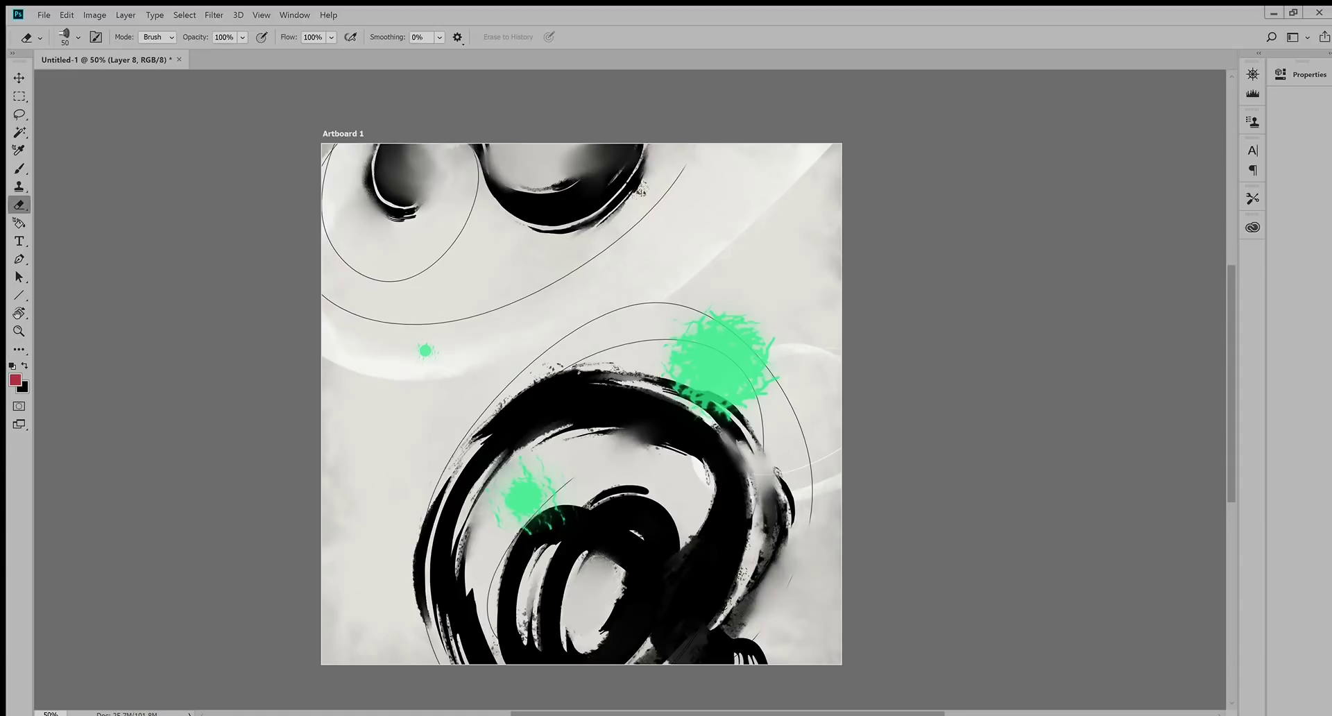
Step: Trim the stray strands of the medium green splatter over the black loop with a size 50 eraser
click(554, 515)
click(426, 351)
key(ctrl+z)
key(ctrl+z)
key(space)
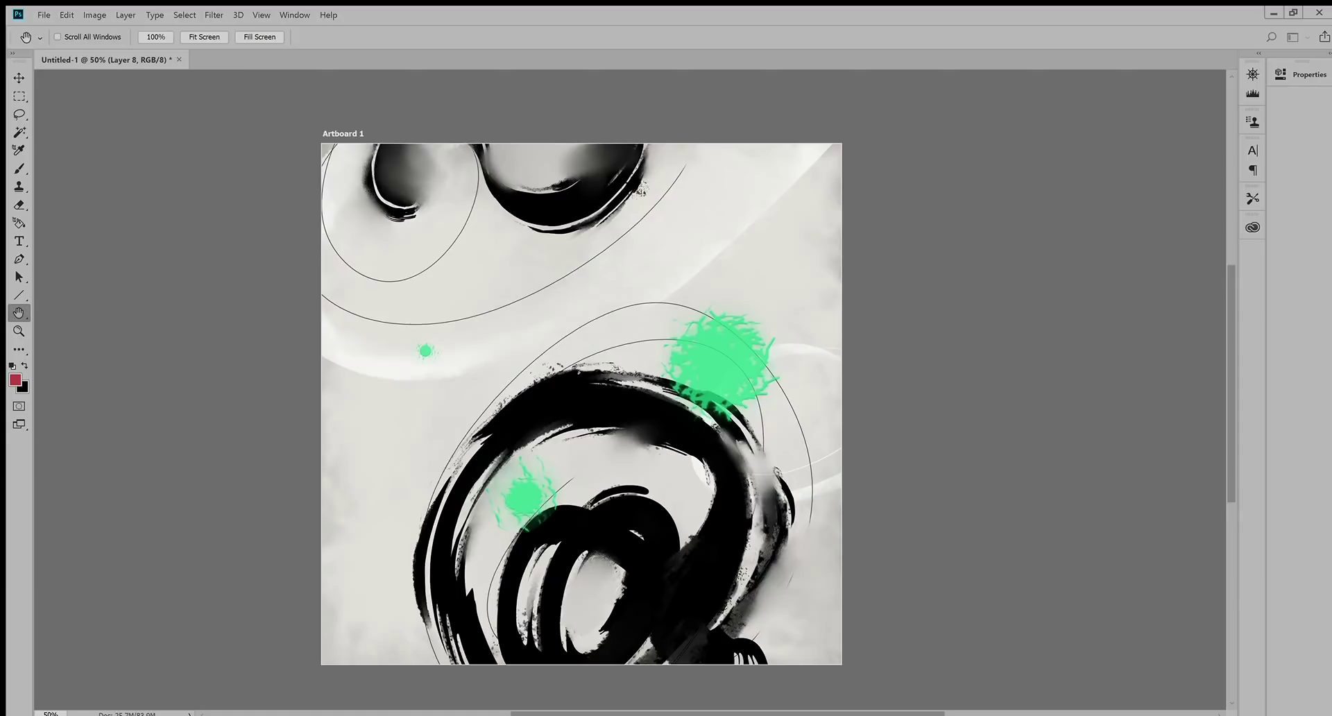
key(e)
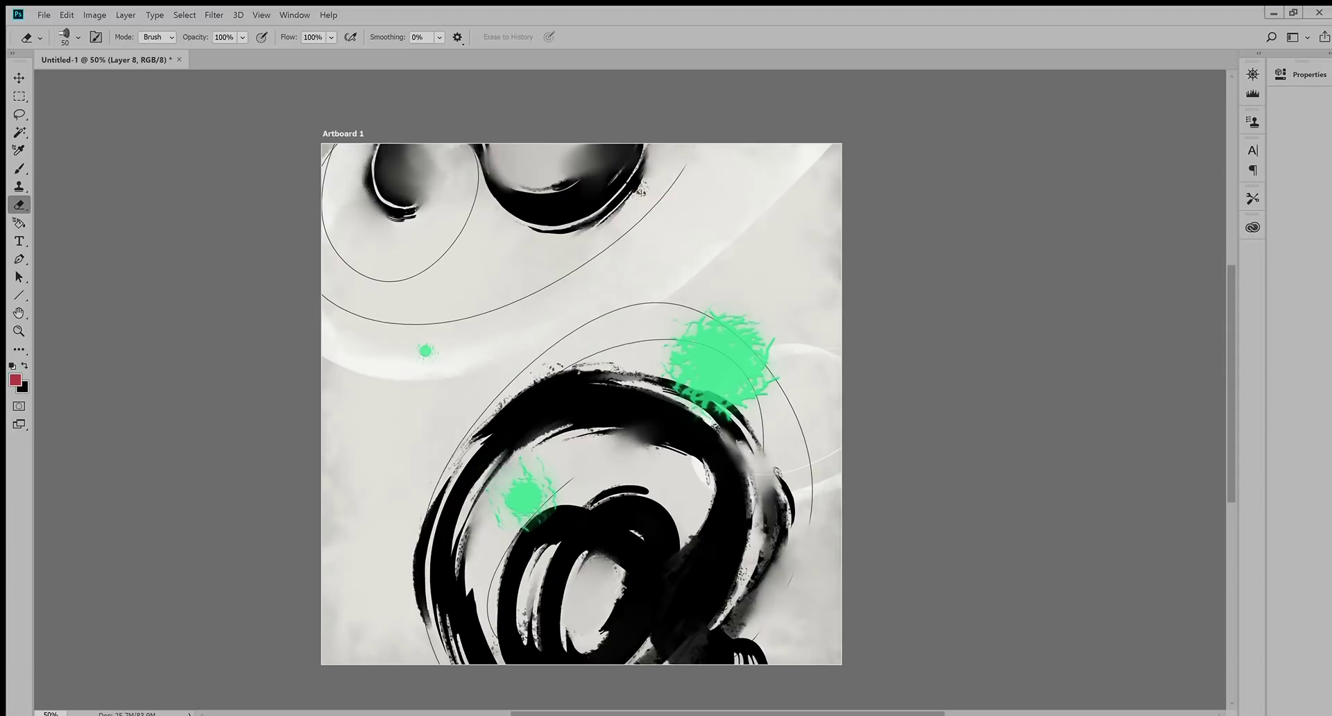
Step: Lasso the largest green splatter and move it up into the open upper-right area of the canvas
key(l)
mouse_move(798, 291)
mouse_down()
mouse_move(642, 451)
mouse_move(735, 259)
mouse_up()
key(ctrl+t)
drag(721, 357, 741, 246)
key(Return)
key(ctrl+d)
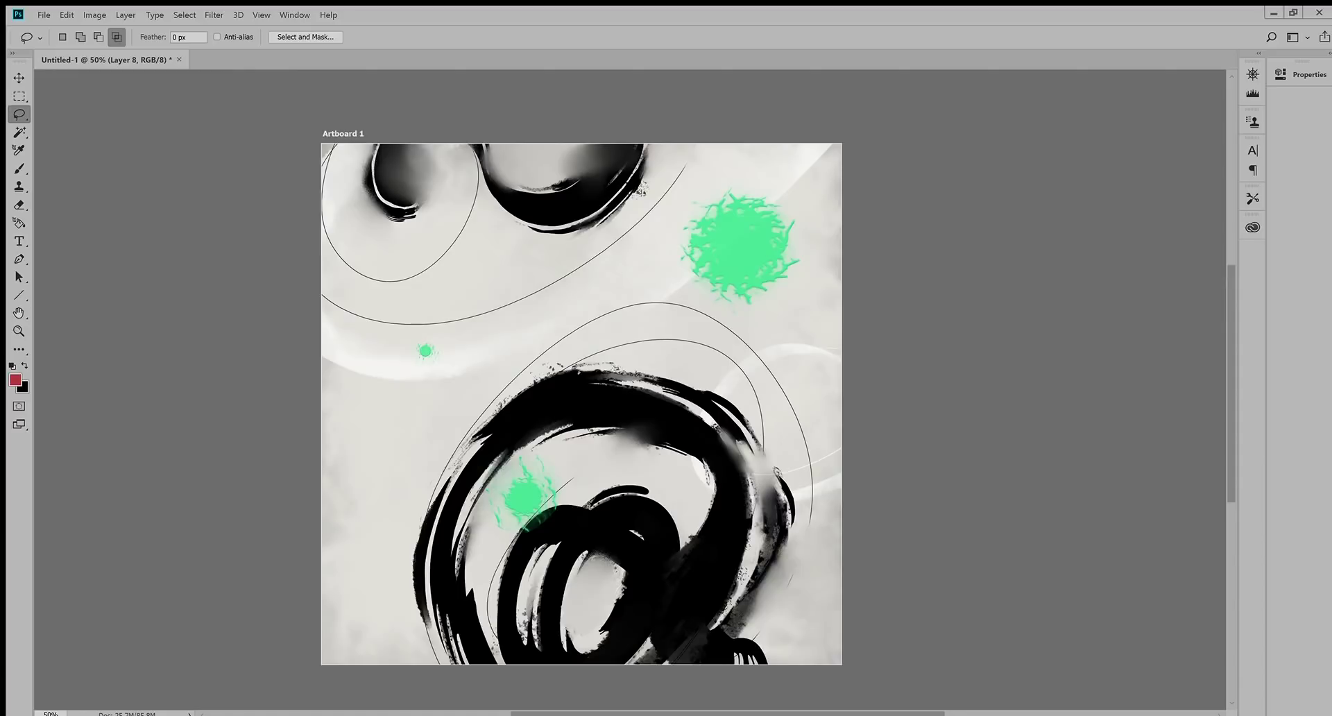
Step: Lasso the medium green splatter and move it slightly down onto the inner black loop
mouse_move(536, 430)
mouse_down()
mouse_move(569, 548)
mouse_move(529, 432)
mouse_up()
key(ctrl+t)
drag(521, 496, 517, 515)
key(Return)
key(ctrl+d)
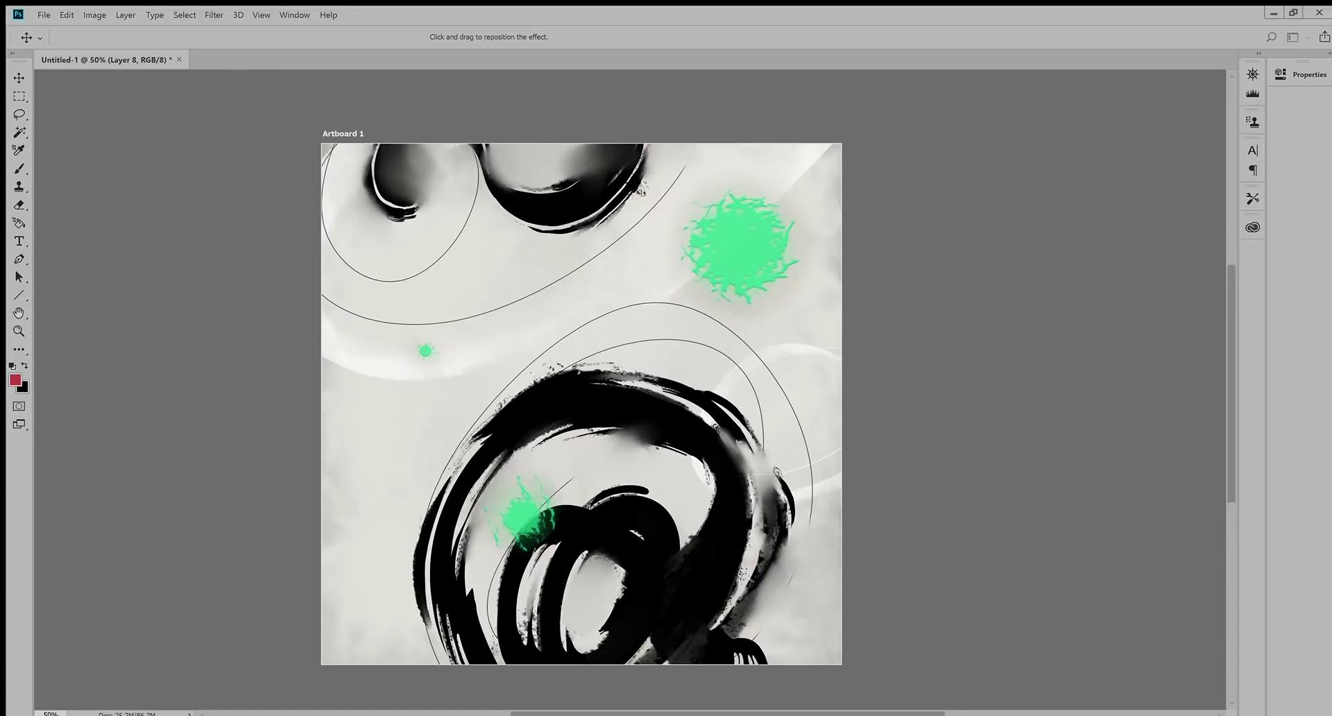
Step: Give the green splatters a soft shadow effect and smudge their edges at size 175 with 100% strength
key(l)
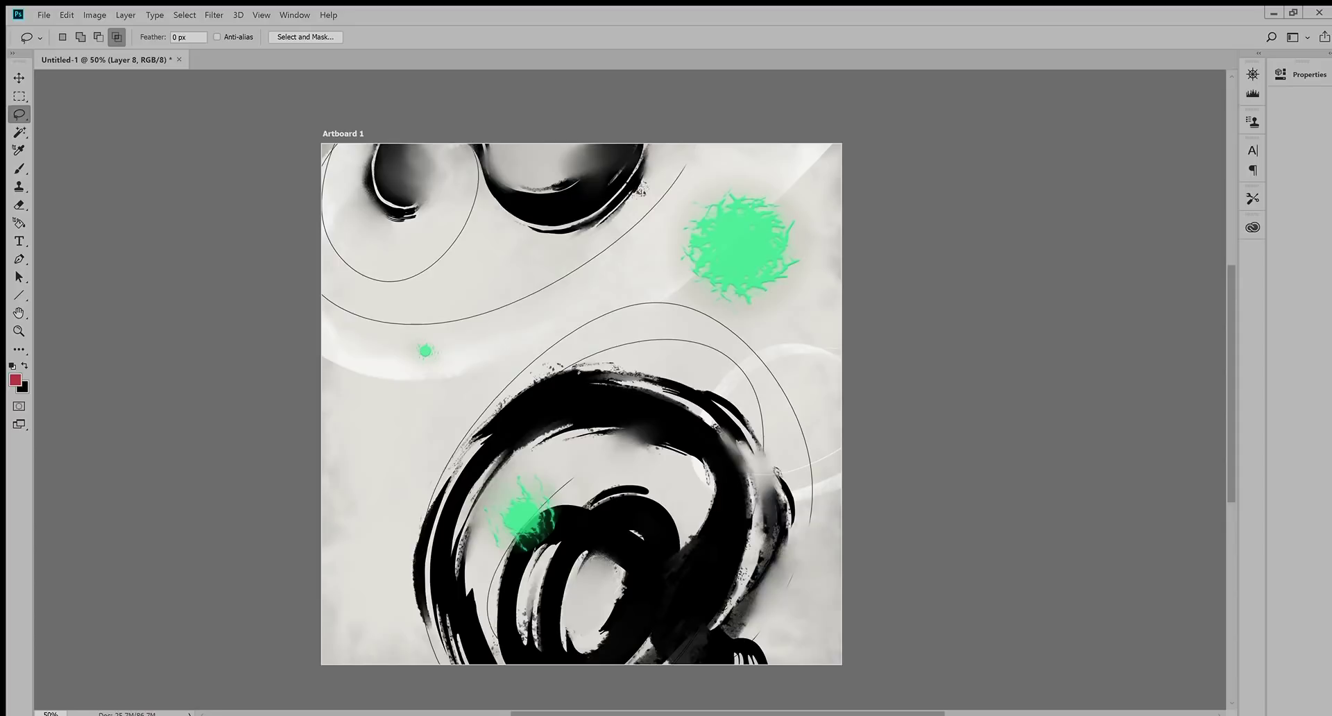
key(e)
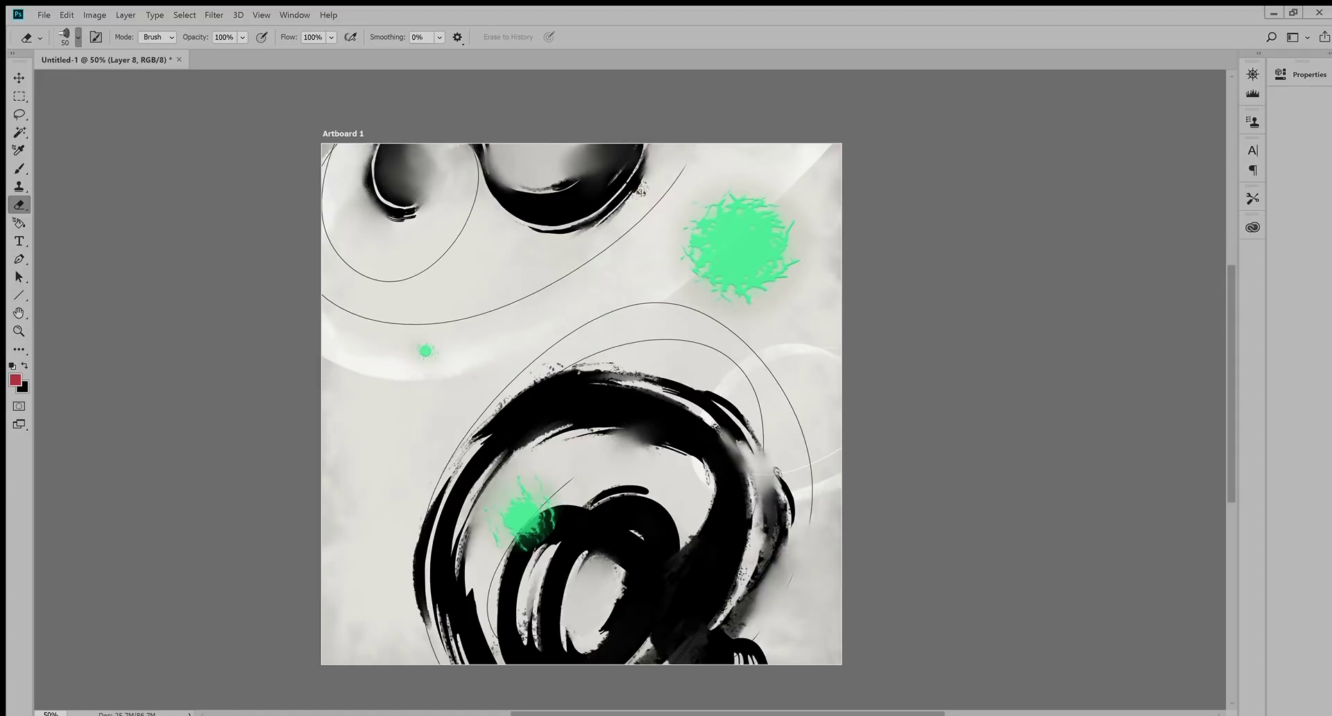
key(r)
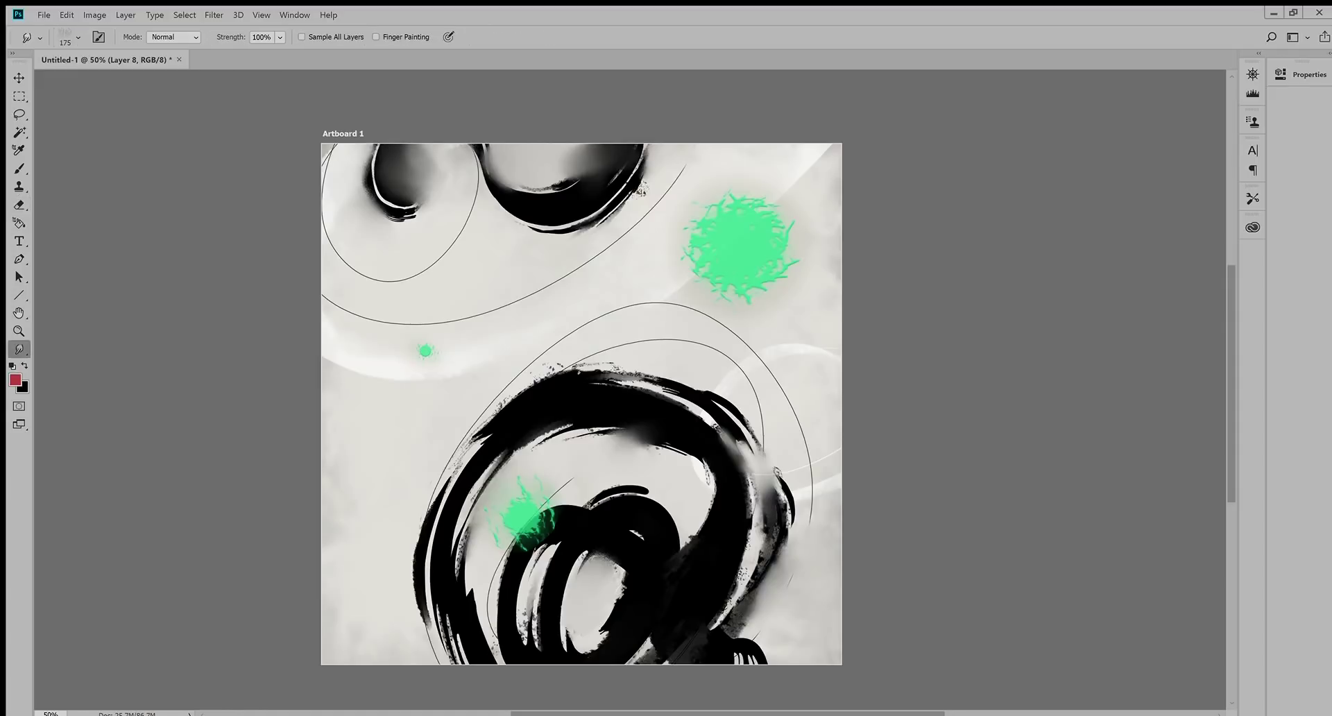
drag(799, 261, 788, 268)
drag(538, 516, 557, 520)
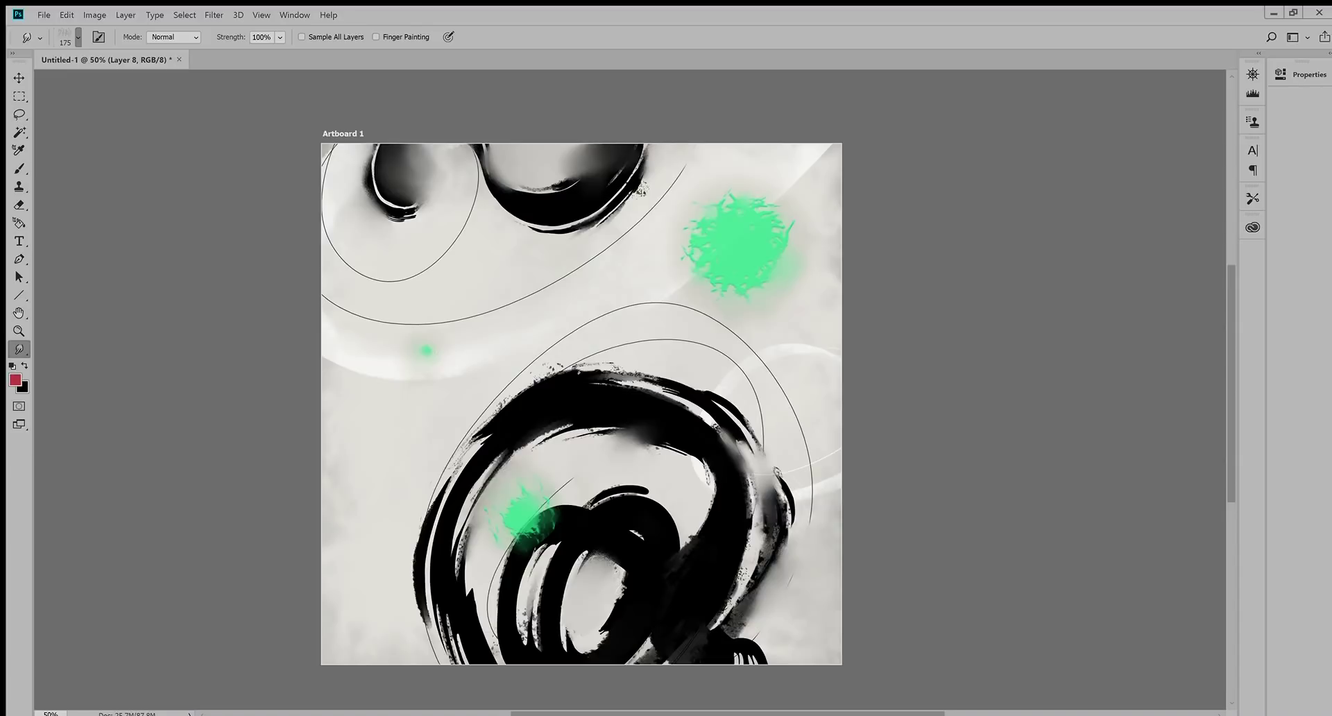
Step: Scatter fine crimson specks around the three green splatters on Layer 9 with an enlarged spatter brush
key(b)
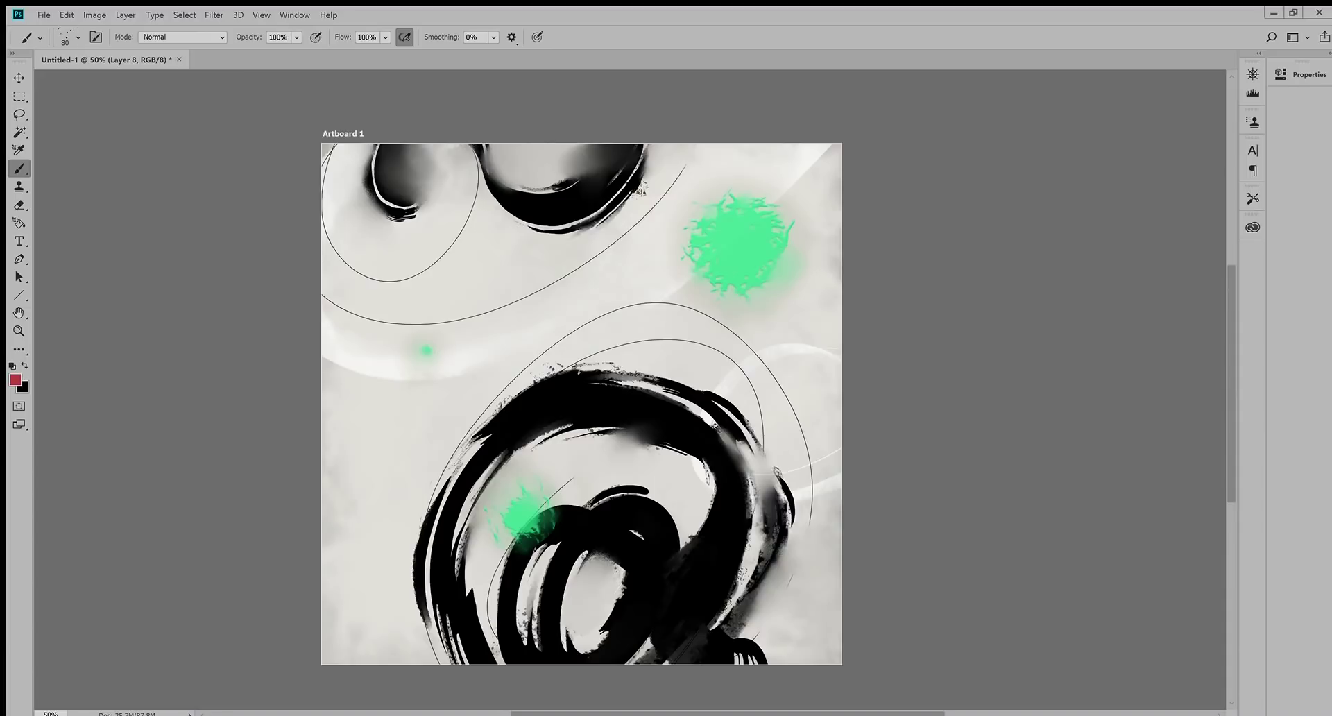
key(bracketright)
key(bracketright)
key(bracketright)
key(bracketright)
key(bracketright)
key(bracketright)
key(bracketright)
click(436, 339)
key(e)
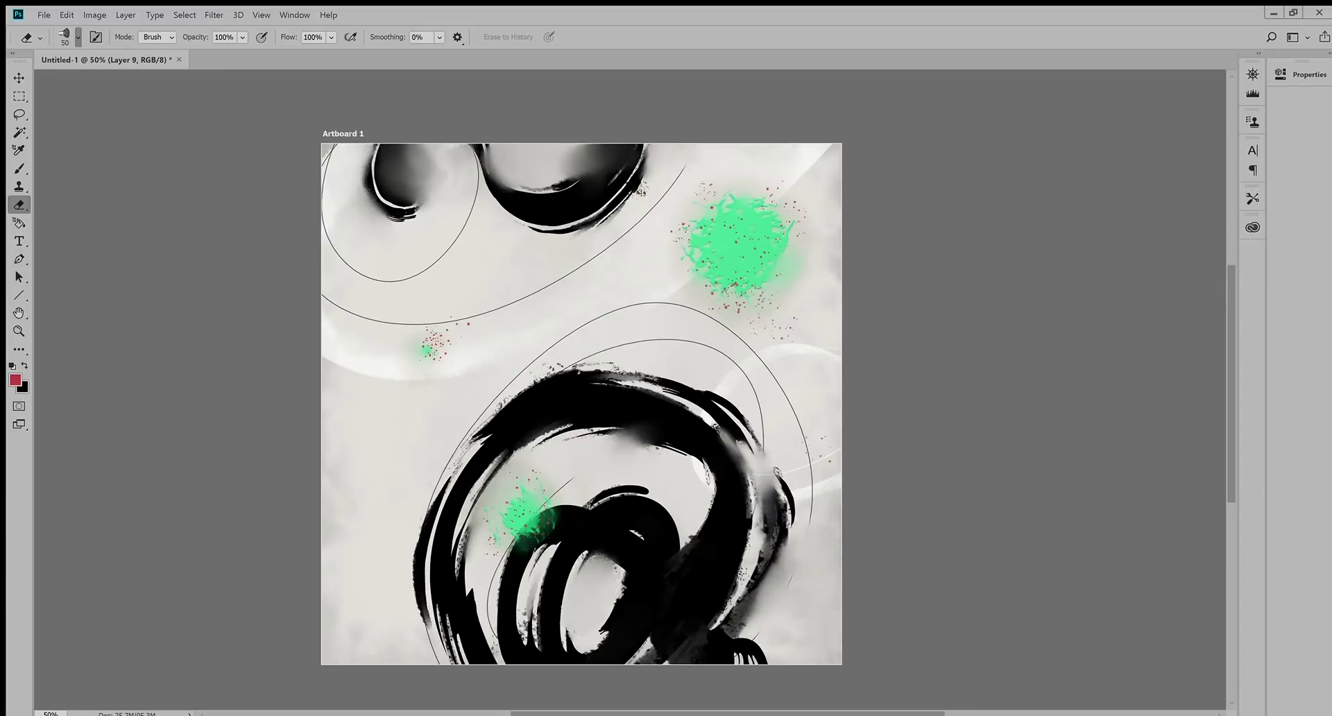
key(r)
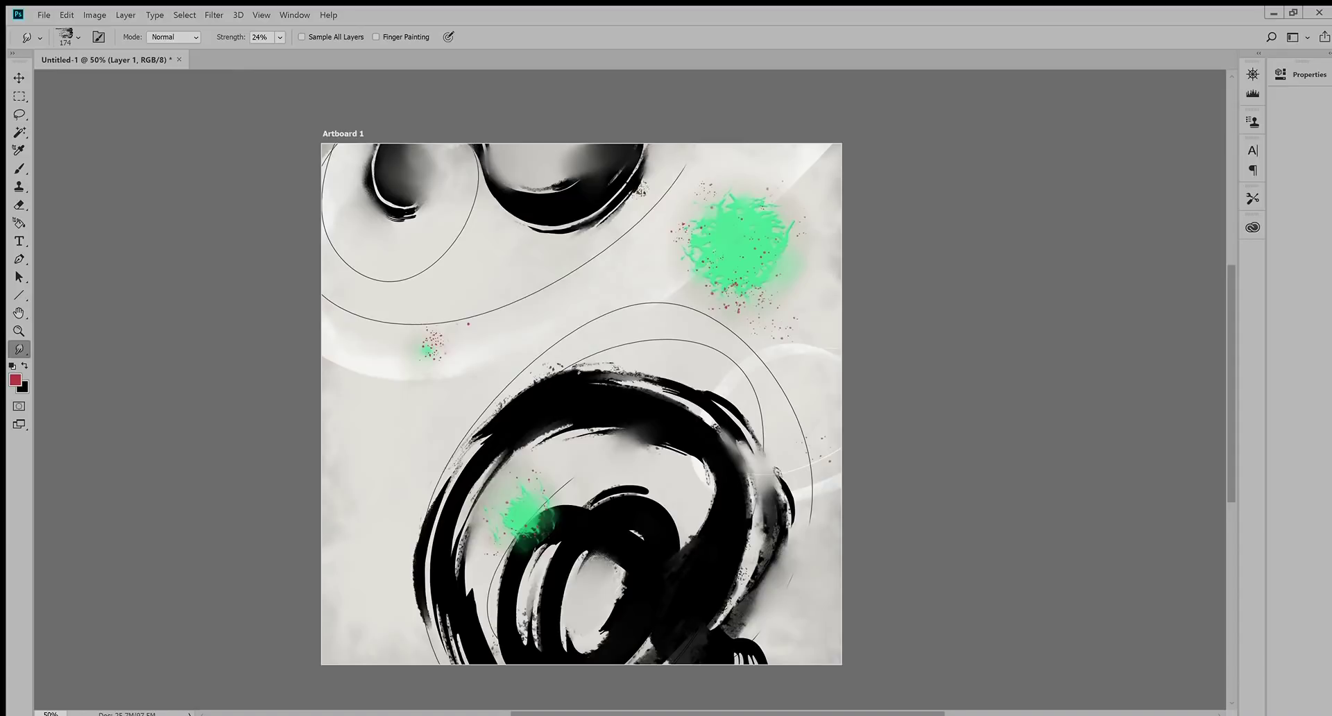
Step: Spatter crimson and sampled black specks around the black loops on Layer 10 with a size 284 brush
key(b)
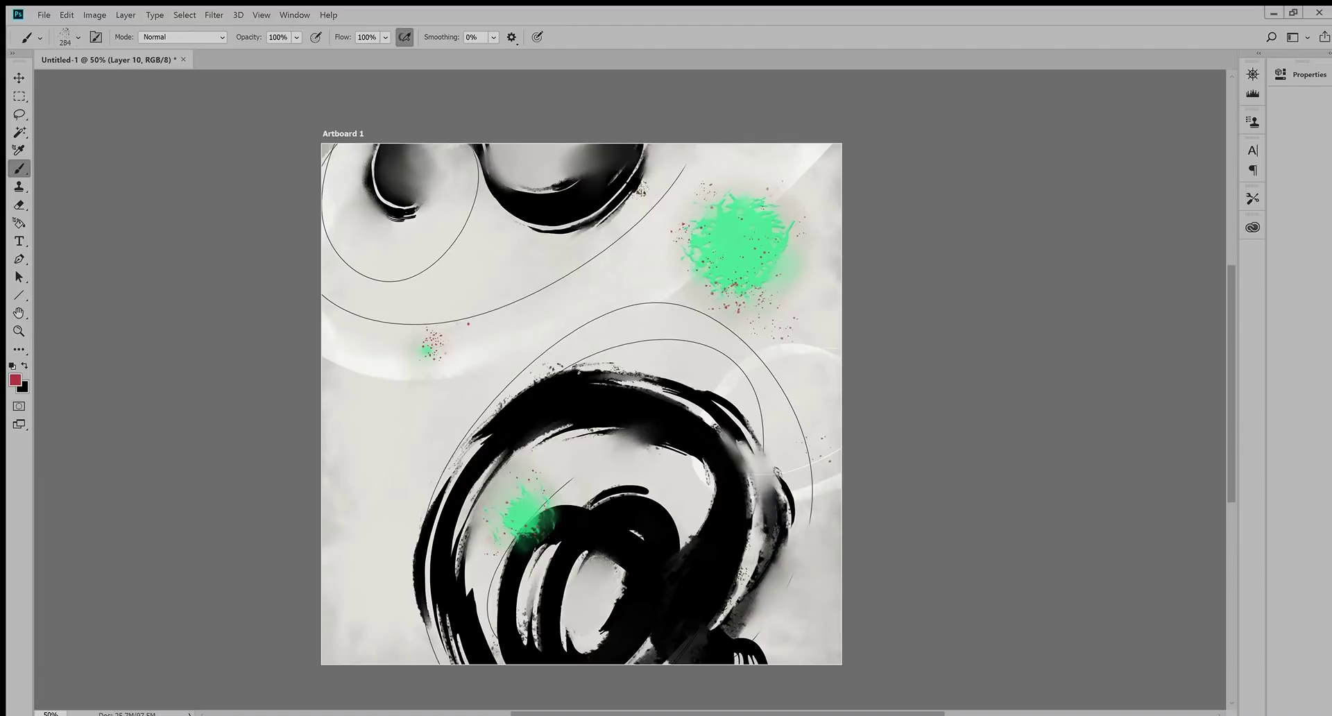
click(652, 503)
alt+click(660, 524)
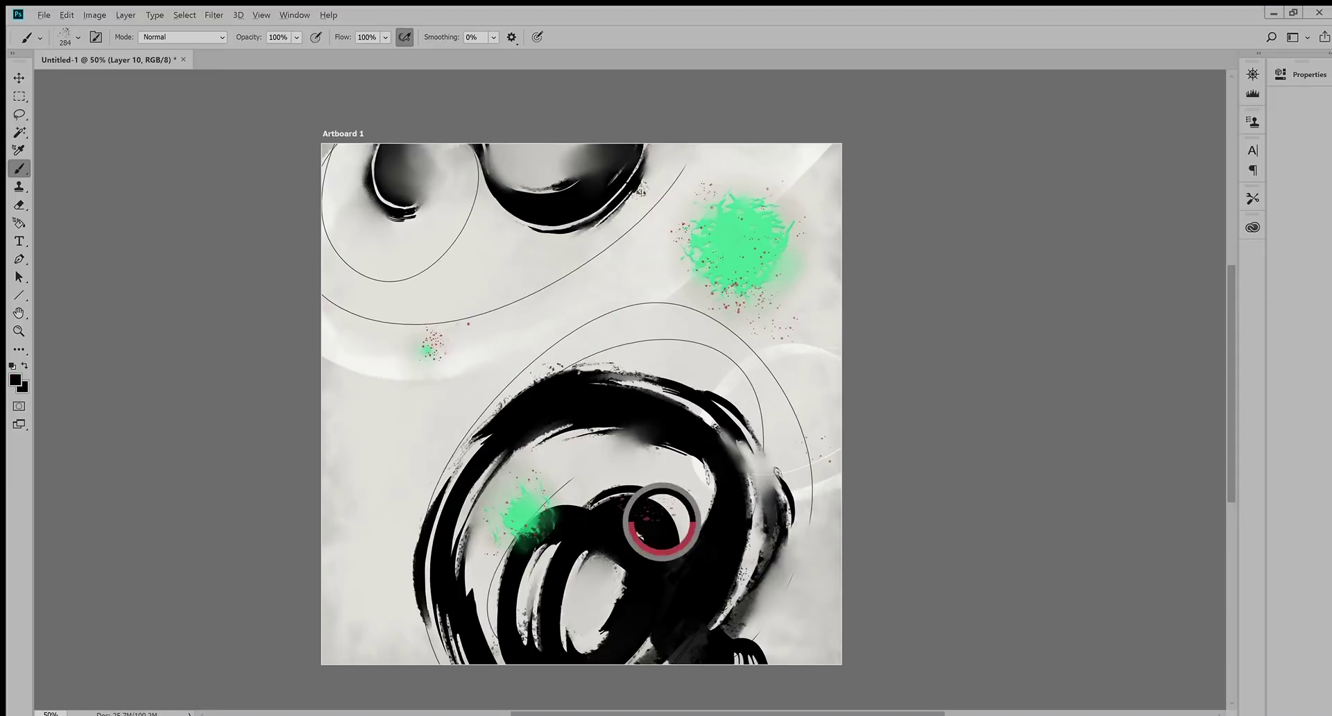
click(656, 508)
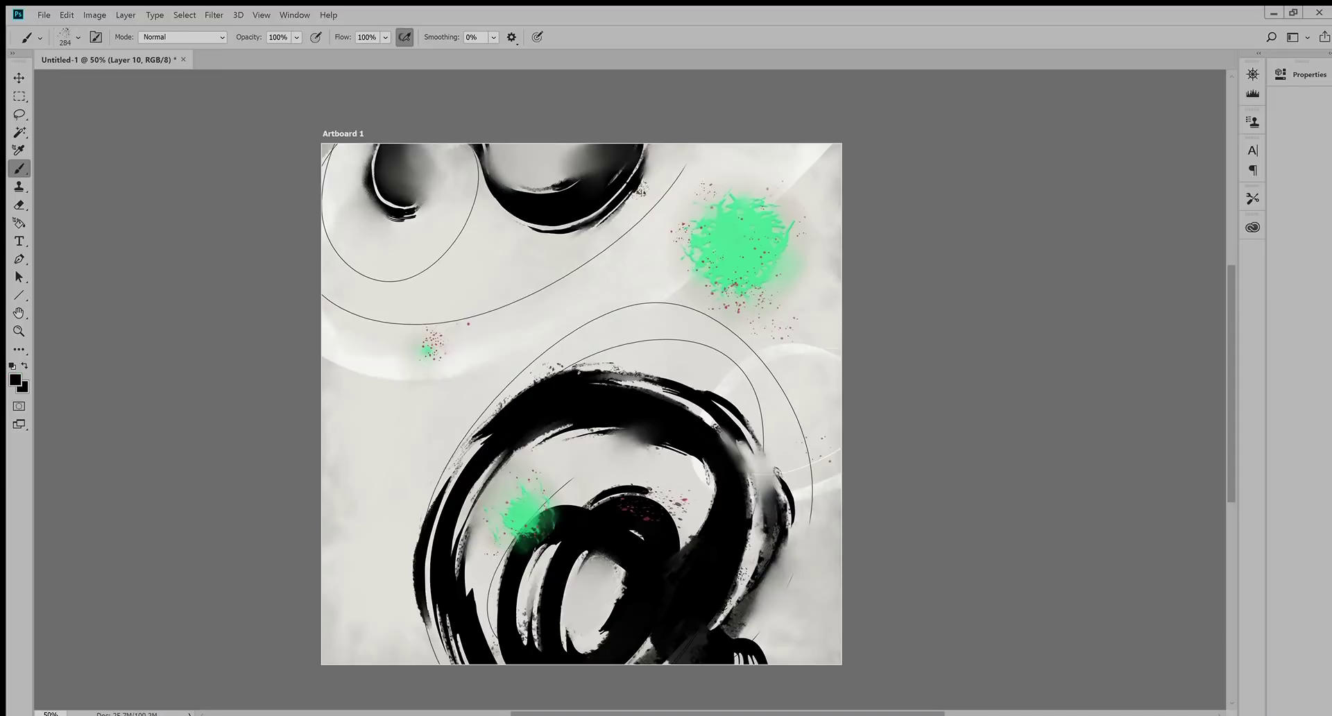
click(767, 584)
click(535, 624)
click(522, 616)
click(473, 453)
click(484, 442)
click(444, 187)
key(ctrl+z)
key(e)
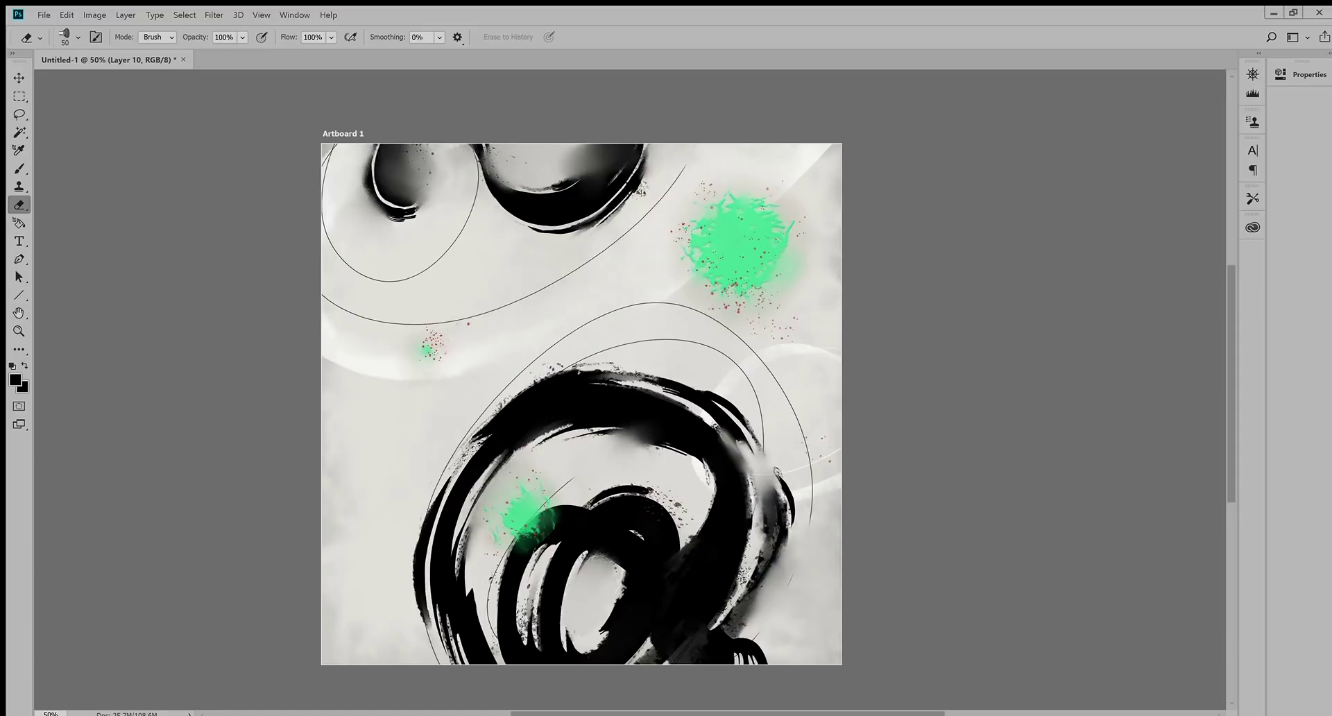
Step: Spatter sampled grey drops over the lower loop crossing and the upper black loop with a size 800 brush
key(b)
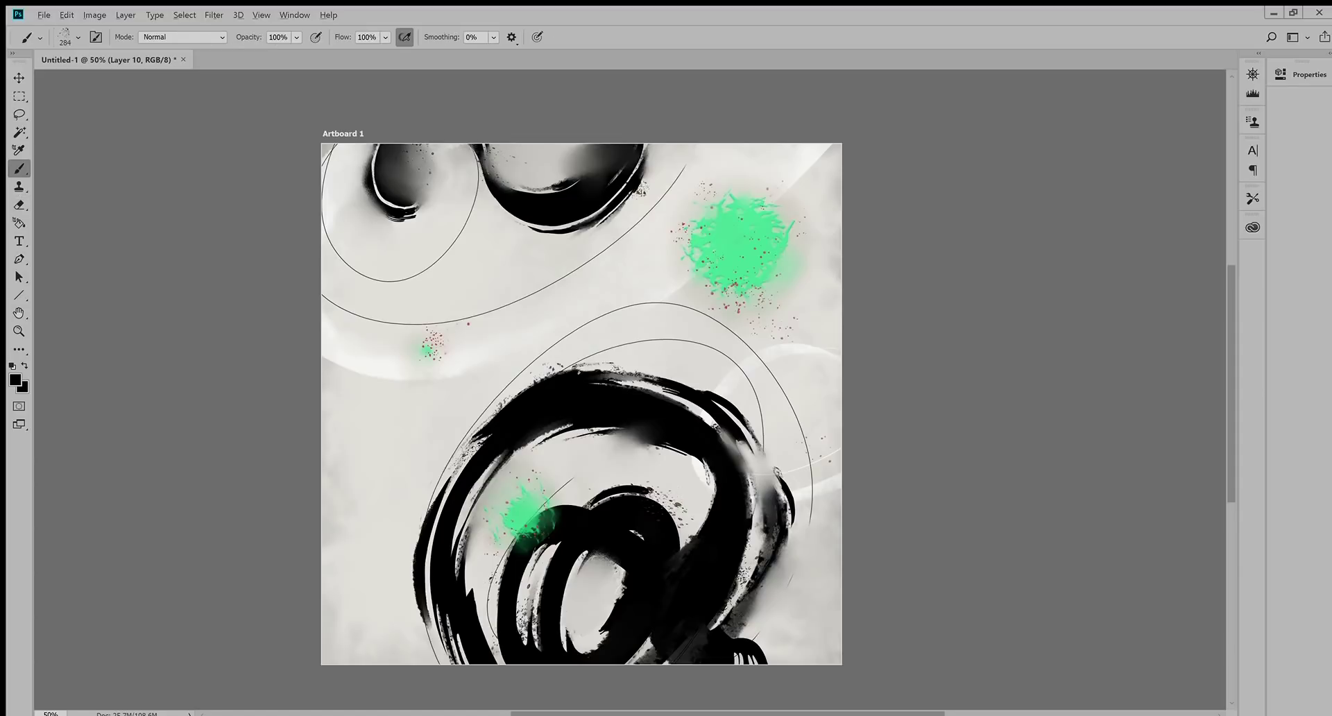
alt+click(769, 583)
click(680, 595)
click(533, 209)
click(580, 219)
alt+click(520, 238)
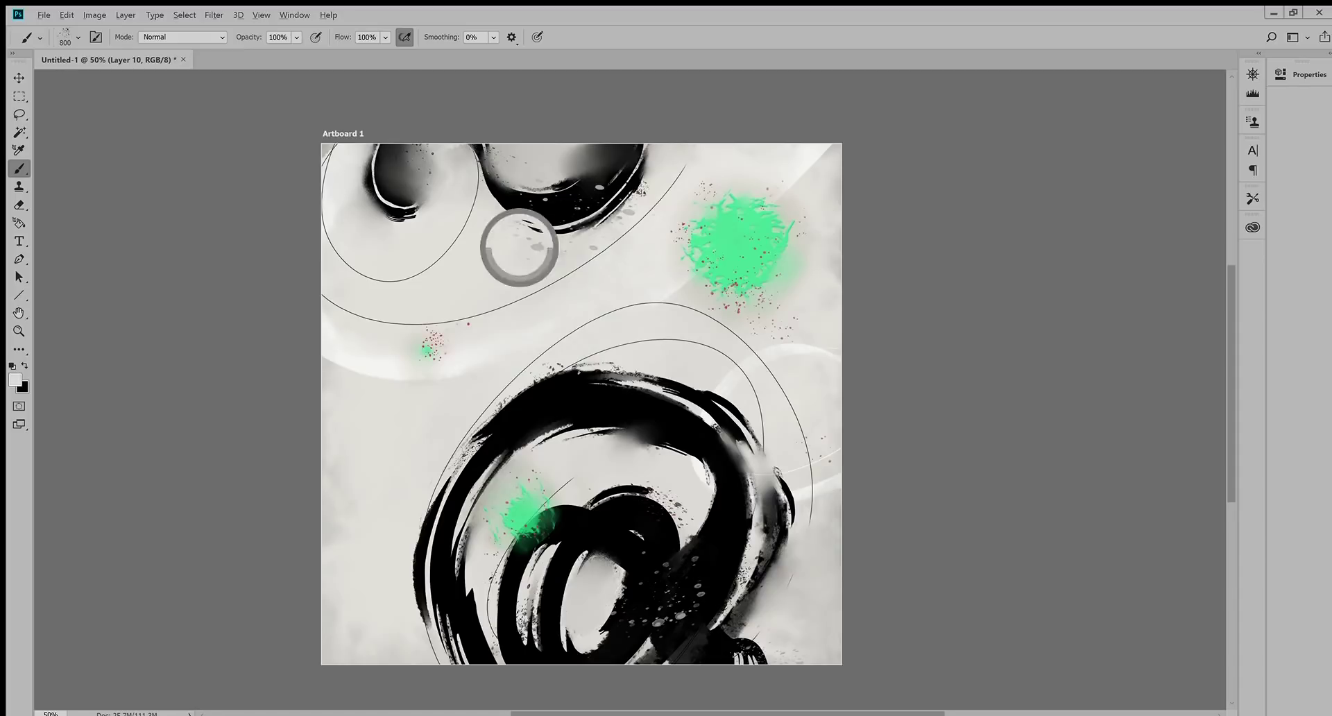
Step: Spatter sampled grey specks around the loop's lower-right edge at size 800, undoing the dab near the canvas's right edge
alt+click(777, 550)
alt+click(774, 589)
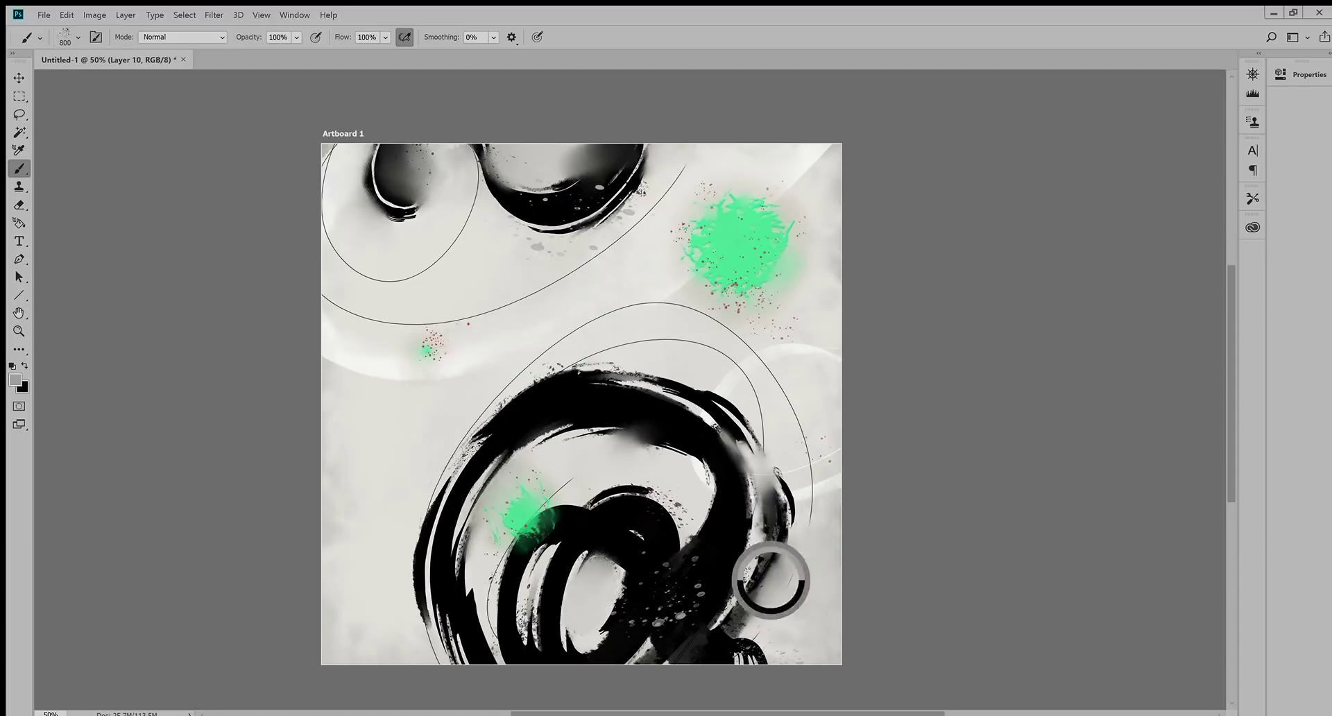
click(828, 531)
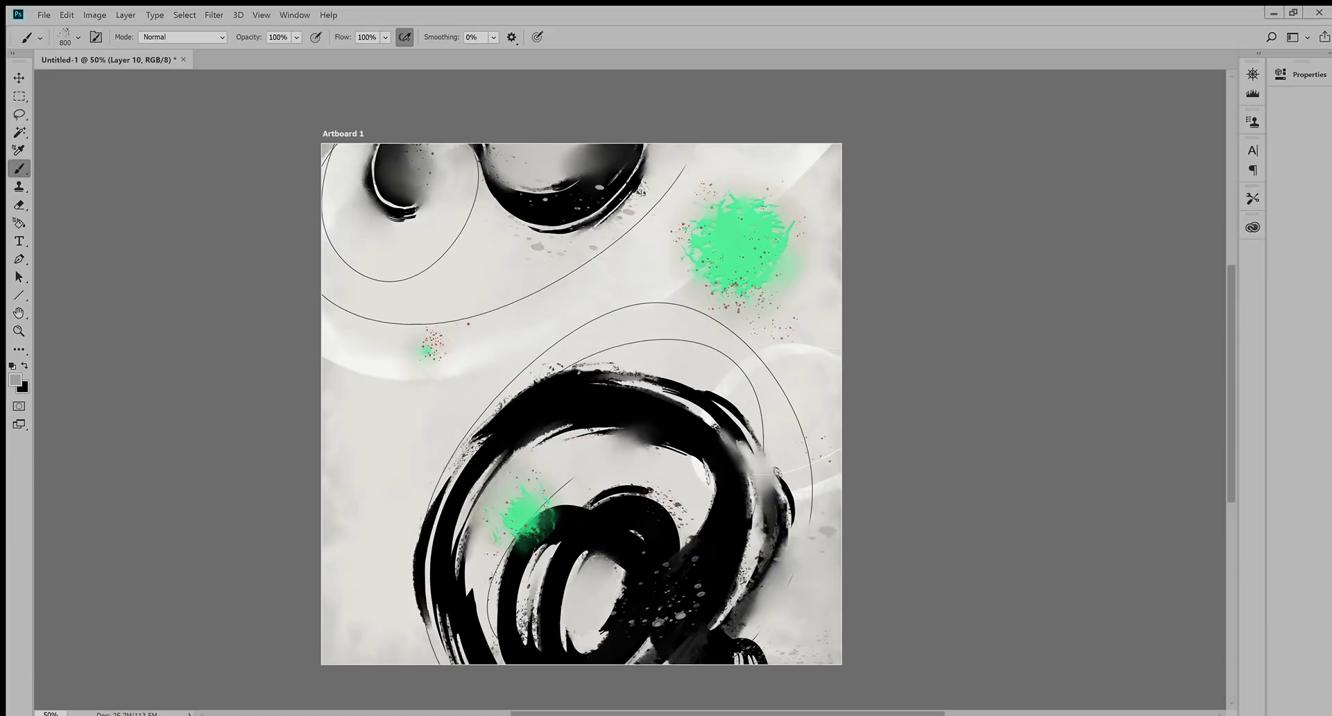
key(ctrl+z)
click(773, 635)
alt+click(781, 604)
click(766, 620)
alt+click(813, 490)
click(399, 600)
key(ctrl+z)
key(ctrl+shift+z)
key(ctrl+z)
key(ctrl+z)
key(ctrl+shift+z)
Step: Clean up the grey drops around the upper loop and soften the central spatter using a size 80 eraser and size 200 smudging at 100% strength
key(r)
key(e)
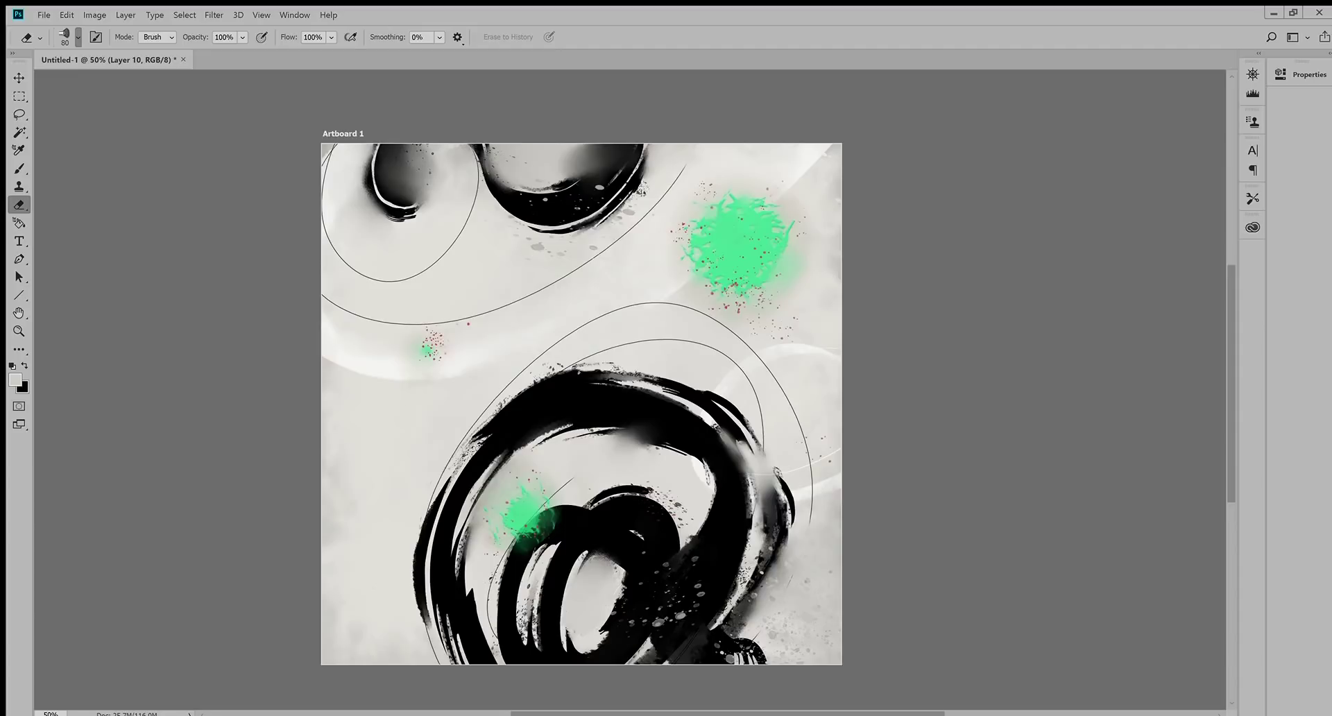
key(r)
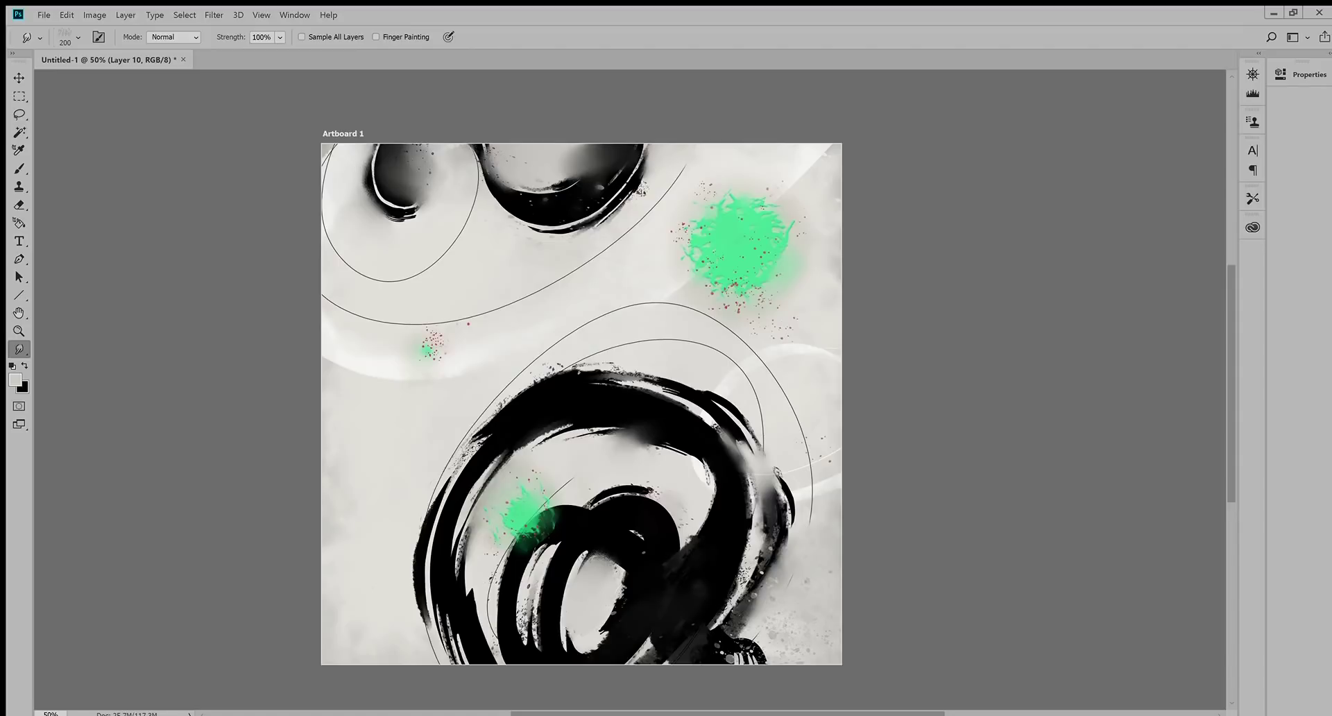
Step: Dab a sampled grey stain near the canvas's lower-left edge on Layer 8 and soften it with a size 174 smudge at 24% strength
key(alt+bracketleft)
key(ctrl+z)
key(alt+[)
key(b)
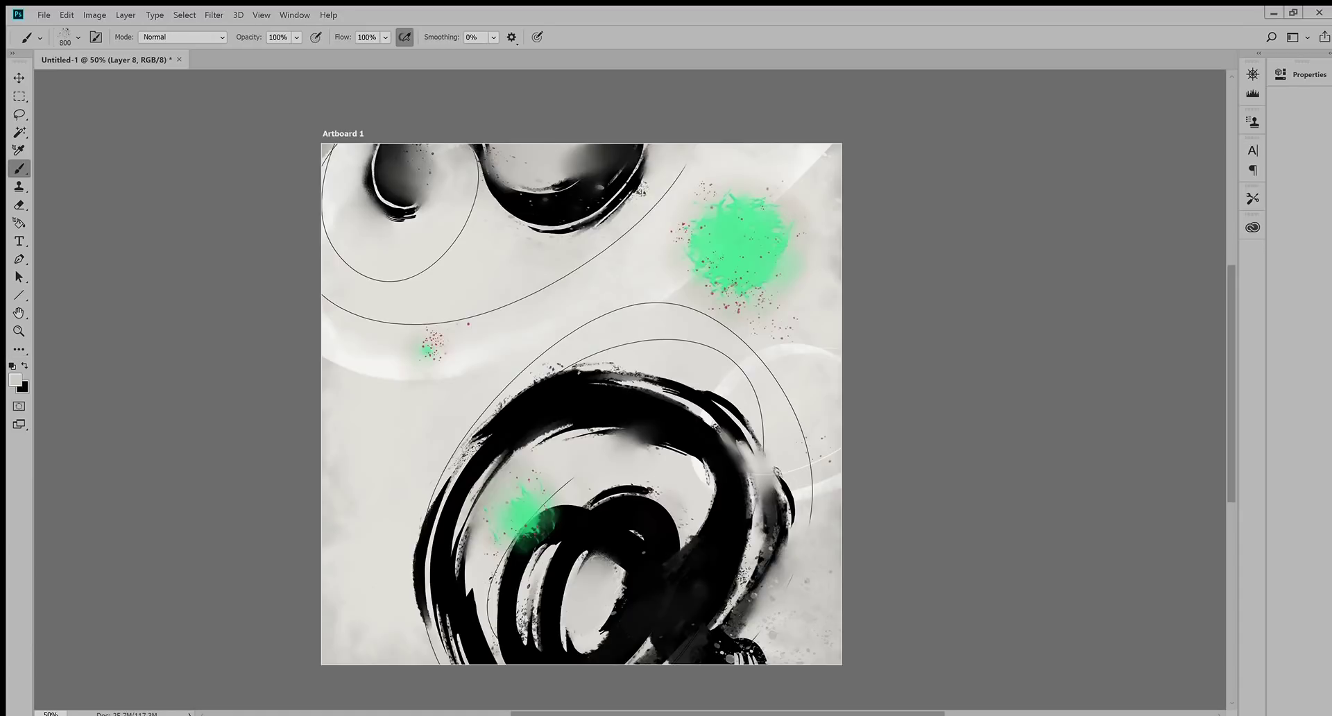
alt+click(756, 599)
click(368, 628)
key(ctrl+z)
alt+click(381, 593)
click(382, 597)
key(r)
mouse_move(401, 622)
mouse_down()
mouse_move(375, 573)
mouse_move(352, 603)
mouse_up()
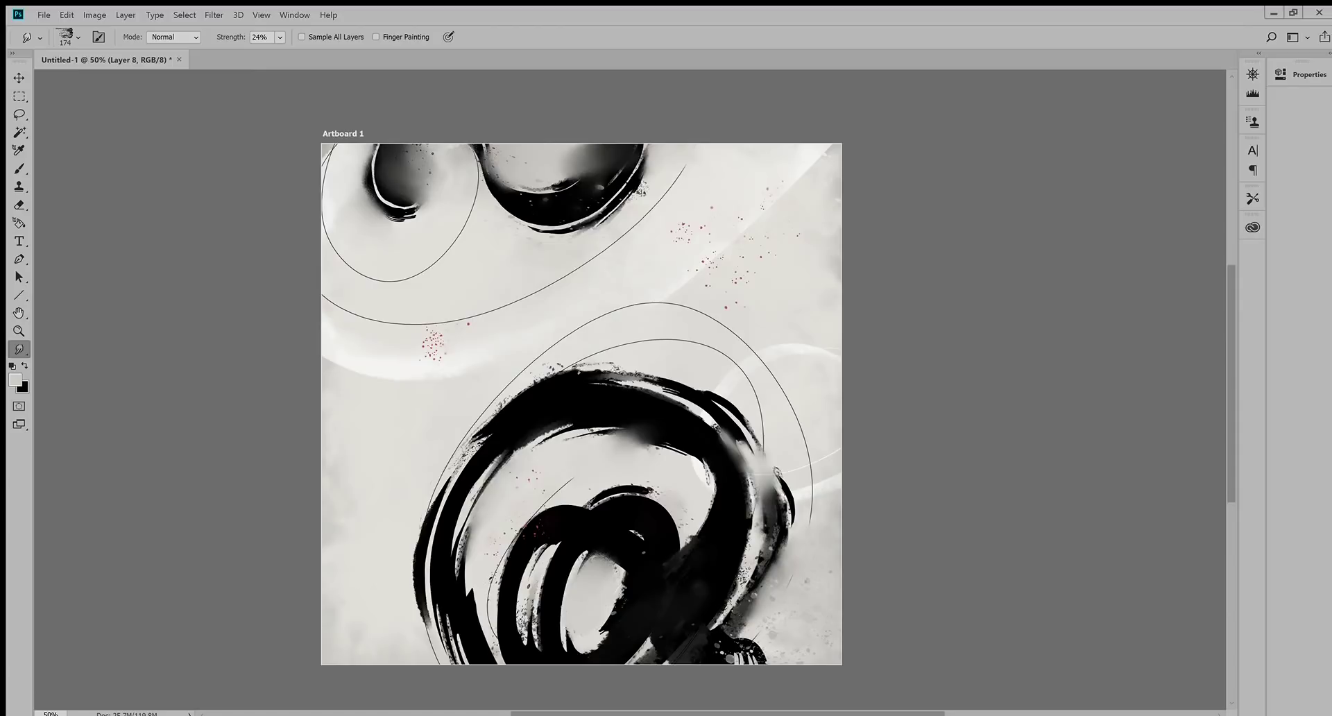
Step: Restore the bright green splatters on Layer 8 and shift their colour to a muted grey-teal
key(ctrl+z)
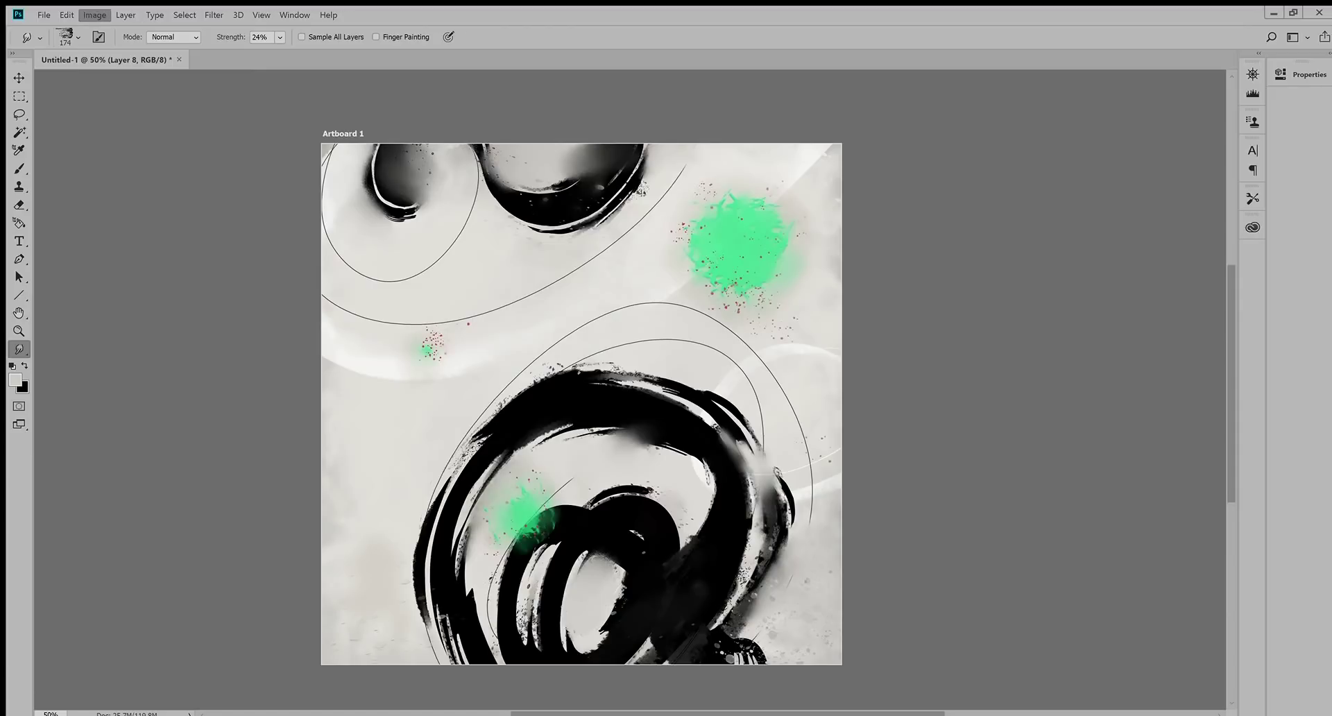
key(i)
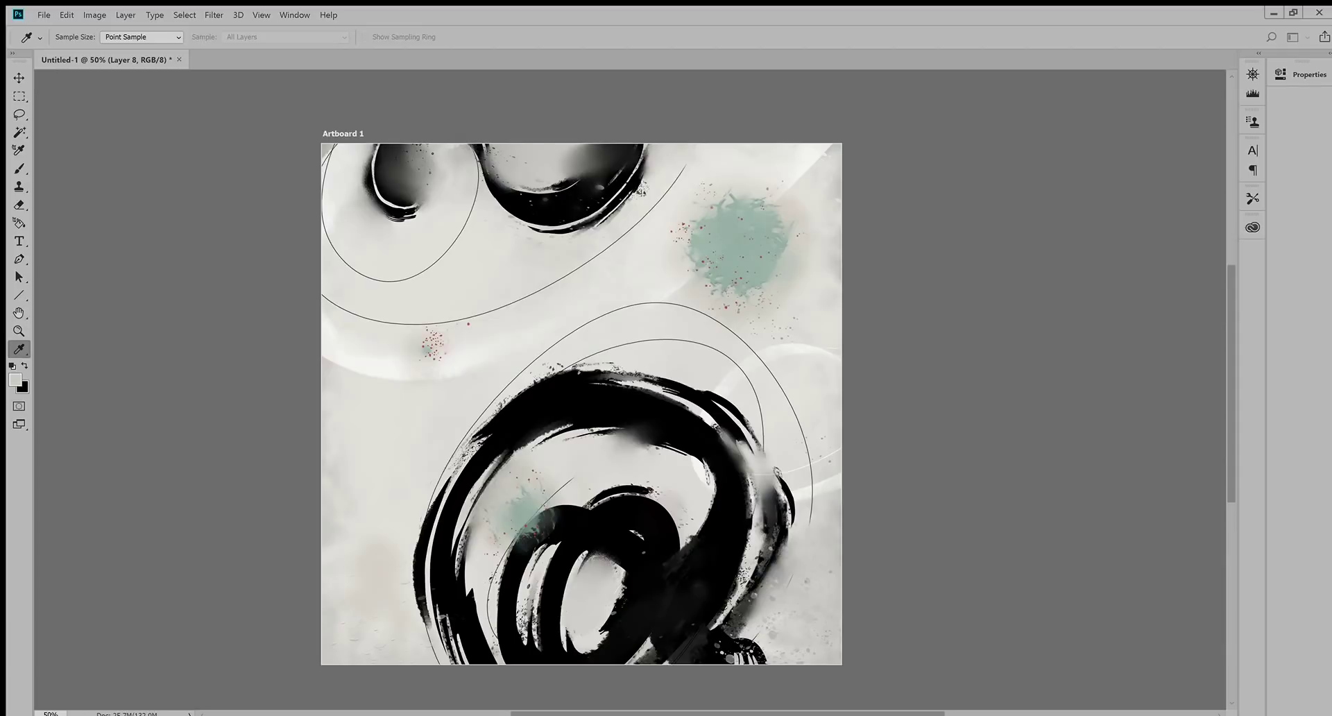
key(Return)
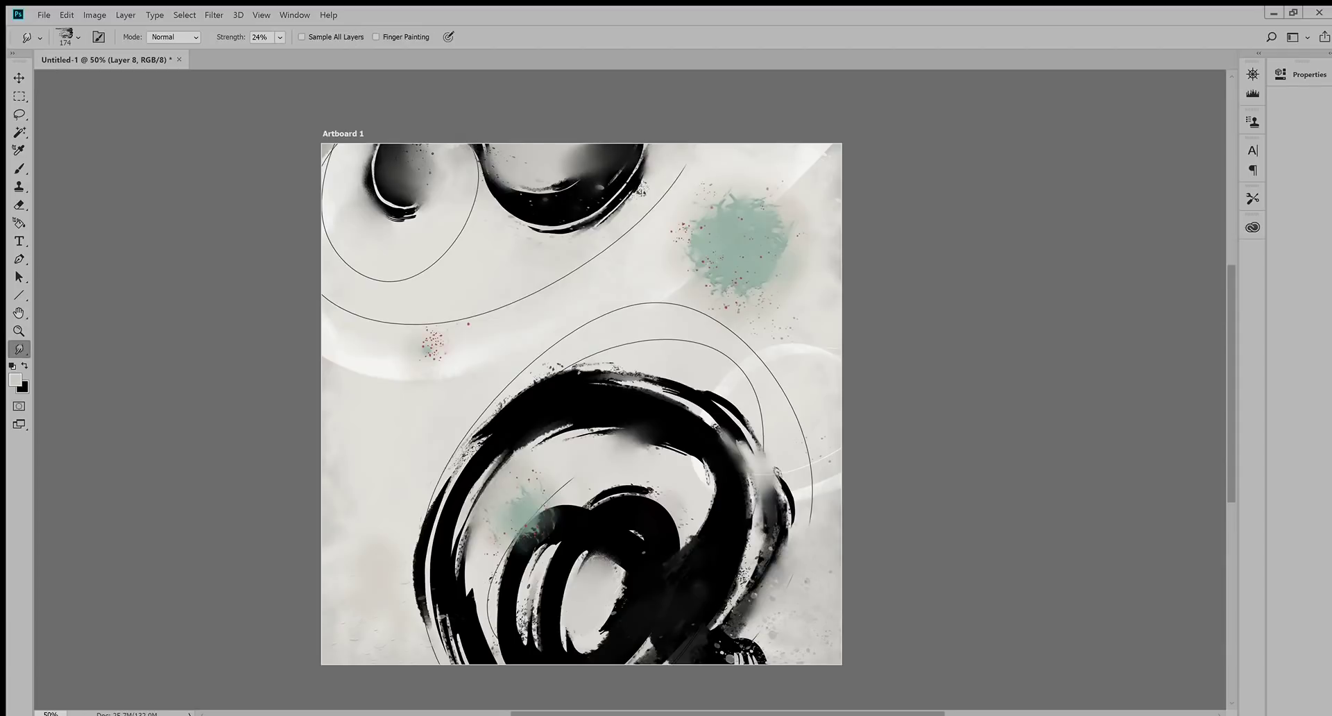
Step: Spatter sampled grey-teal drops beside the large upper splatter and over the splatter inside the black loop, undoing the misplaced dabs
key(b)
alt+click(762, 265)
click(798, 285)
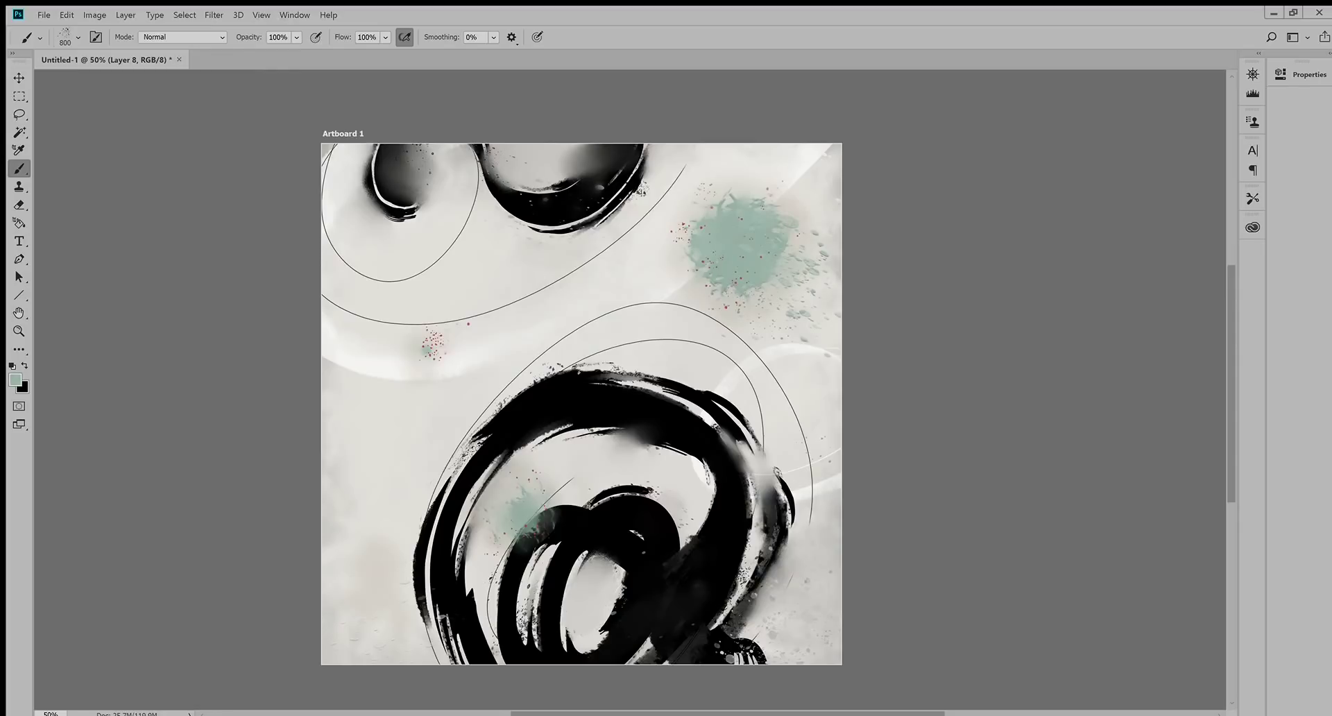
click(590, 555)
key(ctrl+z)
click(531, 543)
key(ctrl+z)
click(525, 515)
Step: Try to spatter grey-teal drops over the small splatter between the upper curve and the large black loop
click(430, 352)
key(ctrl+z)
click(417, 343)
key(ctrl+z)
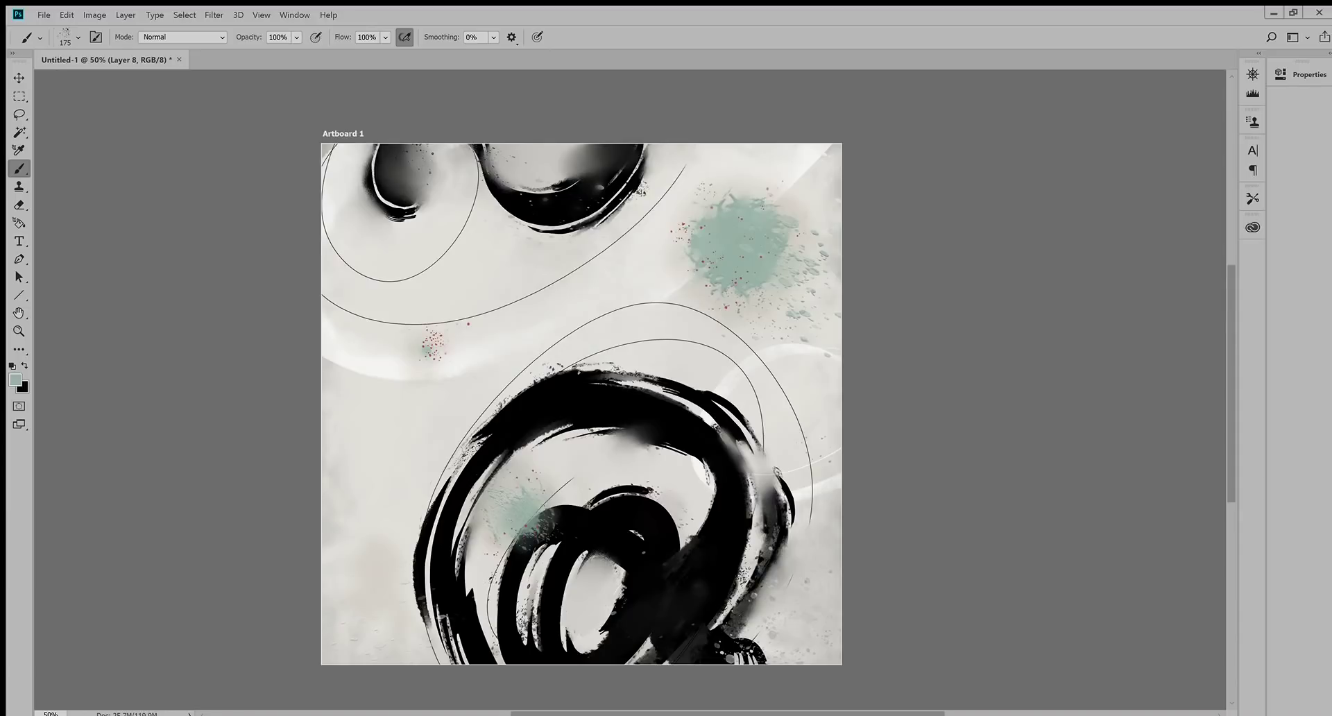